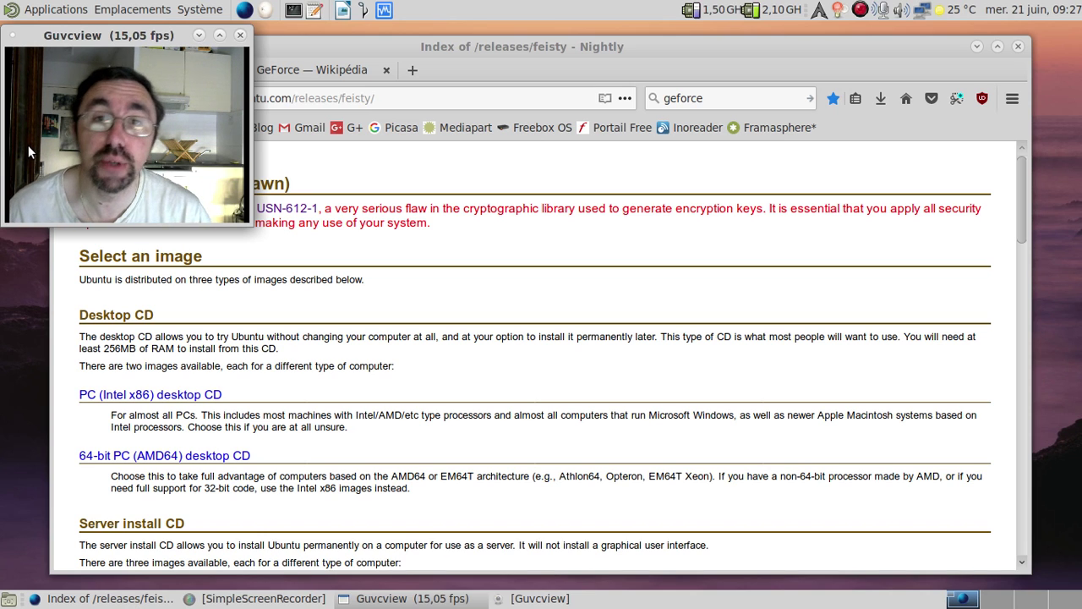
# Read the GeForce Wikipédia article down to GeForce 9, then close Nightly to get the two-tab close confirmation
pyautogui.click(288, 70)
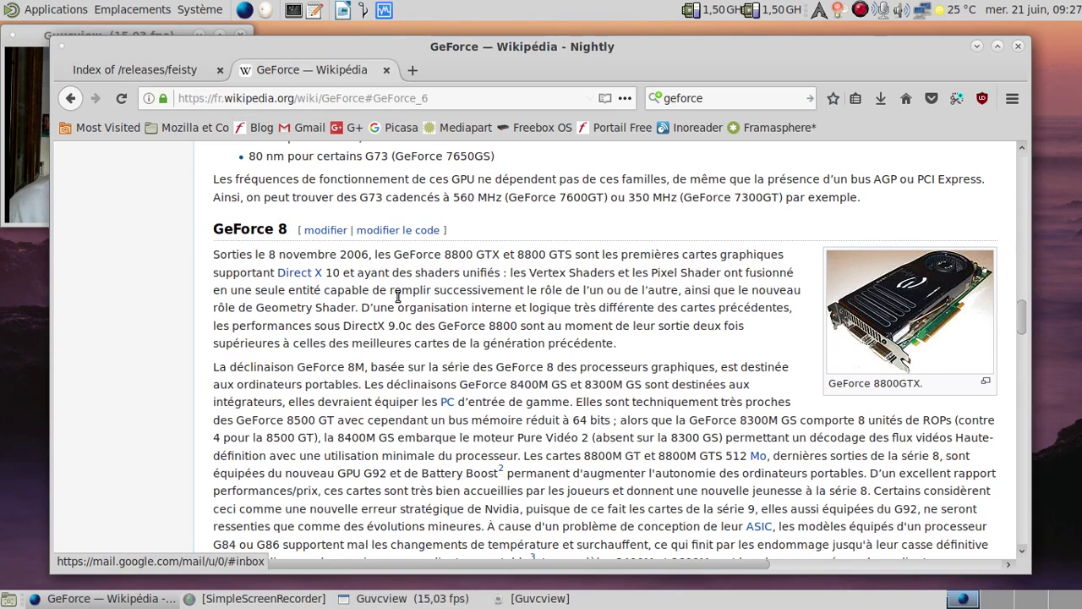
pyautogui.click(39, 182)
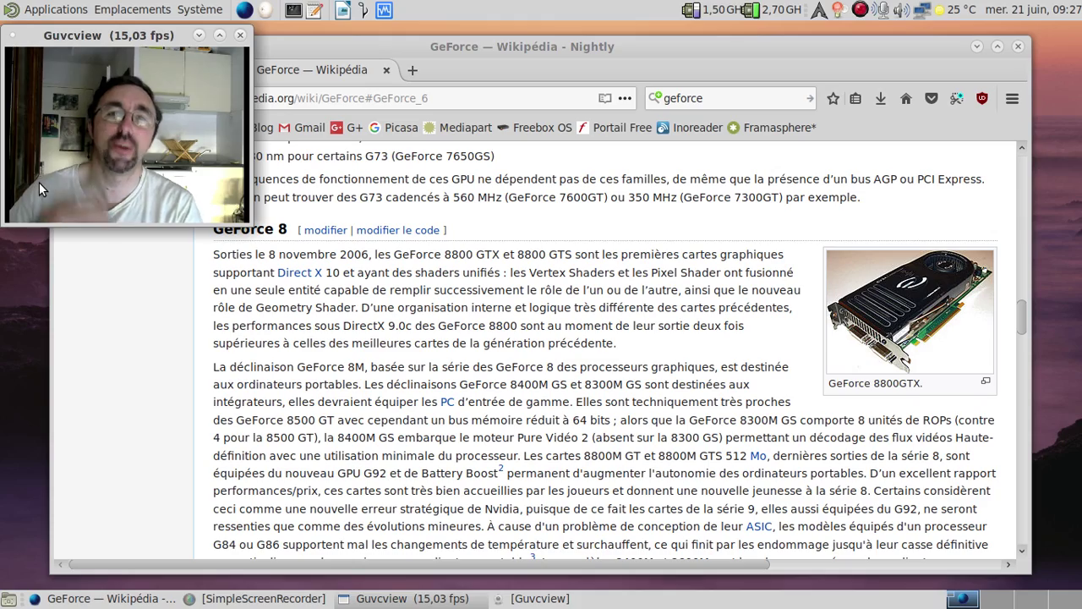
pyautogui.scroll(-10, 117, 329)
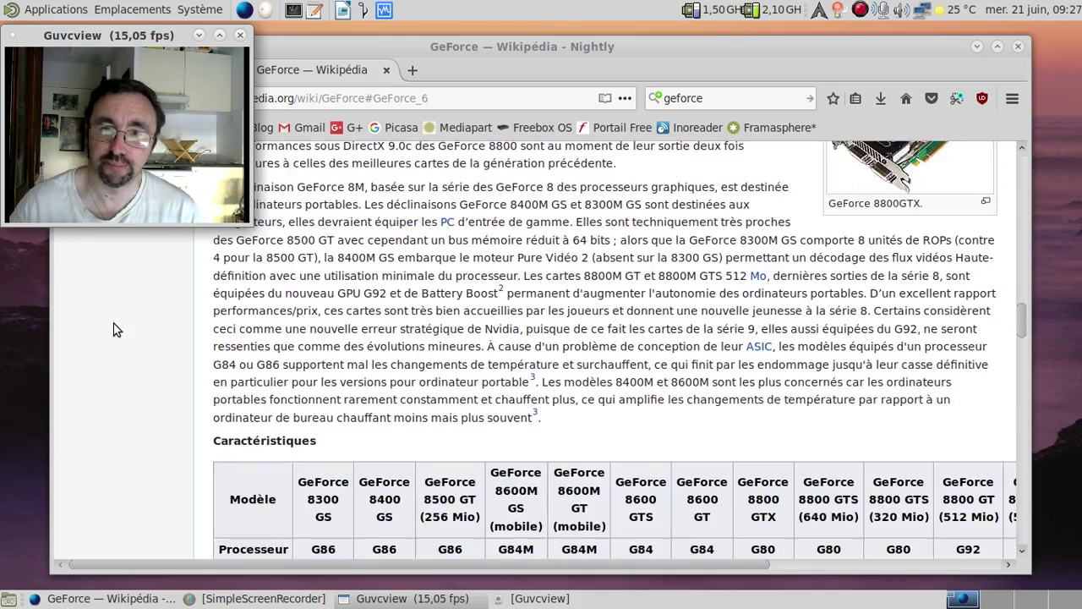
pyautogui.scroll(-10, 117, 330)
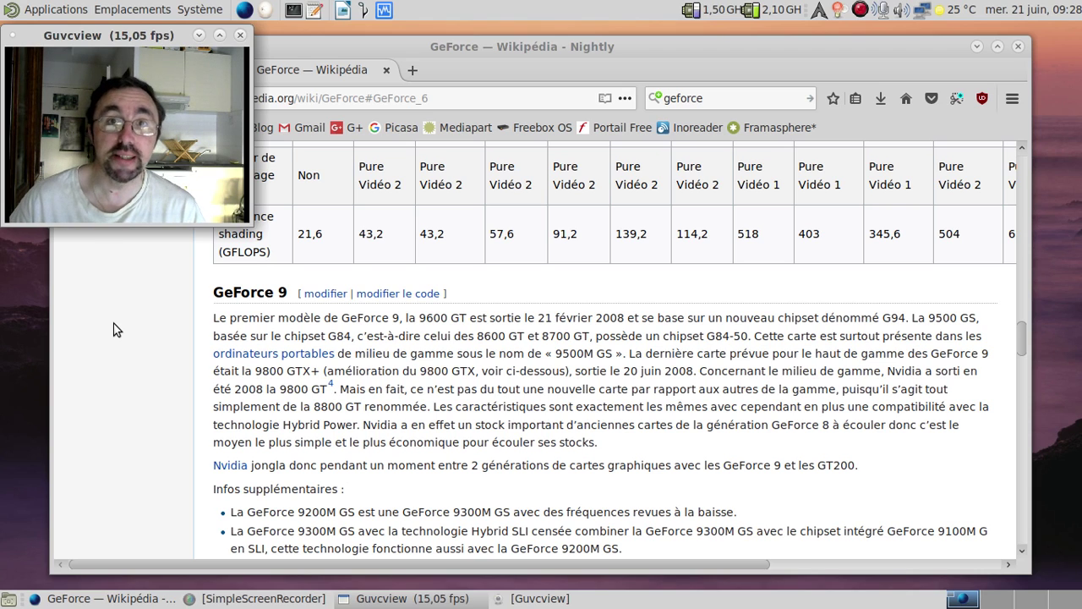
pyautogui.click(1019, 48)
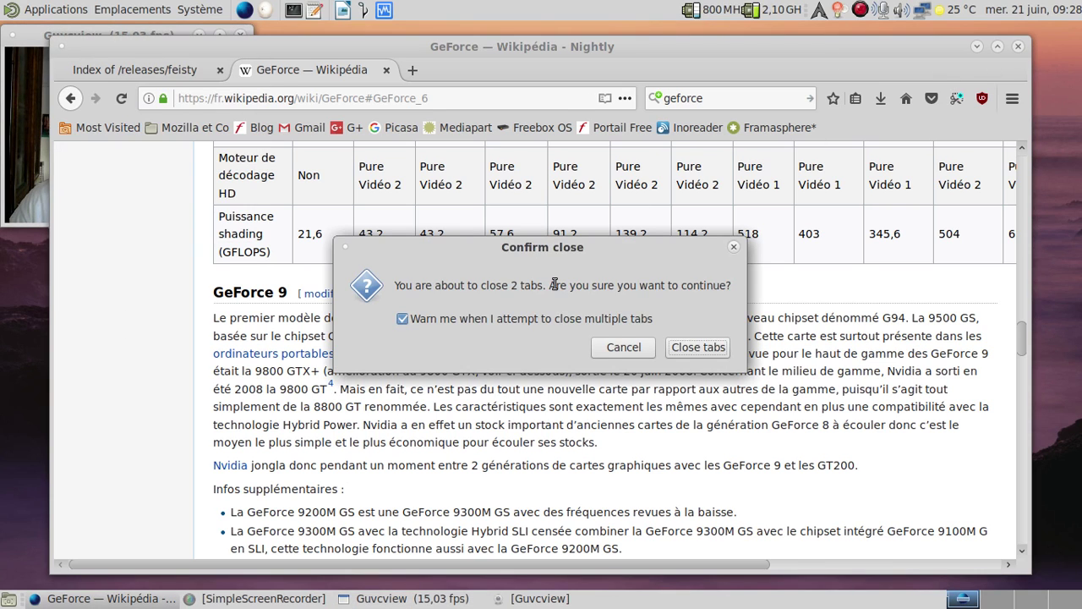
# Confirm closing both Nightly tabs, leaving only the webcam preview on the desktop
pyautogui.click(698, 348)
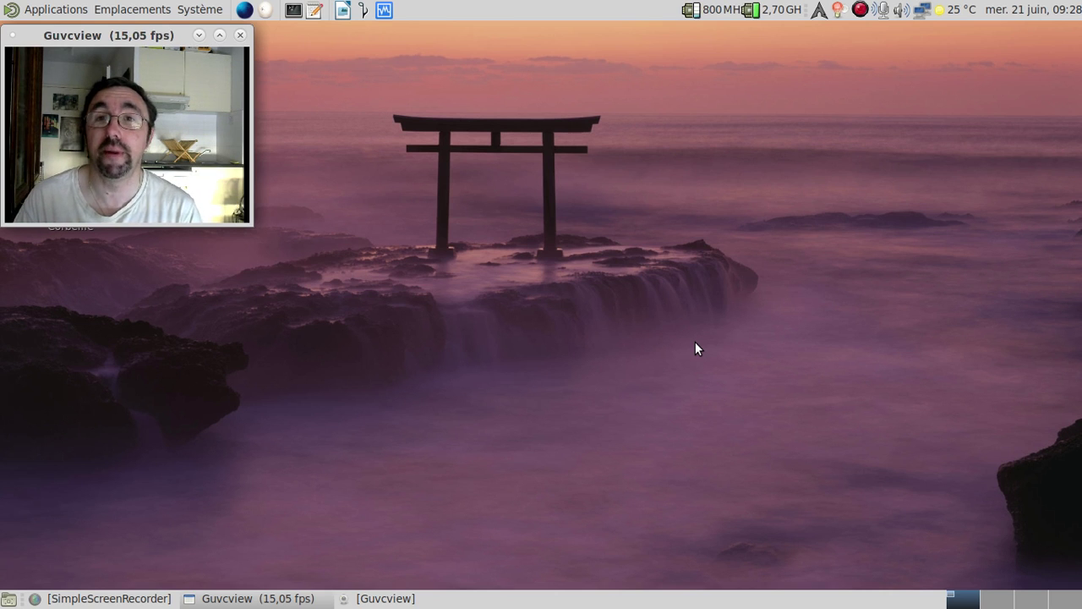
# Launch VirtualBox and start a new Linux Ubuntu (32-bit) machine named Ubuntu 7.04
pyautogui.click(383, 11)
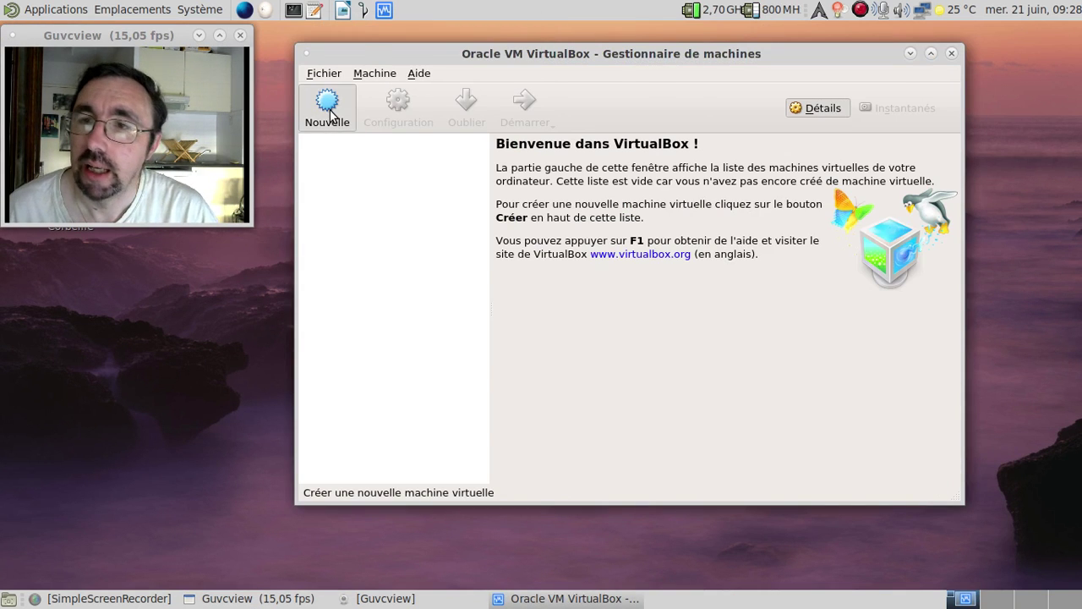
pyautogui.click(328, 108)
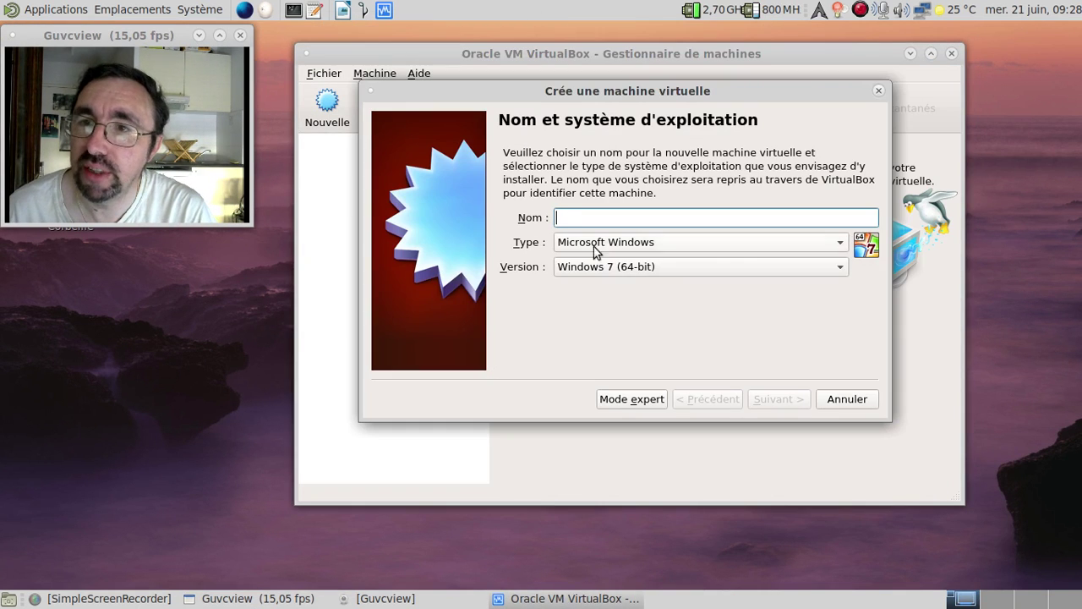
pyautogui.click(613, 243)
pyautogui.click(613, 264)
pyautogui.click(613, 266)
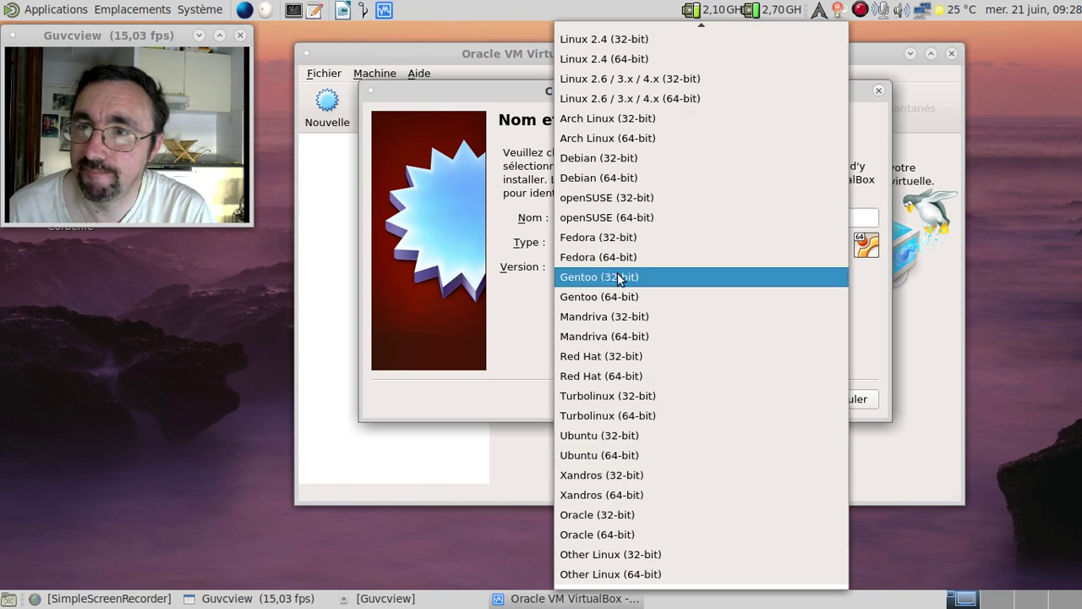
pyautogui.click(648, 433)
pyautogui.click(573, 220)
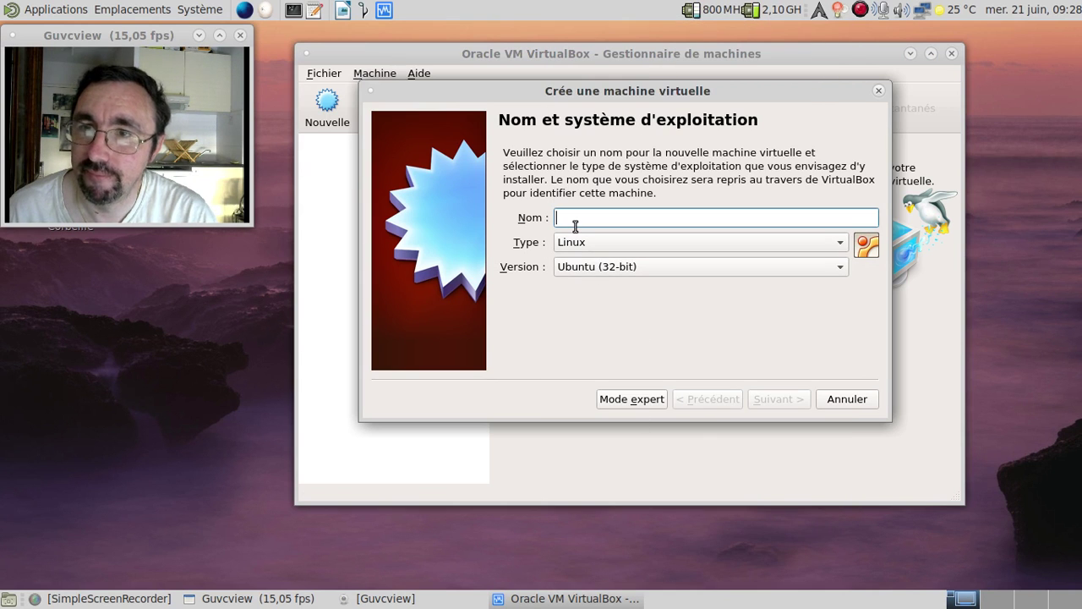
pyautogui.write('Ubuntu 7.04')
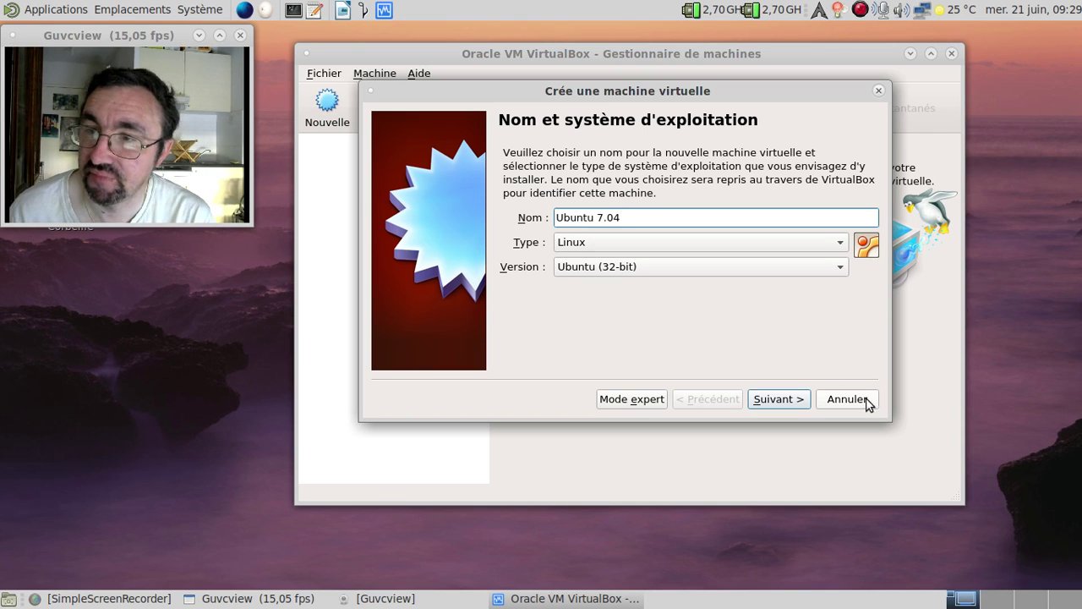
# Keep 1024 MB memory, add a dynamically allocated 64 GB virtual disk, and create the machine
pyautogui.click(799, 402)
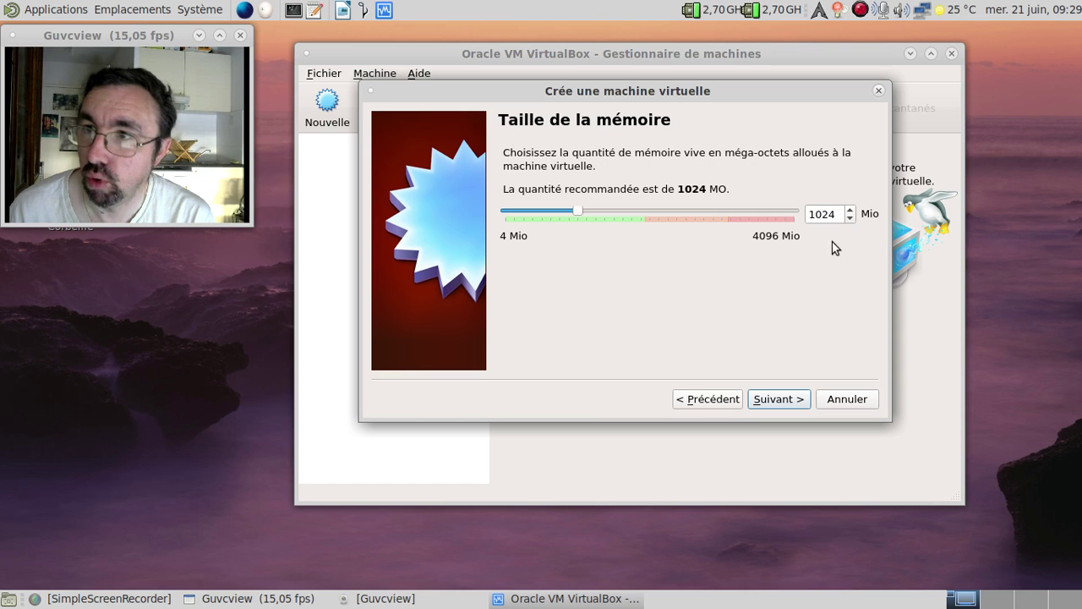
pyautogui.click(798, 403)
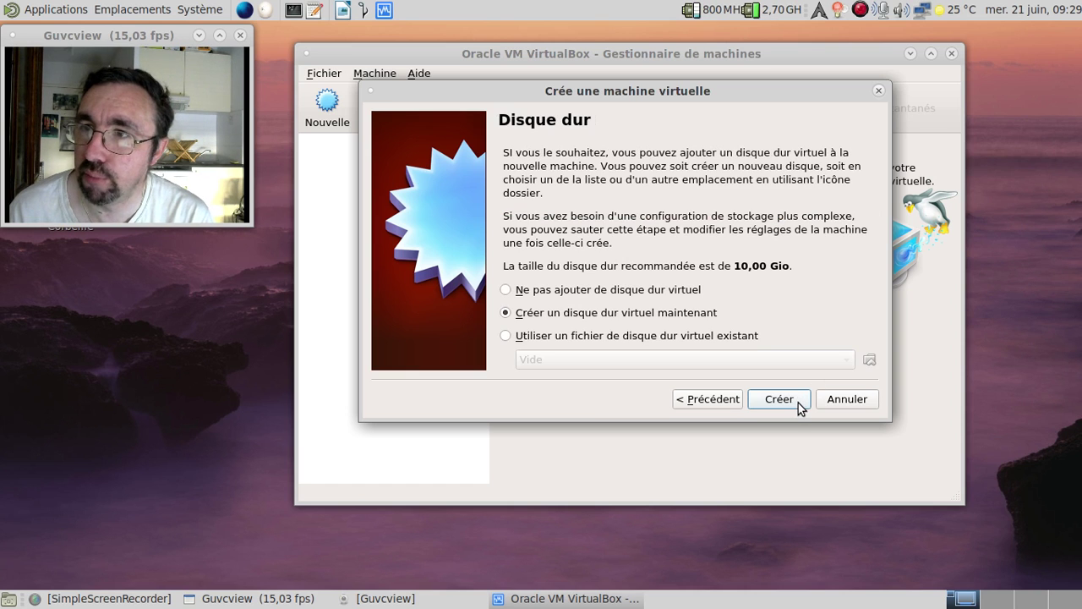
pyautogui.click(796, 401)
pyautogui.click(837, 390)
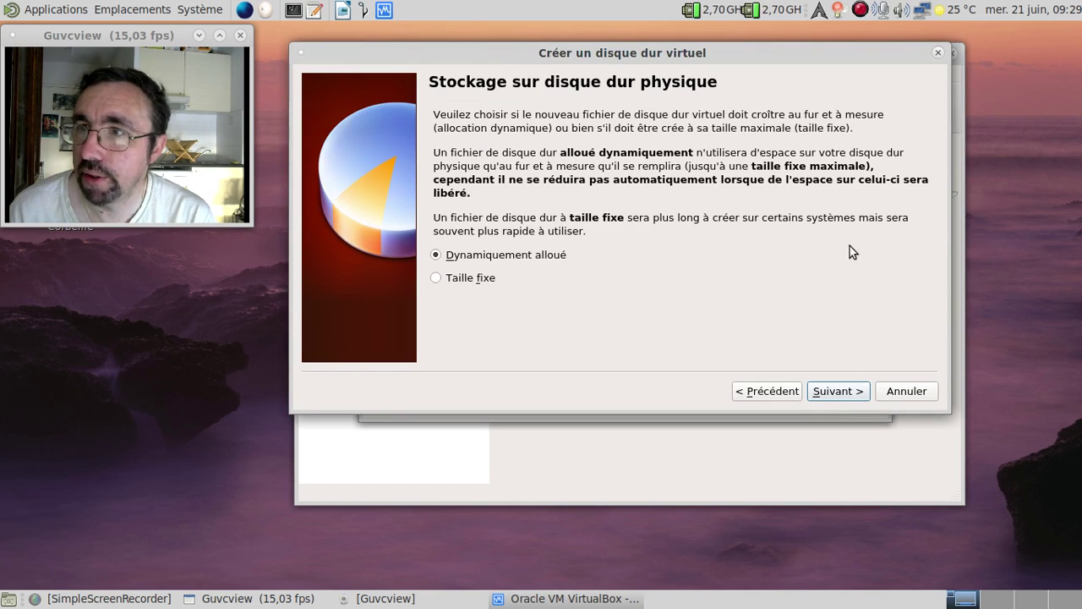
pyautogui.click(838, 391)
pyautogui.doubleClick(893, 215)
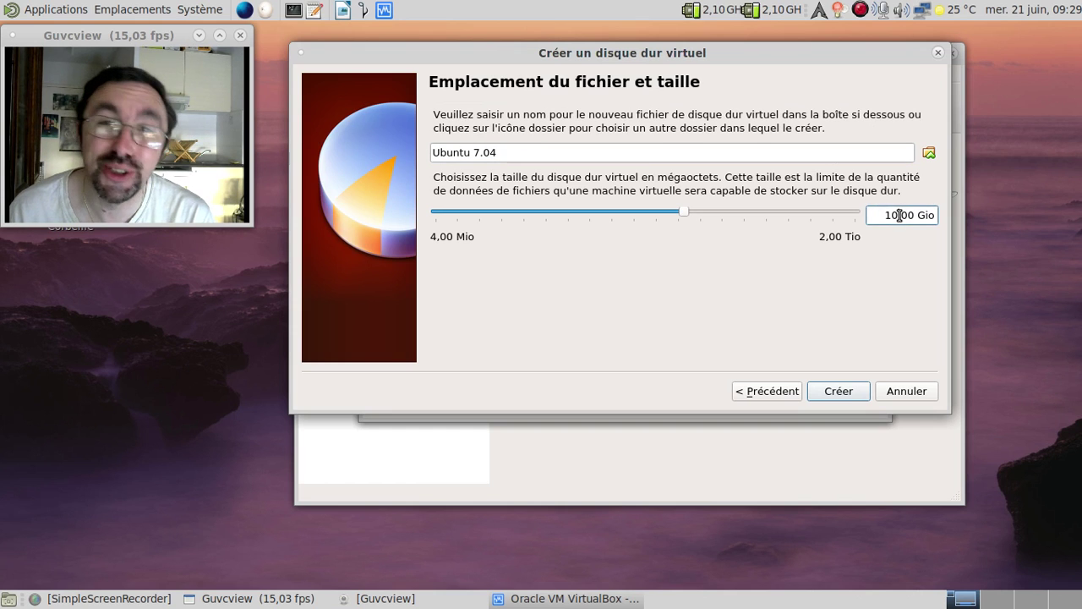
pyautogui.write('64')
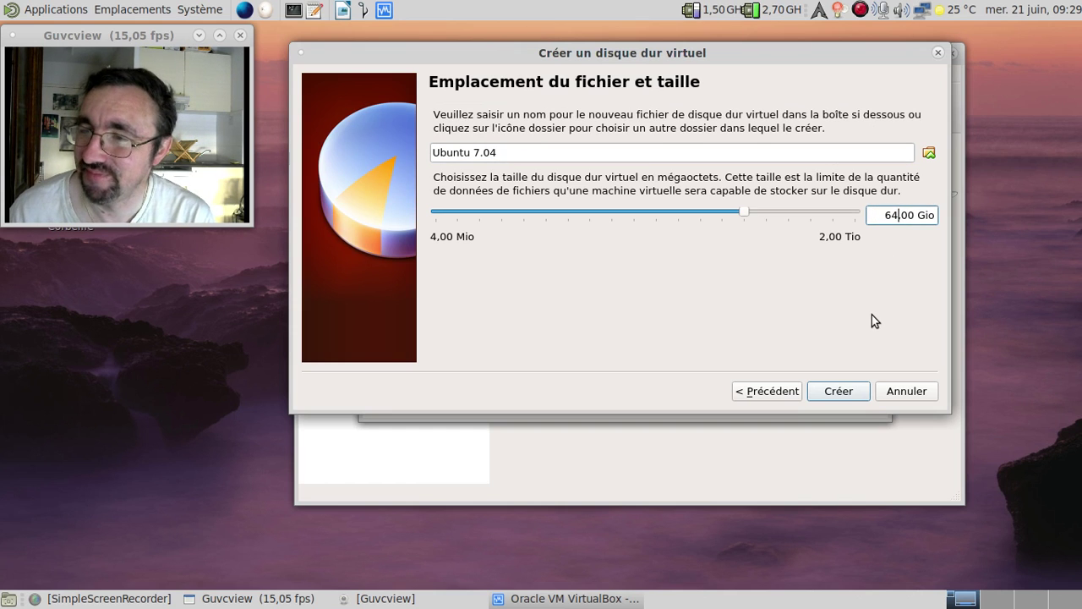
pyautogui.click(851, 396)
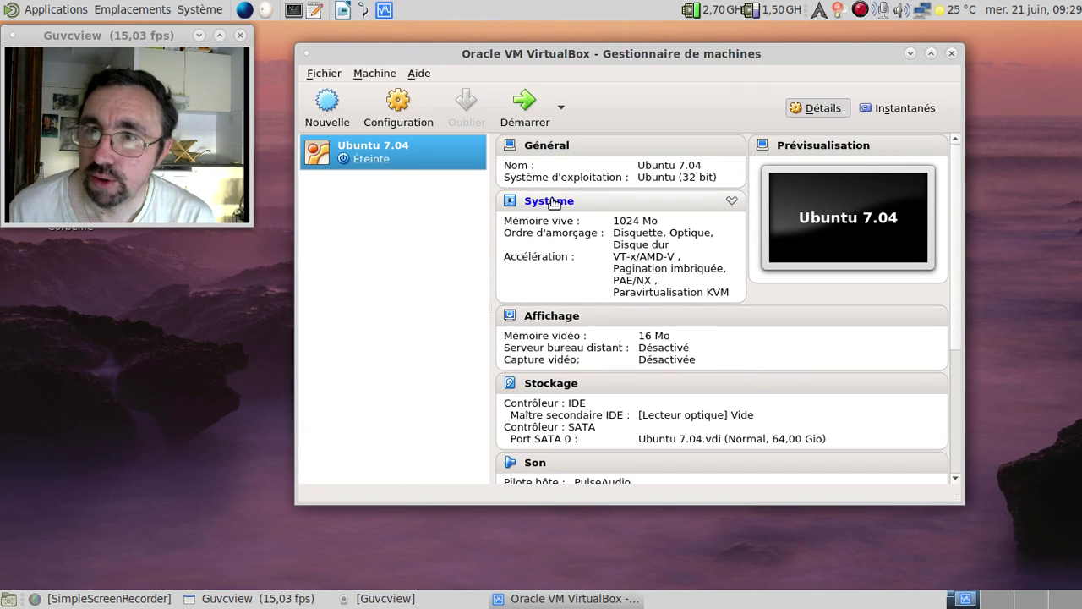
# In the machine's System settings, drop the floppy, boot the hard disk before optical, and enable IO-APIC
pyautogui.click(550, 203)
pyautogui.click(585, 201)
pyautogui.click(640, 243)
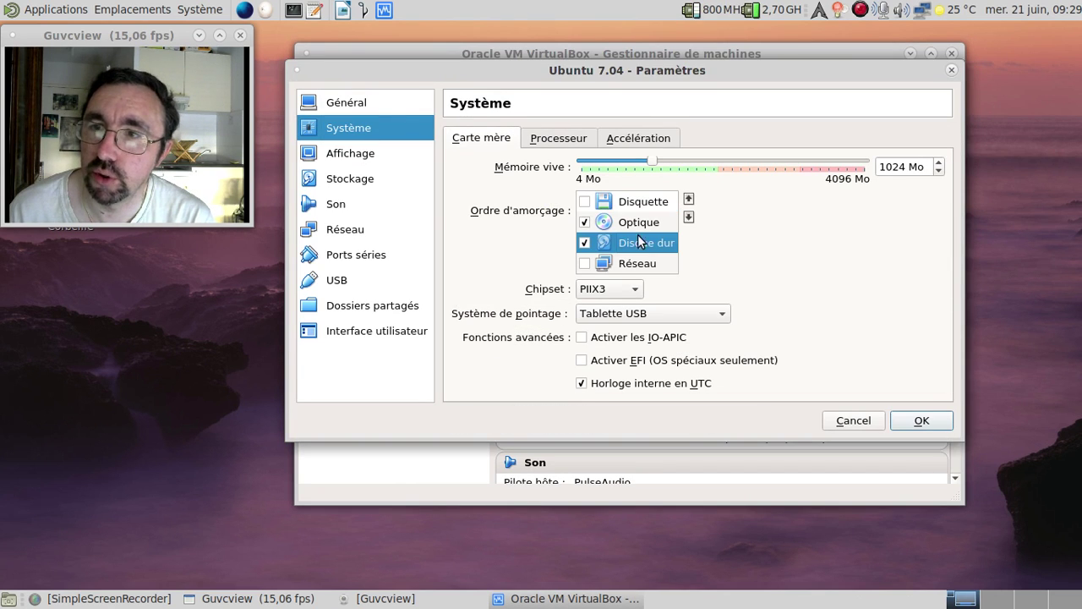
pyautogui.click(689, 199)
pyautogui.click(582, 336)
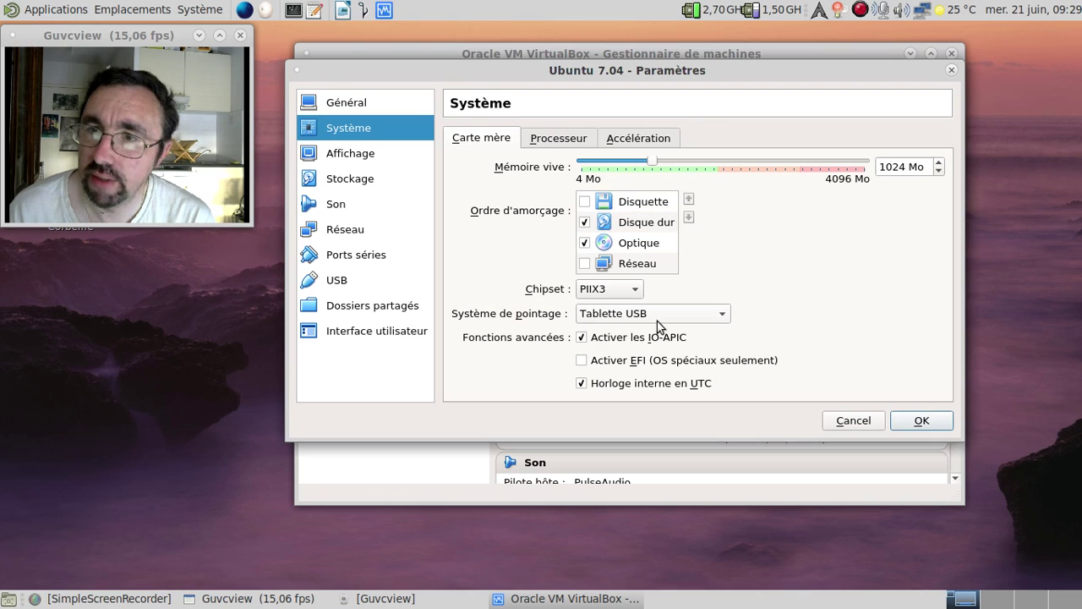
# Insert ubuntu-7.04-desktop-i386.iso into the empty optical drive under Storage
pyautogui.click(368, 160)
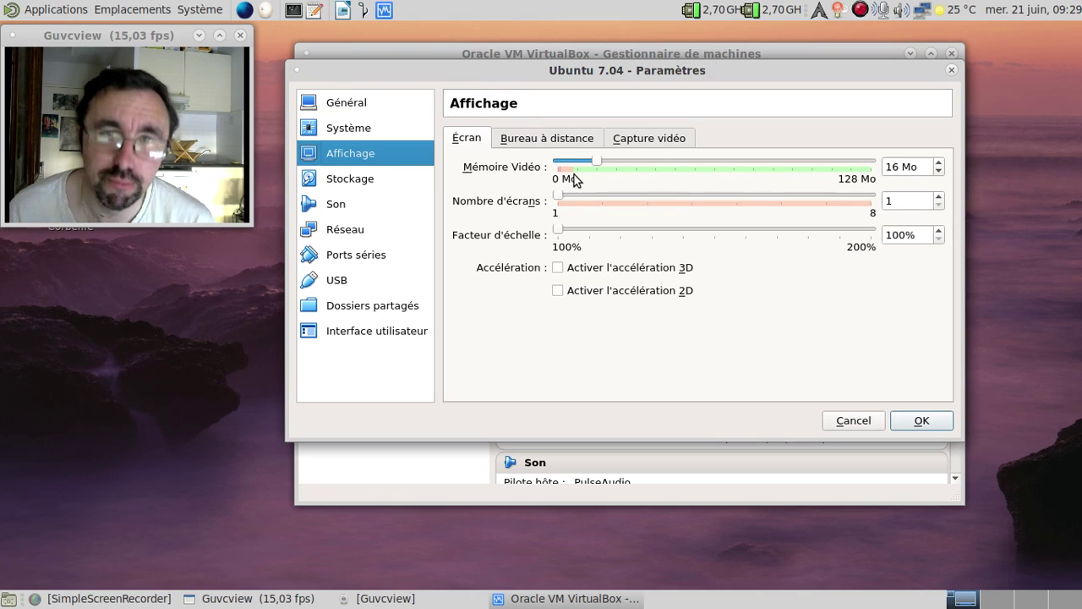
pyautogui.click(378, 182)
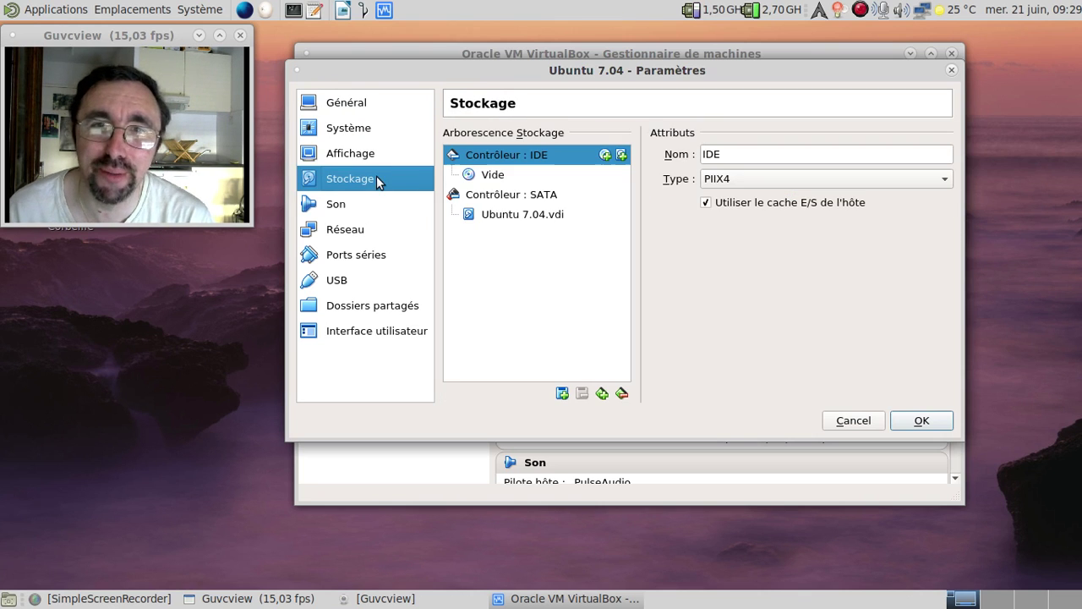
pyautogui.click(493, 175)
pyautogui.click(944, 154)
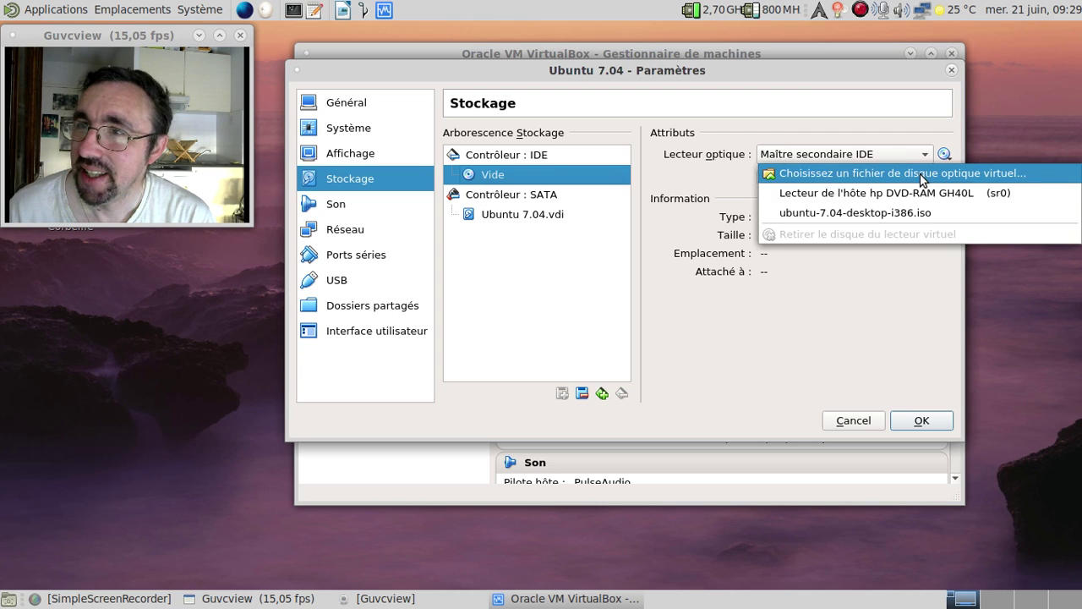
pyautogui.click(898, 213)
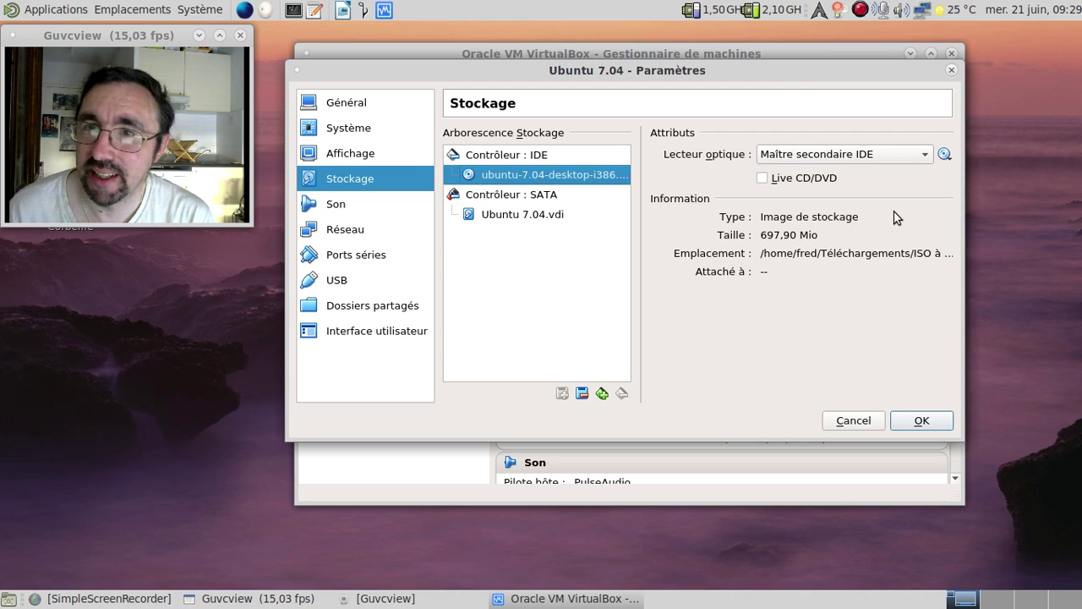
# Set the network adapter to bridged access (Accès par pont) and save the settings
pyautogui.click(402, 226)
pyautogui.click(637, 194)
pyautogui.click(643, 218)
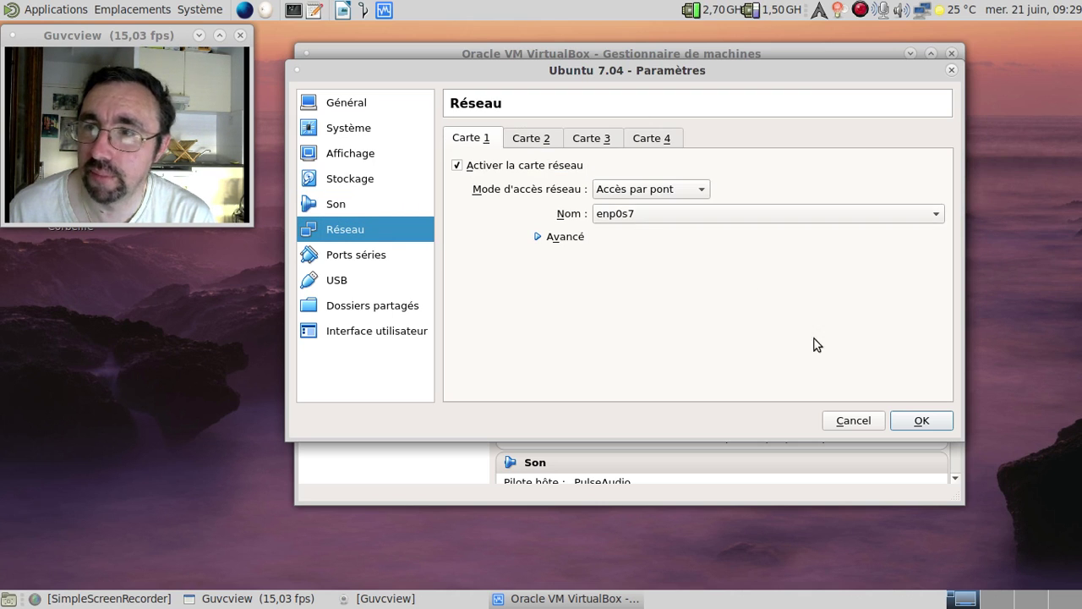
pyautogui.click(921, 421)
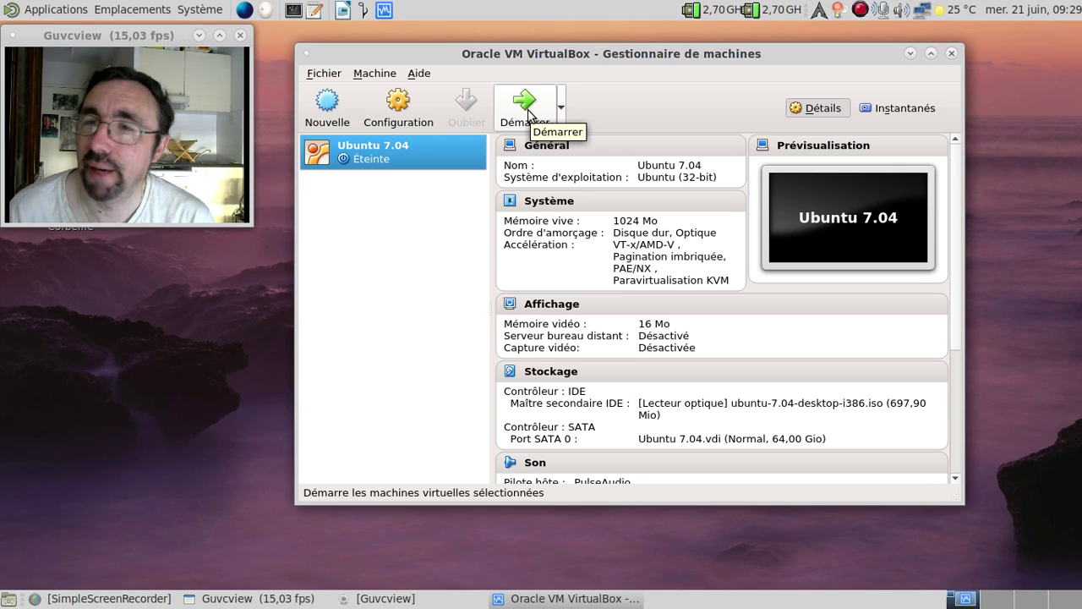
# Start the Ubuntu 7.04 machine and pick Français from the F2 boot language menu
pyautogui.click(529, 116)
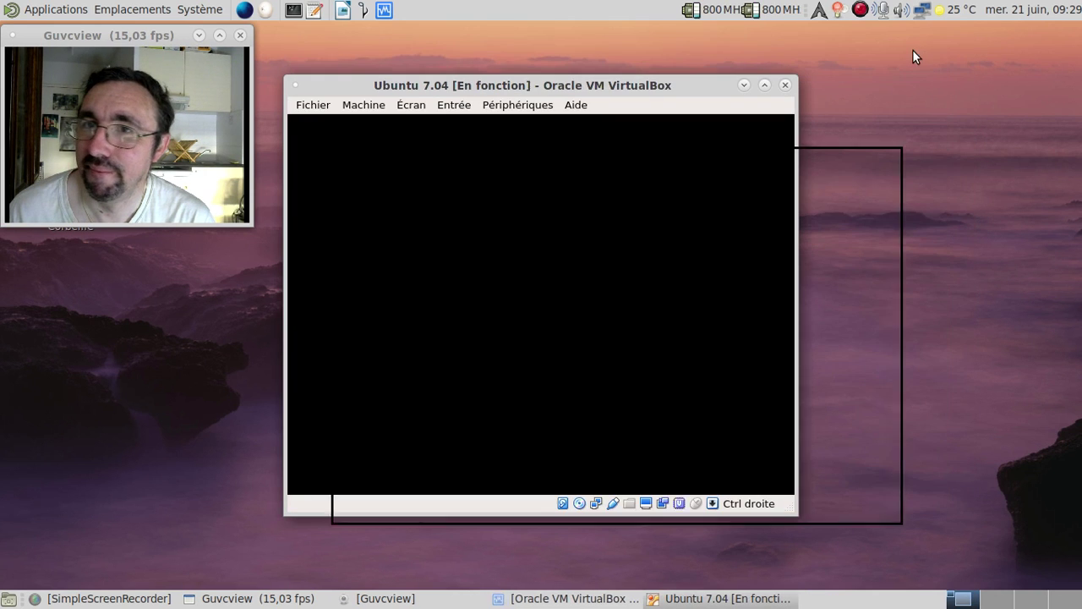
pyautogui.moveTo(635, 85); pyautogui.dragTo(630, 30)
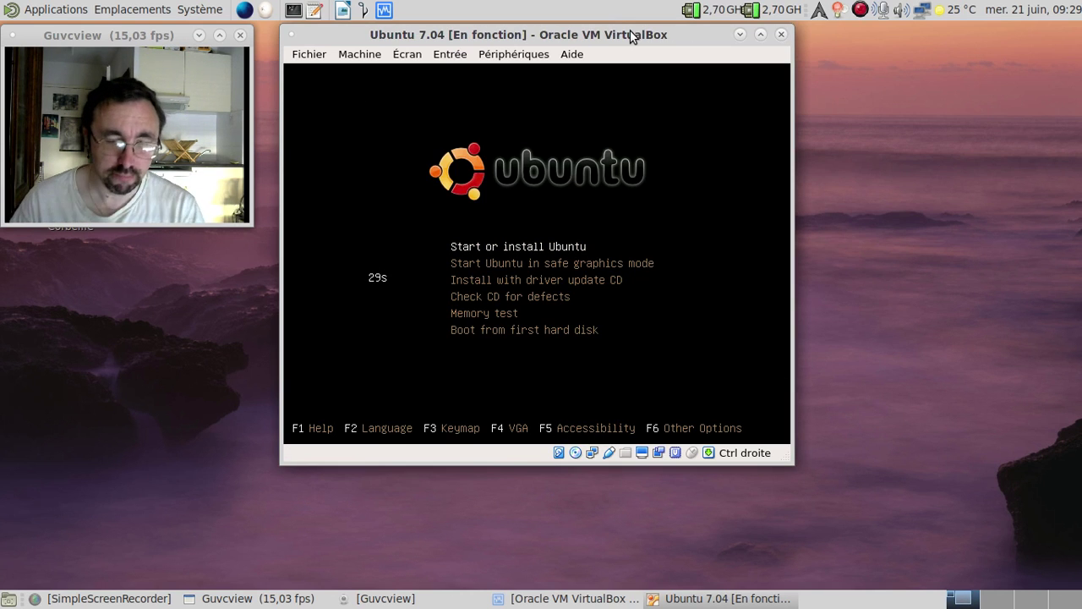
pyautogui.press('F2')
pyautogui.press('Down')
pyautogui.press('Down')
pyautogui.press('Down')
pyautogui.press('Down')
pyautogui.press('Down')
pyautogui.press('Down')
pyautogui.press('Down')
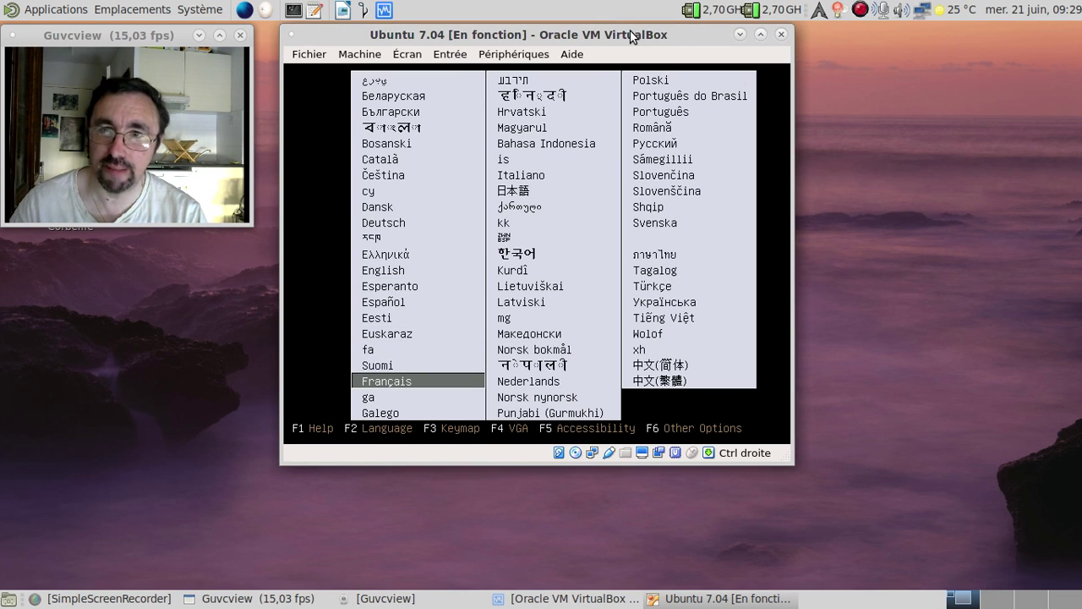
pyautogui.press('Return')
pyautogui.press('Return')
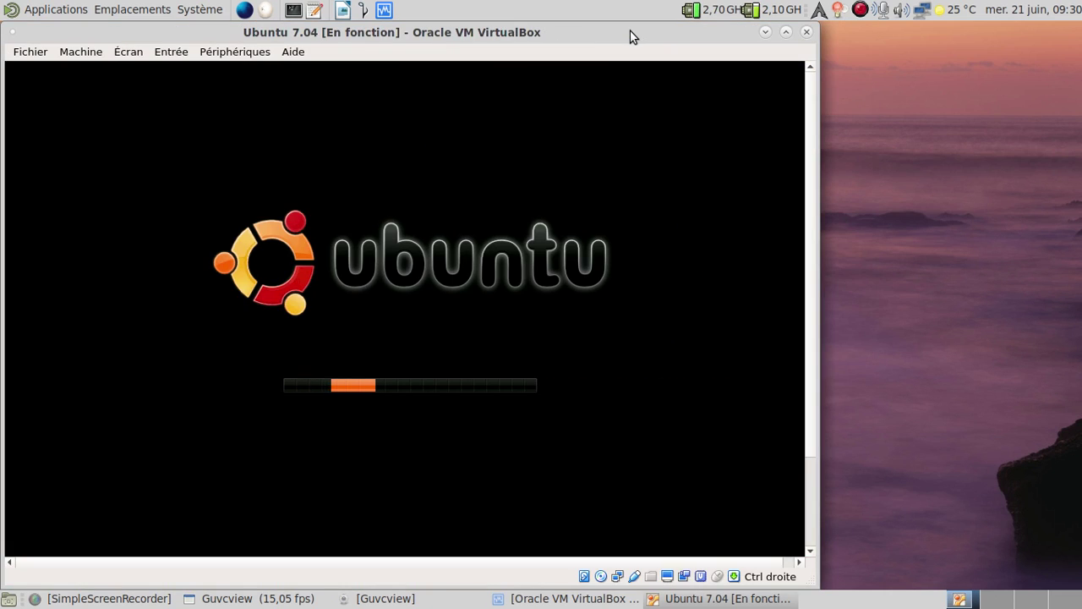
# Shift the VM window to the right while the live CD boots to its desktop
pyautogui.moveTo(623, 31); pyautogui.dragTo(681, 30)
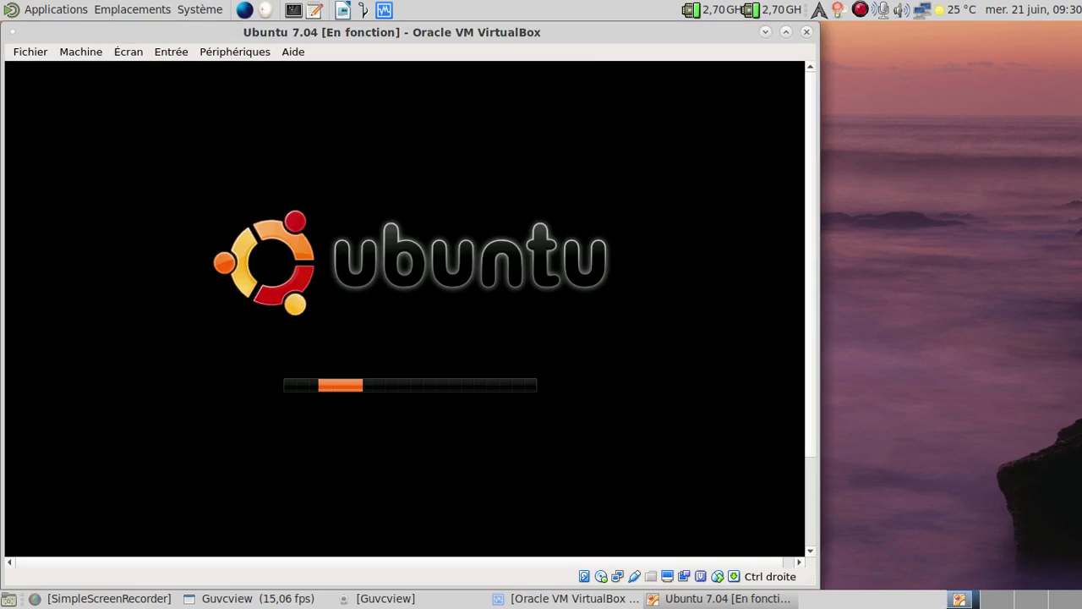
pyautogui.moveTo(492, 36); pyautogui.dragTo(698, 36)
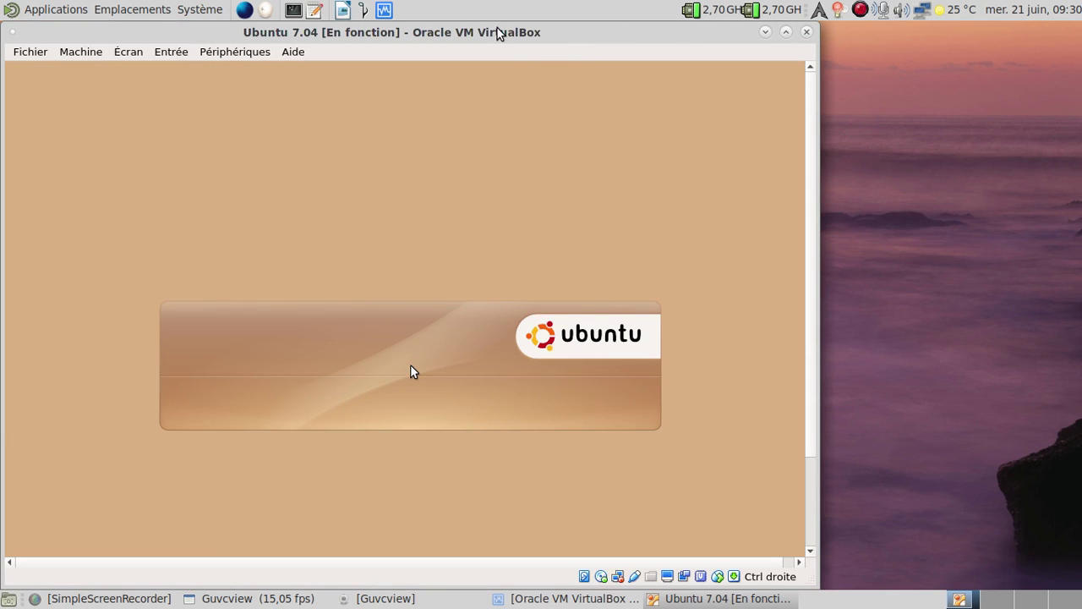
pyautogui.moveTo(498, 34); pyautogui.dragTo(678, 31)
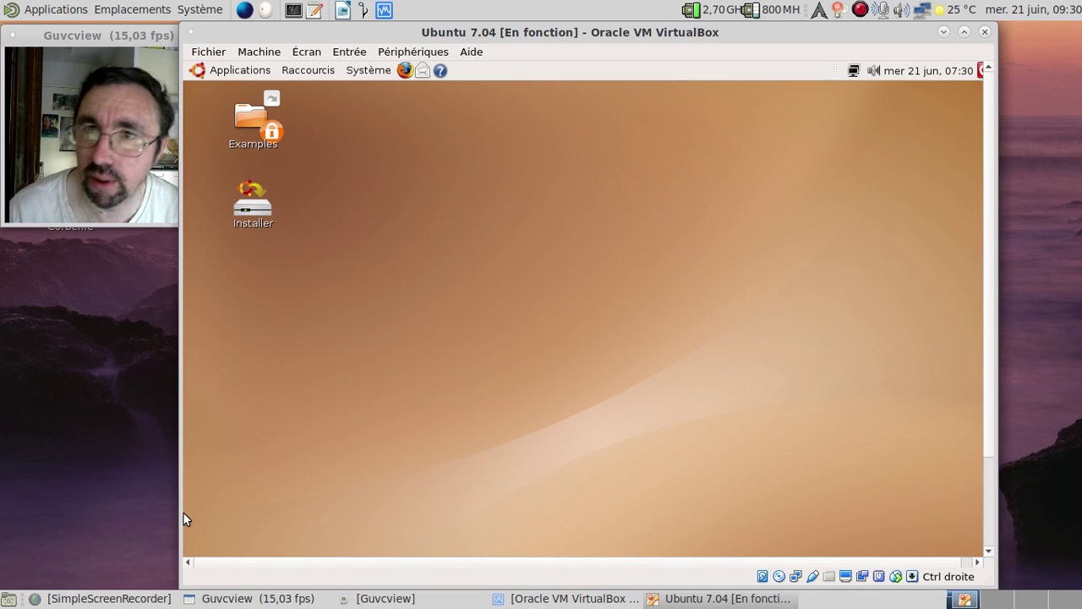
# Enable mouse integration, check the GNOME version in its About window, then launch Firefox in the guest
pyautogui.click(321, 51)
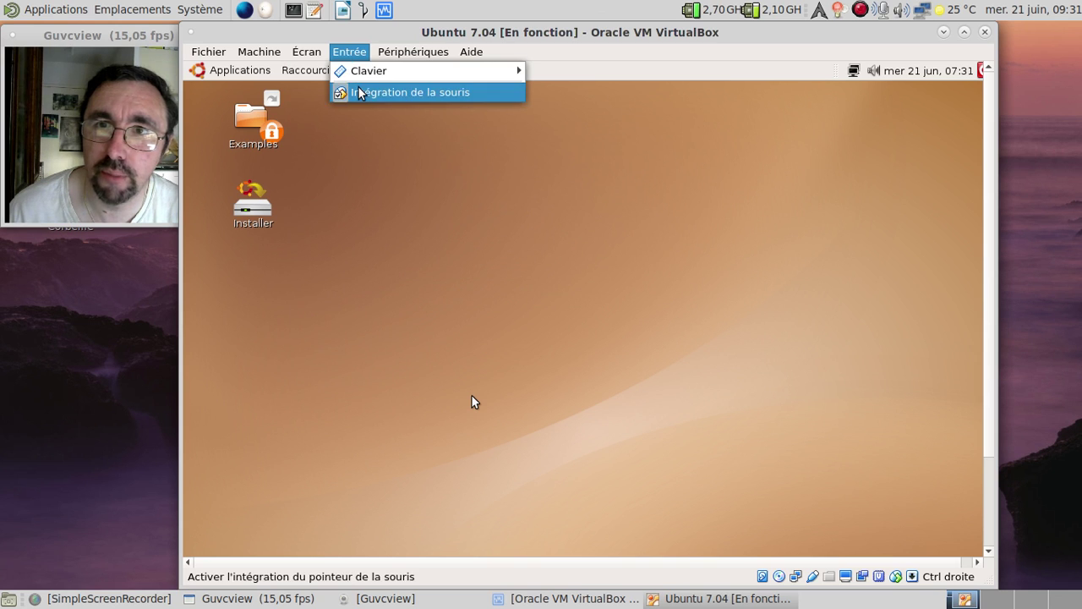
pyautogui.click(360, 92)
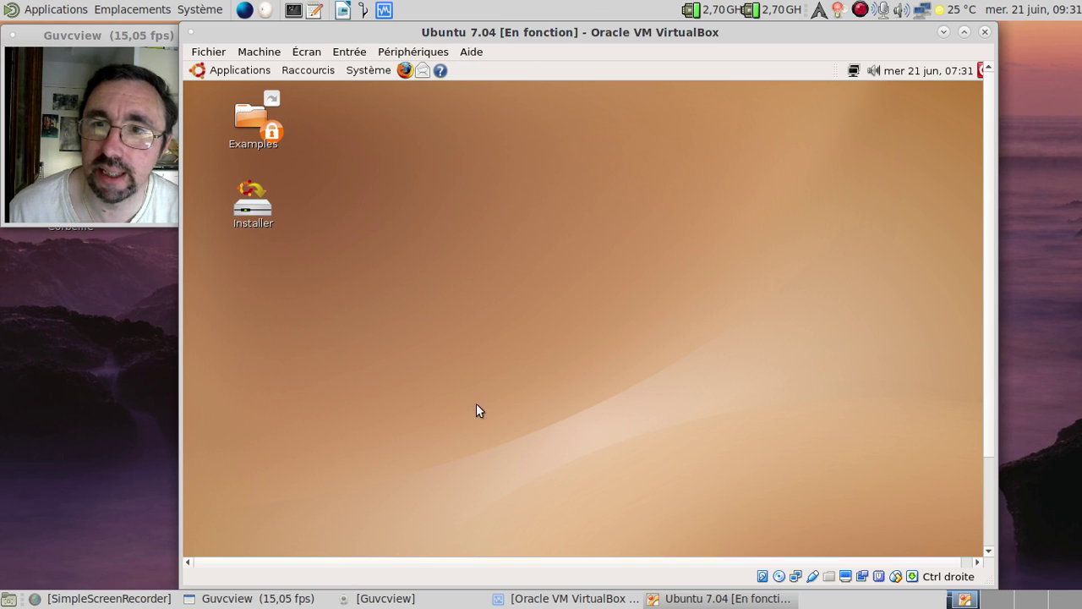
pyautogui.click(368, 71)
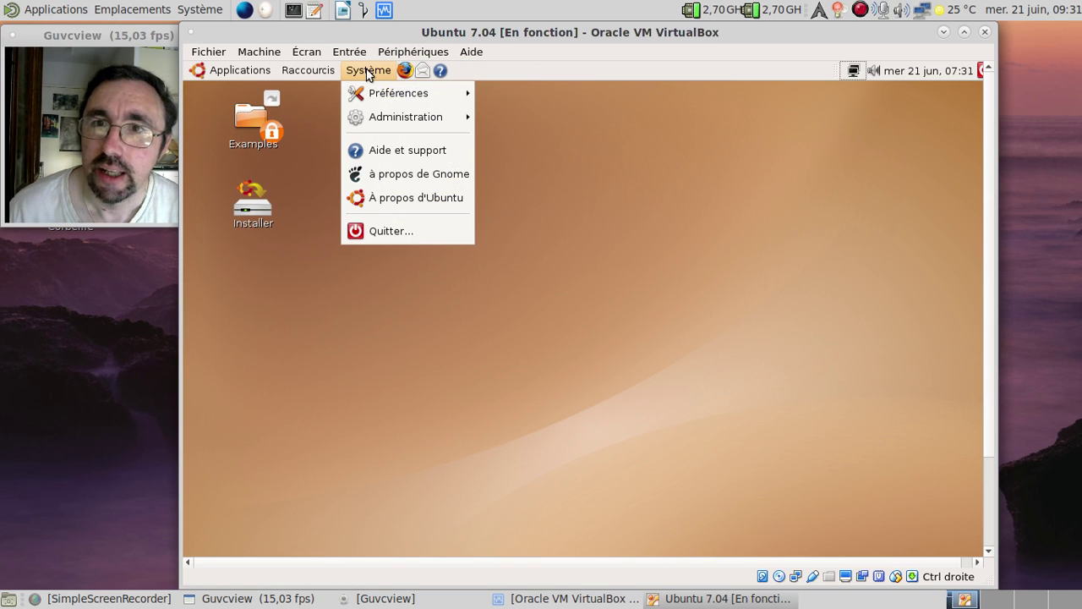
pyautogui.click(402, 181)
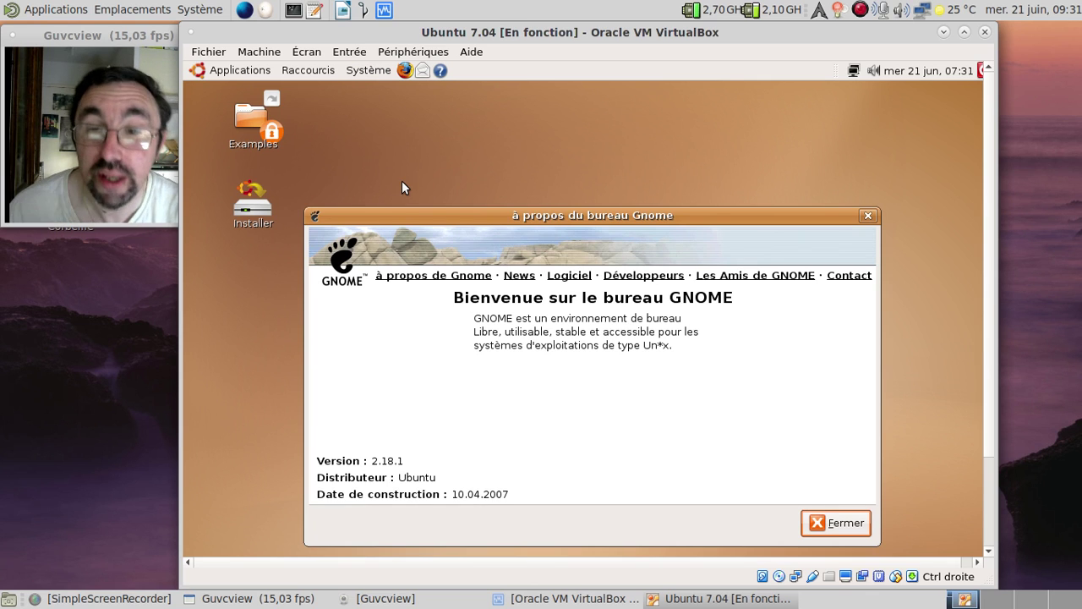
pyautogui.click(867, 216)
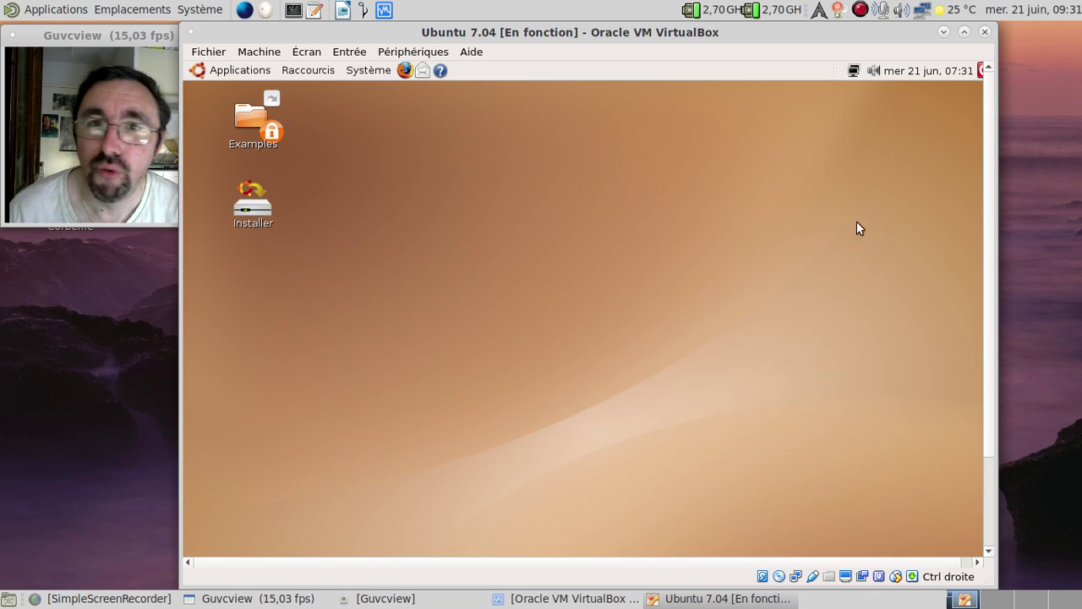
pyautogui.click(403, 75)
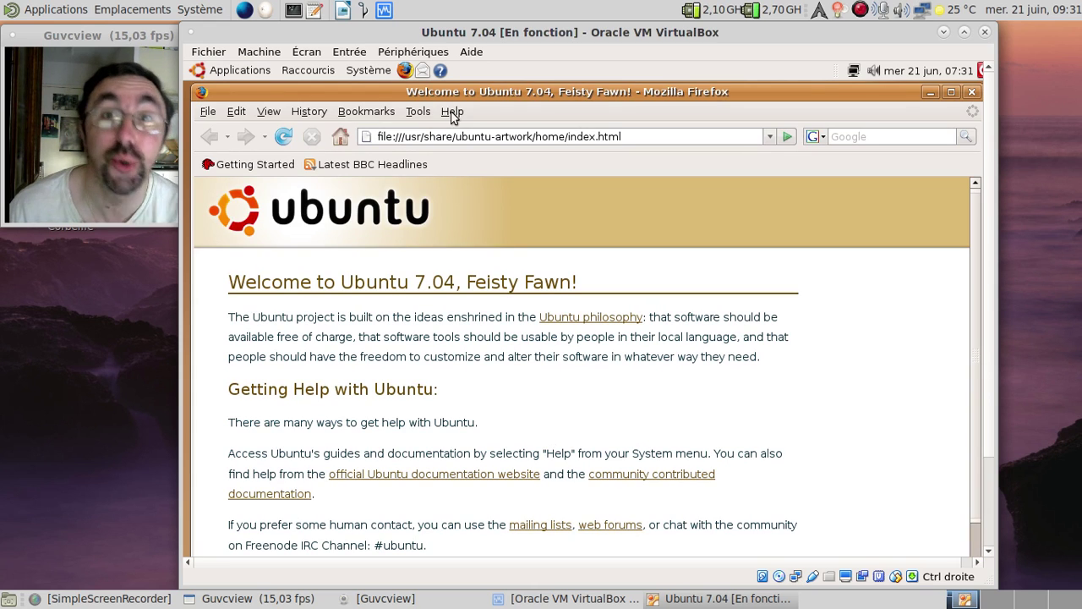
# Check Firefox's 2.0.0.3 version under Help > About, then close Firefox
pyautogui.click(451, 113)
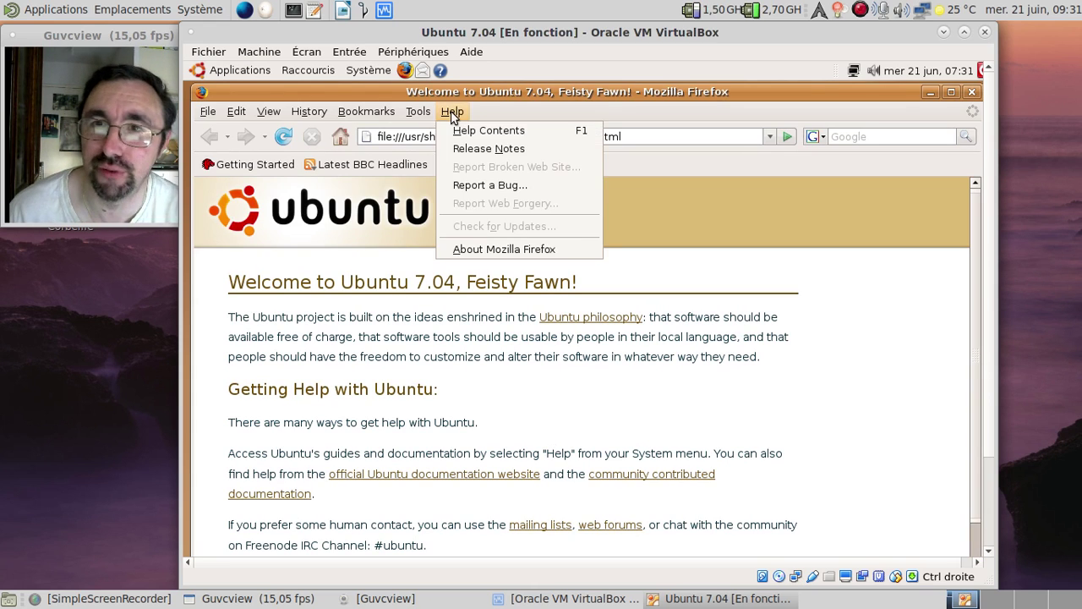
pyautogui.click(470, 249)
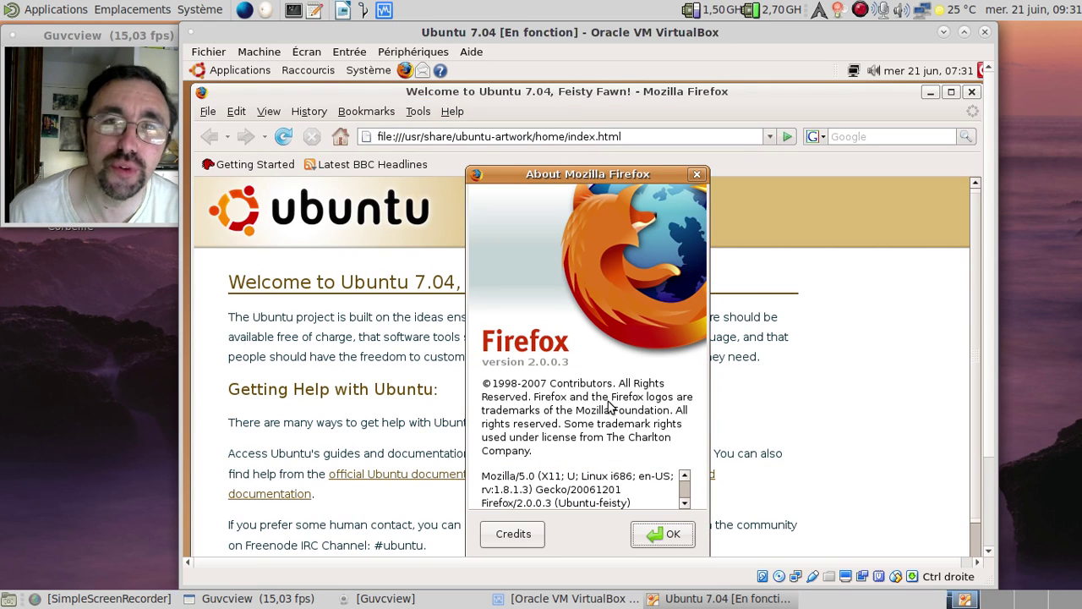
pyautogui.click(696, 174)
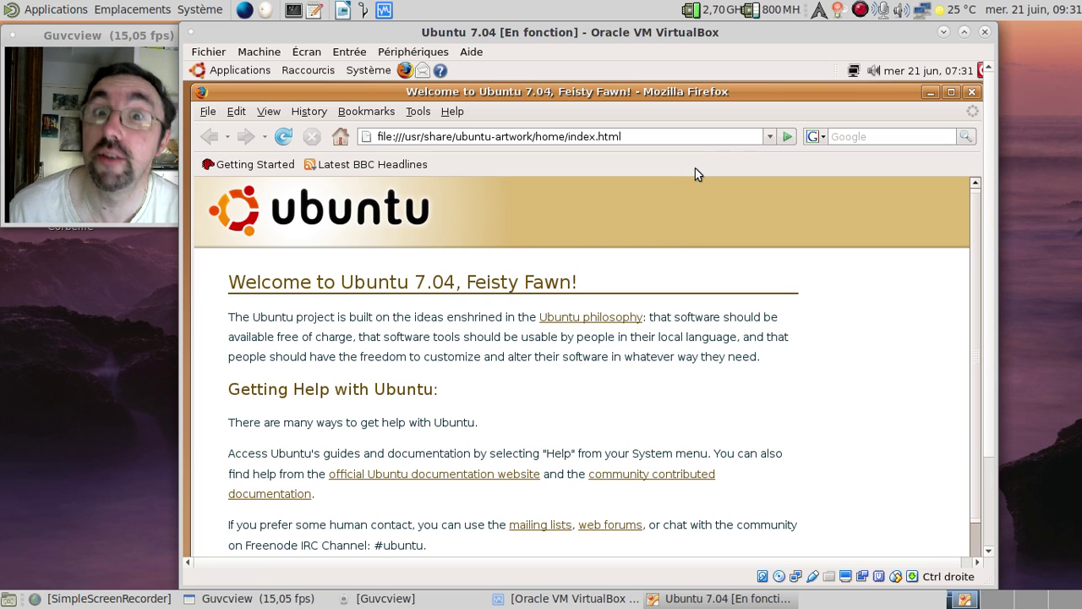
pyautogui.click(973, 94)
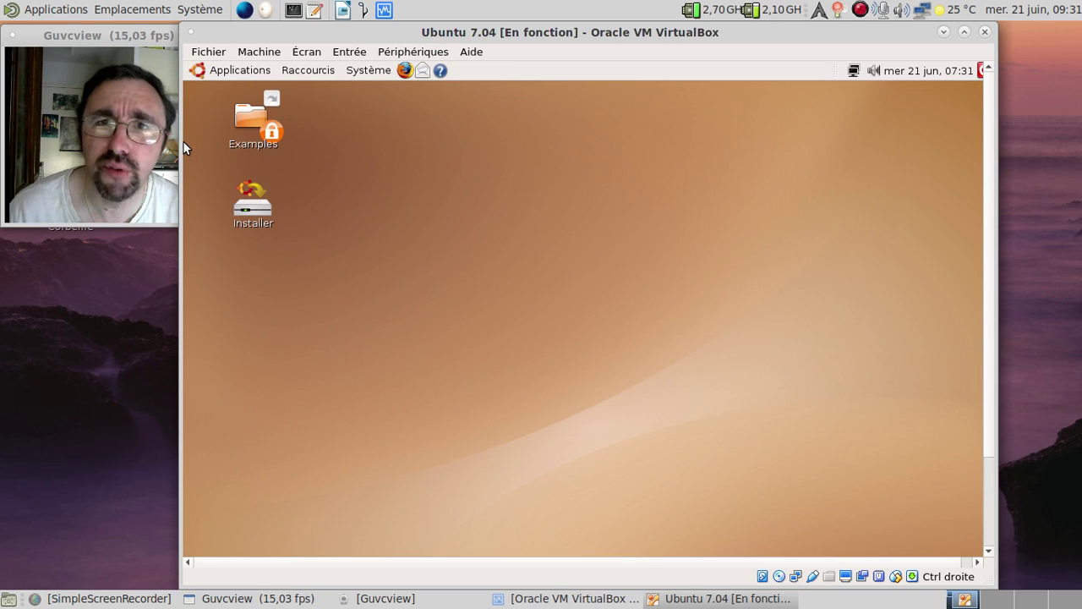
# Launch OpenOffice.org Calc from Applications > Bureautique and close the empty spreadsheet
pyautogui.click(230, 70)
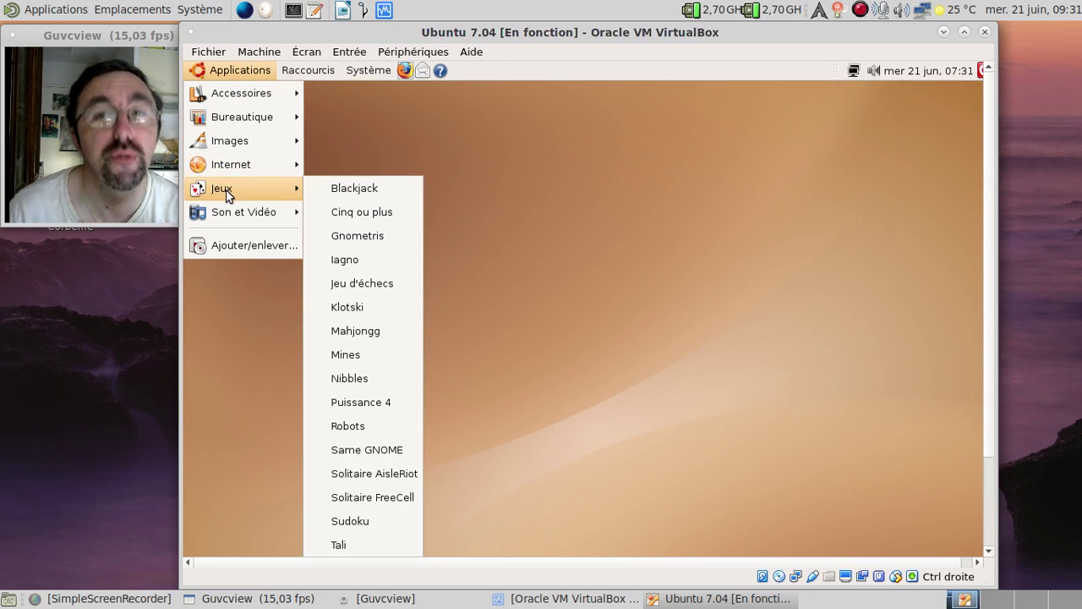
pyautogui.moveTo(219, 210)
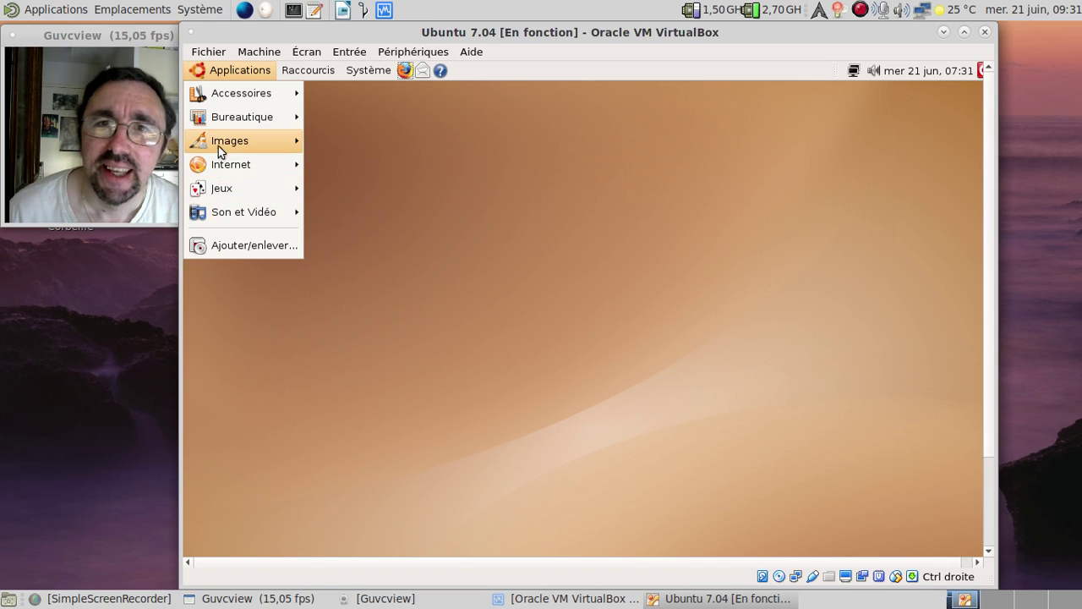
pyautogui.moveTo(229, 119)
pyautogui.click(484, 190)
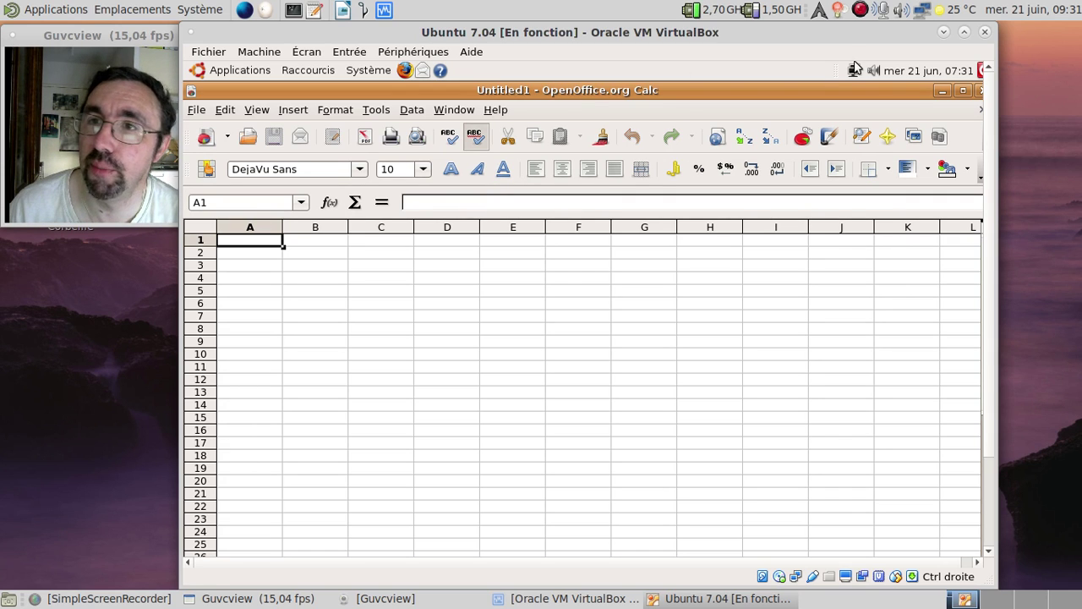
pyautogui.click(979, 92)
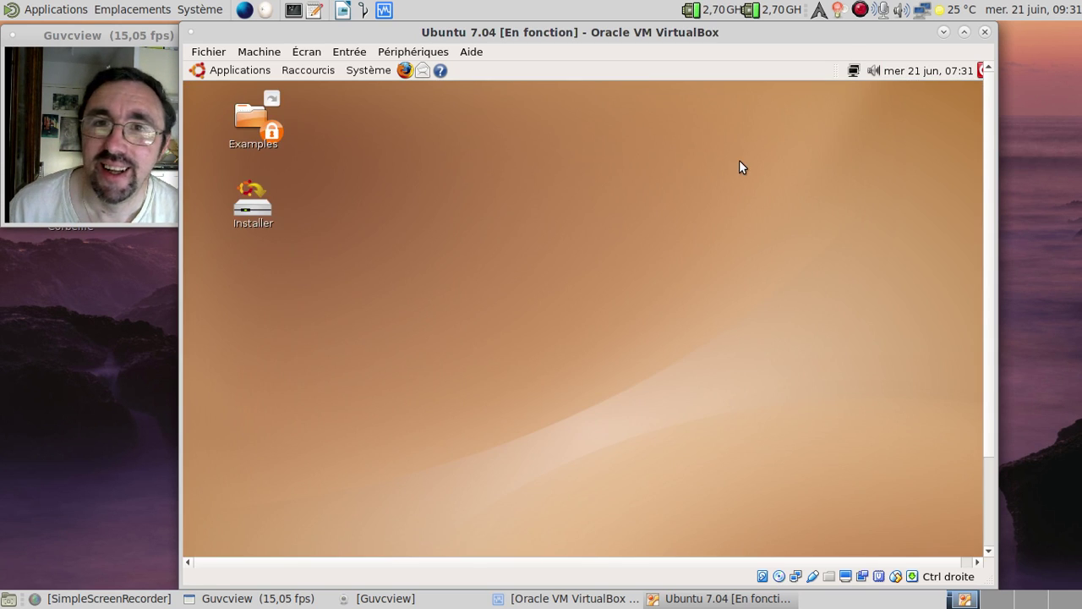
# Start the Ubuntu installer, reposition its window, and continue with Français as the language
pyautogui.doubleClick(238, 212)
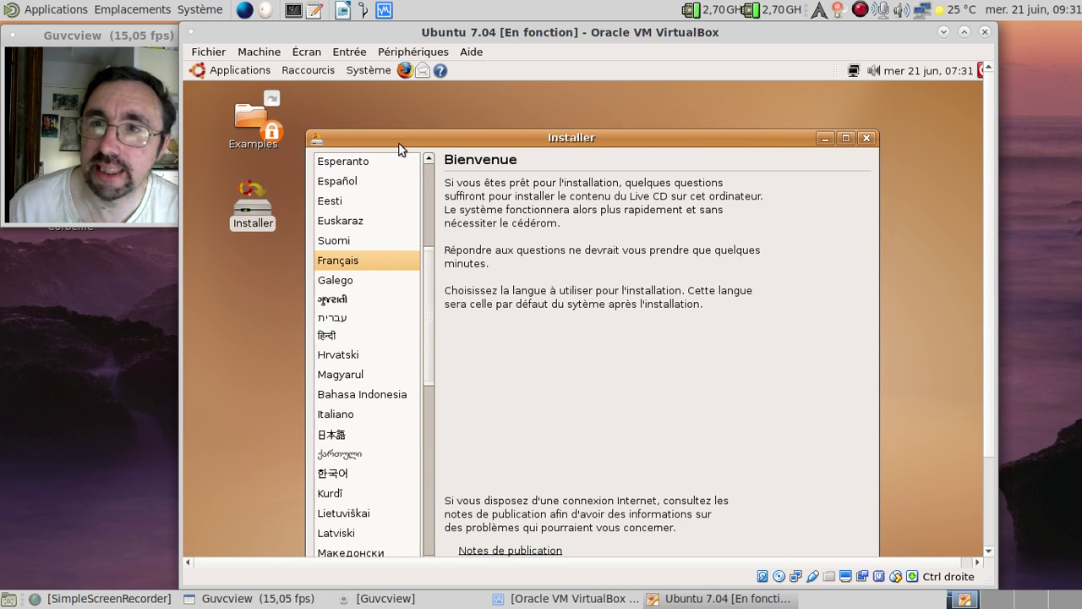
pyautogui.doubleClick(399, 140)
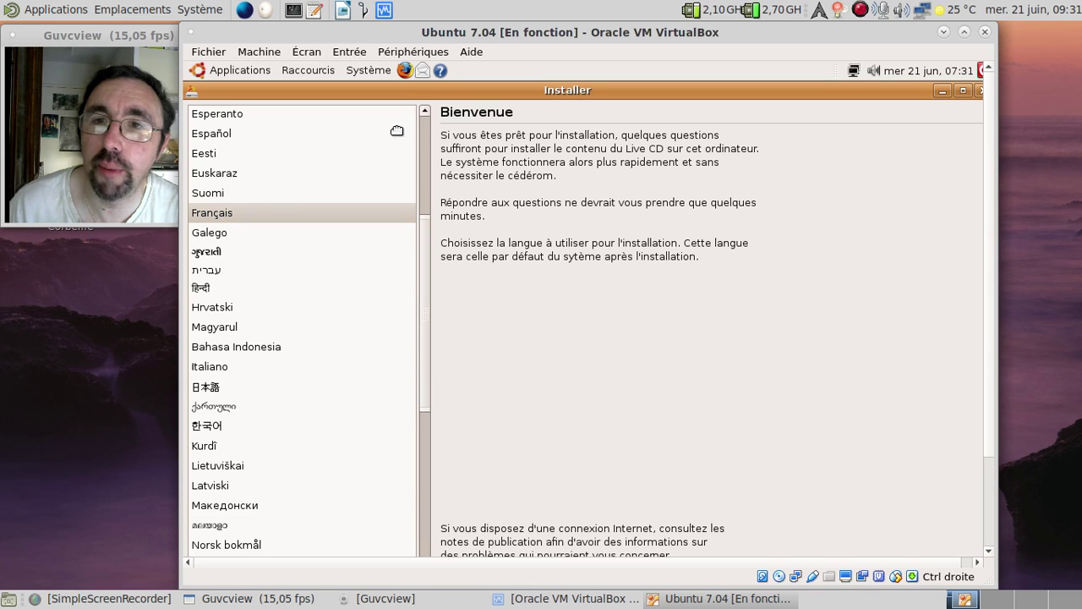
pyautogui.doubleClick(424, 91)
pyautogui.moveTo(491, 132); pyautogui.dragTo(497, 83)
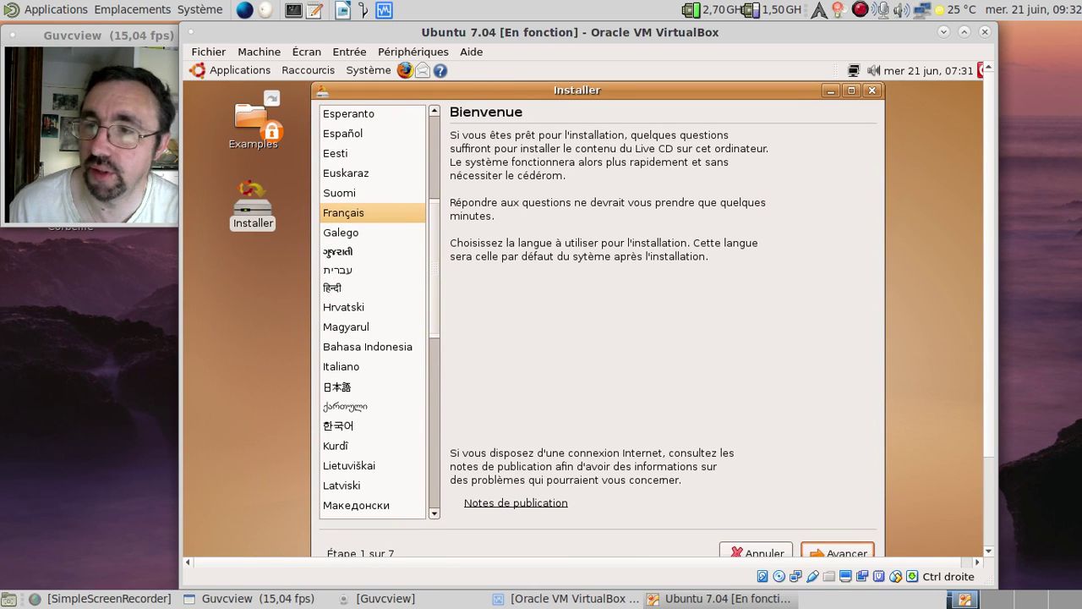
pyautogui.click(841, 548)
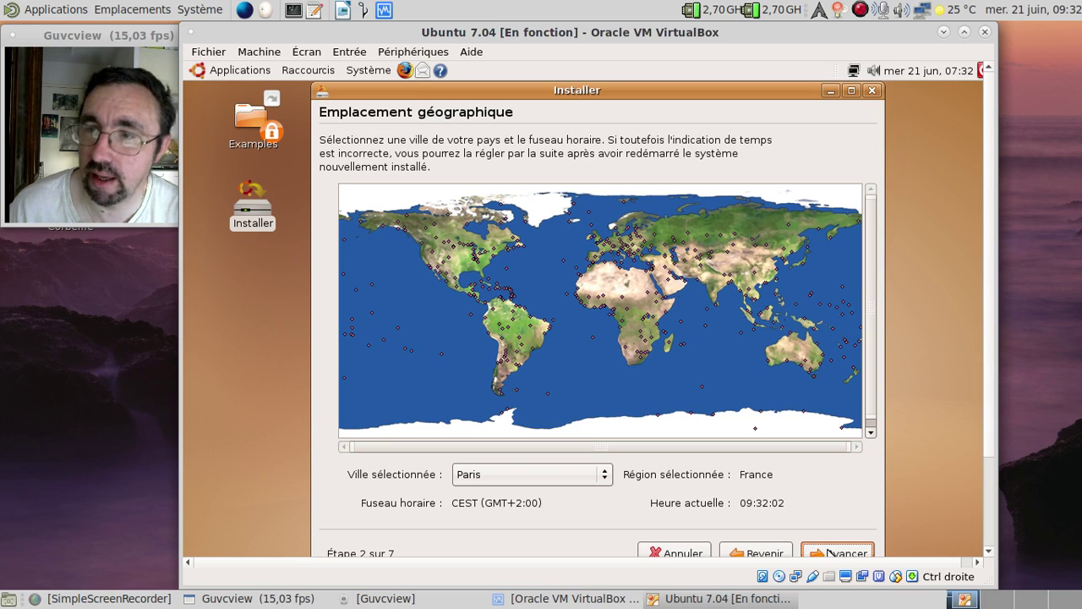
# Advance past Paris, the France keyboard, assisted whole-disk partitioning and the empty import page
pyautogui.click(829, 552)
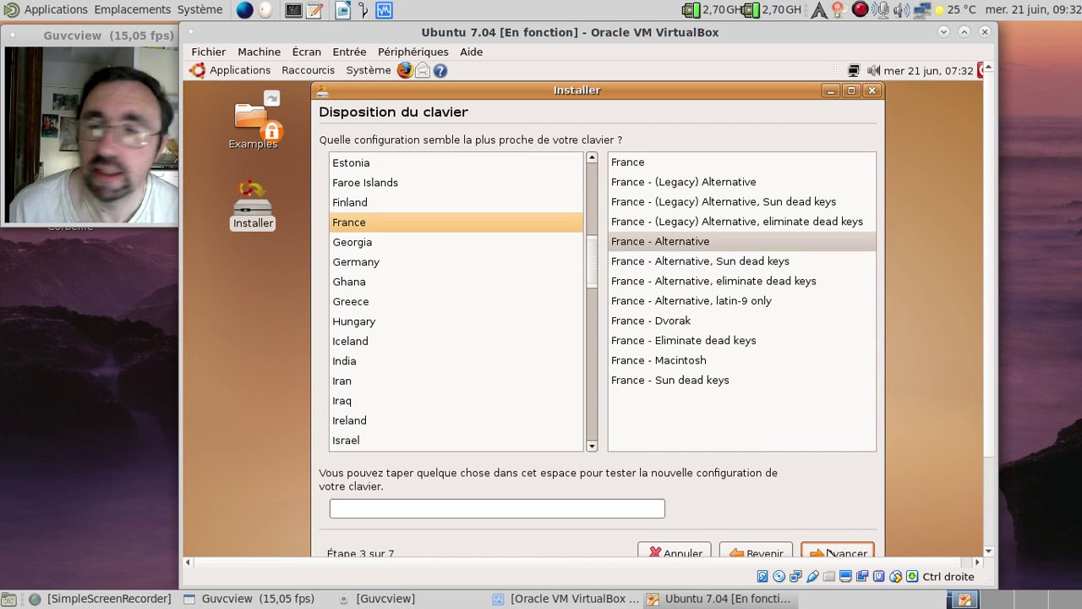
pyautogui.click(829, 553)
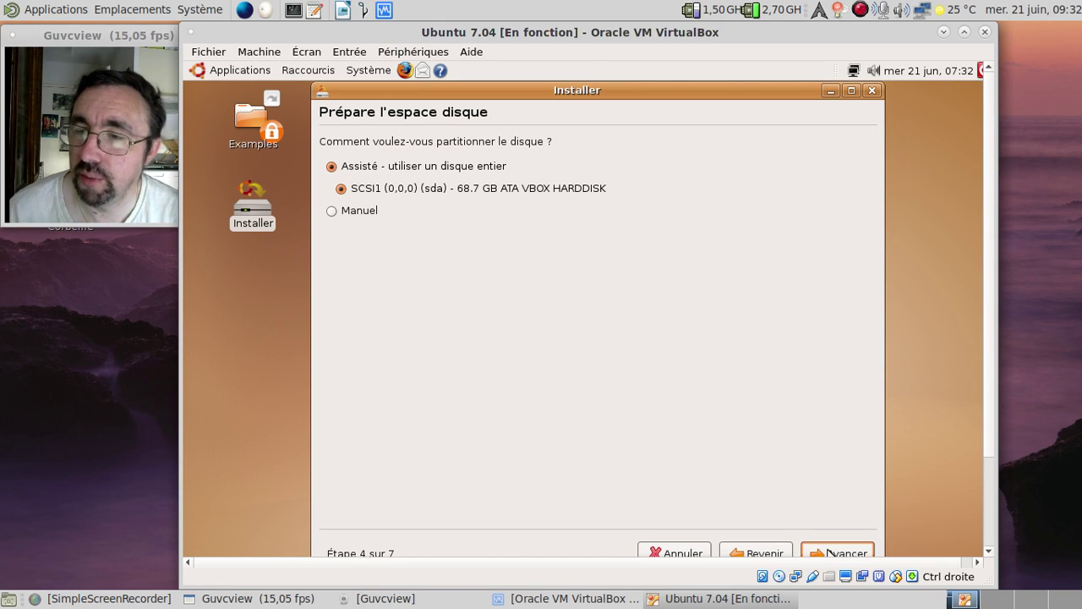
pyautogui.click(829, 551)
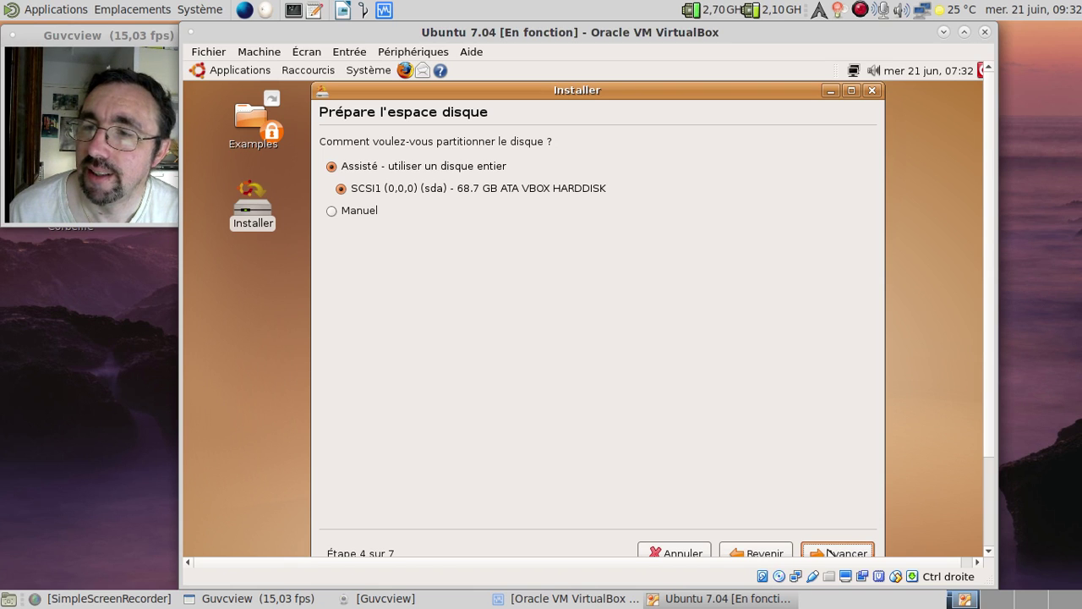
pyautogui.click(837, 552)
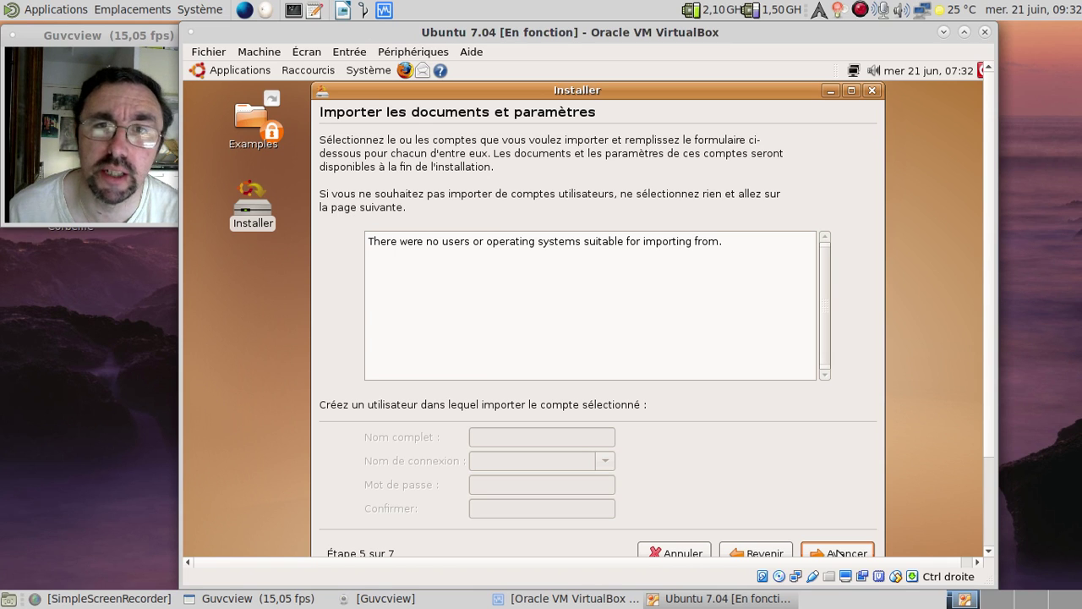
pyautogui.click(837, 553)
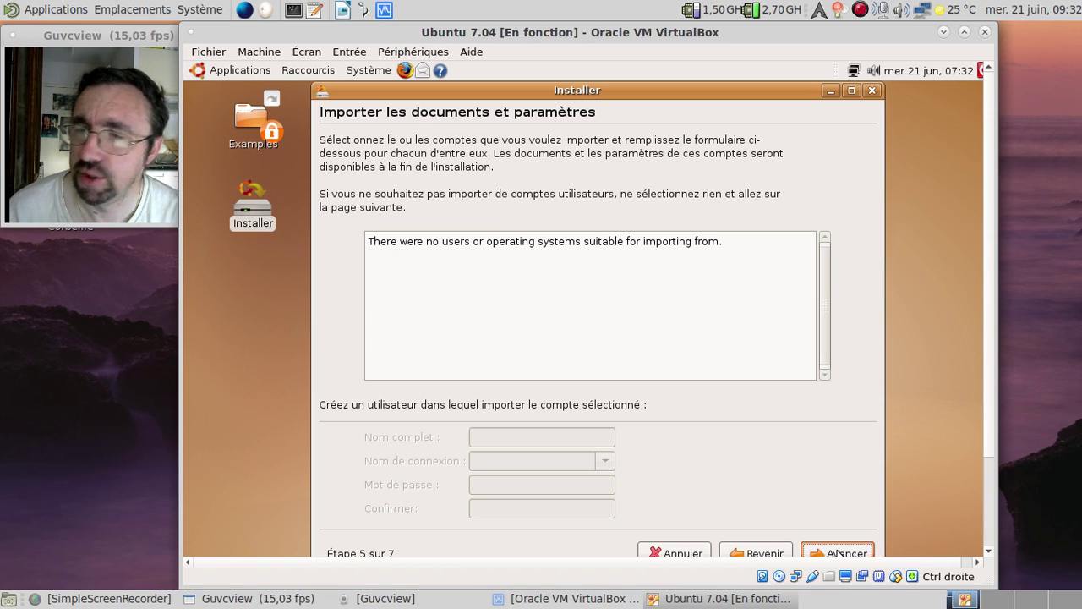
pyautogui.click(837, 553)
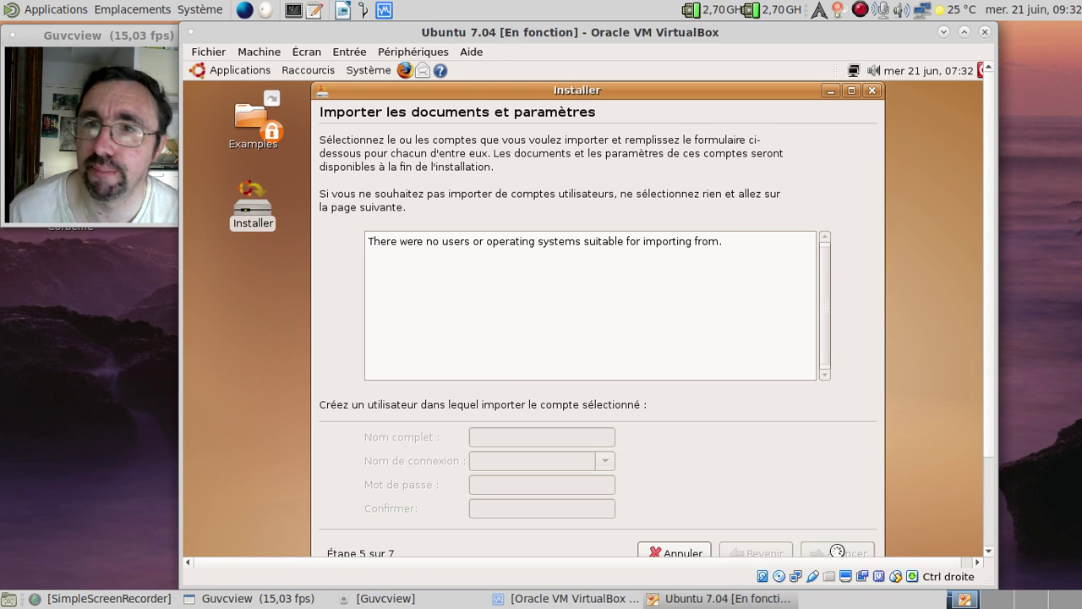
# Enter the user's full name and login name, and type the account password twice
pyautogui.write('Frfed')
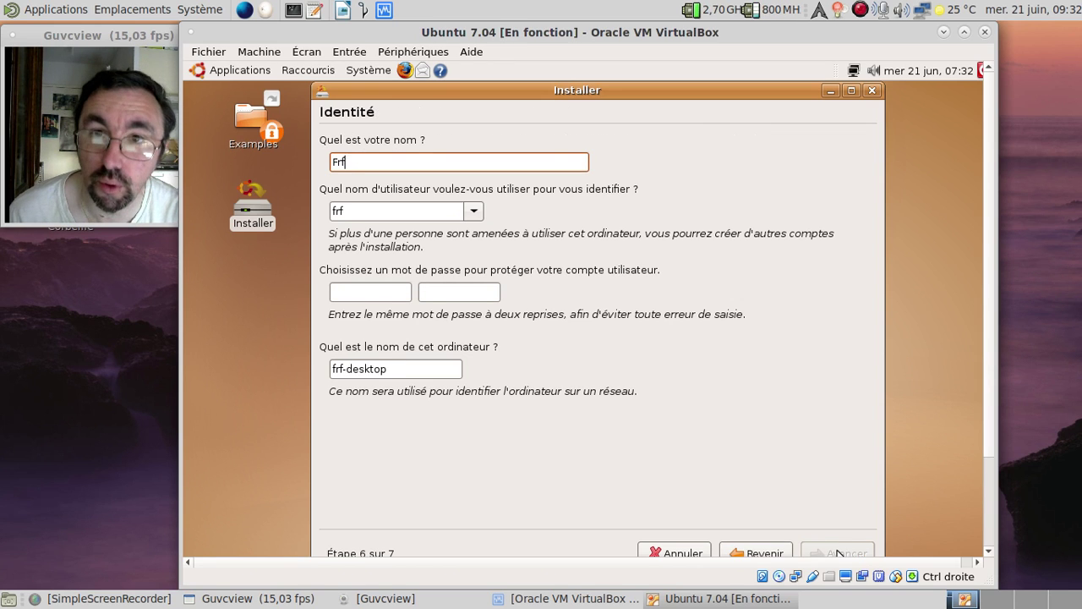
pyautogui.press('BackSpace')
pyautogui.press('BackSpace')
pyautogui.press('BackSpace')
pyautogui.write('ede')
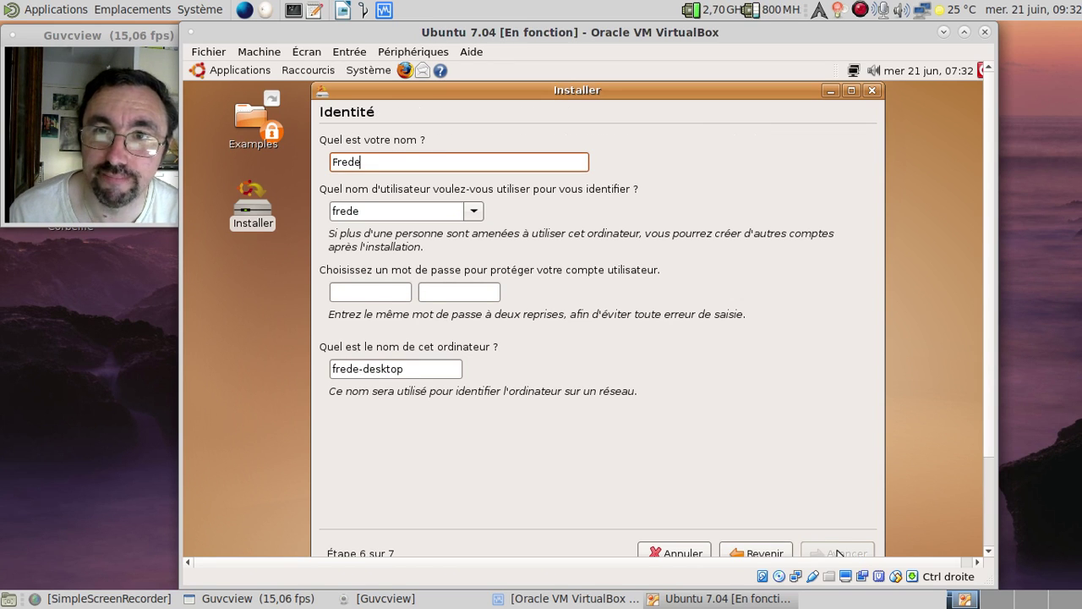
pyautogui.write('ric Bezies')
pyautogui.press('Tab')
pyautogui.write('fred')
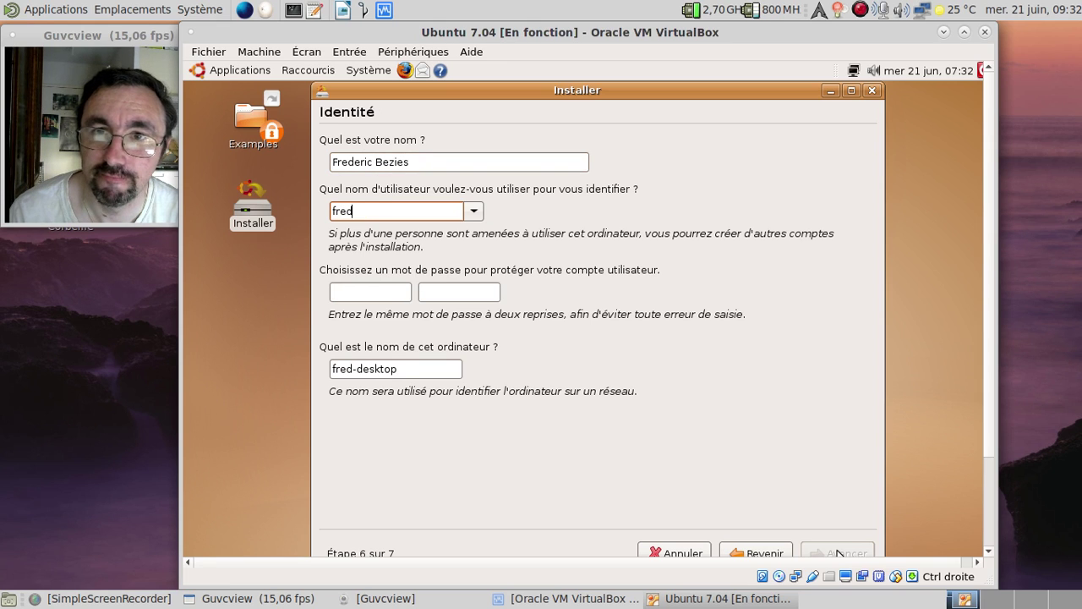
pyautogui.press('Tab')
pyautogui.press('Tab')
pyautogui.write('********')
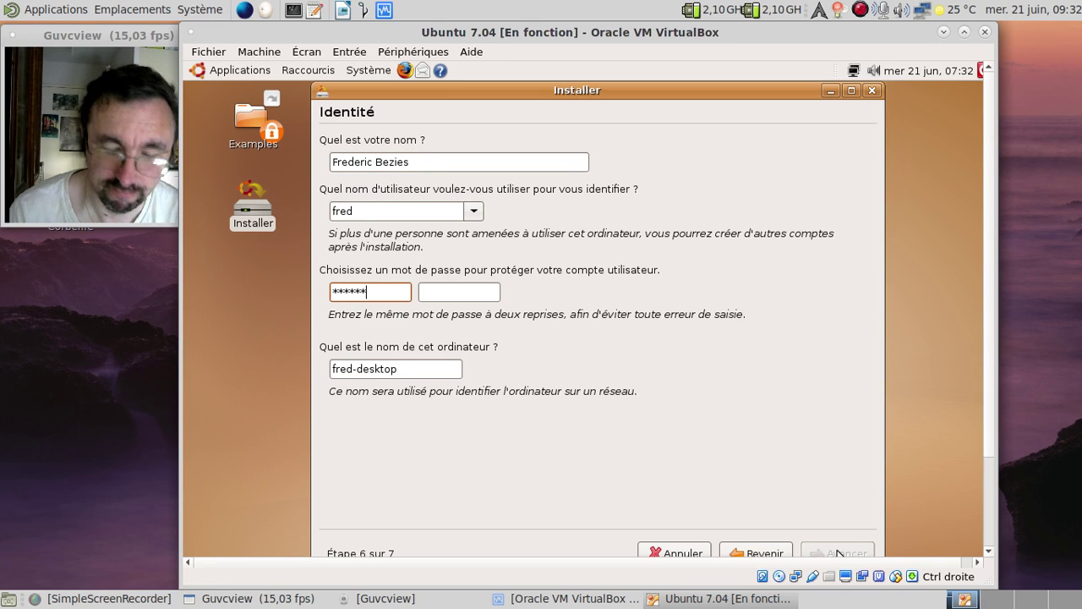
pyautogui.press('Tab')
pyautogui.write('********')
# Change the computer name so it ends in 'o-ubu704' and continue to the summary
pyautogui.press('Tab')
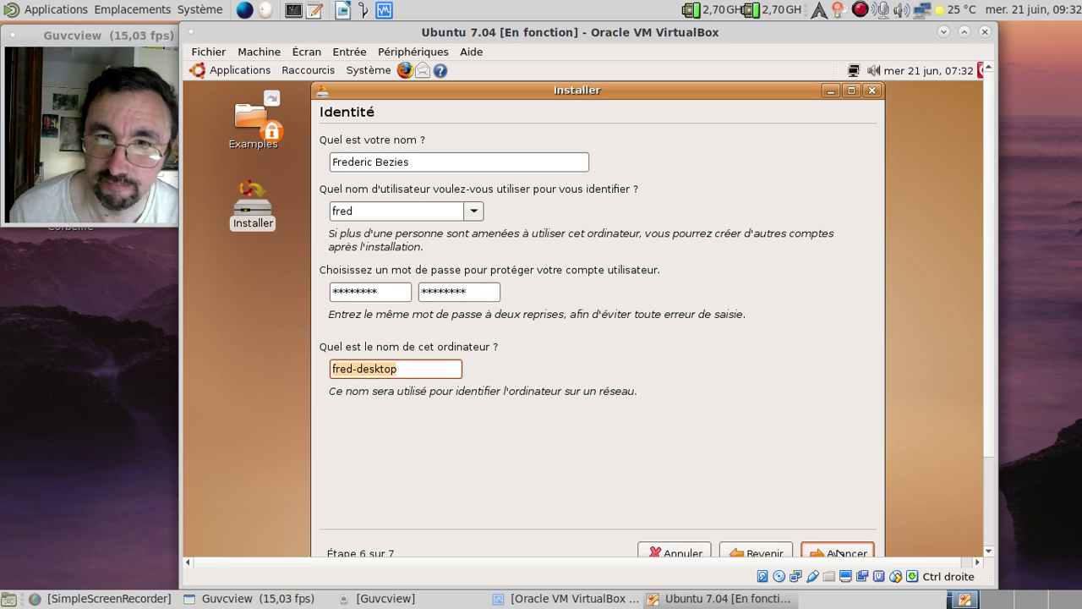
pyautogui.press('End')
pyautogui.press('BackSpace')
pyautogui.press('BackSpace')
pyautogui.press('BackSpace')
pyautogui.press('BackSpace')
pyautogui.press('BackSpace')
pyautogui.press('BackSpace')
pyautogui.press('BackSpace')
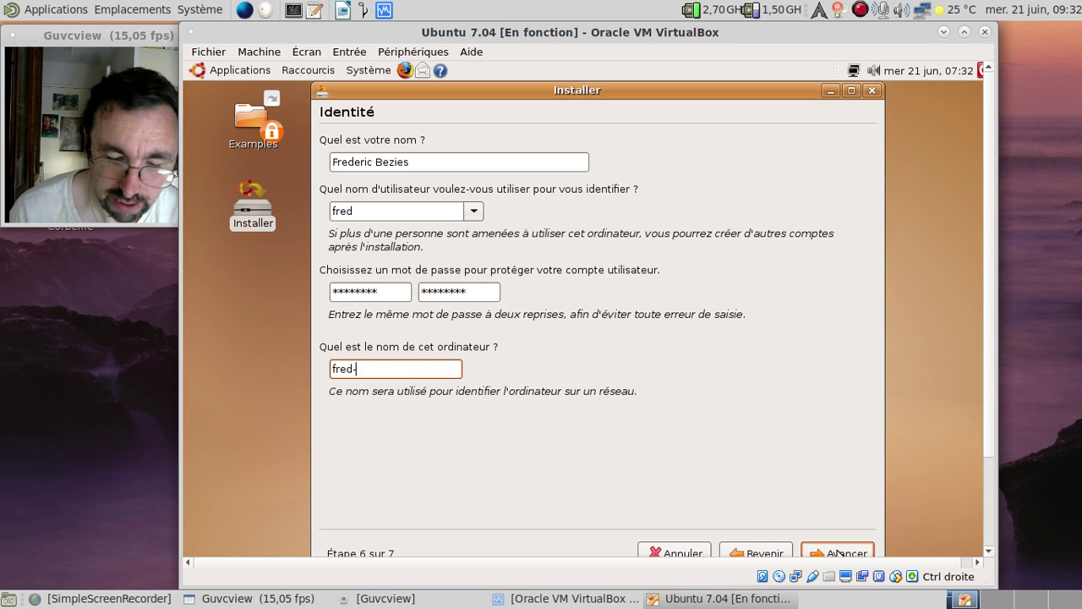
pyautogui.press('BackSpace')
pyautogui.write('o-ubu704')
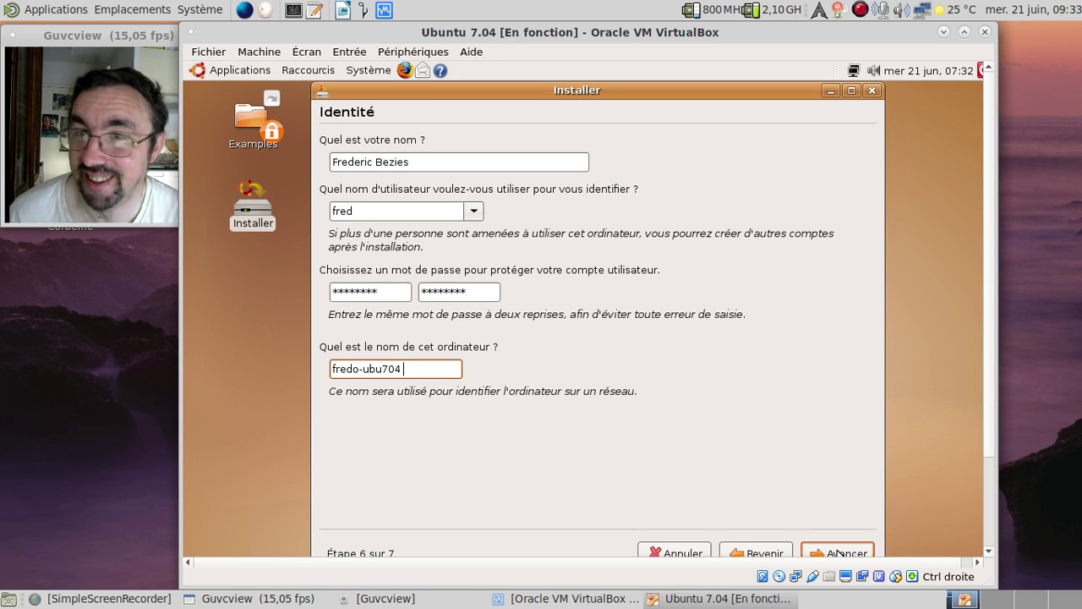
pyautogui.press('Tab')
pyautogui.press('Tab')
pyautogui.press('Tab')
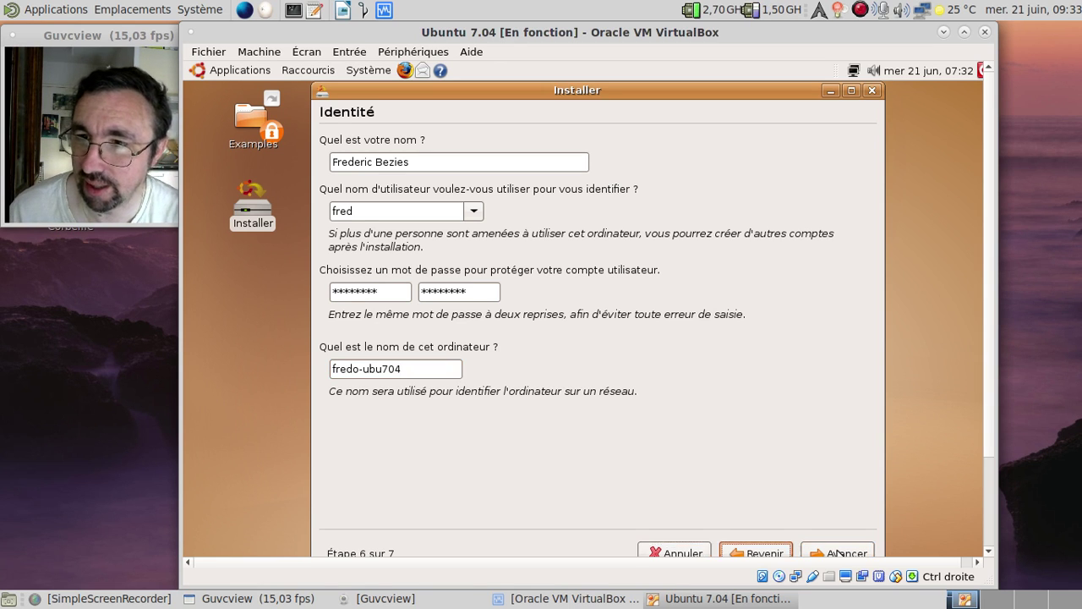
pyautogui.press('Return')
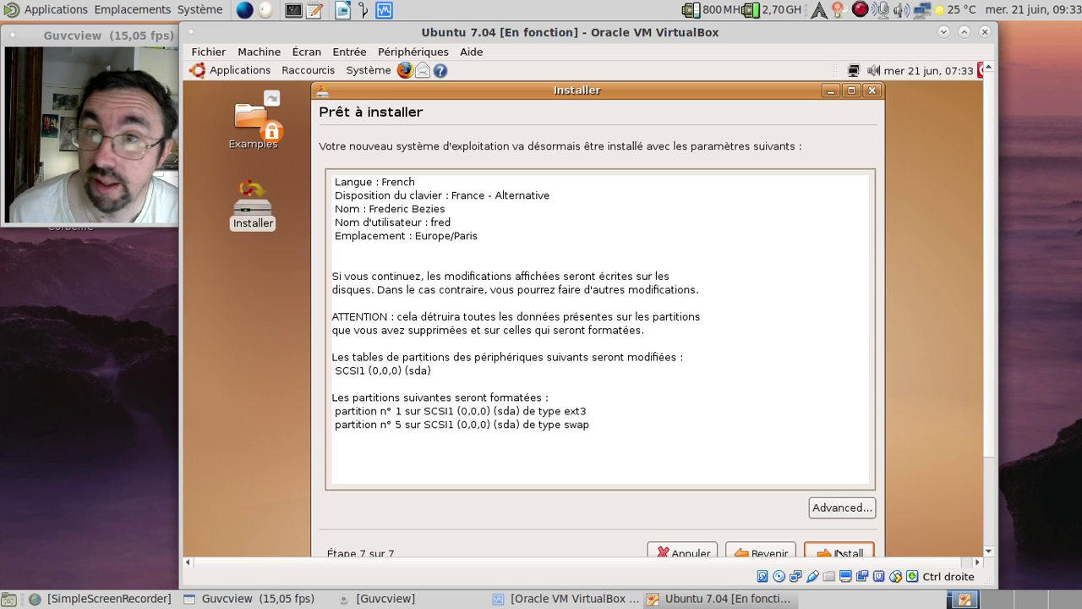
# Launch the Ubuntu installation from the Prêt à installer summary
pyautogui.click(837, 553)
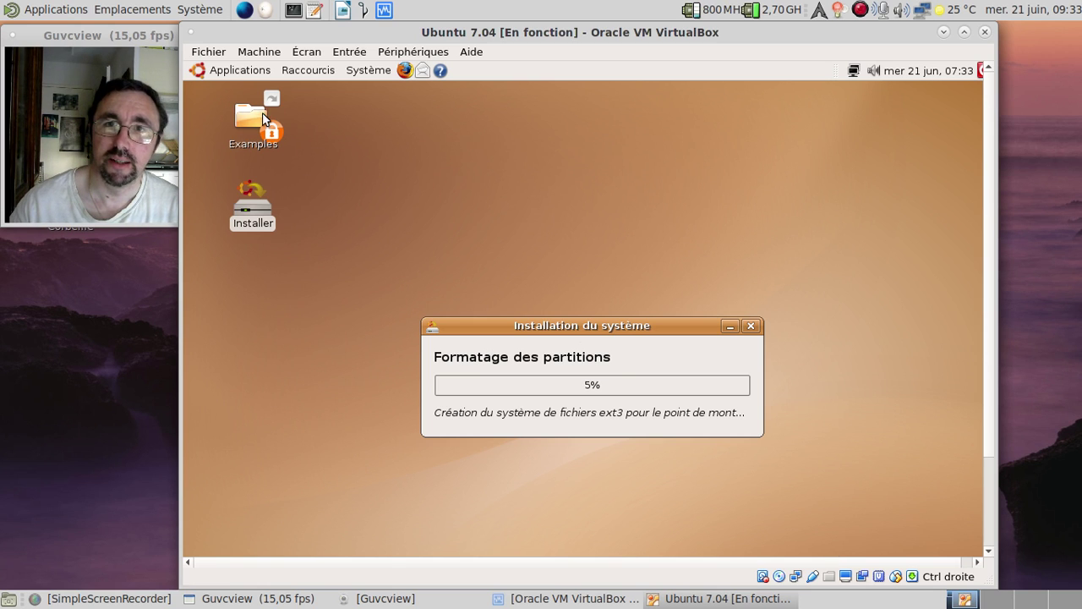
pyautogui.click(301, 78)
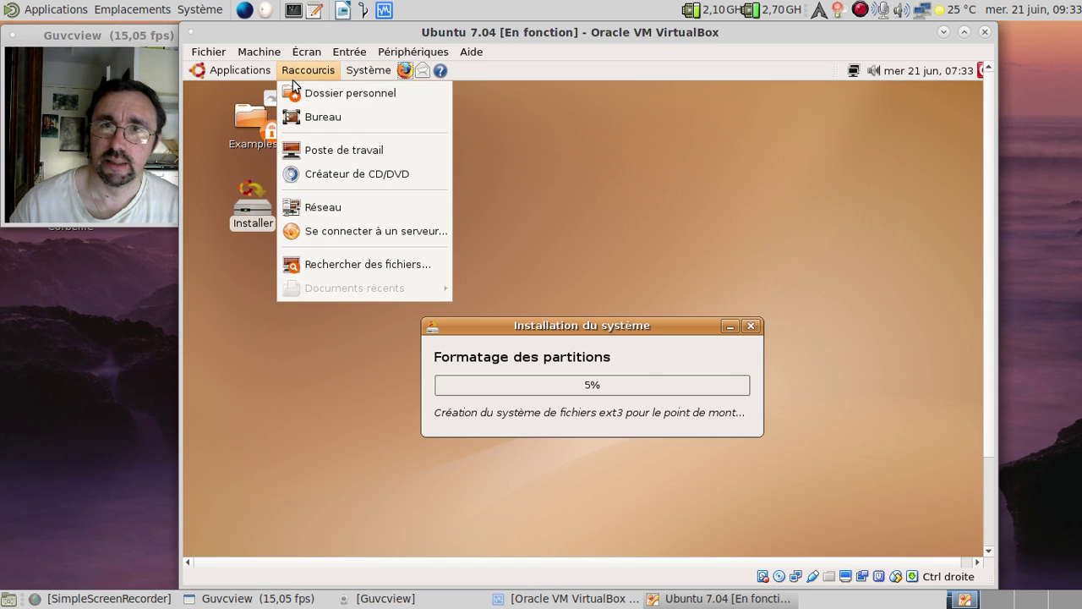
pyautogui.click(301, 96)
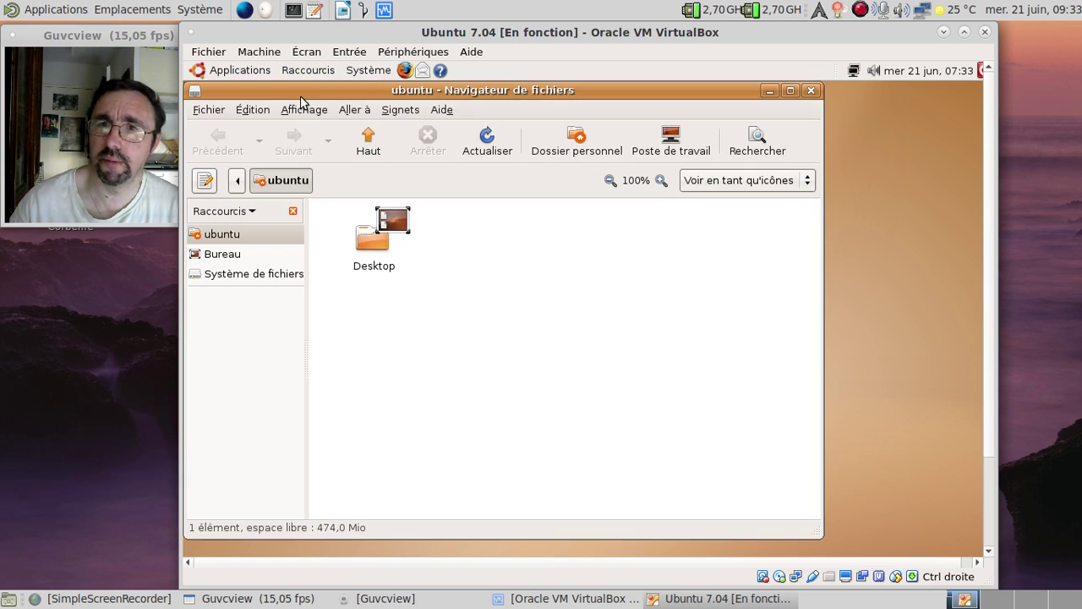
pyautogui.click(810, 90)
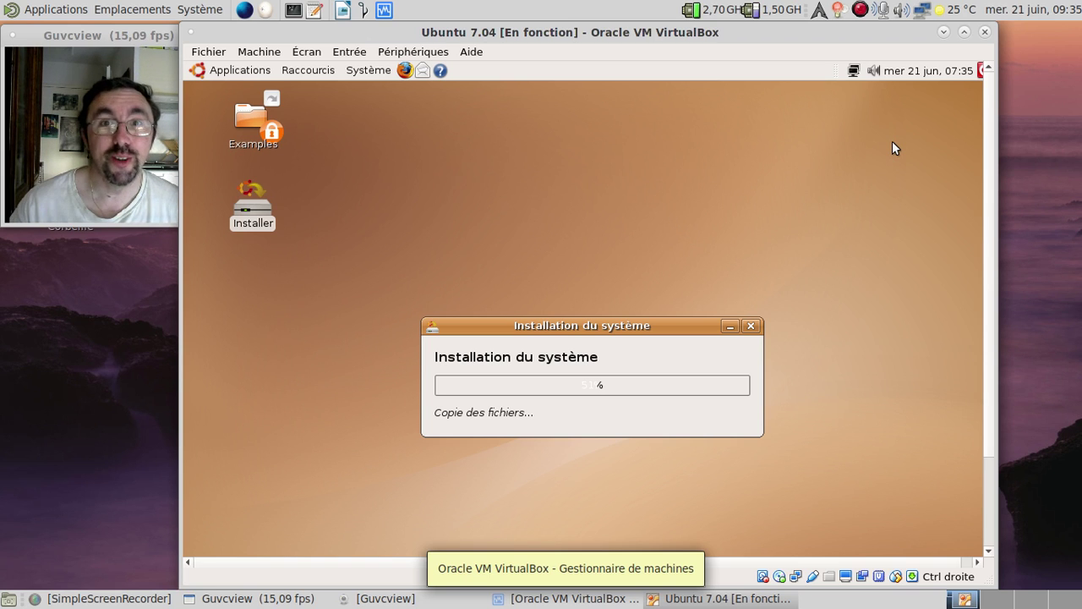
# Open Applications > Accessoires > Terminal, run uname -a to show kernel 2.6.20-15-generic, then close it
pyautogui.click(235, 70)
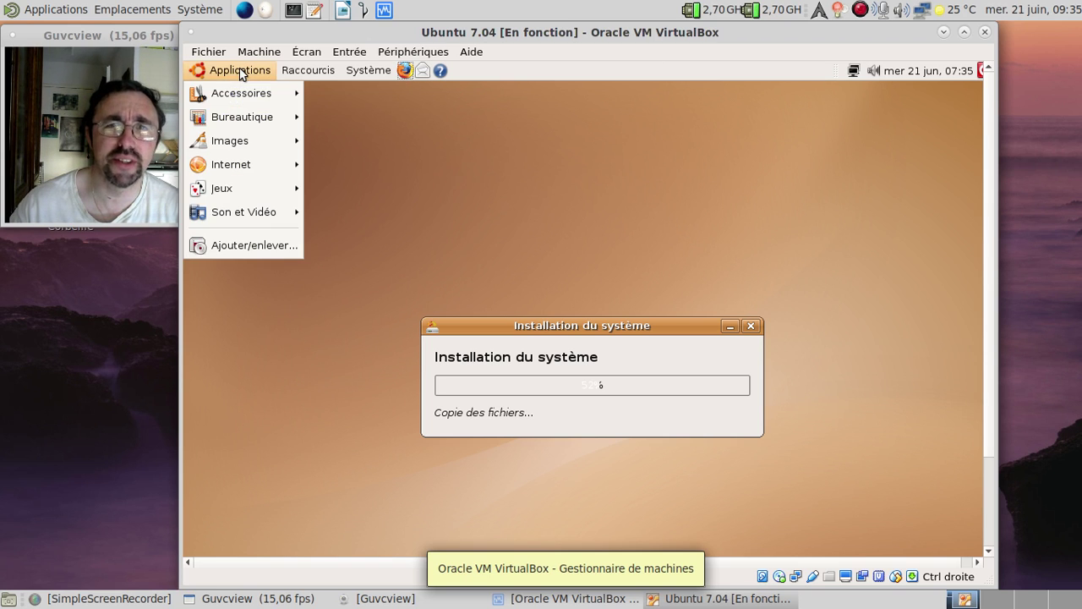
pyautogui.moveTo(238, 101)
pyautogui.click(450, 265)
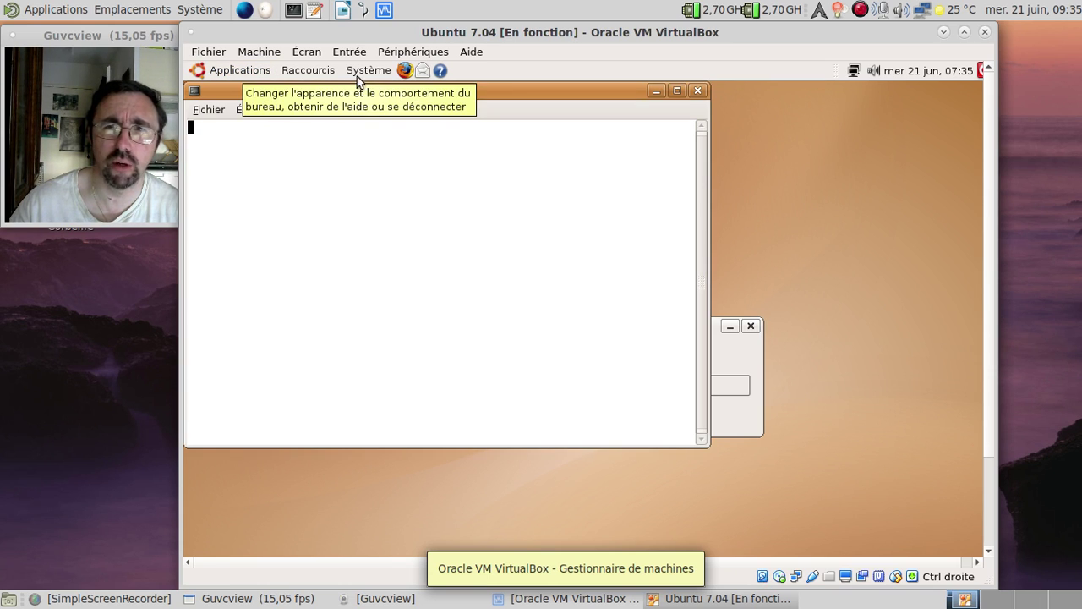
pyautogui.moveTo(356, 86); pyautogui.dragTo(513, 116)
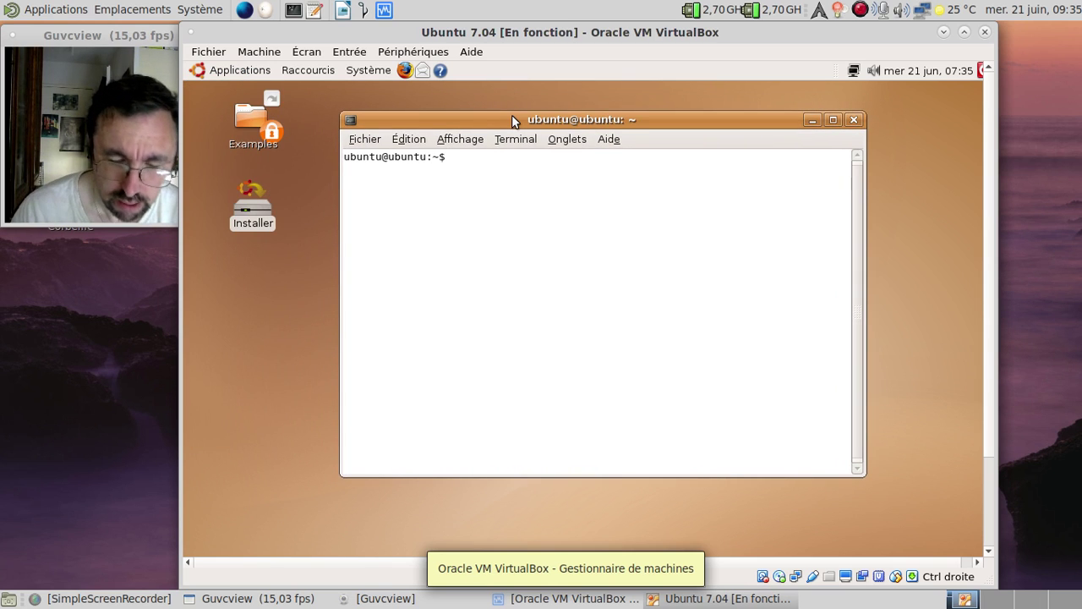
pyautogui.write('uname -a')
pyautogui.press('Return')
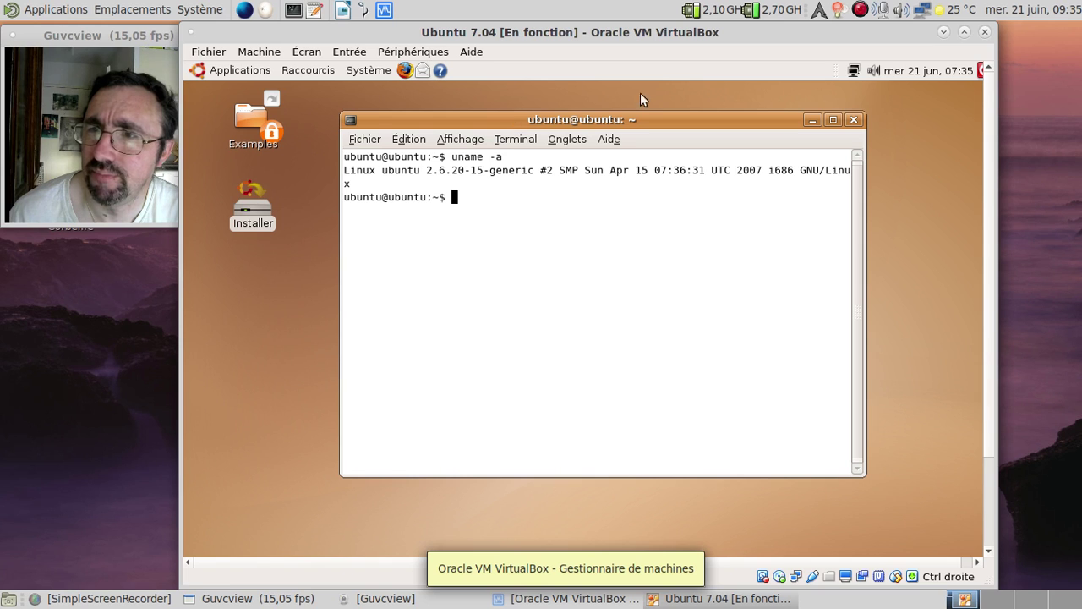
pyautogui.click(855, 120)
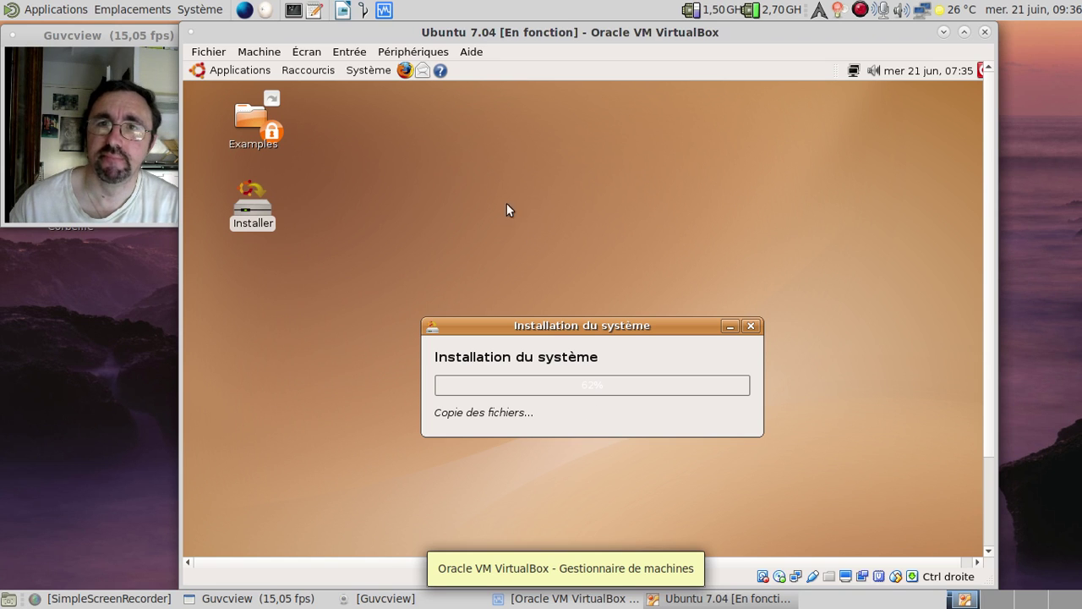
# Browse the Système > Préférences and Administration menus, then Applications > Son et Vidéo and Jeux
pyautogui.click(372, 72)
pyautogui.moveTo(392, 98)
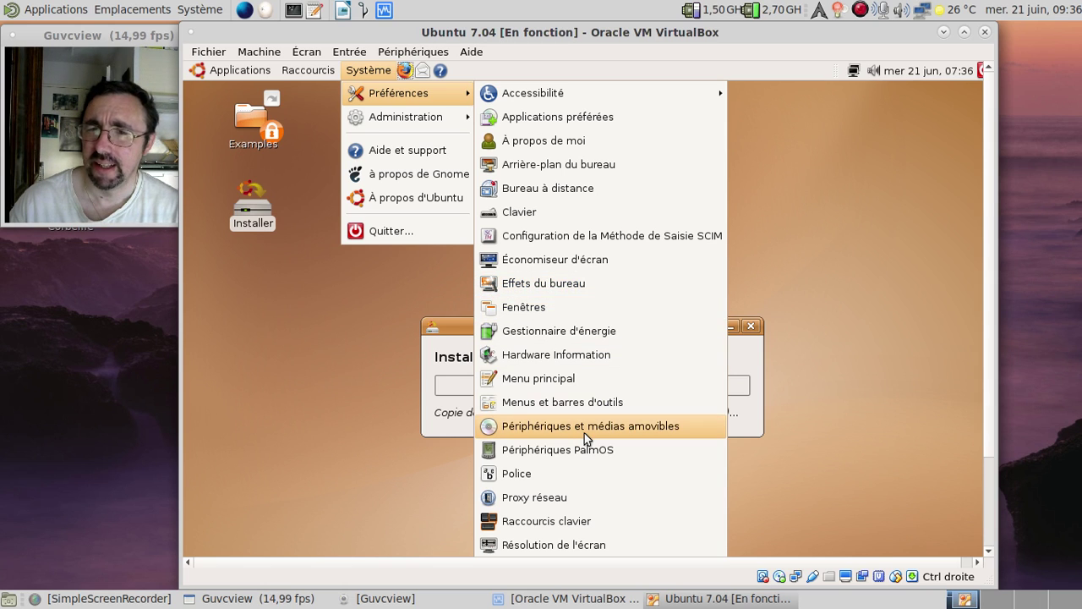
pyautogui.moveTo(391, 122)
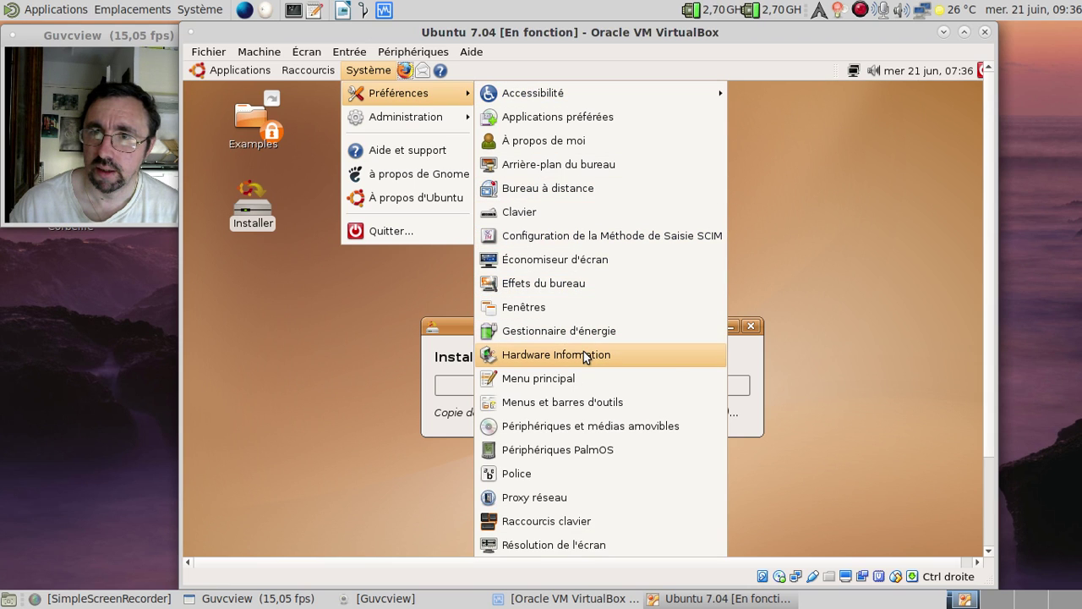
pyautogui.moveTo(286, 68)
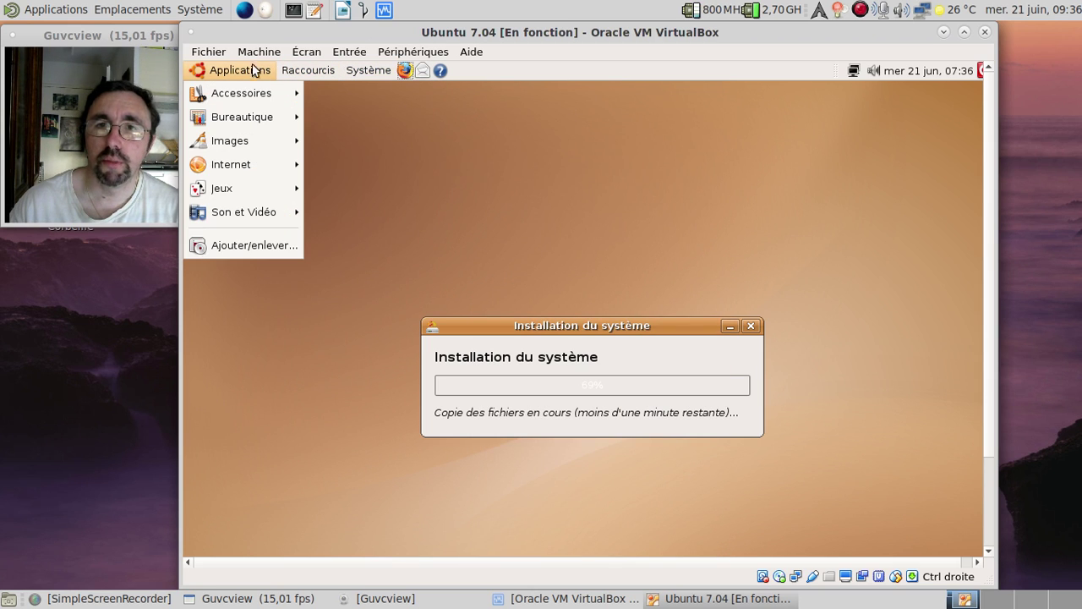
pyautogui.moveTo(268, 217)
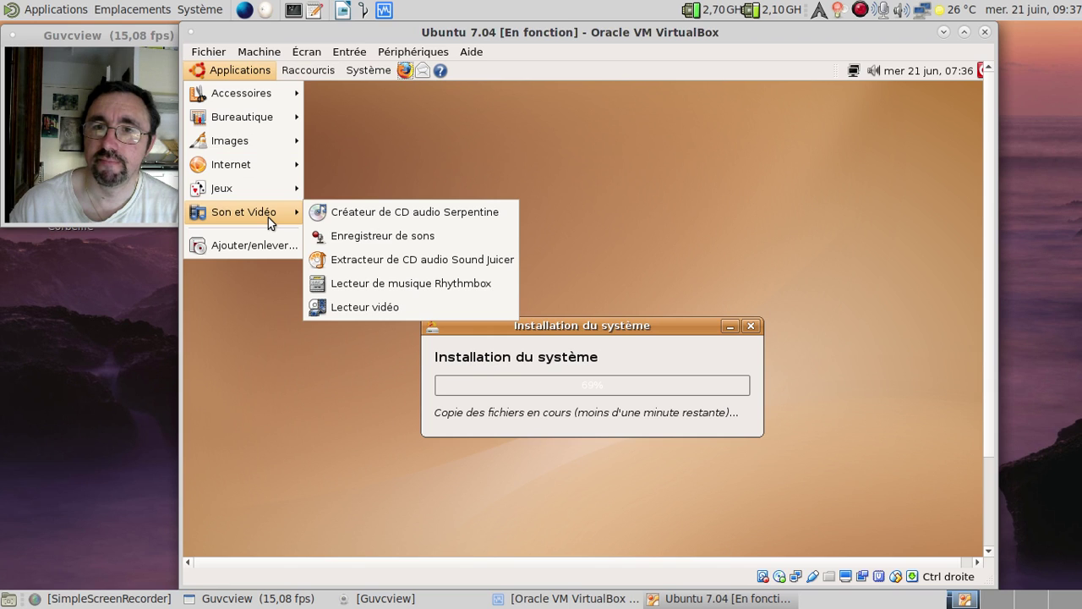
pyautogui.moveTo(265, 196)
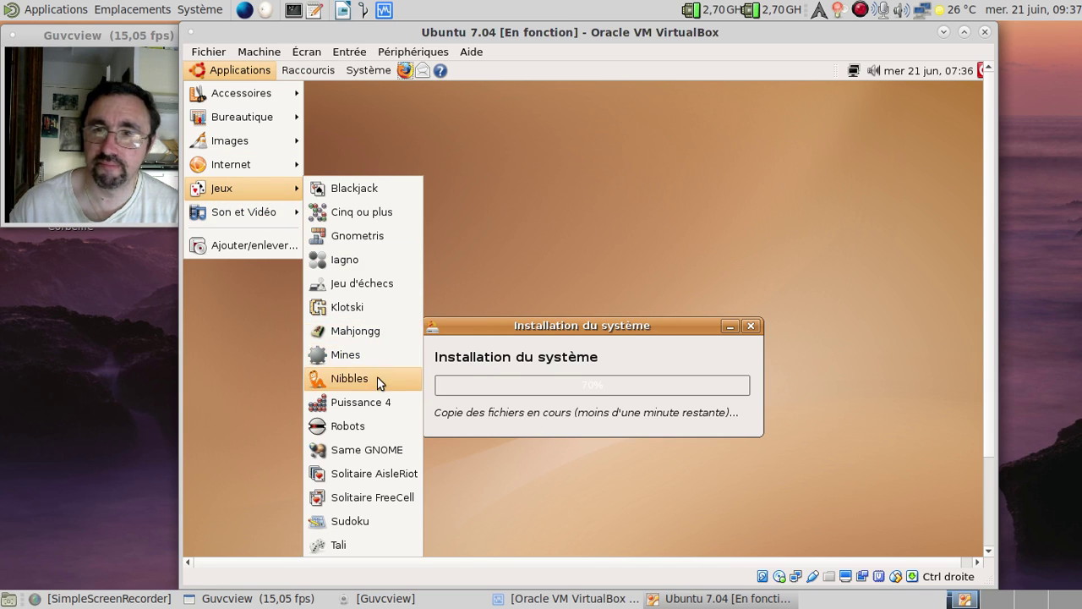
# Launch Gnometris, view its version information, and start a new game
pyautogui.click(348, 240)
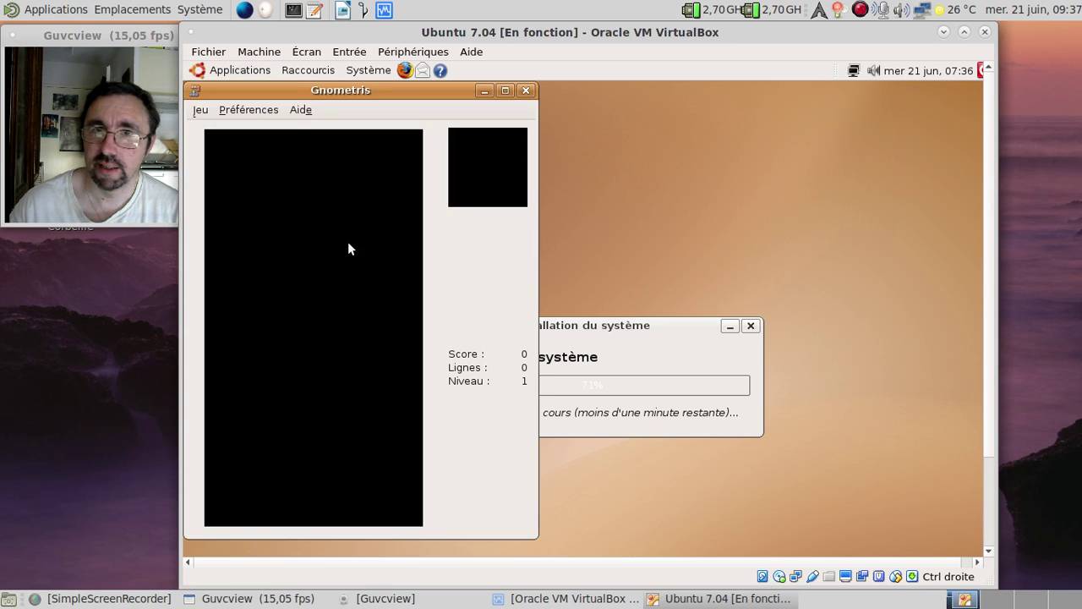
pyautogui.click(300, 110)
pyautogui.click(326, 222)
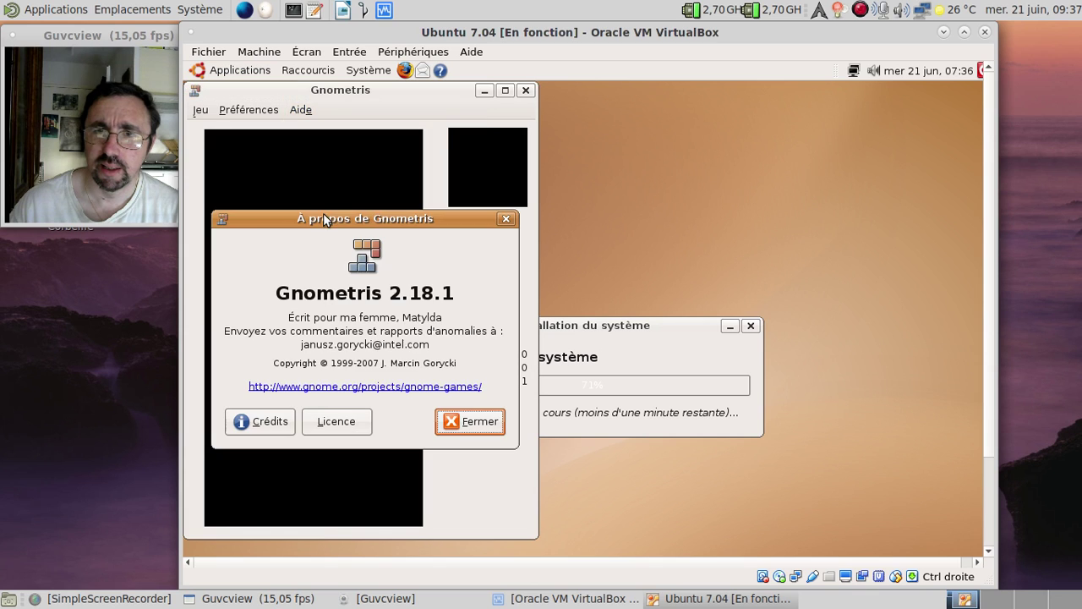
pyautogui.click(456, 426)
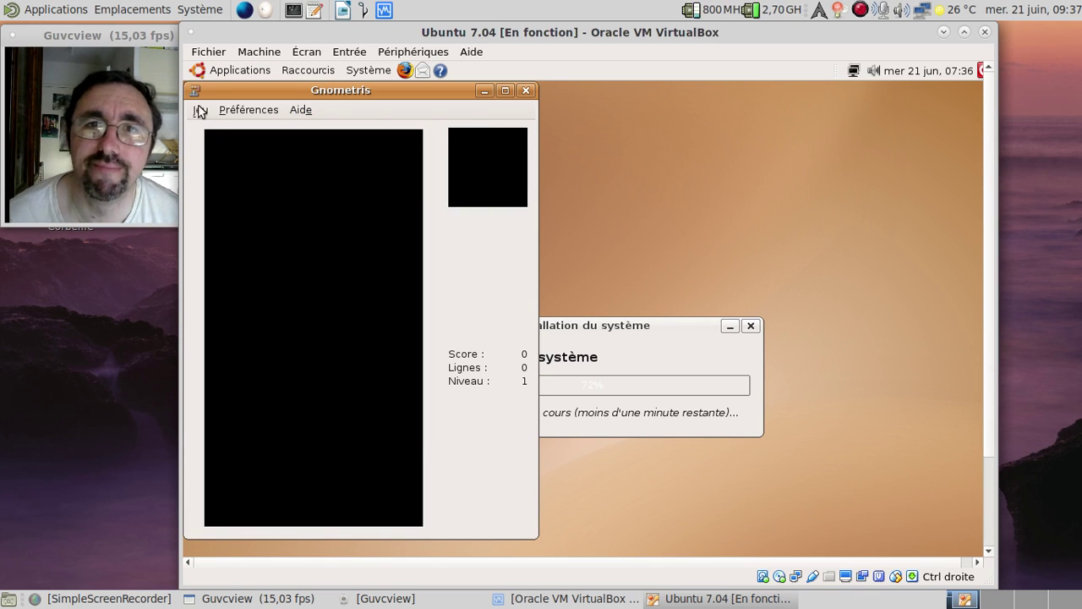
pyautogui.click(201, 112)
pyautogui.click(208, 129)
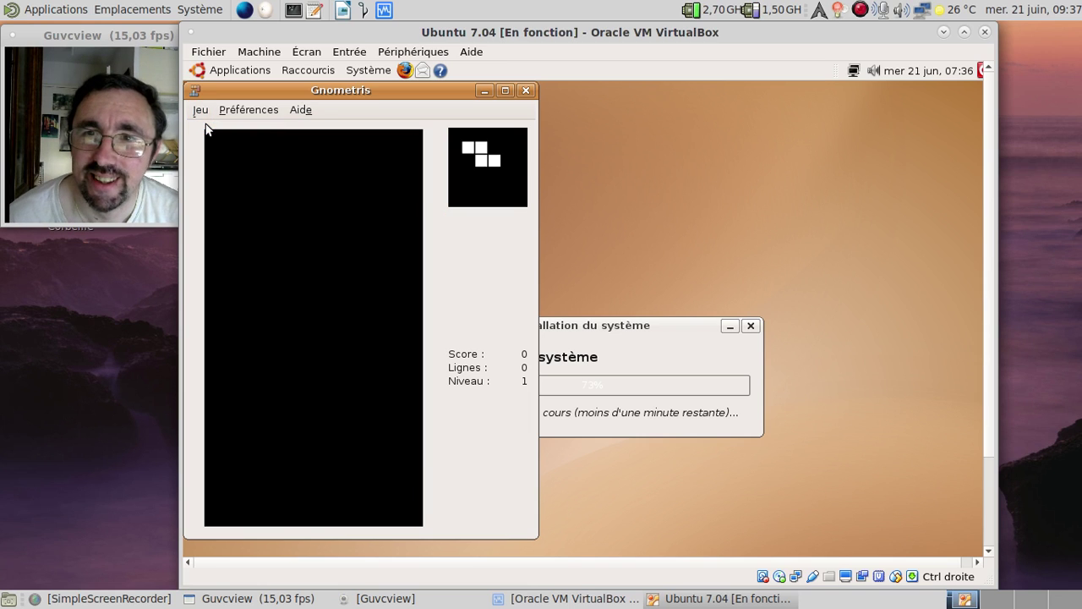
# Stack the first pieces along the floor and clear the first line
pyautogui.press('Up')
pyautogui.press('Right')
pyautogui.press('Right')
pyautogui.press('Right')
pyautogui.press('Right')
pyautogui.press('Right')
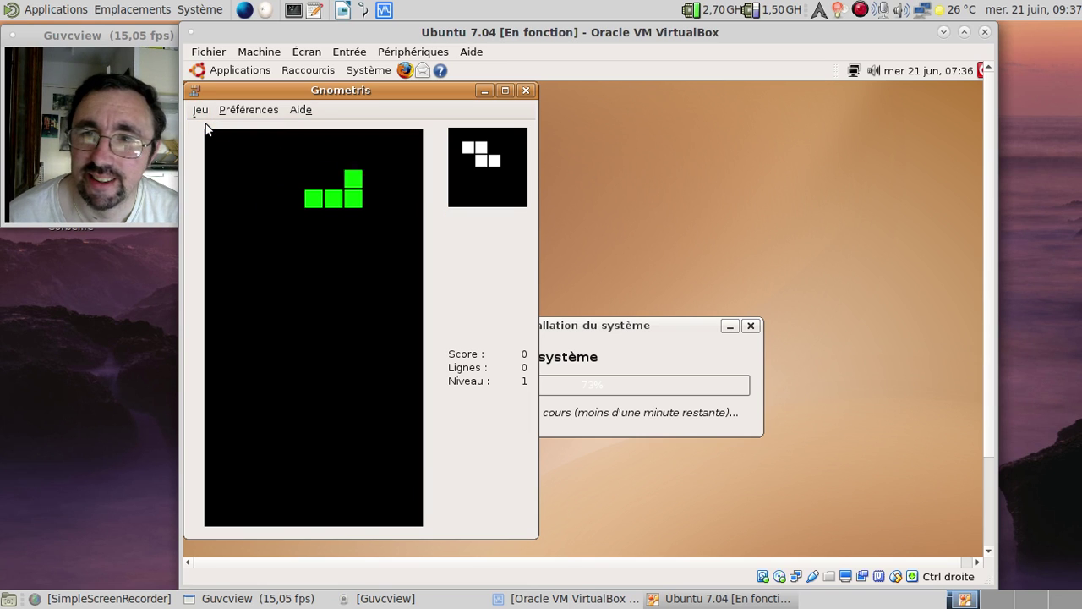
pyautogui.press('space')
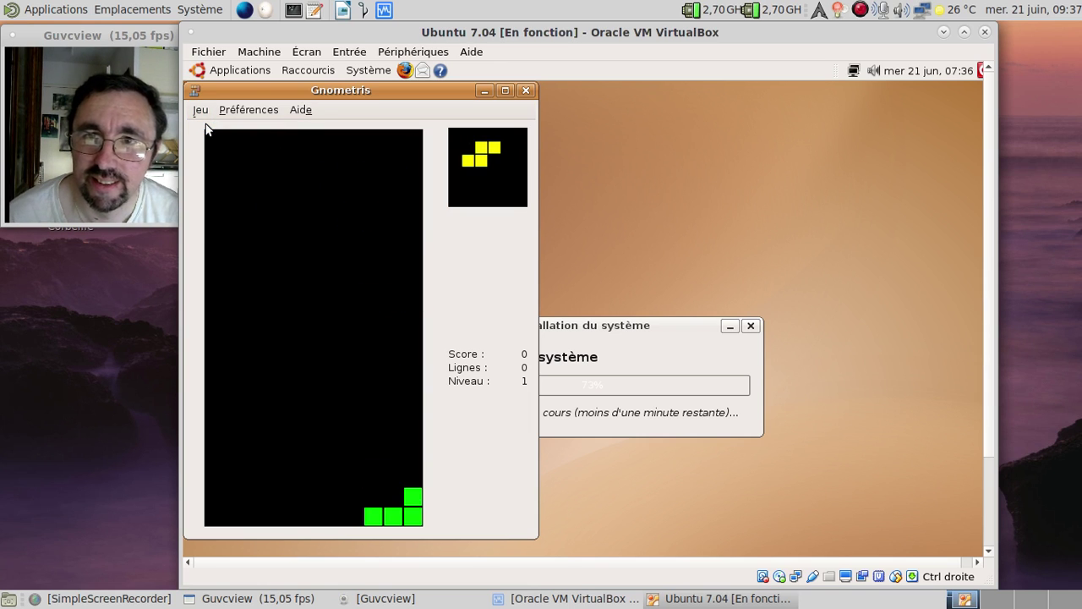
pyautogui.press('Up')
pyautogui.press('Right')
pyautogui.press('Right')
pyautogui.press('Right')
pyautogui.press('Right')
pyautogui.press('Right')
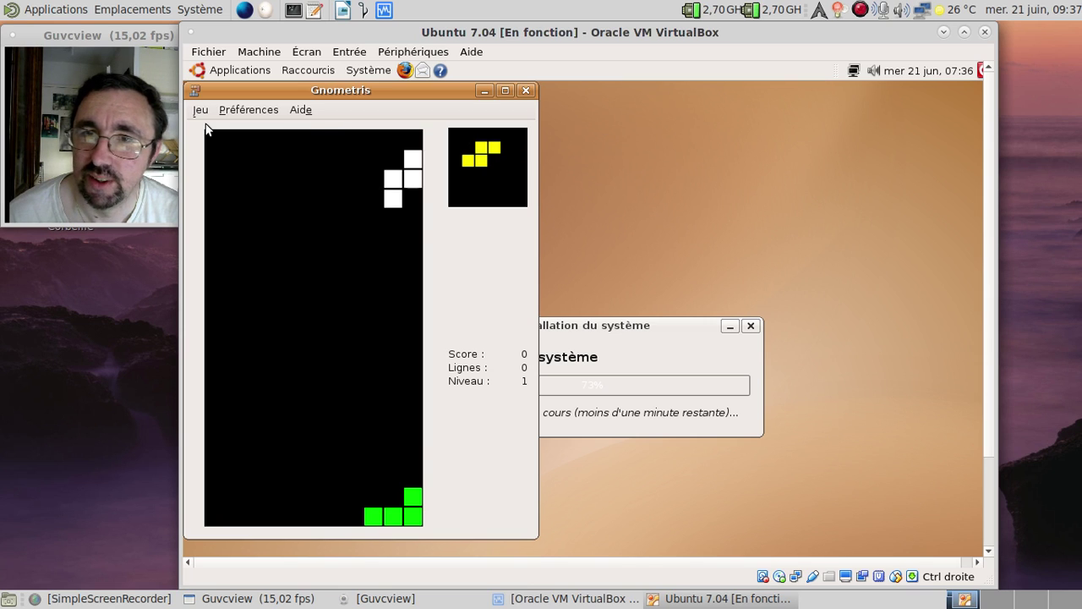
pyautogui.press('space')
pyautogui.press('Right')
pyautogui.press('Right')
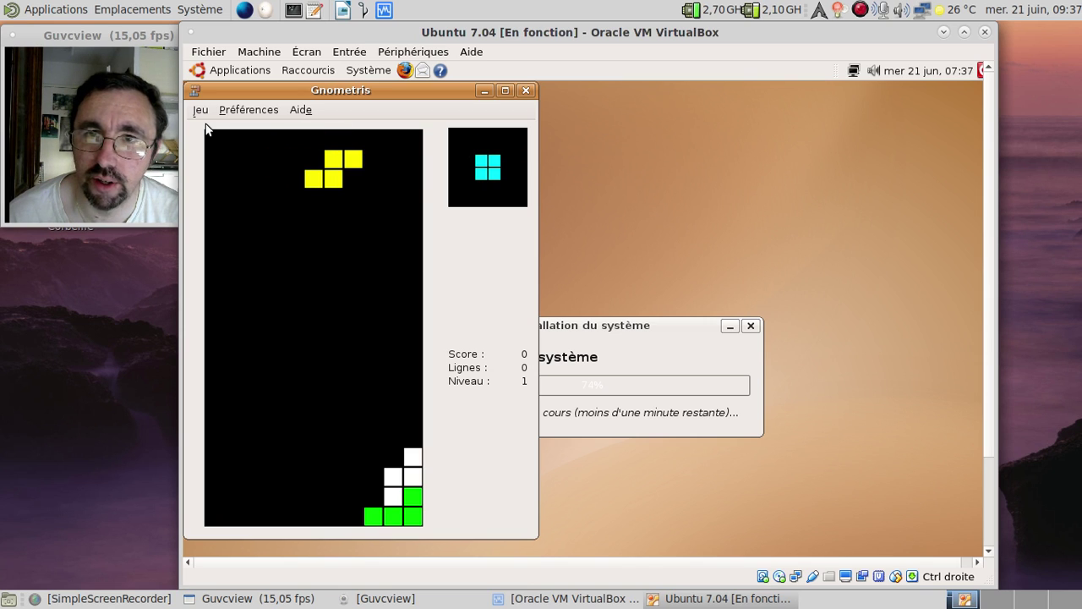
pyautogui.press('Right')
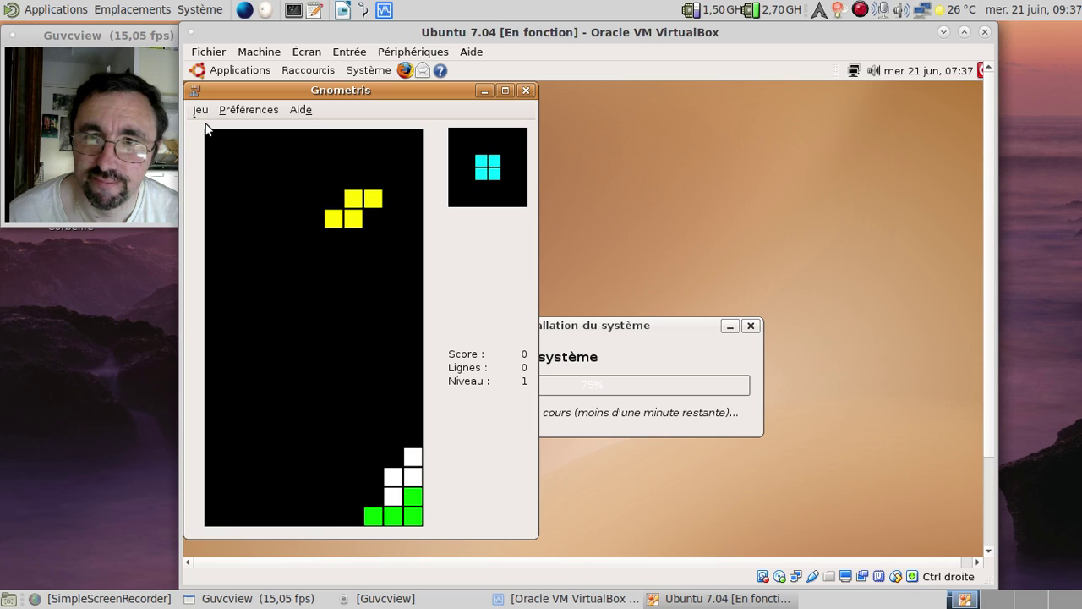
pyautogui.press('space')
pyautogui.press('Left')
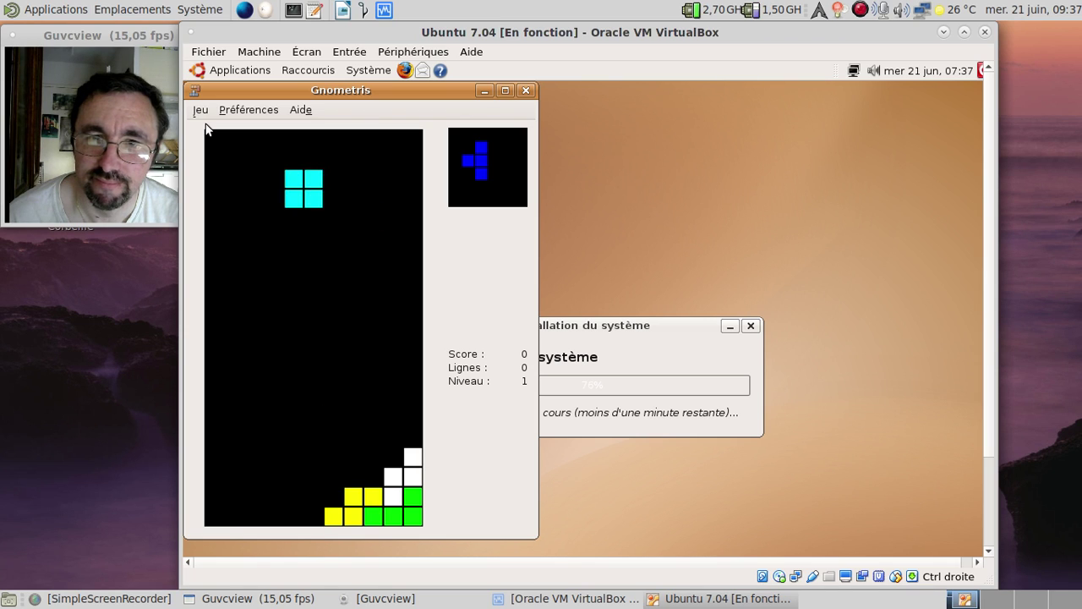
pyautogui.press('Left')
pyautogui.press('Left')
pyautogui.press('Left')
pyautogui.press('Left')
pyautogui.press('space')
pyautogui.press('Up')
pyautogui.press('Up')
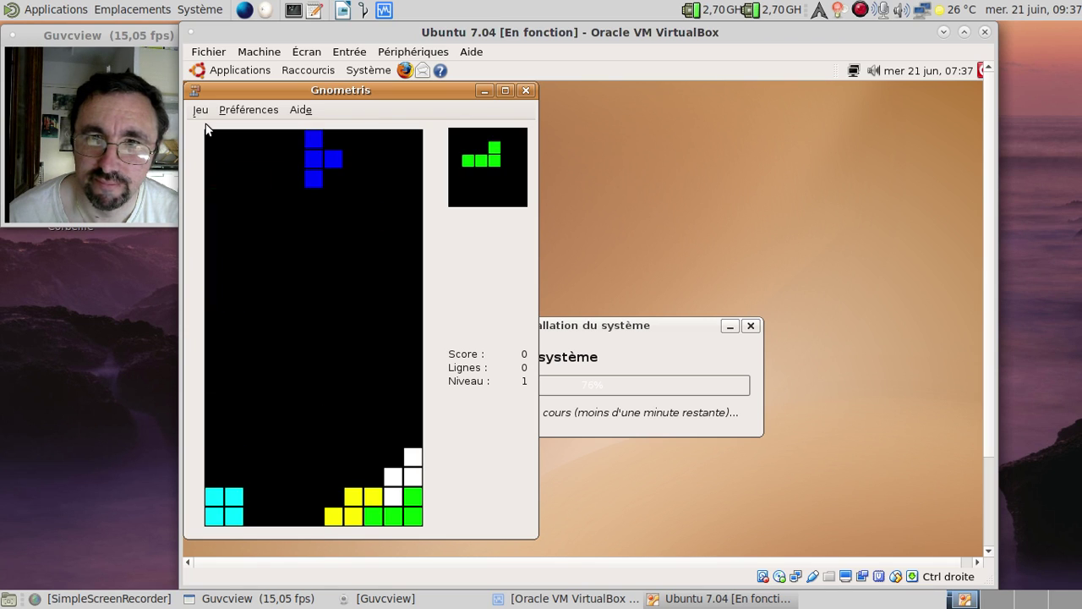
pyautogui.press('Left')
pyautogui.press('Left')
pyautogui.press('Right')
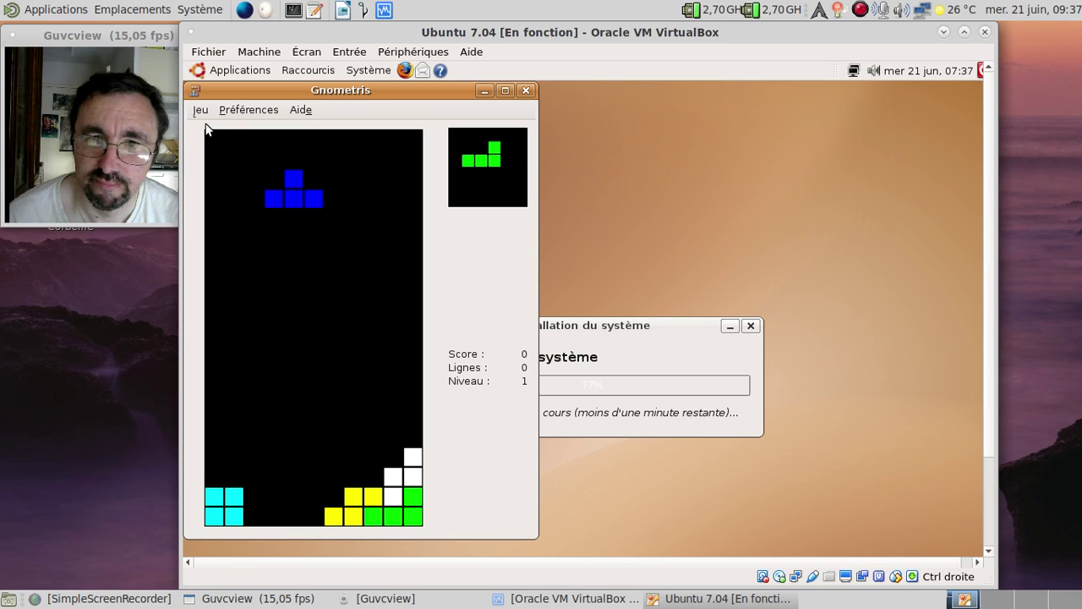
pyautogui.press('space')
pyautogui.press('Up')
pyautogui.press('Up')
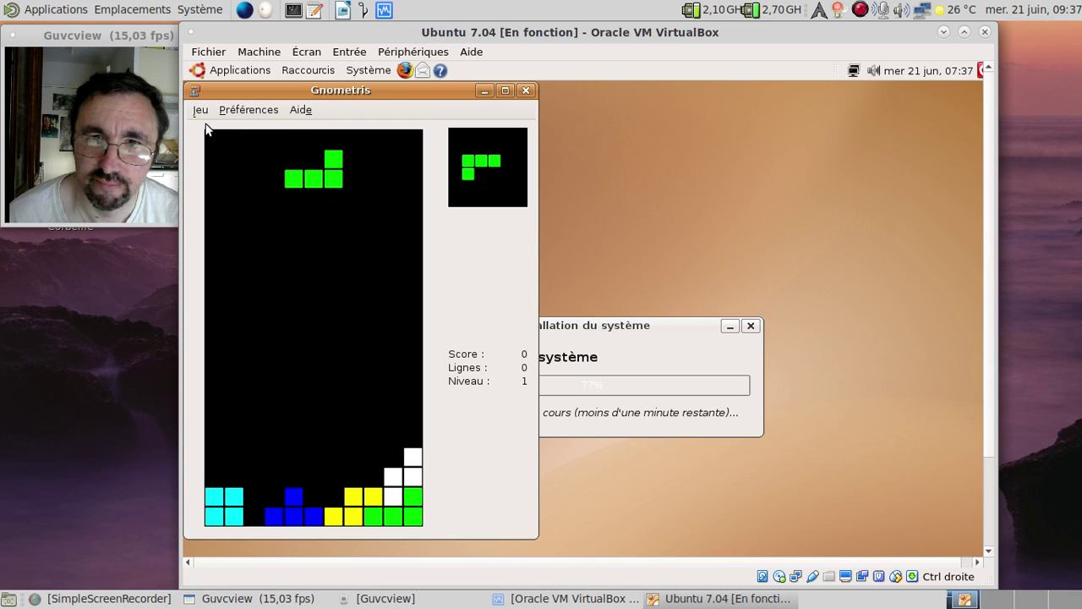
pyautogui.press('Up')
pyautogui.press('Left')
pyautogui.press('Left')
pyautogui.press('Left')
pyautogui.press('space')
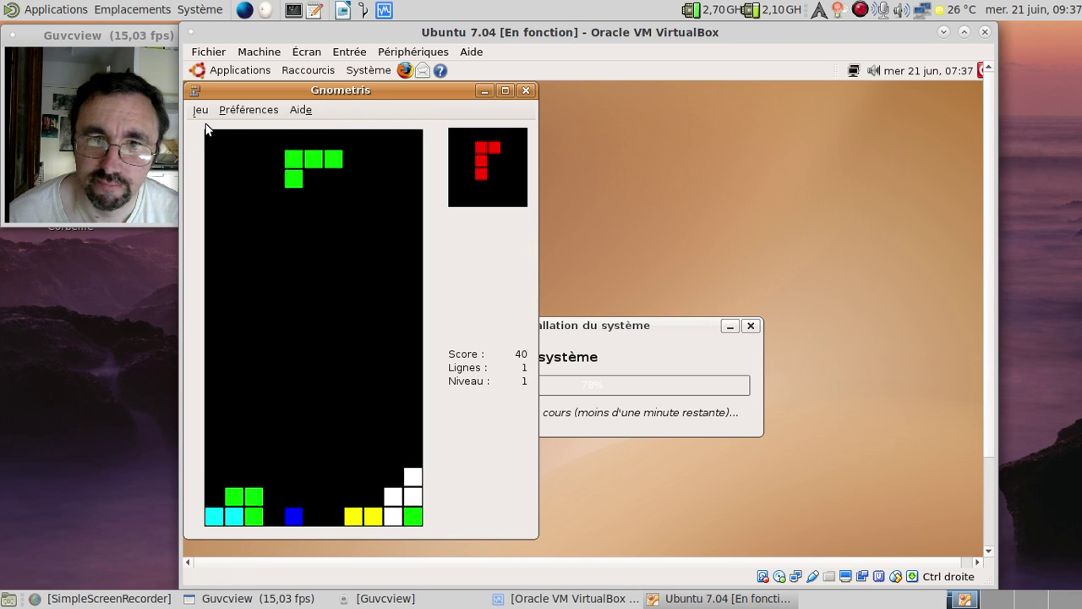
# Place the next green L, red J and blue T pieces to clear a second line
pyautogui.press('Up')
pyautogui.press('space')
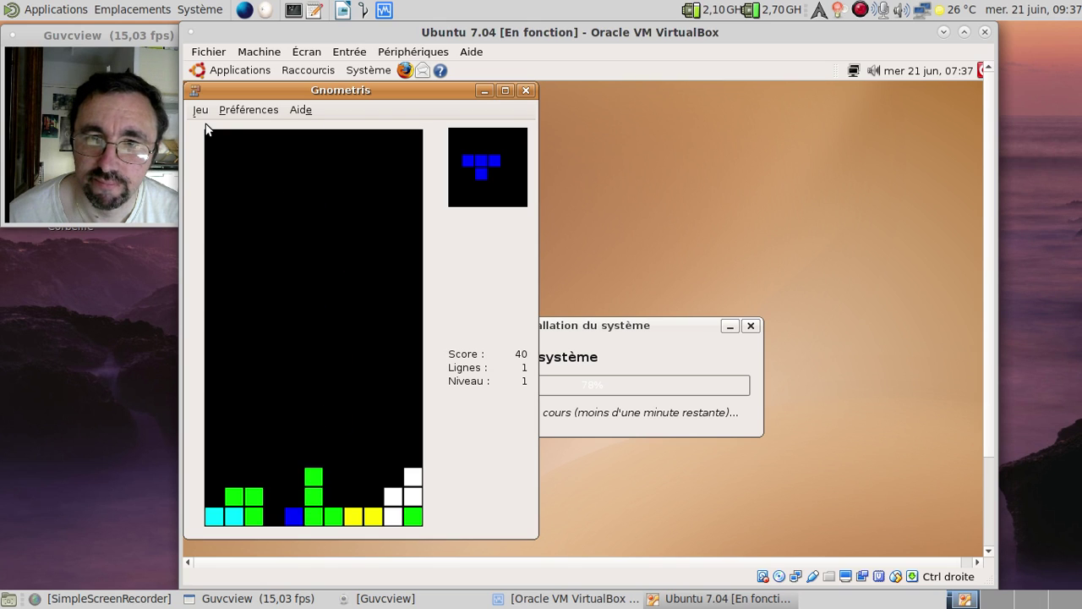
pyautogui.press('Up')
pyautogui.press('Up')
pyautogui.press('Up')
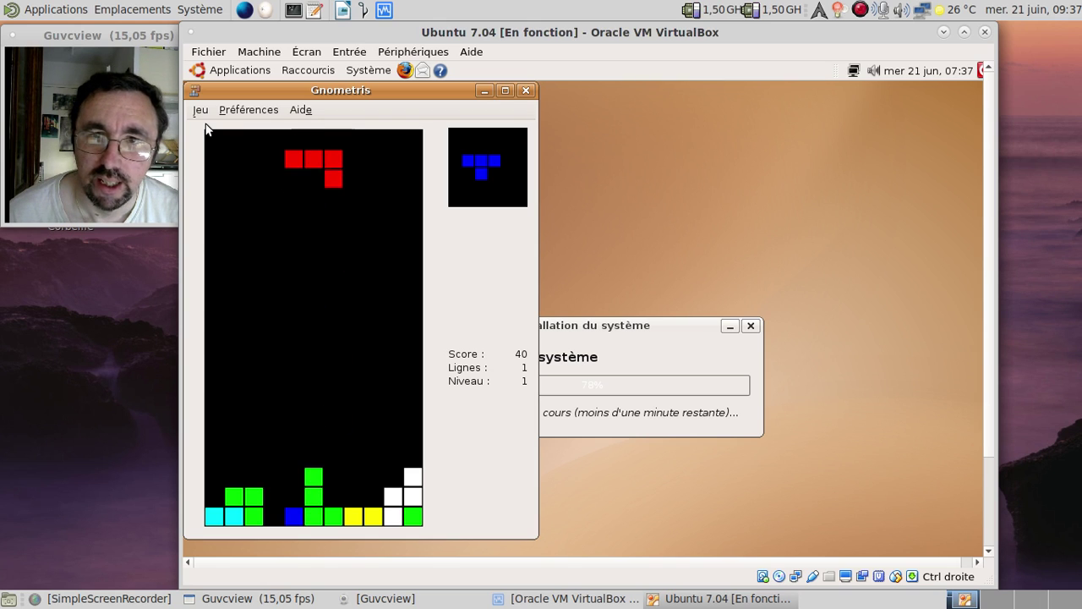
pyautogui.press('Right')
pyautogui.press('Up')
pyautogui.press('Up')
pyautogui.press('Right')
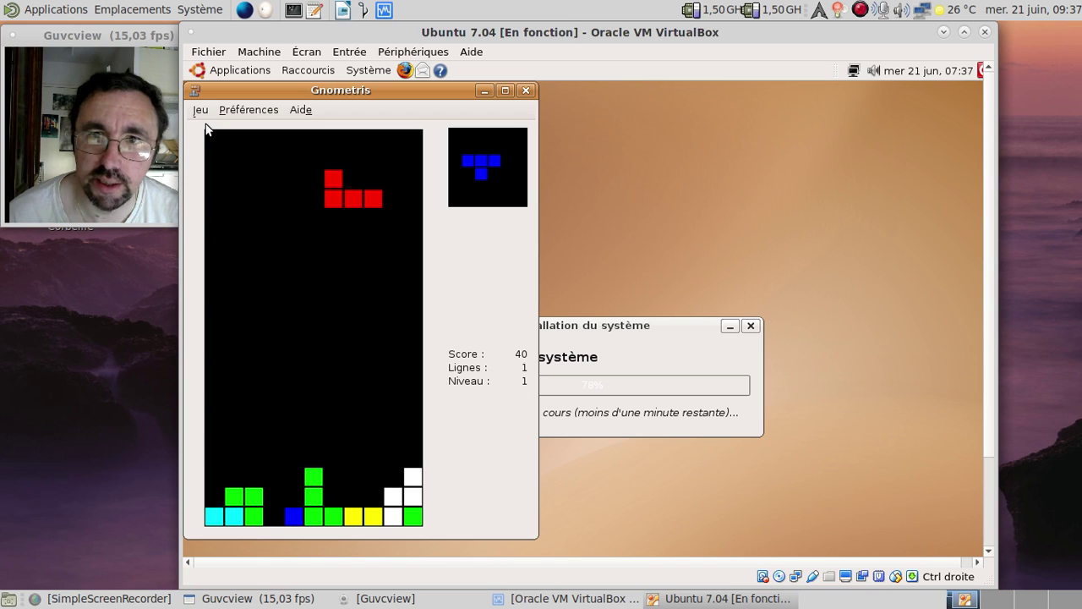
pyautogui.press('Left')
pyautogui.press('Right')
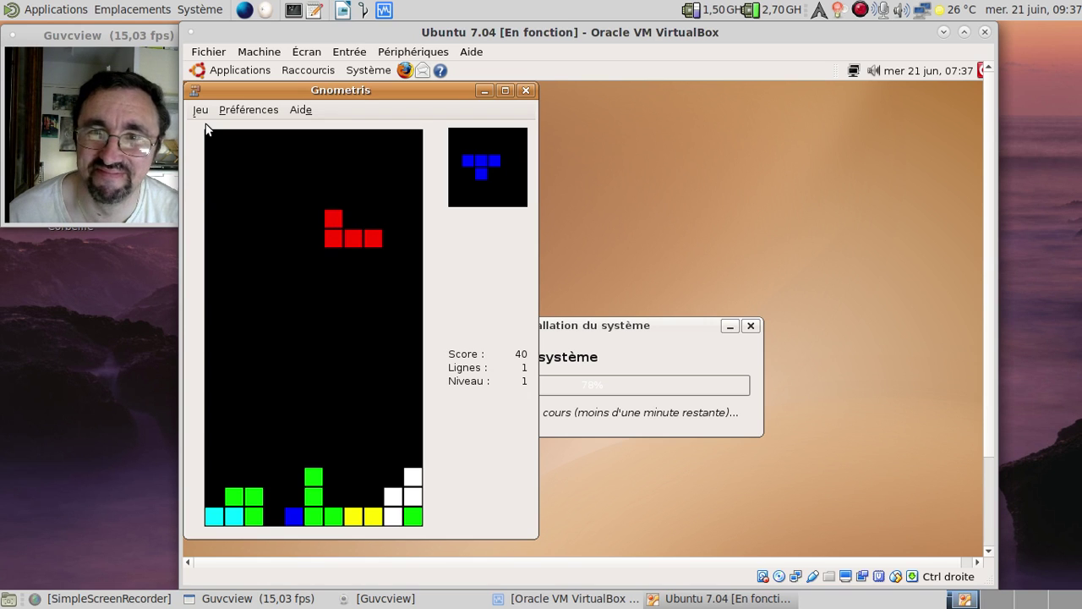
pyautogui.press('space')
pyautogui.press('Left')
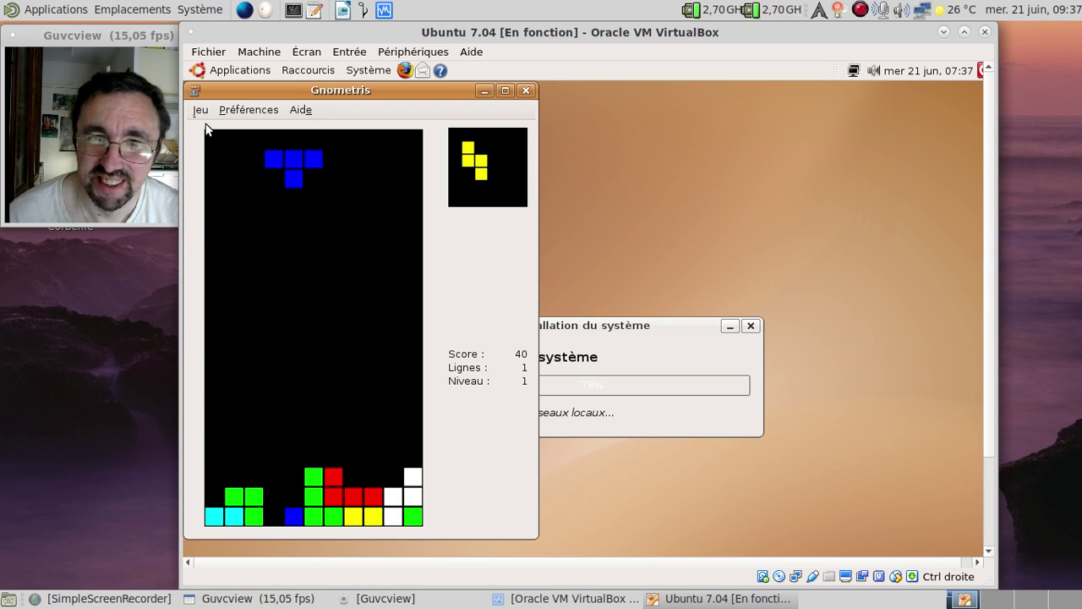
pyautogui.press('Up')
pyautogui.press('Left')
pyautogui.press('Down')
pyautogui.press('Down')
pyautogui.press('Down')
# Drop the remaining pieces to clear three lines at once, reaching score 380
pyautogui.press('space')
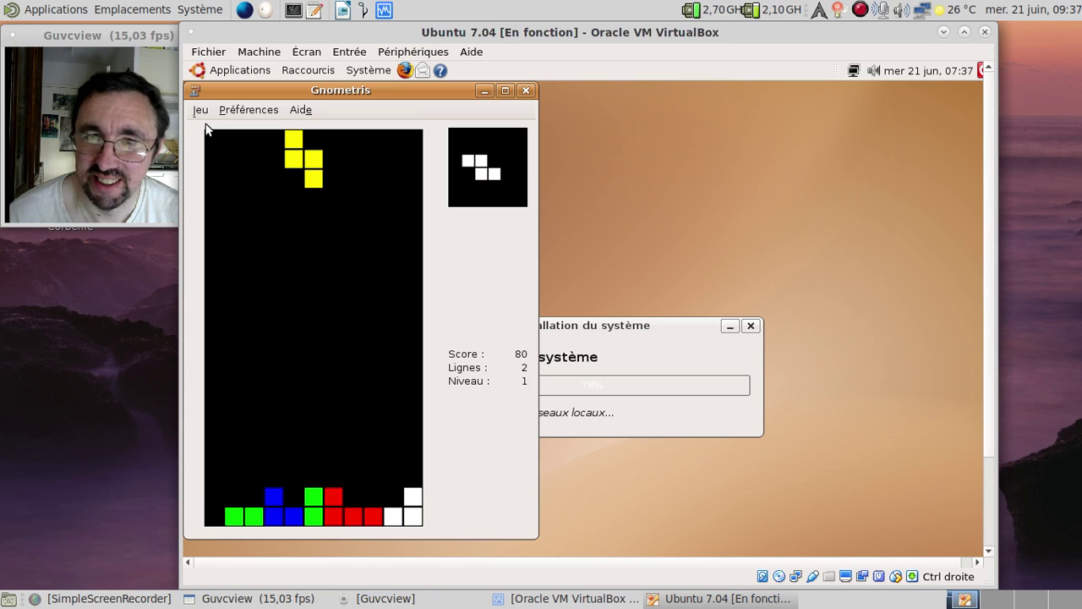
pyautogui.press('Up')
pyautogui.press('Left')
pyautogui.press('Left')
pyautogui.press('Left')
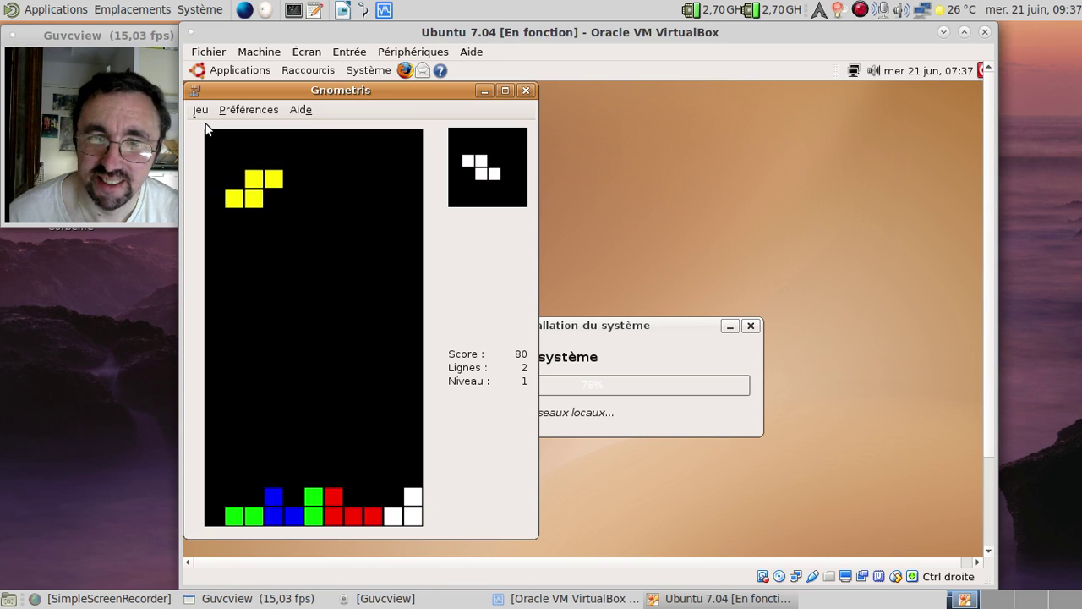
pyautogui.press('space')
pyautogui.press('Up')
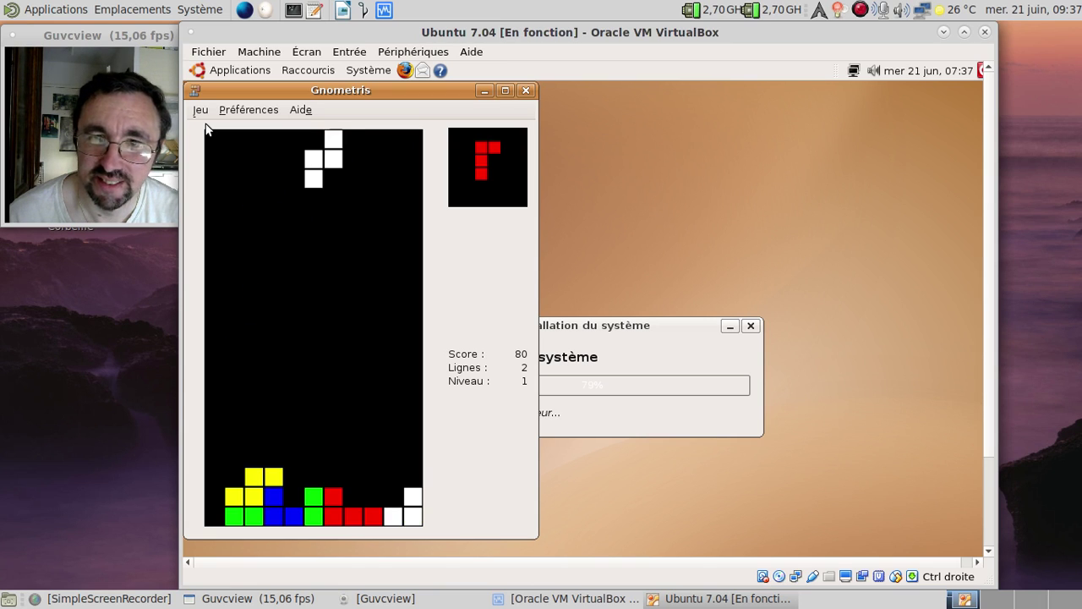
pyautogui.press('Right')
pyautogui.press('Right')
pyautogui.press('Right')
pyautogui.press('Right')
pyautogui.press('space')
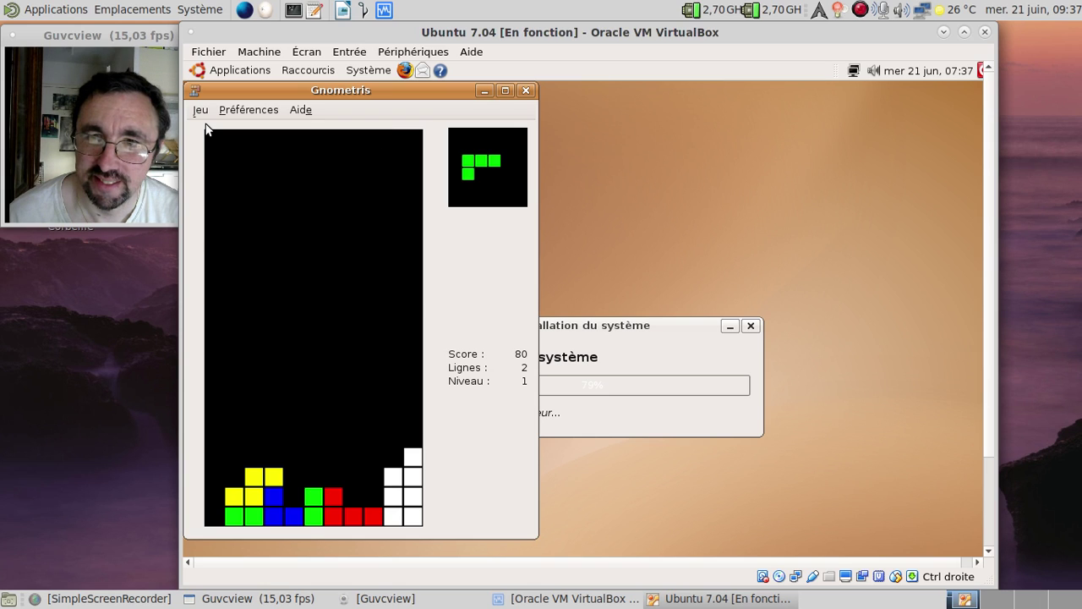
pyautogui.press('Up')
pyautogui.press('Up')
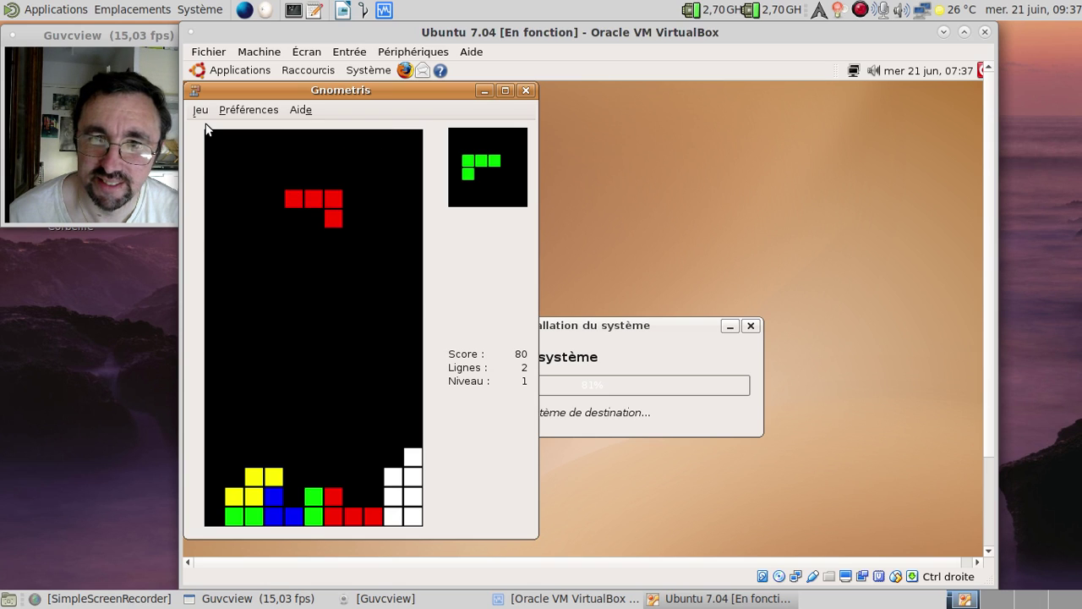
pyautogui.press('Up')
pyautogui.press('Up')
pyautogui.press('Up')
pyautogui.press('Right')
pyautogui.press('Right')
pyautogui.press('Right')
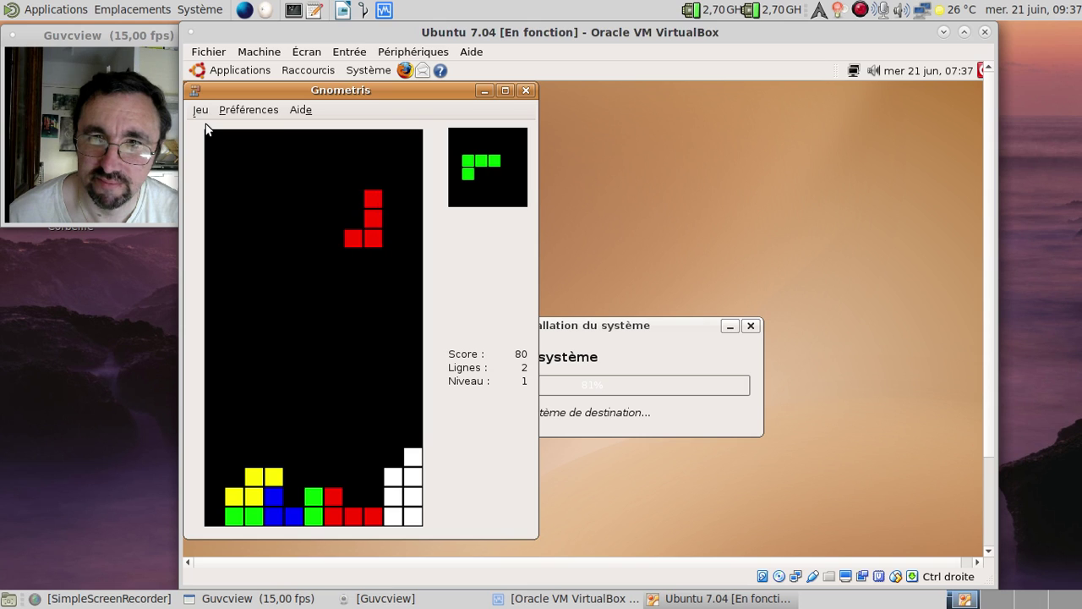
pyautogui.press('space')
pyautogui.press('space')
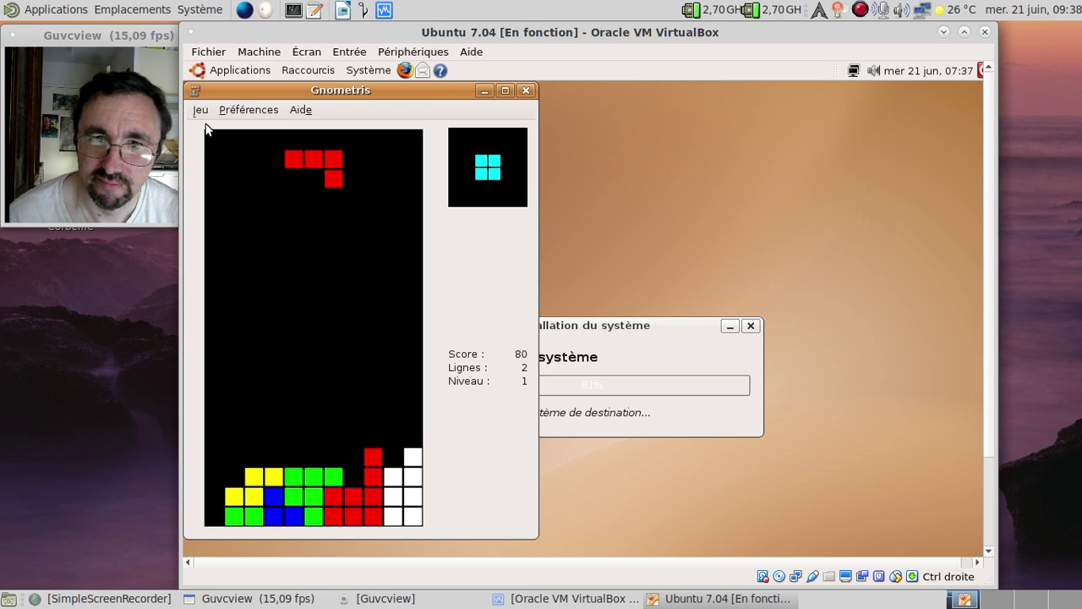
pyautogui.press('Right')
pyautogui.press('space')
pyautogui.press('Left')
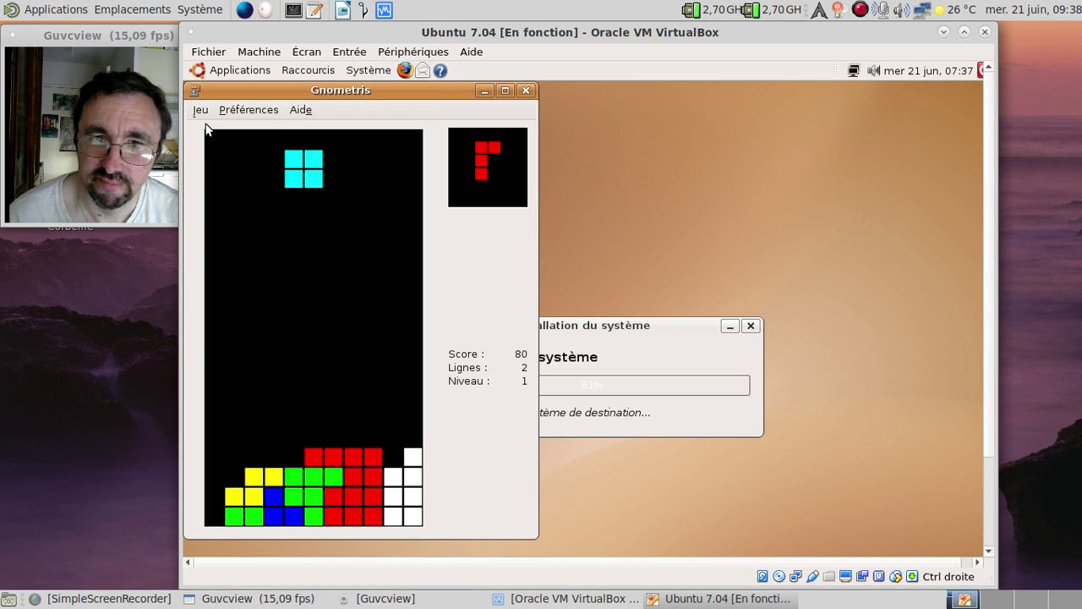
pyautogui.press('Left')
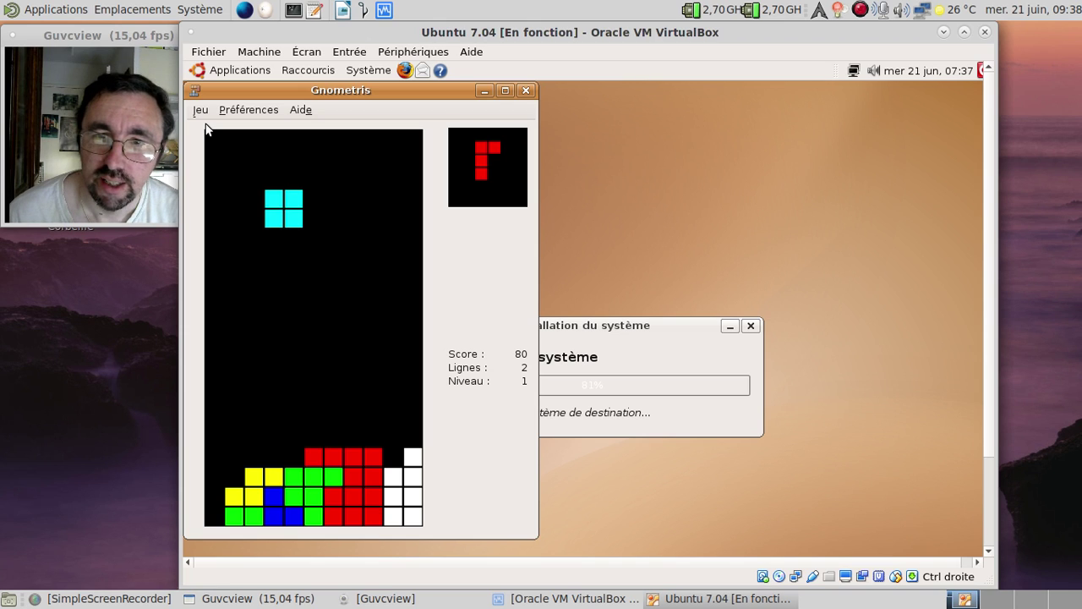
pyautogui.press('space')
pyautogui.press('Left')
pyautogui.press('Left')
pyautogui.press('Left')
pyautogui.press('Left')
pyautogui.press('Left')
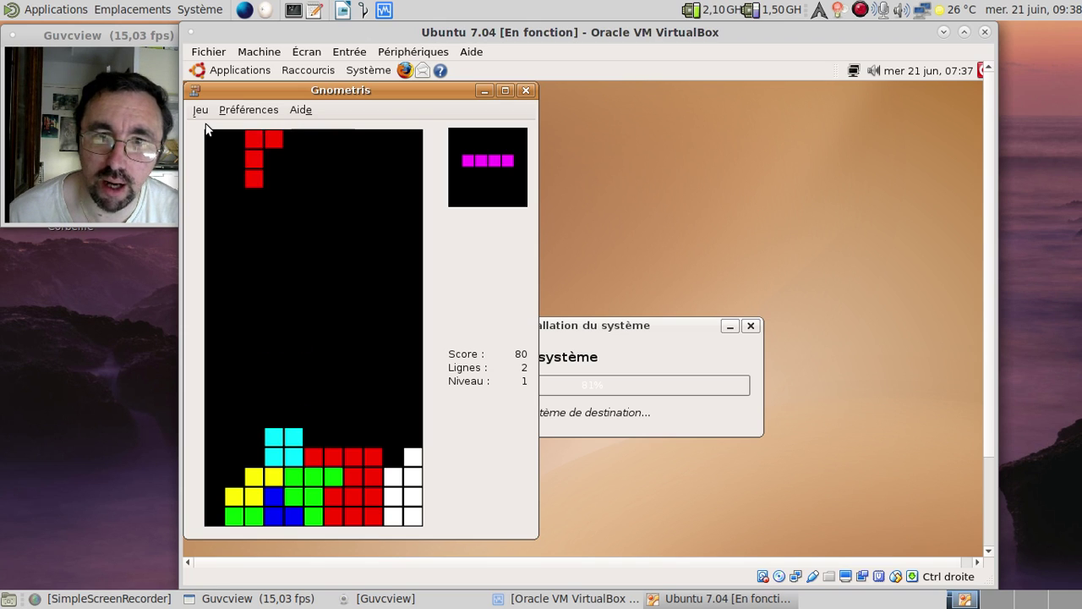
pyautogui.press('space')
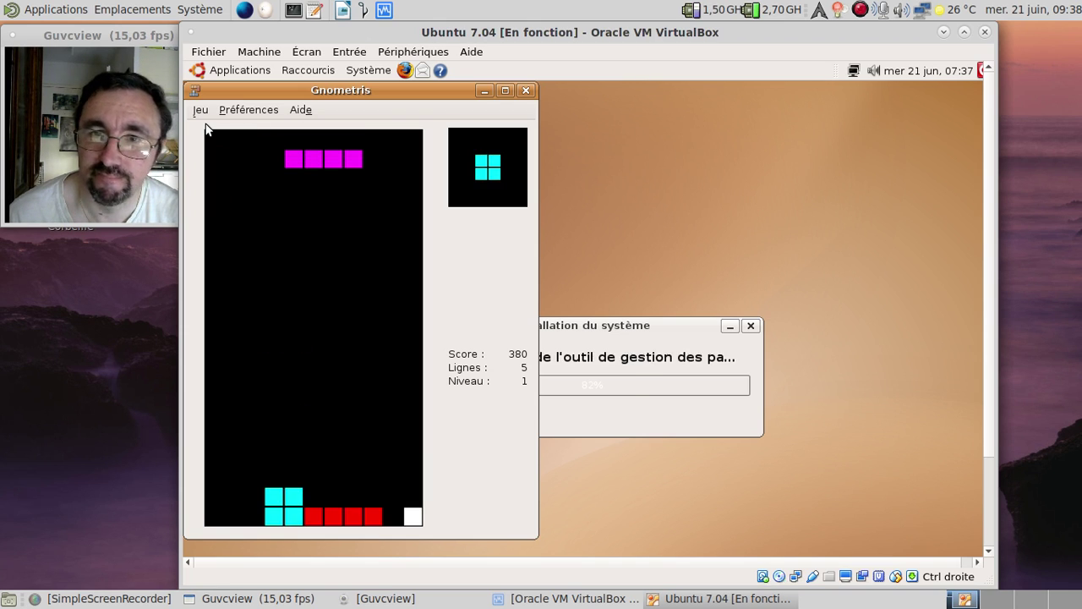
# Close the Gnometris window and wait for the Installation terminée dialog
pyautogui.click(528, 88)
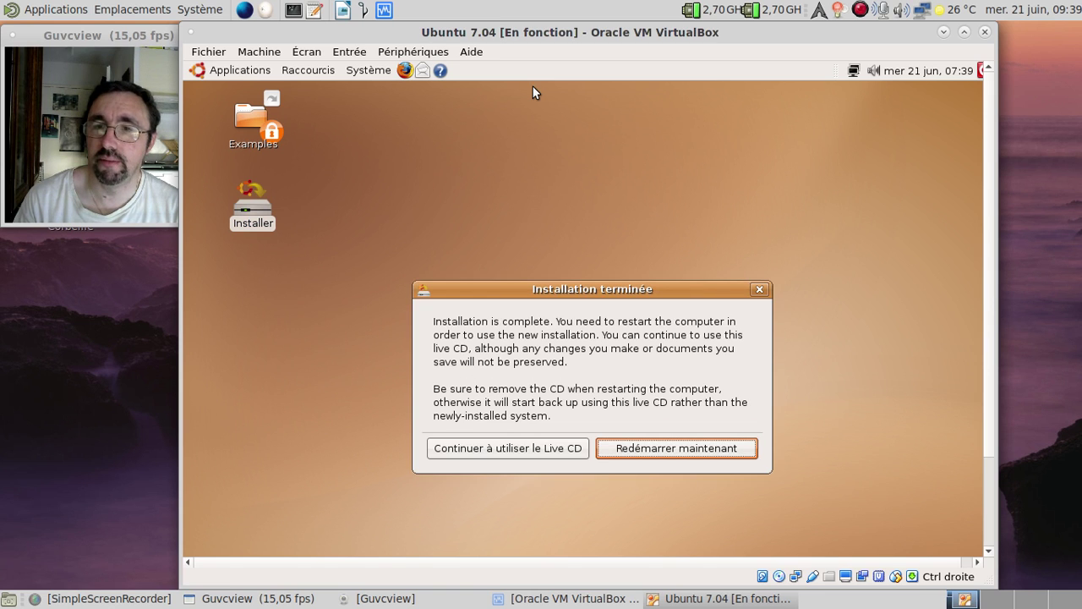
# Choose Redémarrer maintenant, move the VM window aside, and confirm the remove-disc message
pyautogui.click(736, 453)
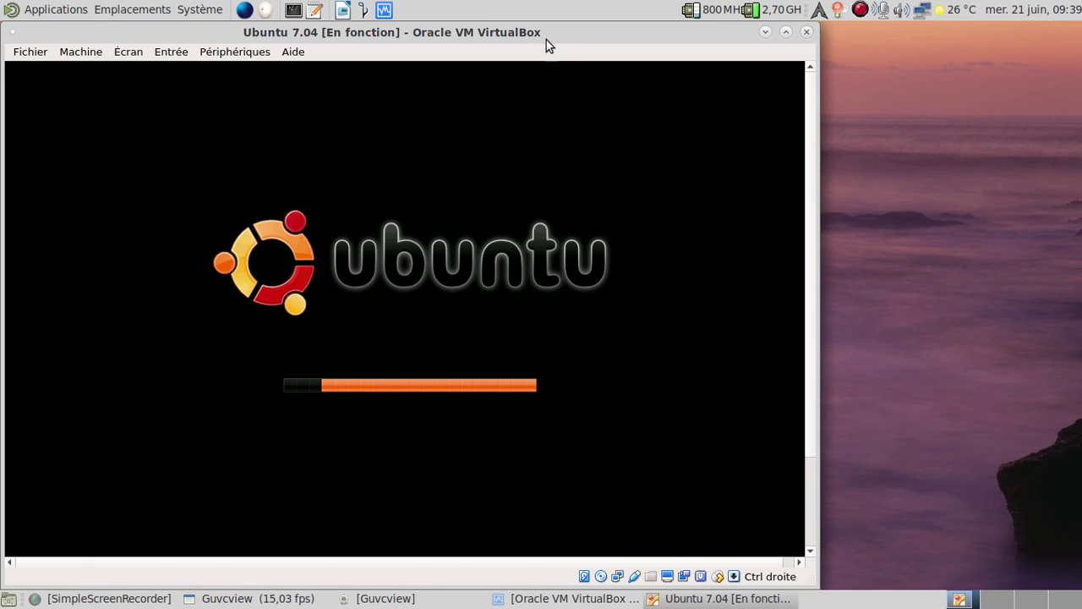
pyautogui.moveTo(546, 40); pyautogui.dragTo(709, 32)
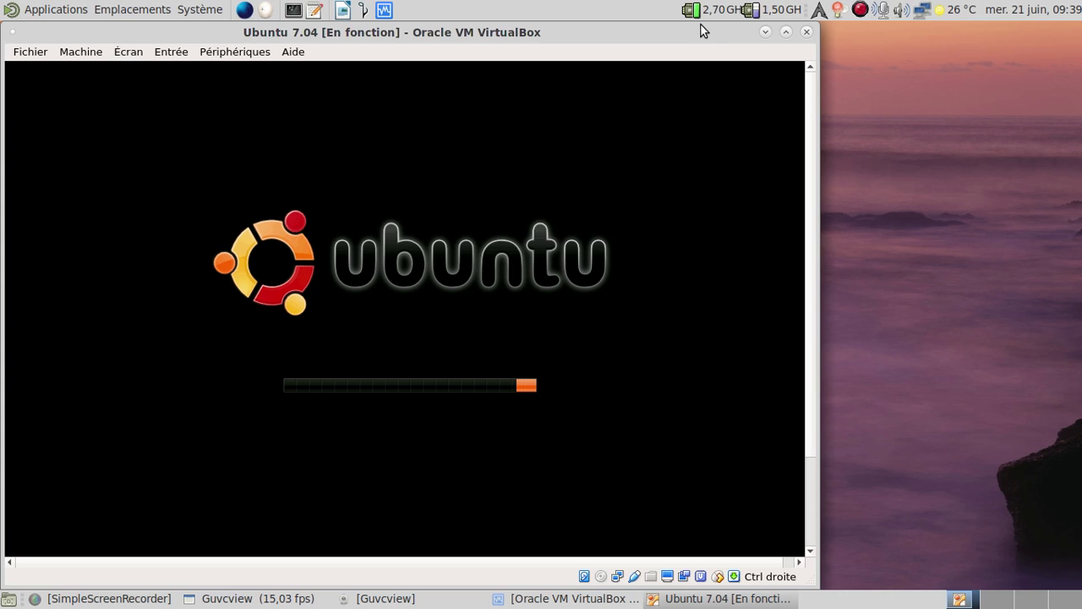
pyautogui.moveTo(808, 101); pyautogui.dragTo(824, 215)
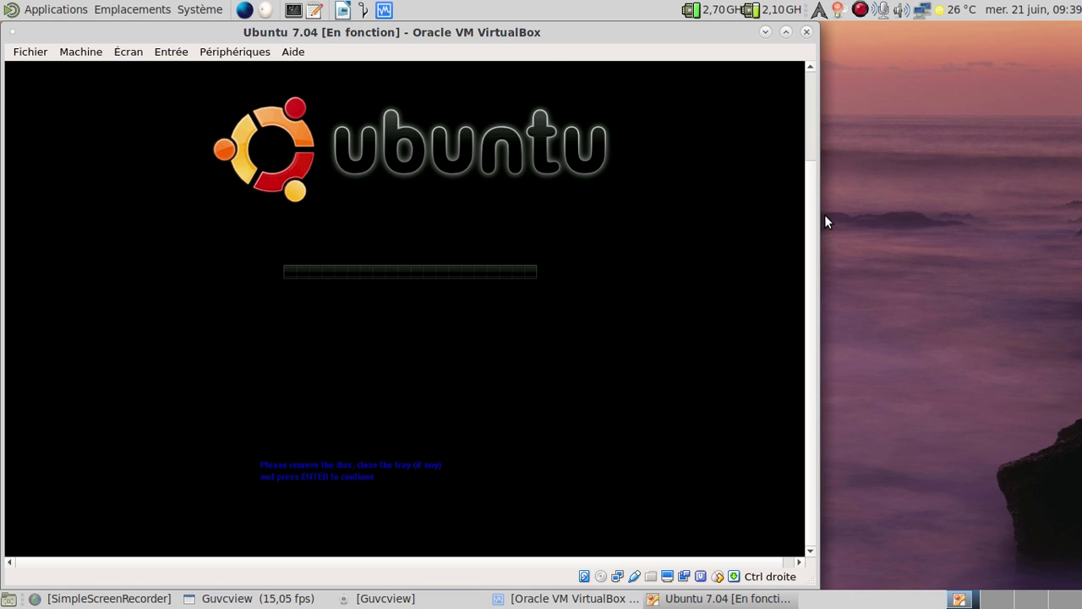
pyautogui.press('Return')
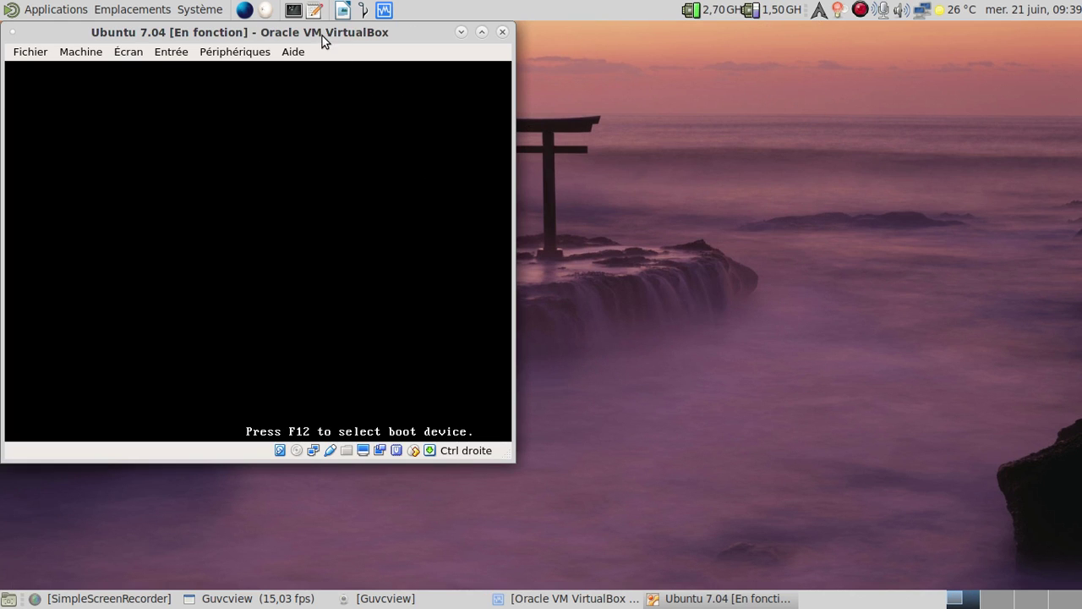
# Boot the first Ubuntu kernel entry from the boot menu, keeping the VM window moved right
pyautogui.moveTo(322, 35); pyautogui.dragTo(578, 43)
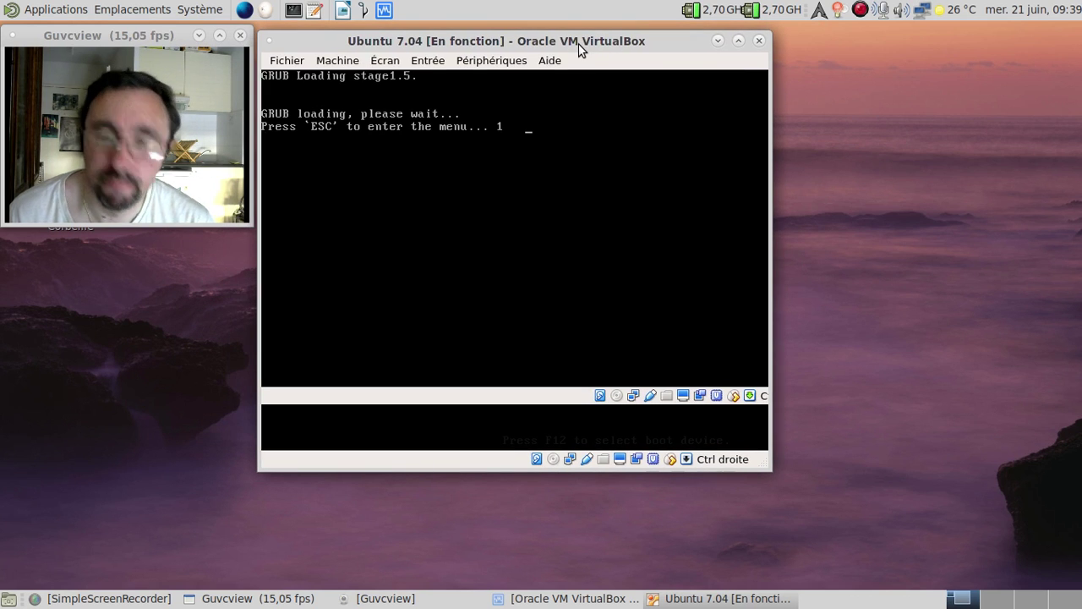
pyautogui.press('Escape')
pyautogui.press('Down')
pyautogui.press('Up')
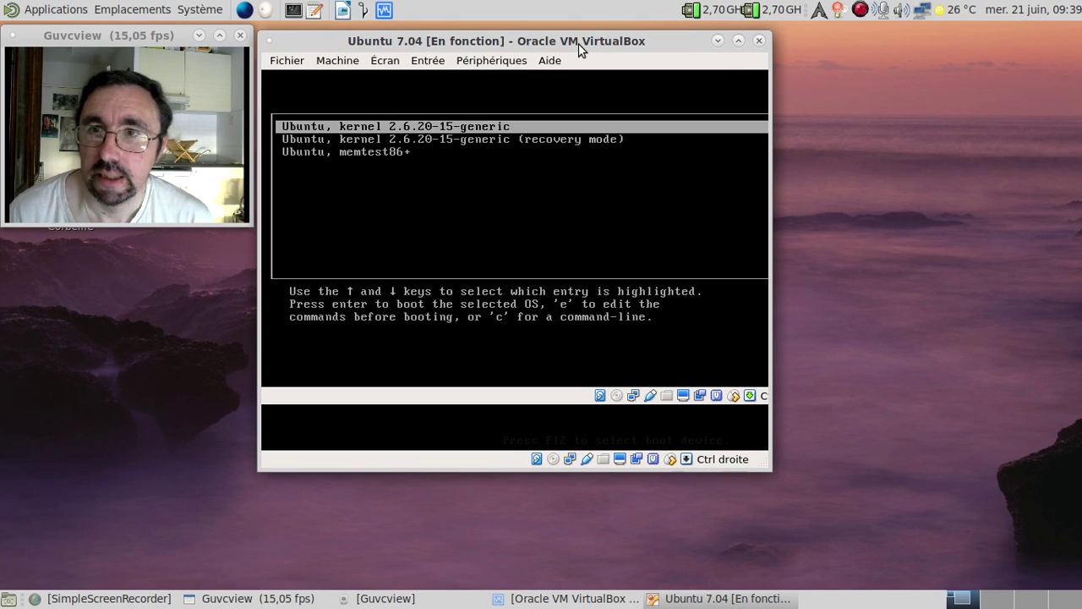
pyautogui.press('Return')
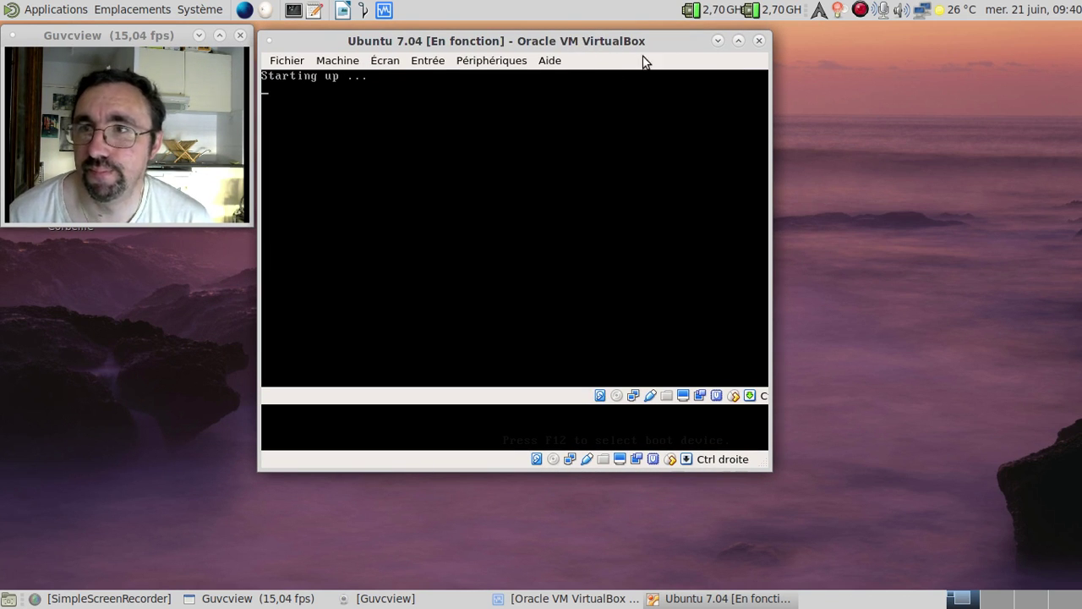
pyautogui.click(717, 40)
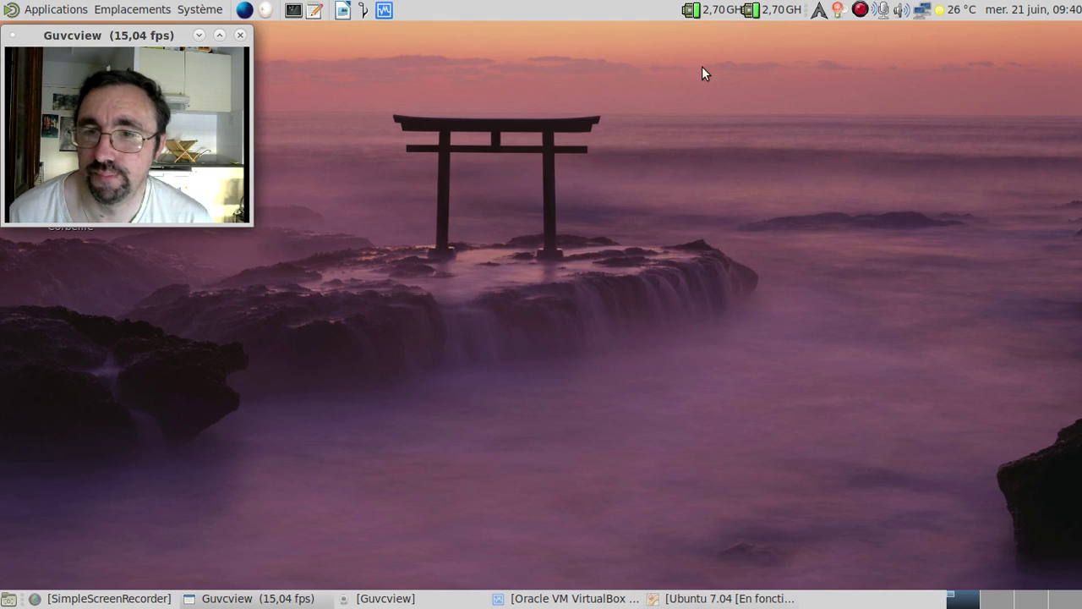
pyautogui.click(685, 597)
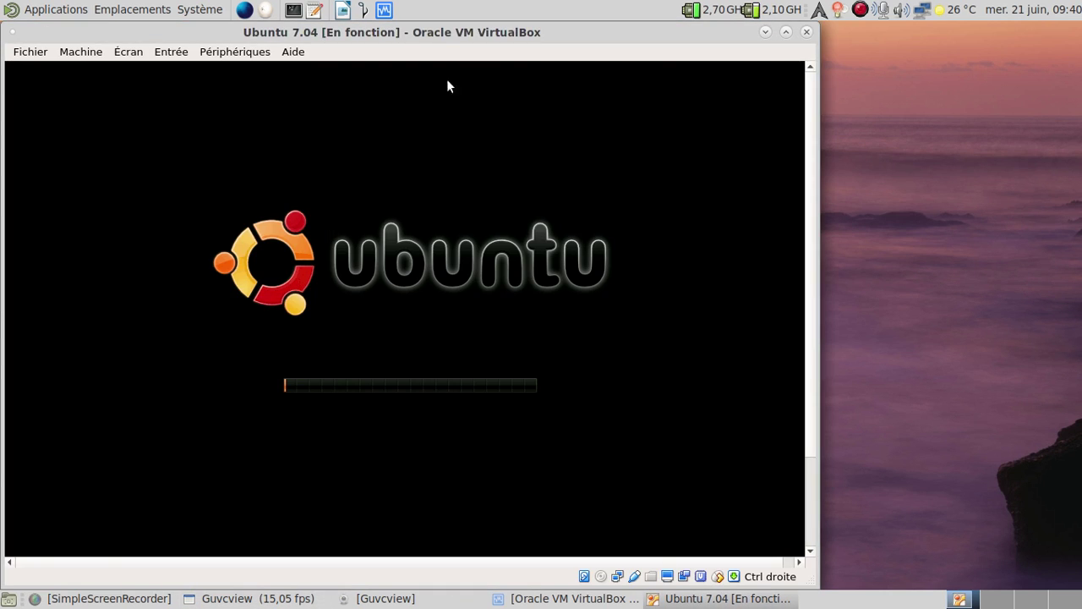
pyautogui.moveTo(418, 38); pyautogui.dragTo(624, 42)
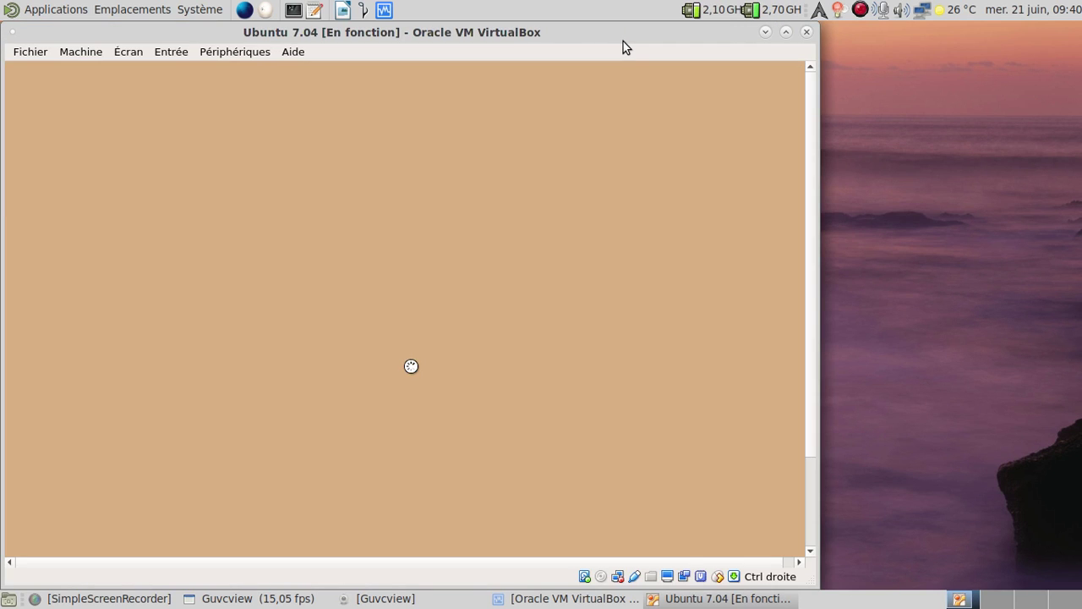
# Switch the VM to full screen and log in with the user's login name and password
pyautogui.moveTo(544, 31); pyautogui.dragTo(726, 15)
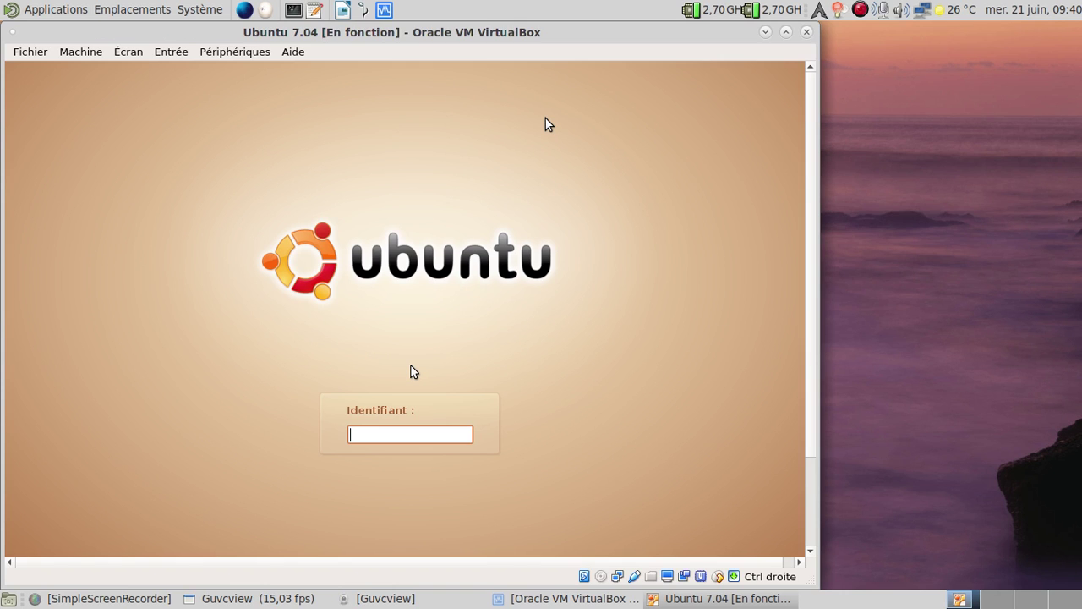
pyautogui.hotkey('ctrl', 'f')
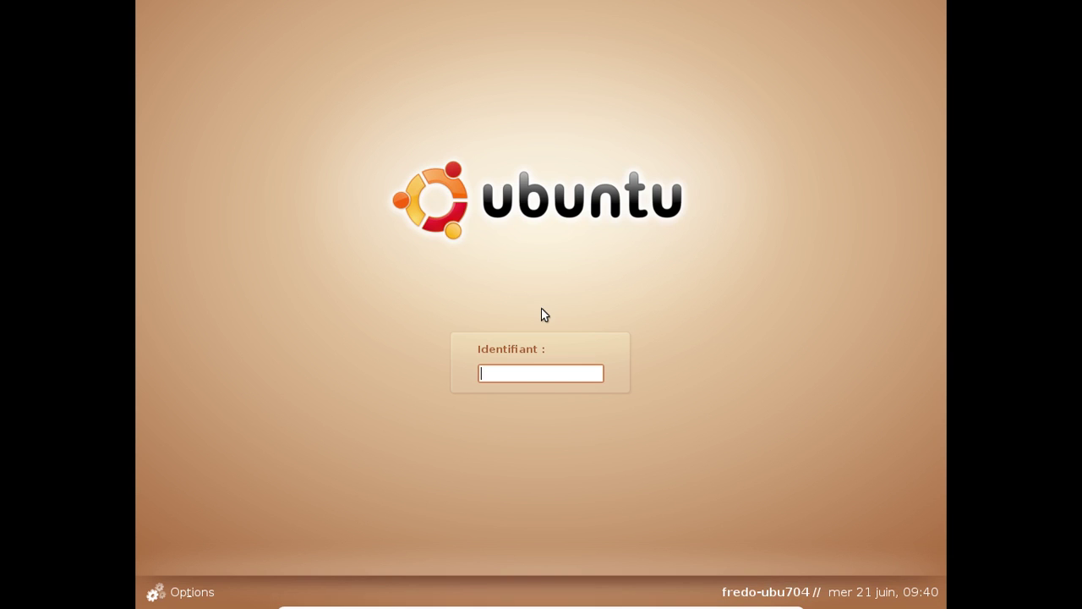
pyautogui.write('fredo')
pyautogui.press('Return')
pyautogui.press('Return')
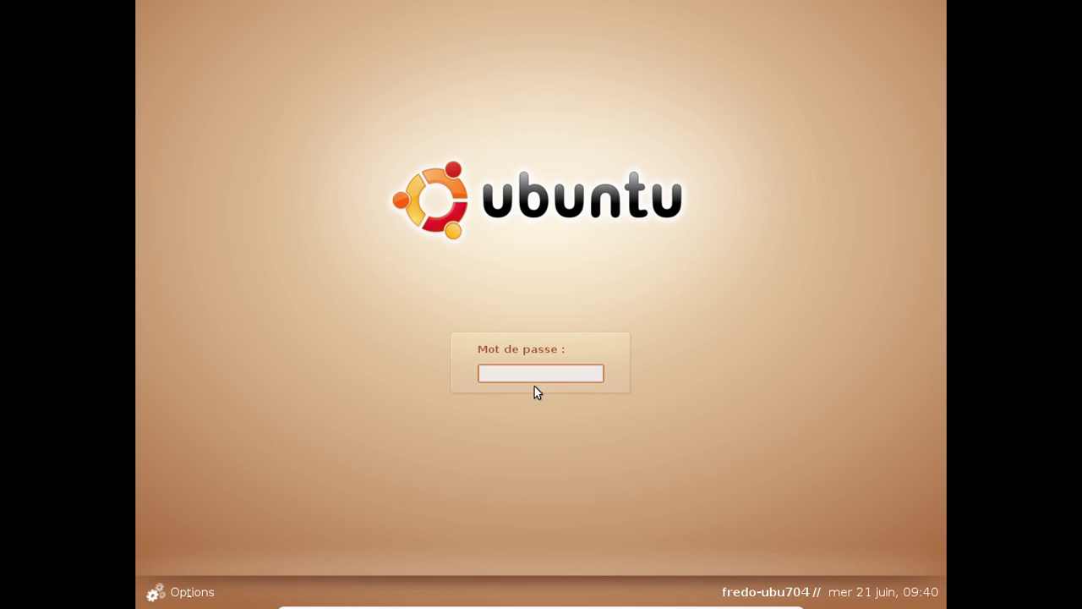
pyautogui.write('fredo')
pyautogui.press('Return')
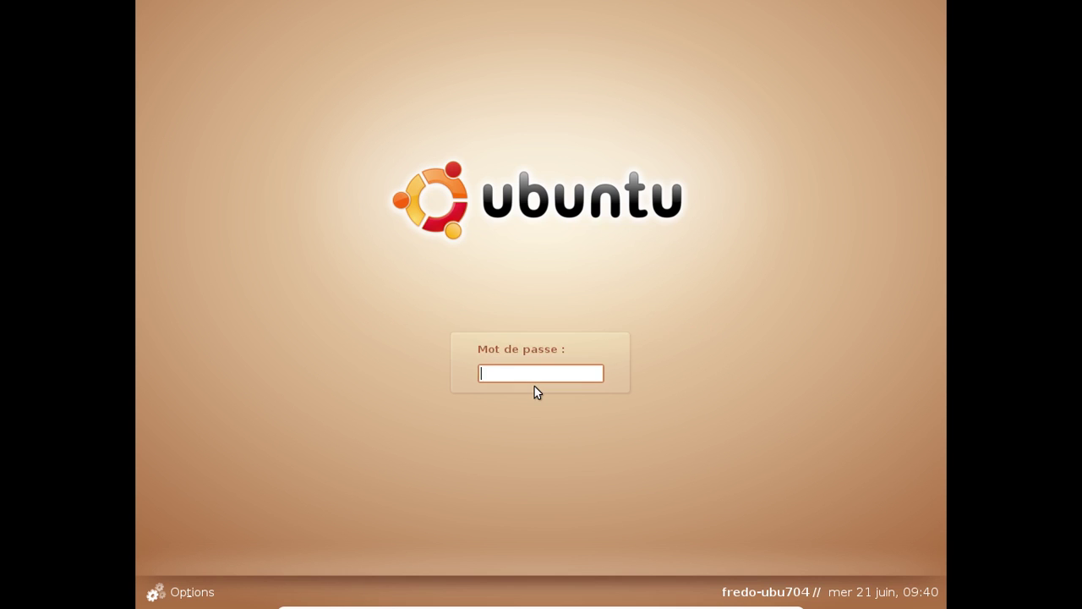
pyautogui.write('*********')
pyautogui.press('Return')
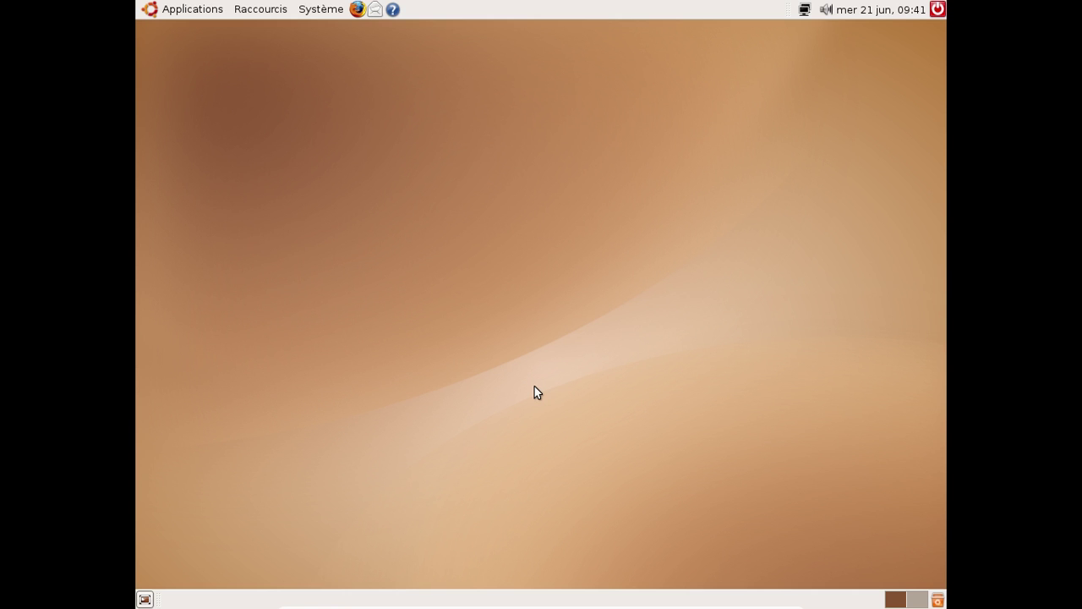
# Open a Terminal, enlarge its text, and edit /etc/apt/sources.list with sudo nano
pyautogui.click(153, 9)
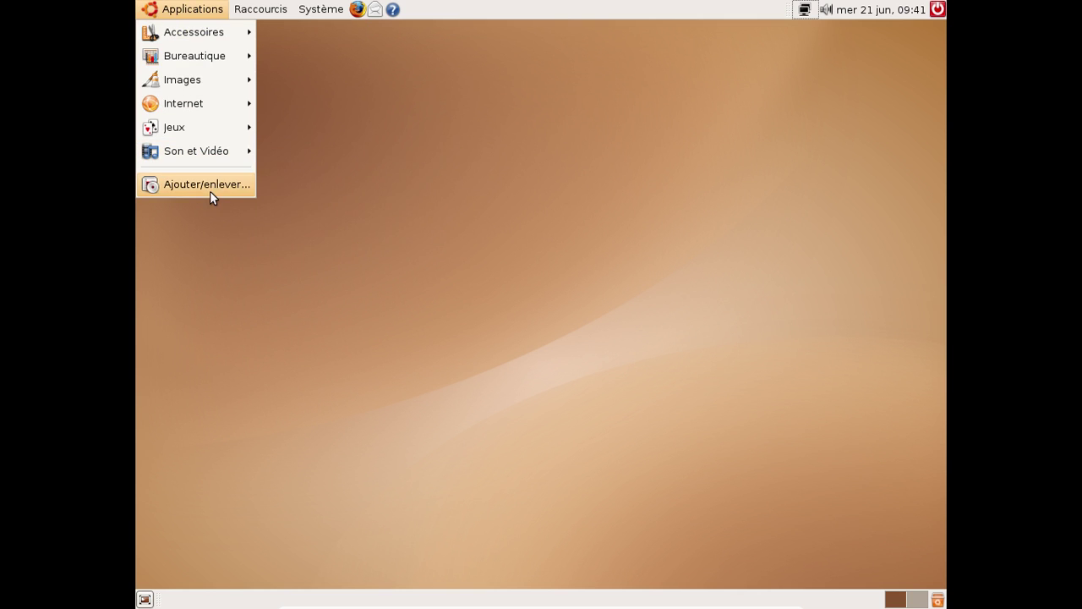
pyautogui.click(322, 198)
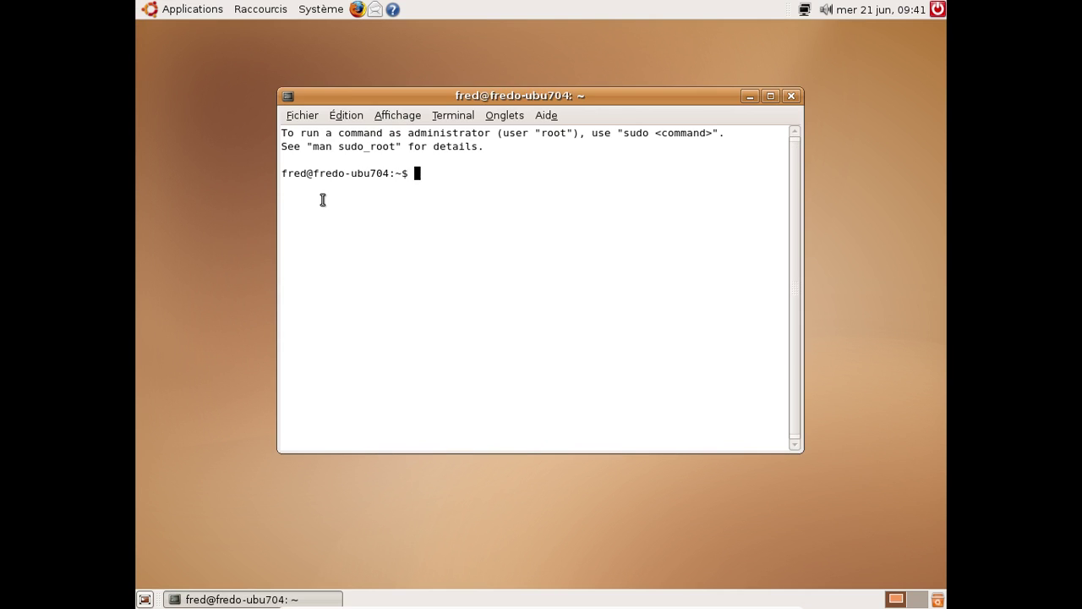
pyautogui.hotkey('ctrl', '+')
pyautogui.hotkey('ctrl', '+')
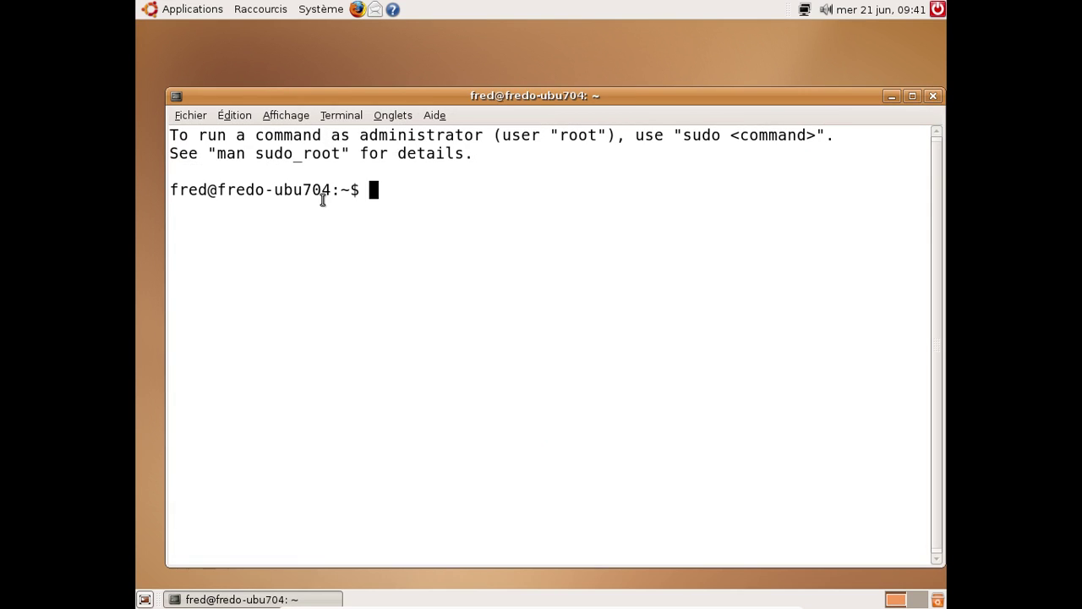
pyautogui.write('sudo nano ')
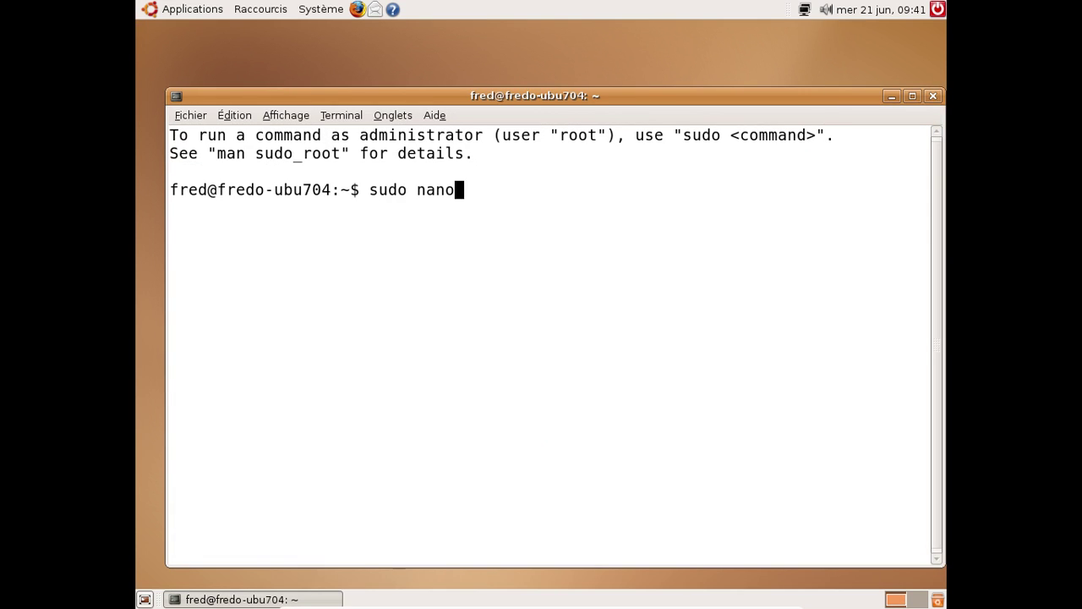
pyautogui.write('/etc/apt')
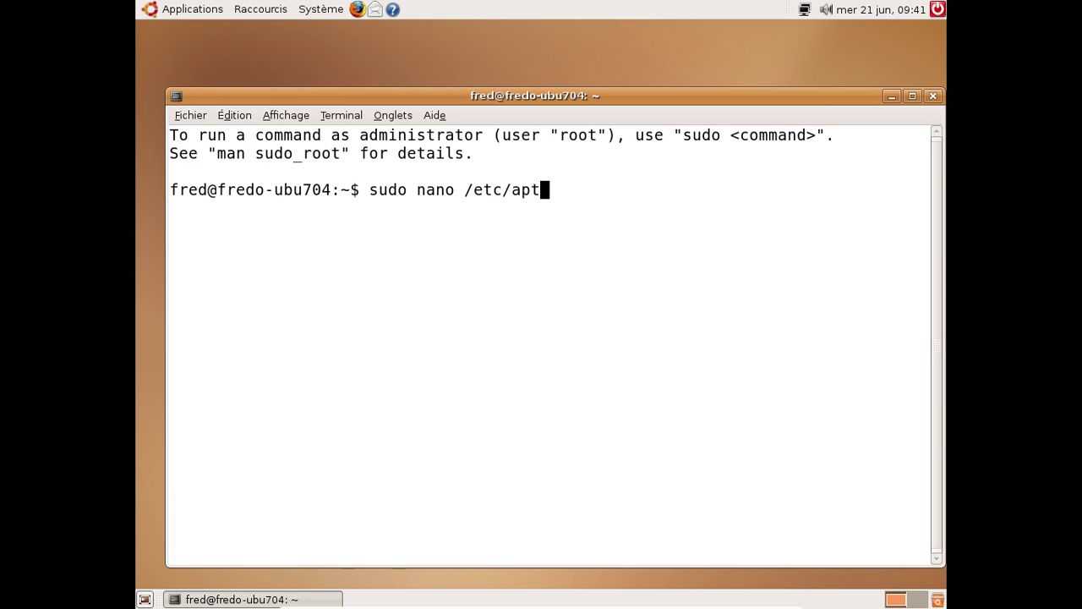
pyautogui.write('/sources.list')
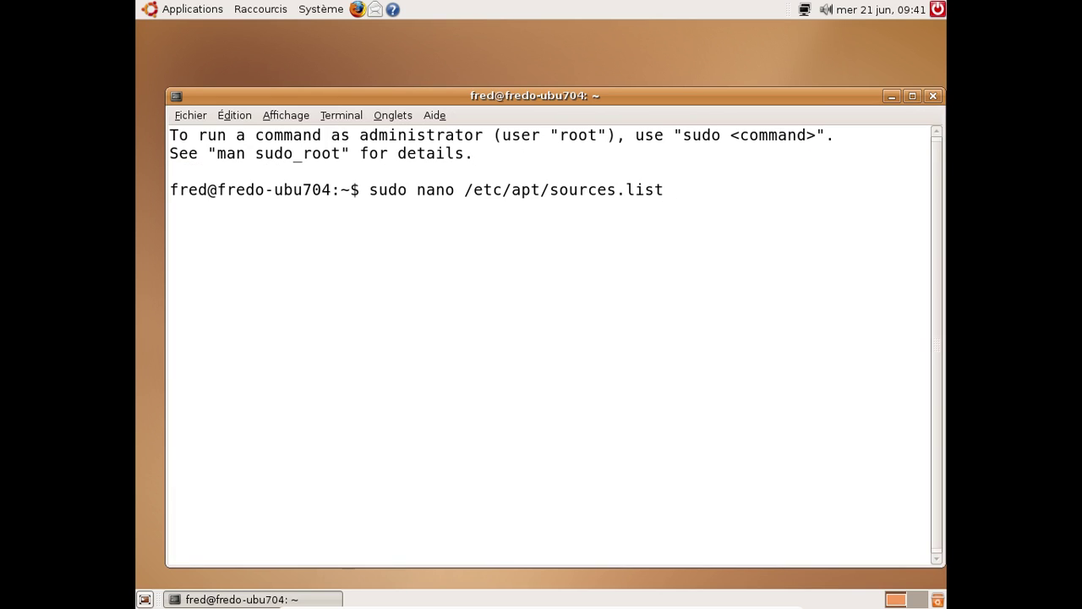
pyautogui.press('Return')
pyautogui.press('Return')
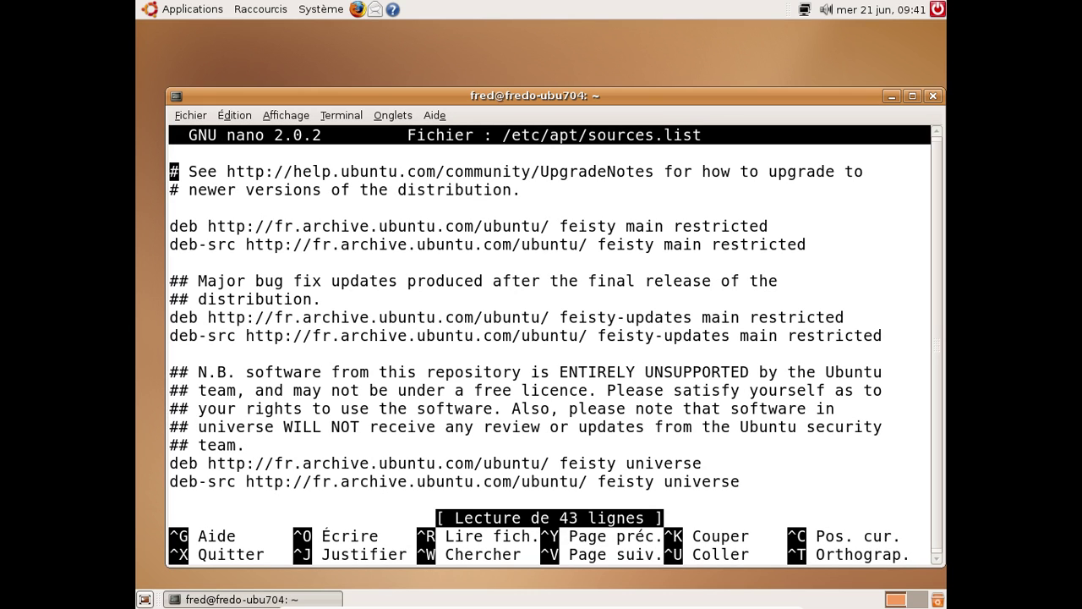
# Replace every fr.archive with old-releases, save the file, and run sudo apt-get update
pyautogui.hotkey('ctrl', '\\')
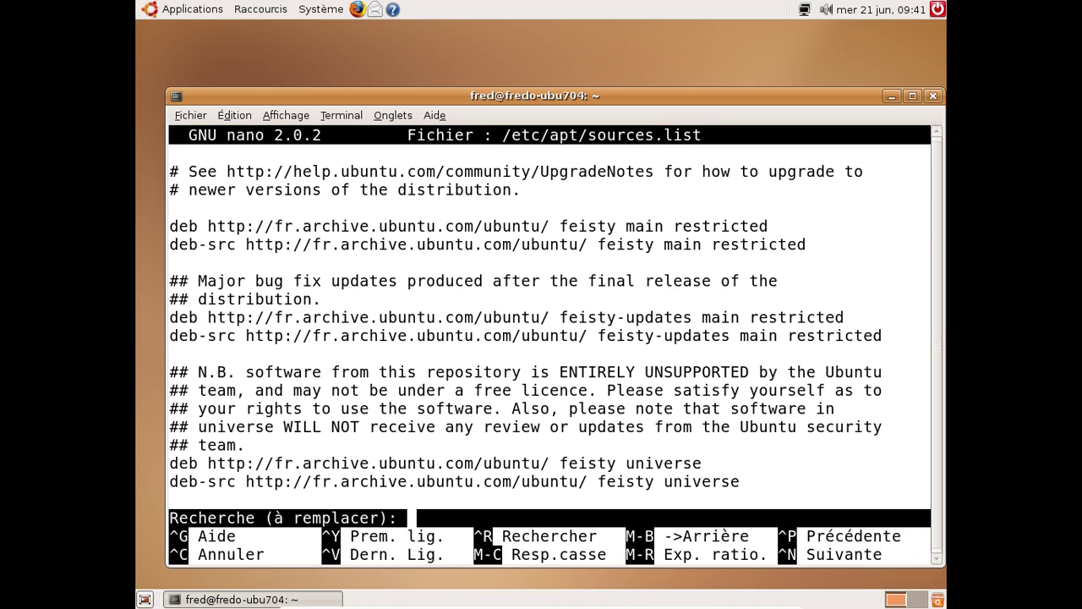
pyautogui.write('fr.archive')
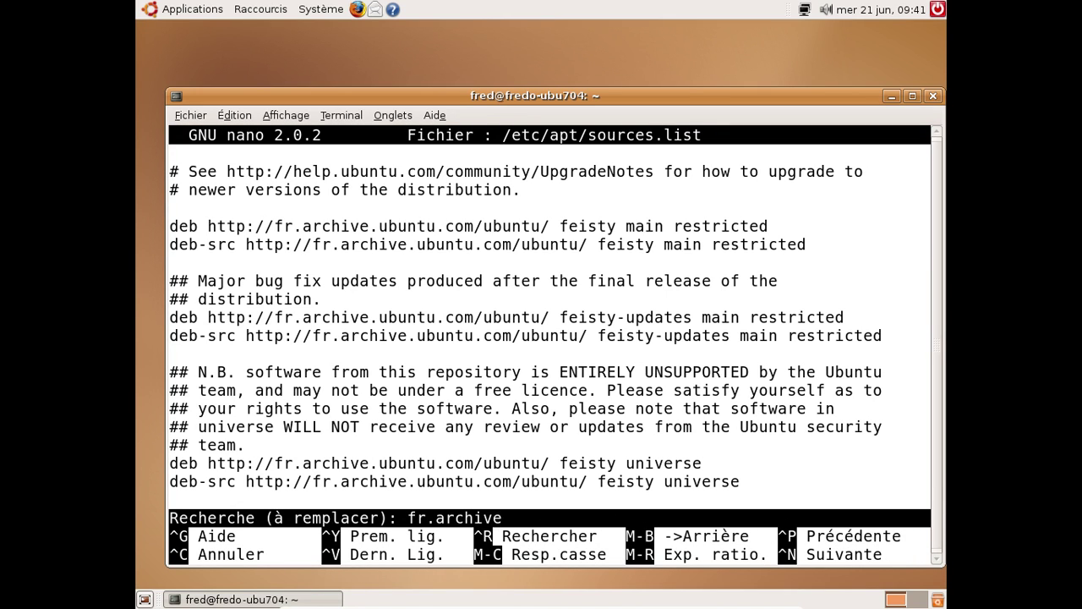
pyautogui.press('Return')
pyautogui.write('old-releases')
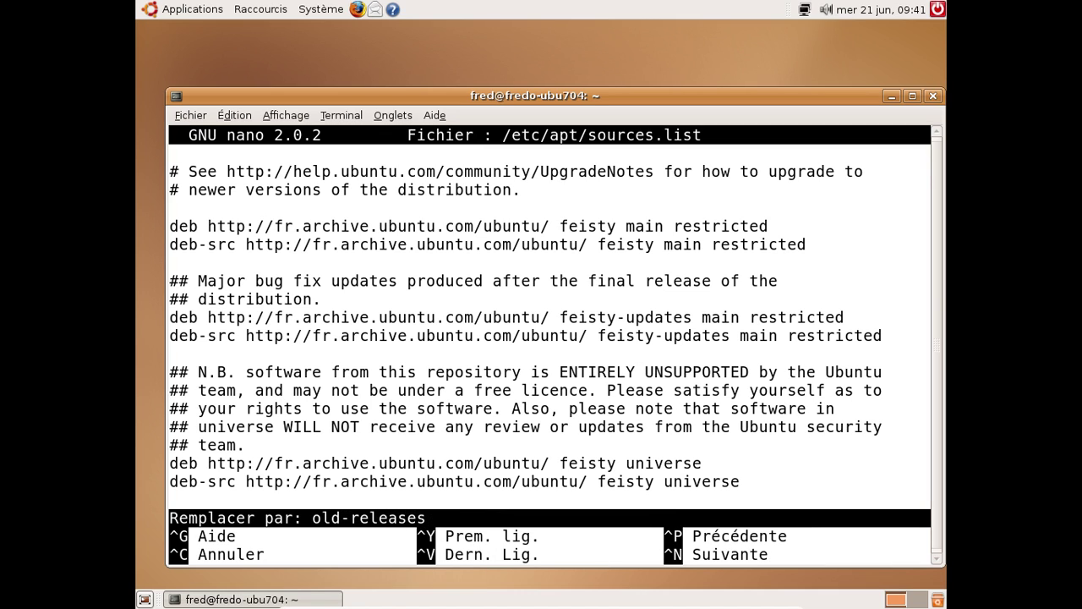
pyautogui.press('Return')
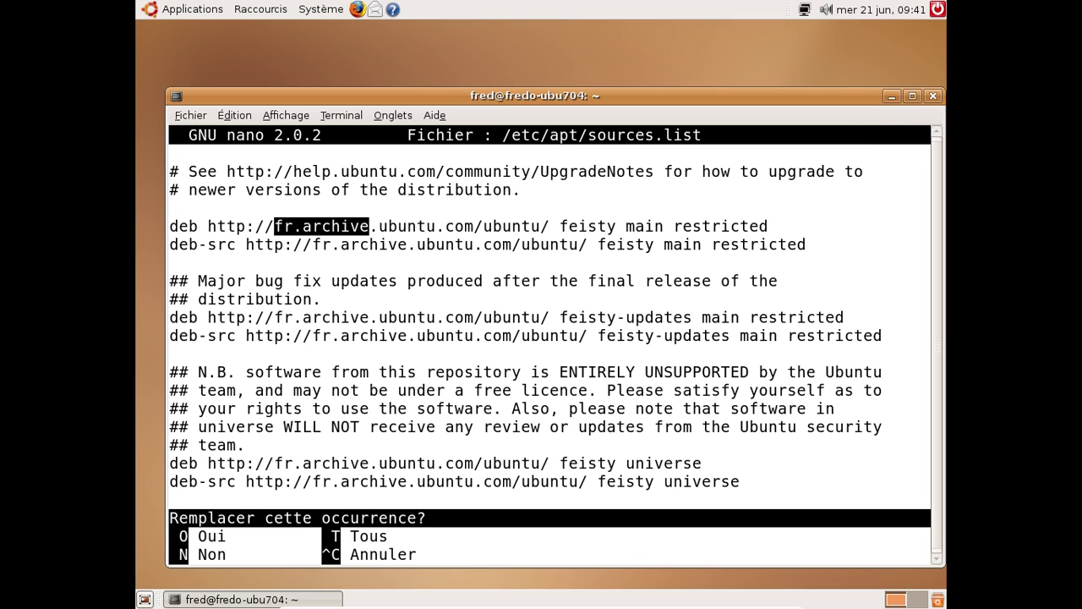
pyautogui.press('t')
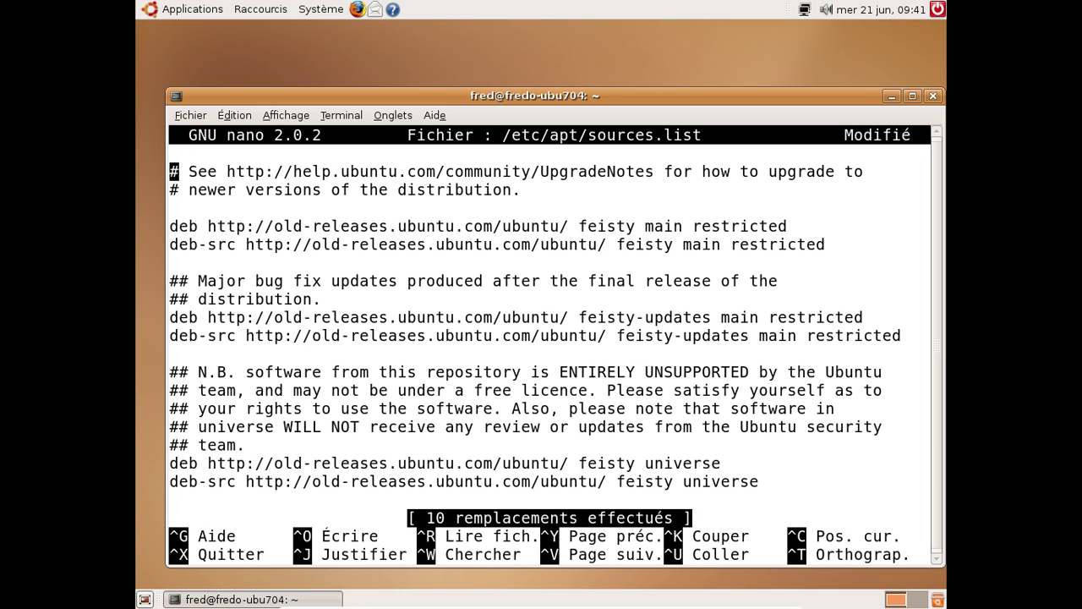
pyautogui.hotkey('ctrl', 'x')
pyautogui.press('o')
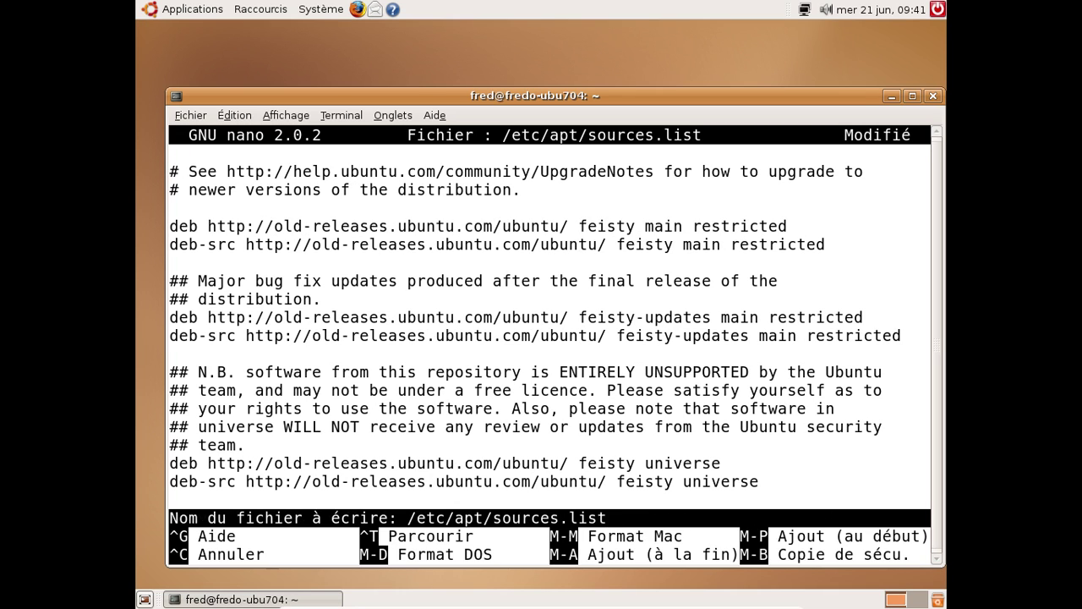
pyautogui.press('Return')
pyautogui.write('sudo a')
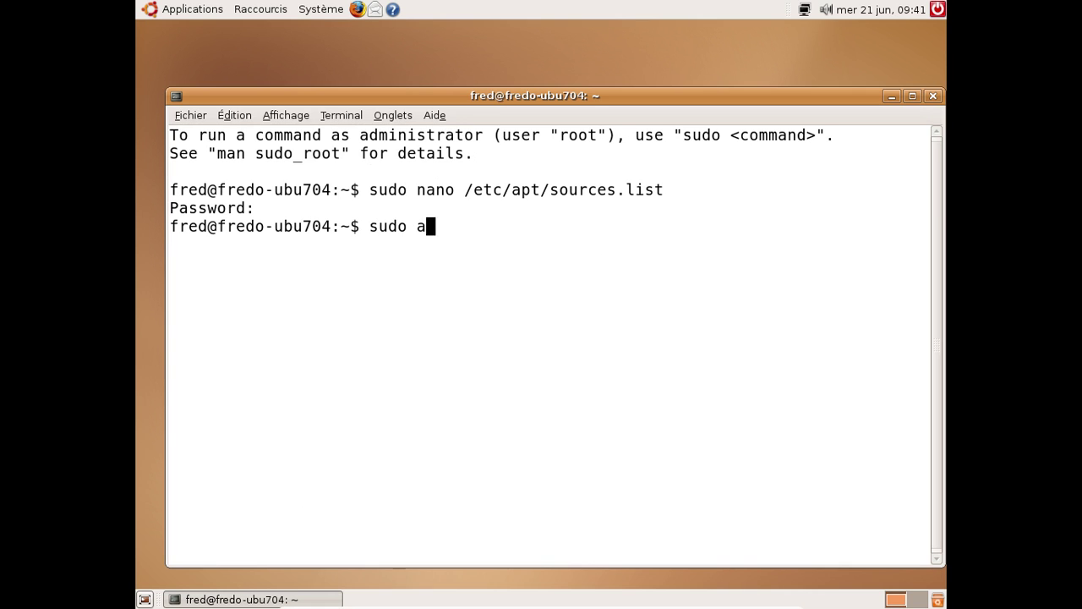
pyautogui.write('pt-get update')
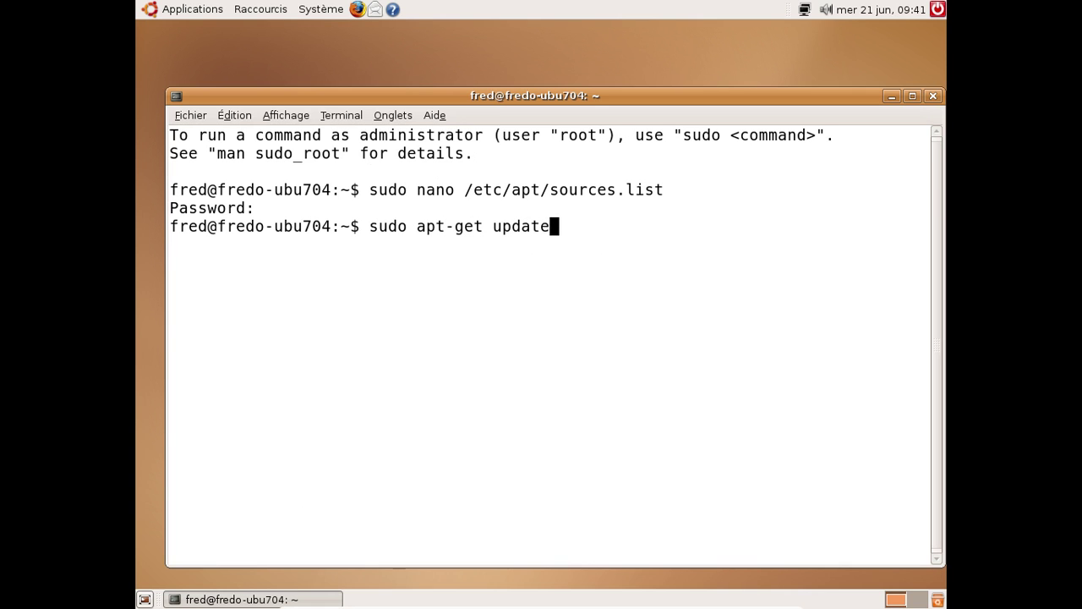
pyautogui.press('Return')
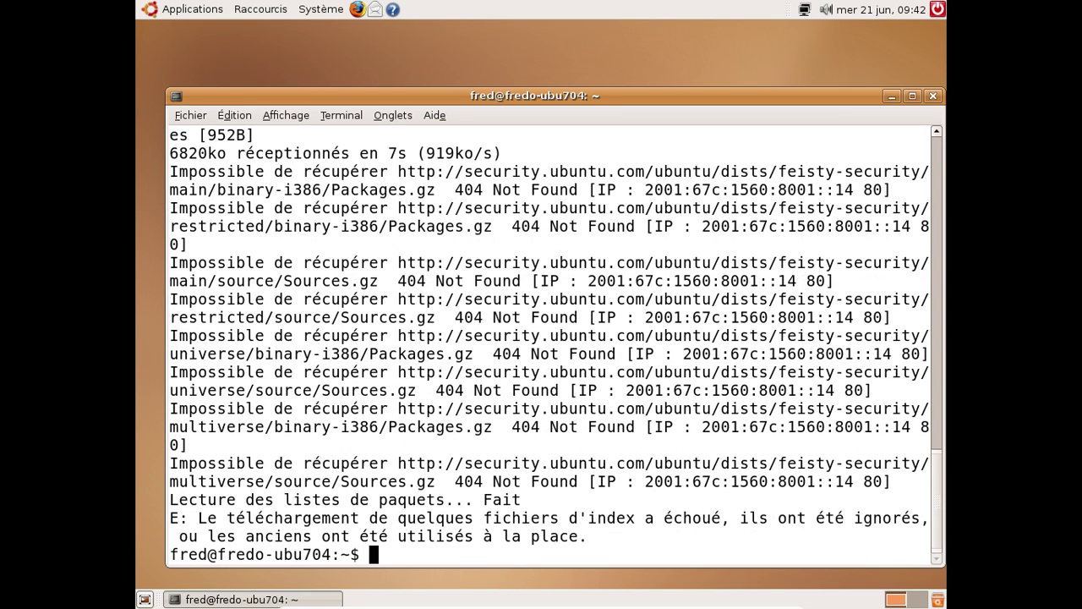
# Close the terminal with exit and launch the Update Manager from the guest's menus
pyautogui.write('exit')
pyautogui.press('Return')
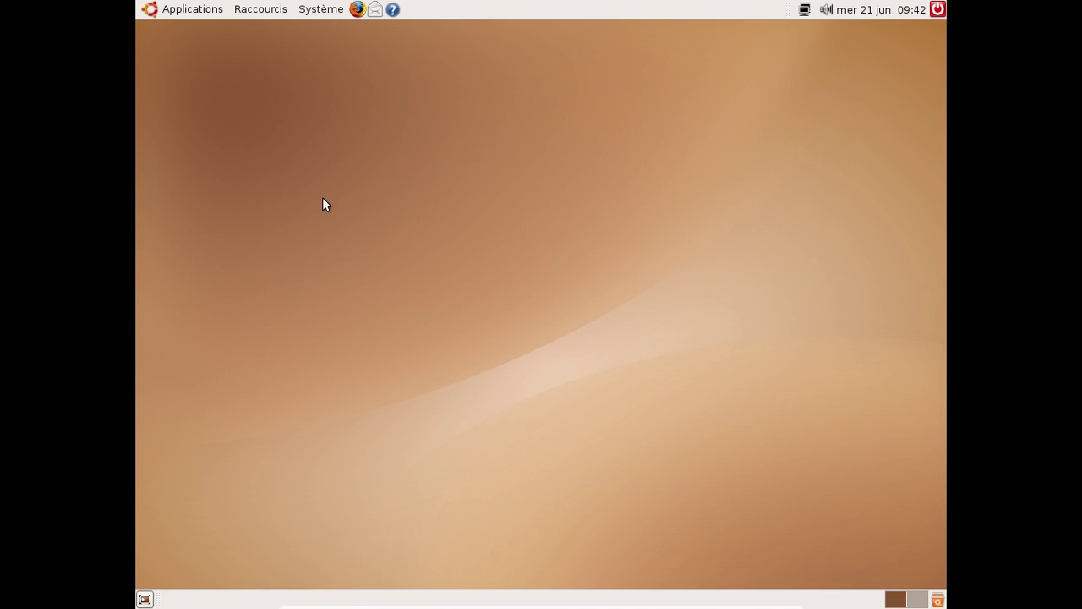
pyautogui.click(183, 8)
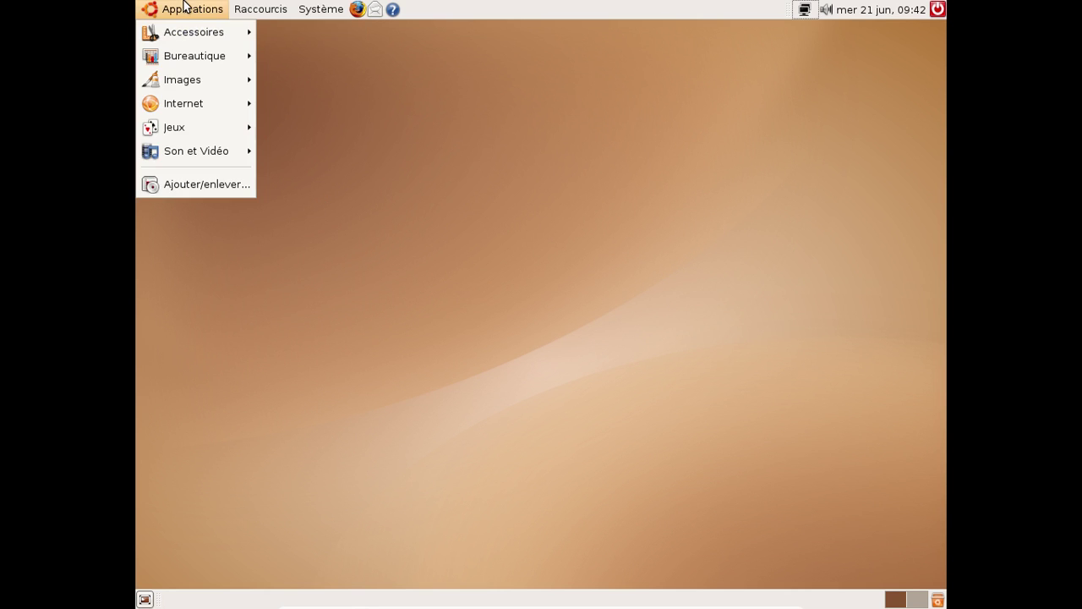
pyautogui.moveTo(281, 5)
pyautogui.moveTo(343, 8)
pyautogui.moveTo(345, 61)
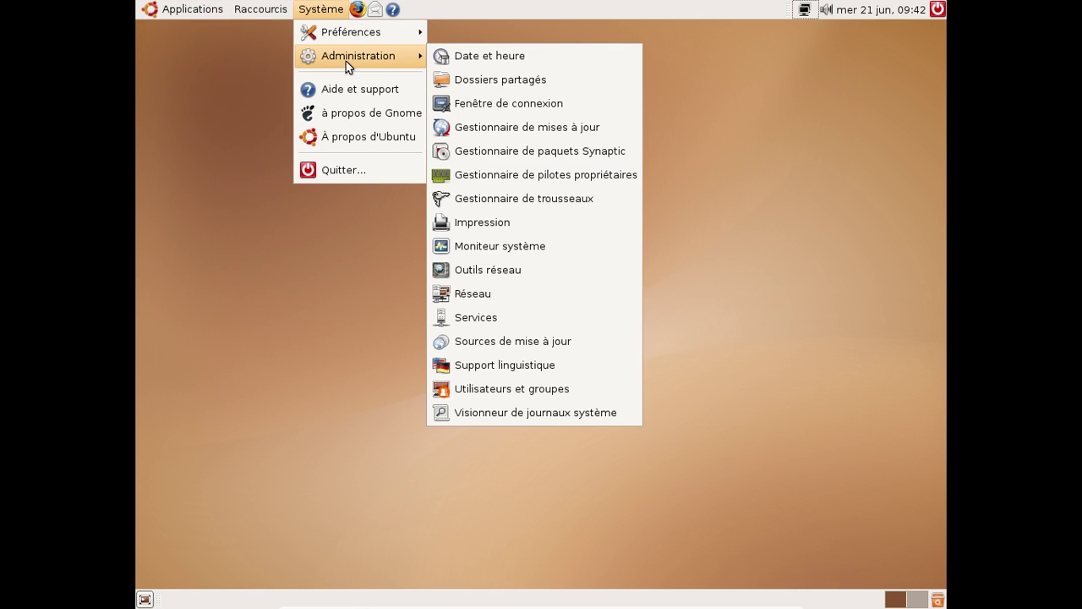
pyautogui.click(524, 133)
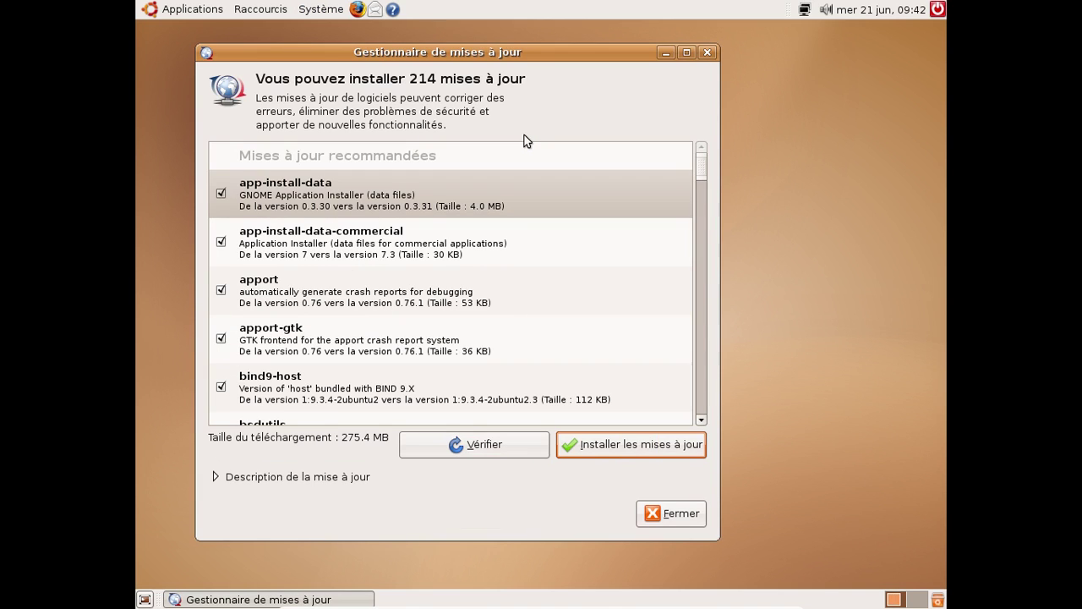
# Leave full screen, move the VM window right, and install the 214 updates with the admin password
pyautogui.hotkey('ctrl', 'f')
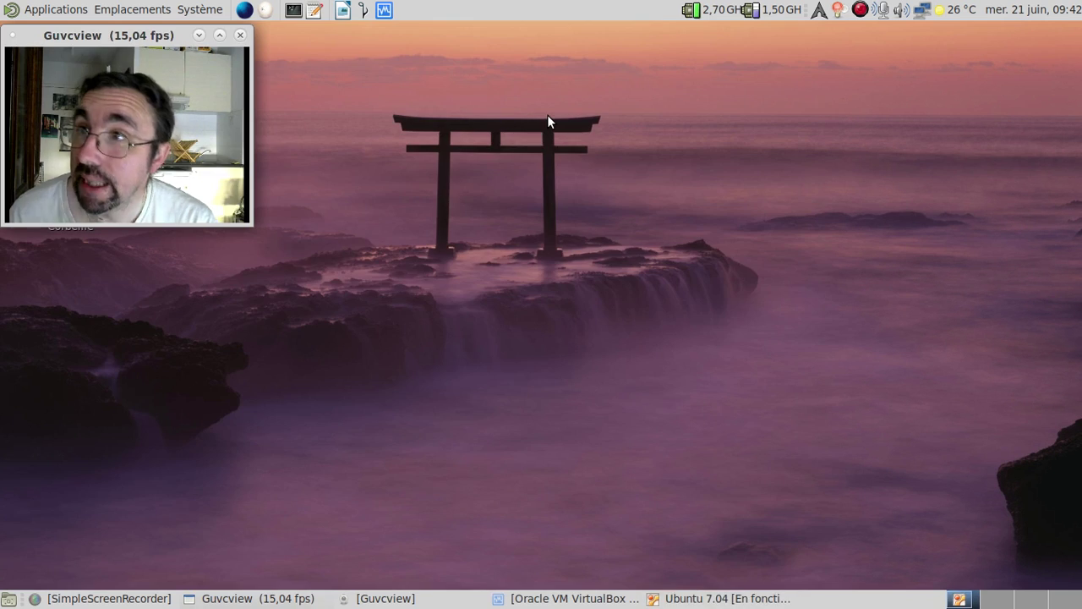
pyautogui.moveTo(463, 42); pyautogui.dragTo(707, 34)
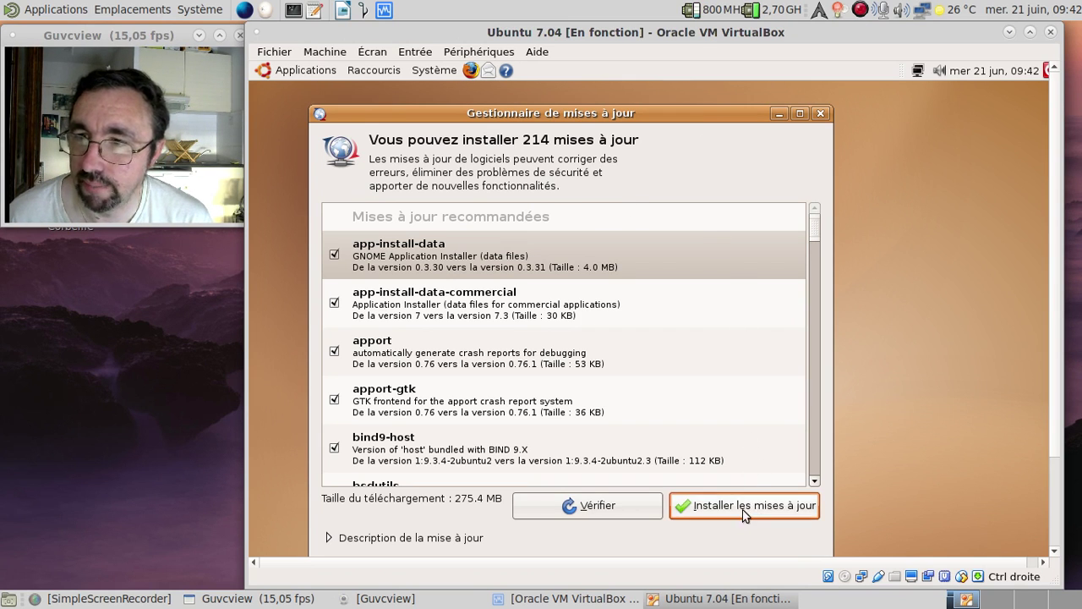
pyautogui.click(740, 507)
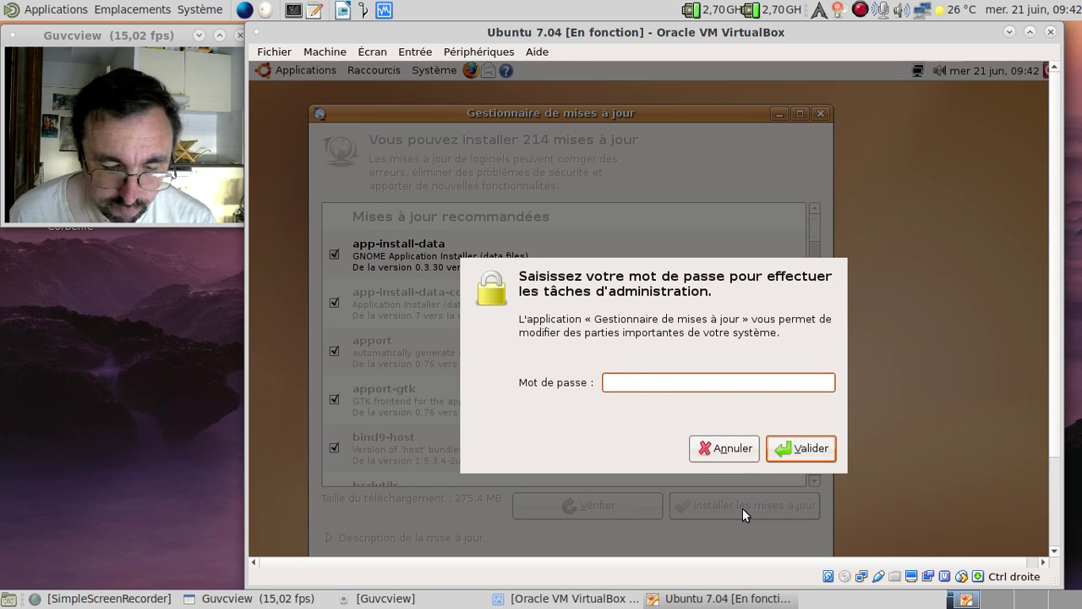
pyautogui.write('********')
pyautogui.press('Return')
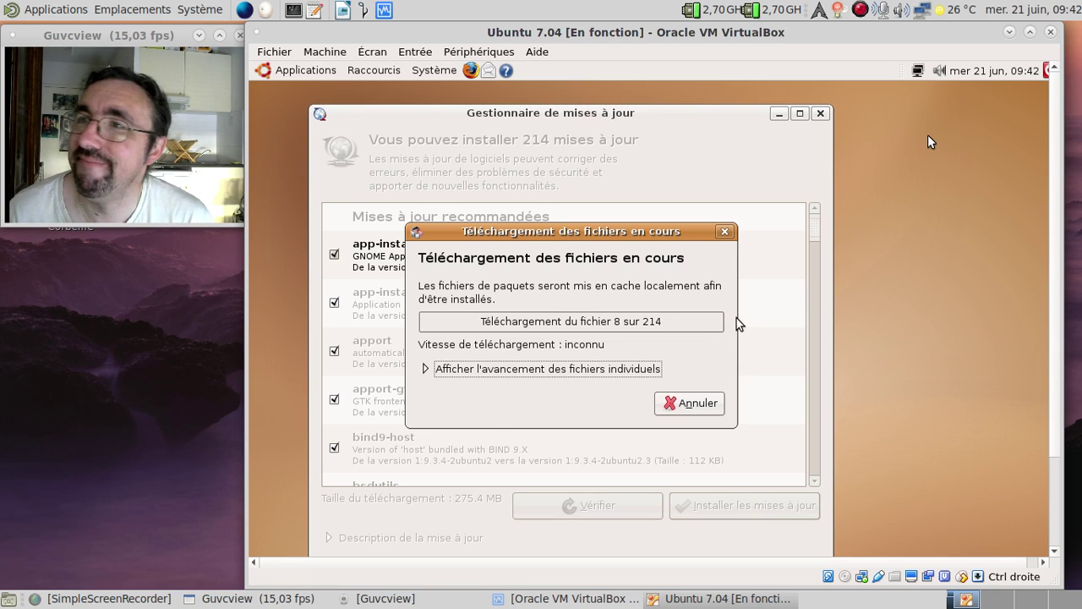
# Save the screen recording so far, then dismiss the update-finished message and restart reminder
pyautogui.rightClick(861, 12)
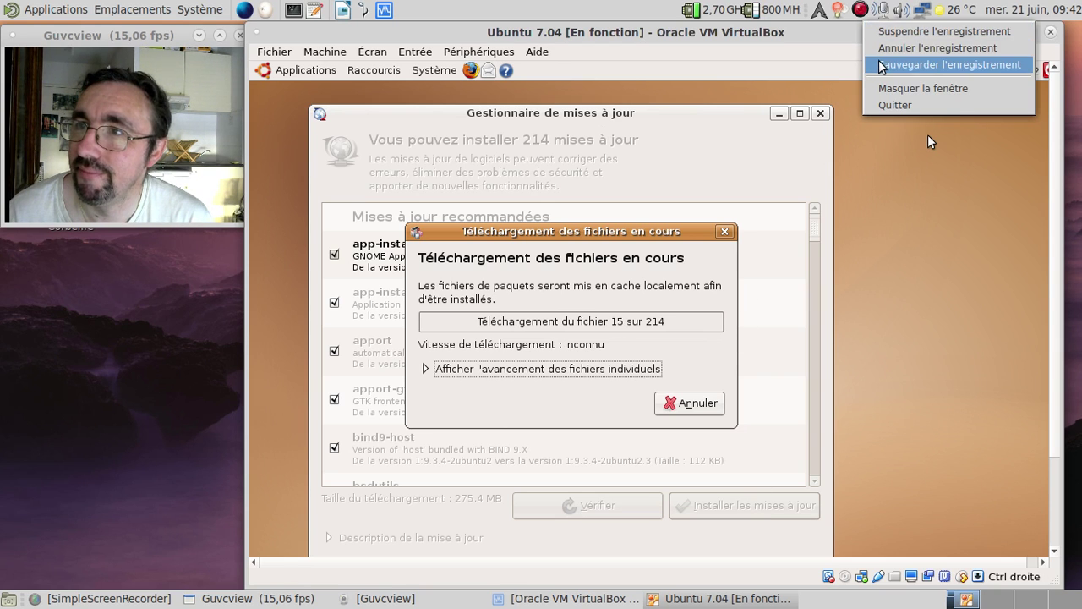
pyautogui.click(950, 64)
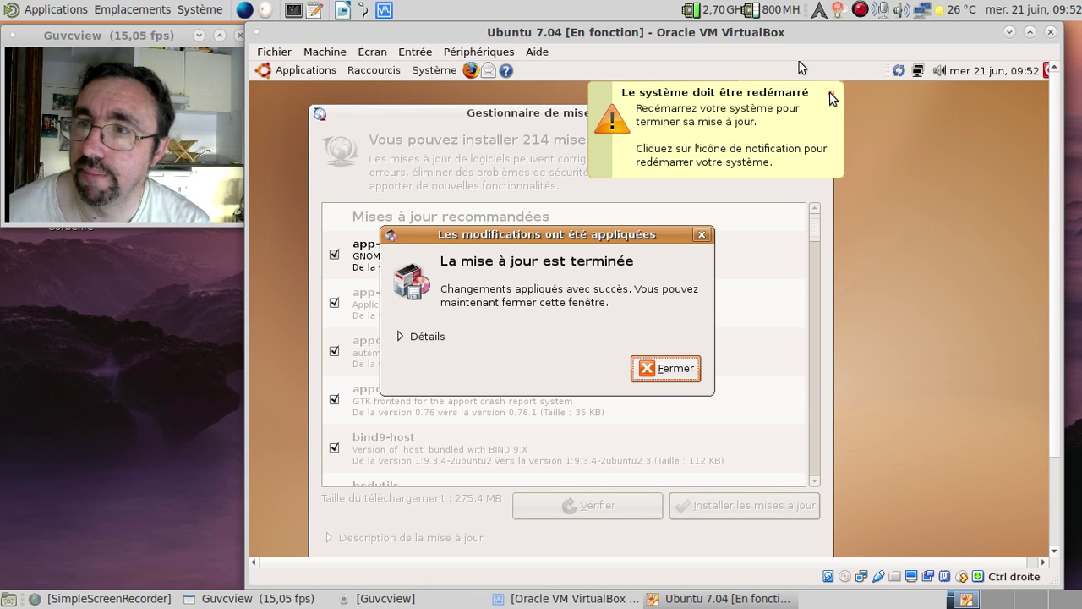
pyautogui.click(650, 370)
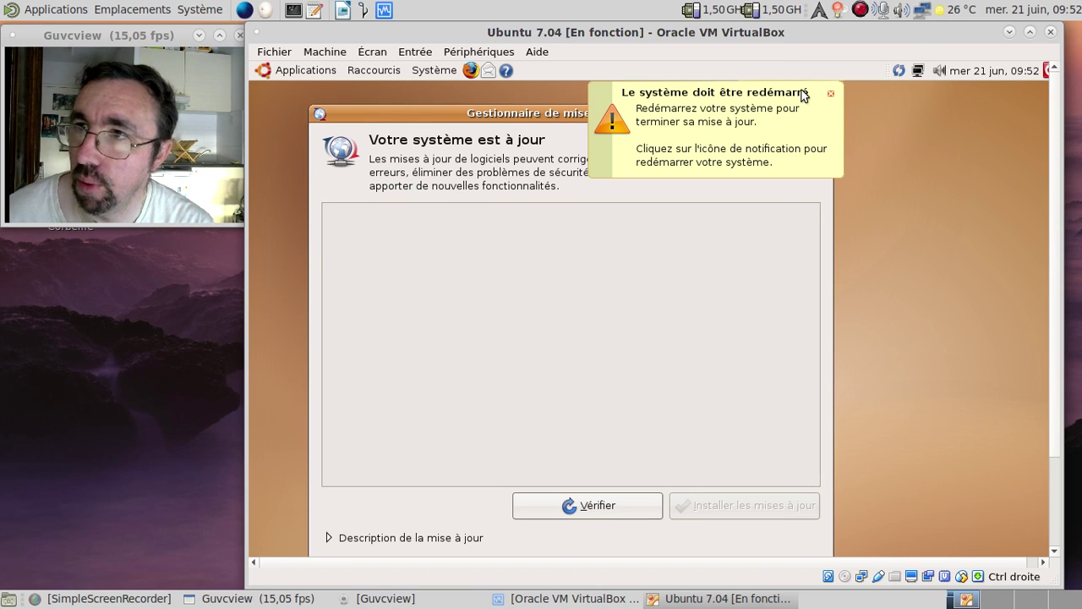
pyautogui.click(832, 94)
# Close the Update Manager, restart the guest immediately, and switch the VM to full screen
pyautogui.click(820, 112)
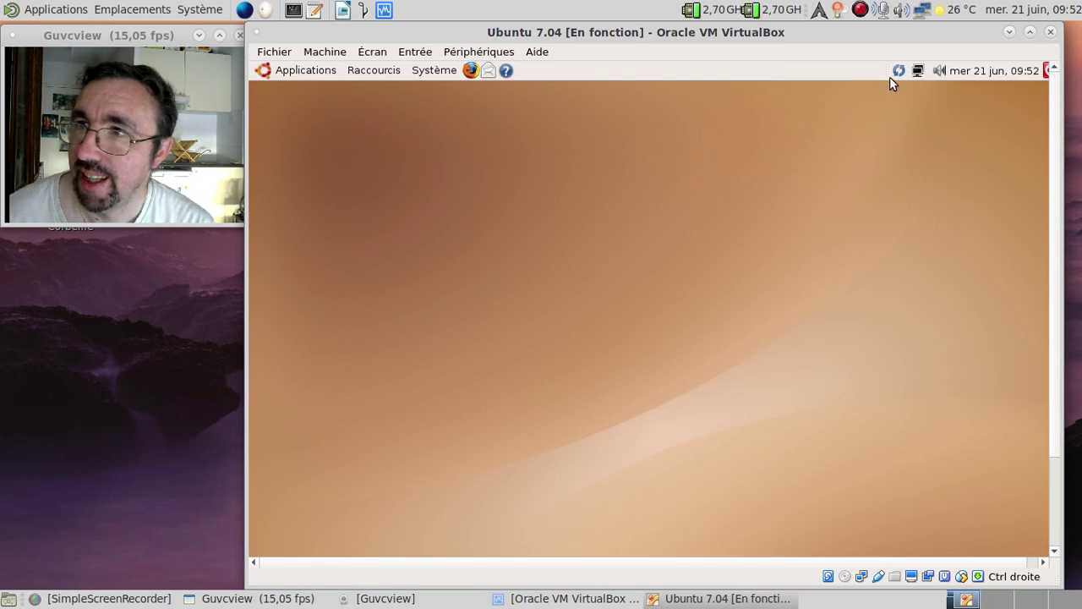
pyautogui.click(894, 72)
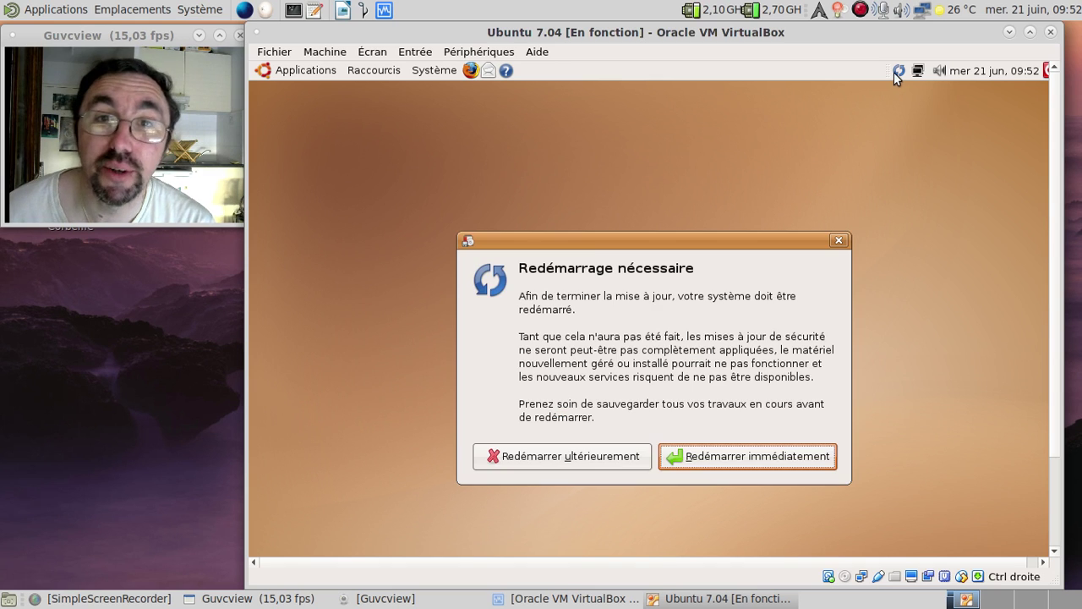
pyautogui.click(723, 455)
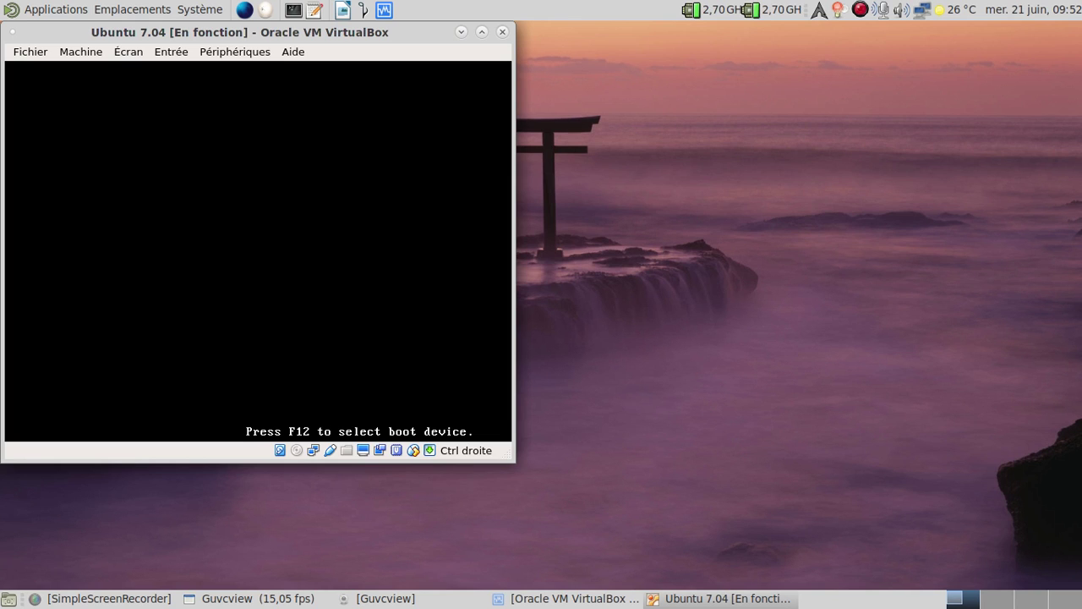
pyautogui.press('Control_R+f')
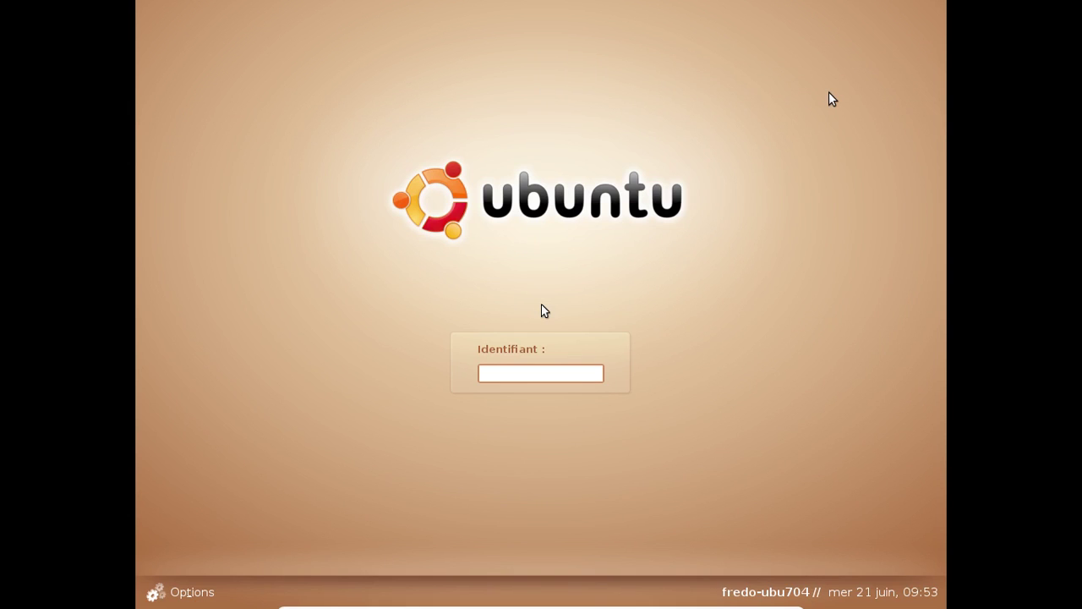
# Log back in with the user's username and password after correcting a first failed entry
pyautogui.write('fredo')
pyautogui.press('Return')
pyautogui.press('Return')
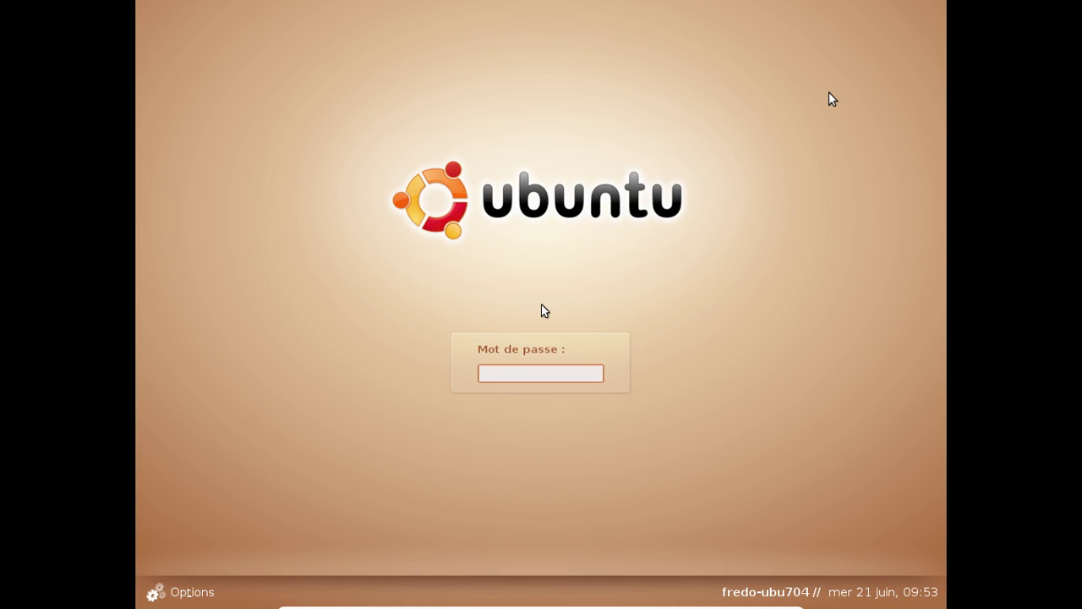
pyautogui.write('fred')
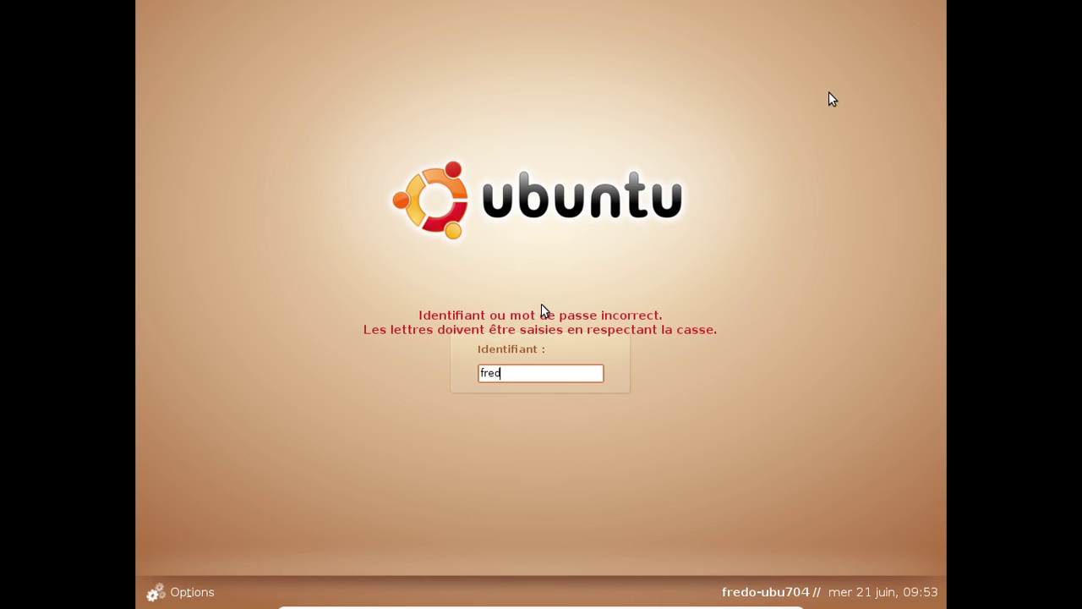
pyautogui.press('Return')
pyautogui.write('f******')
pyautogui.press('Return')
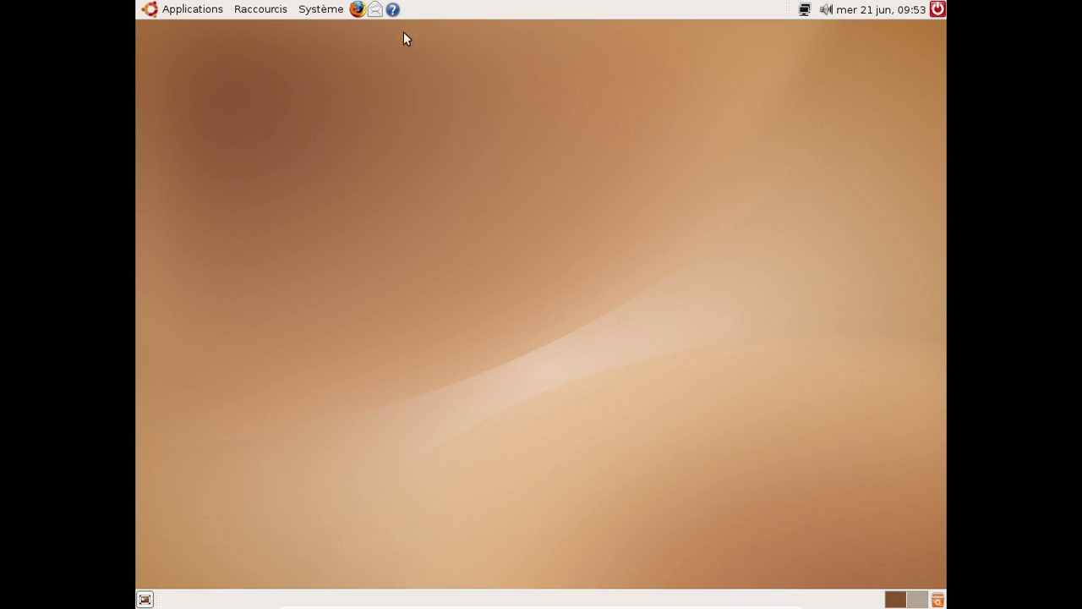
# Launch Firefox, confirm version 2.0.0.17 in Help > About, and close the browser
pyautogui.click(358, 9)
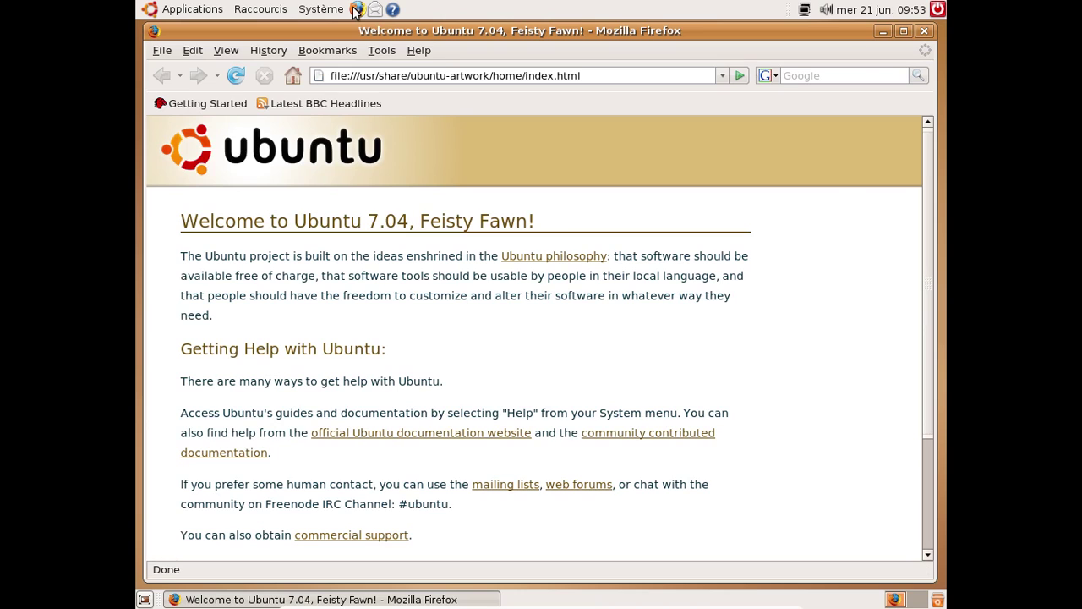
pyautogui.click(419, 51)
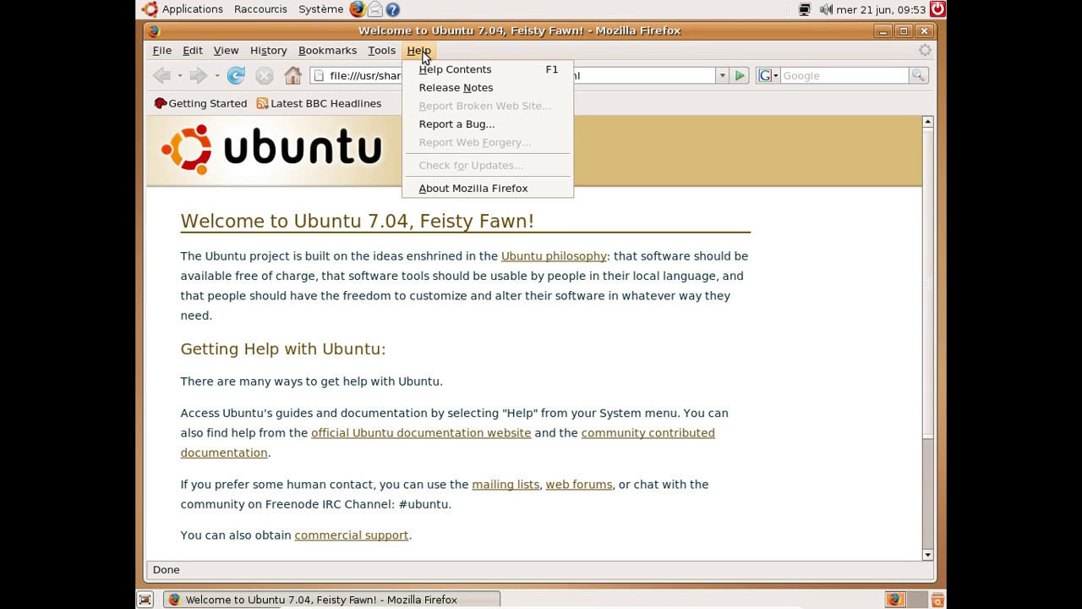
pyautogui.click(462, 185)
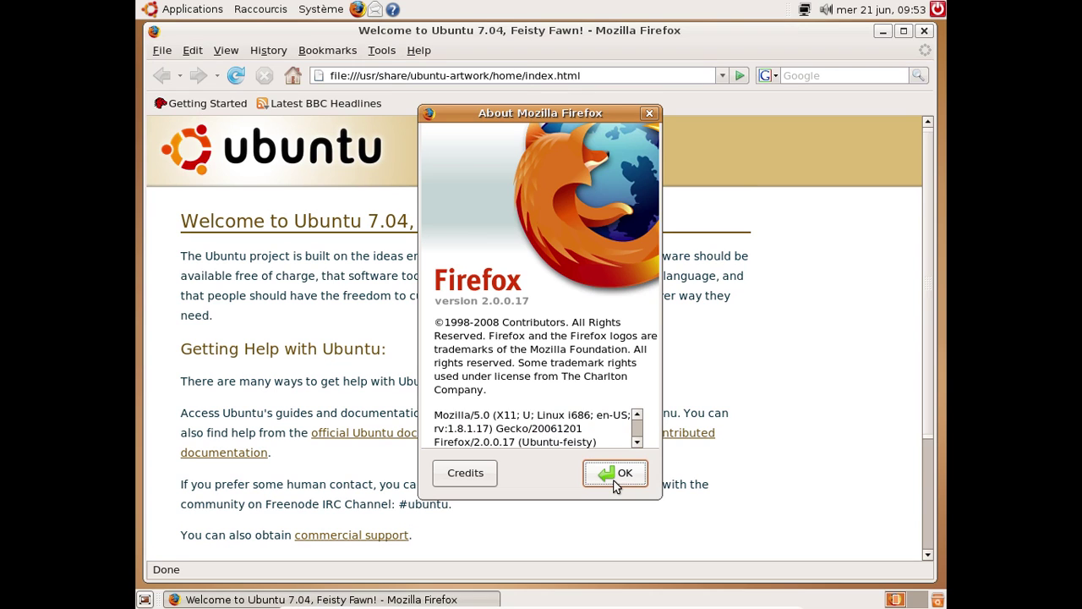
pyautogui.click(615, 479)
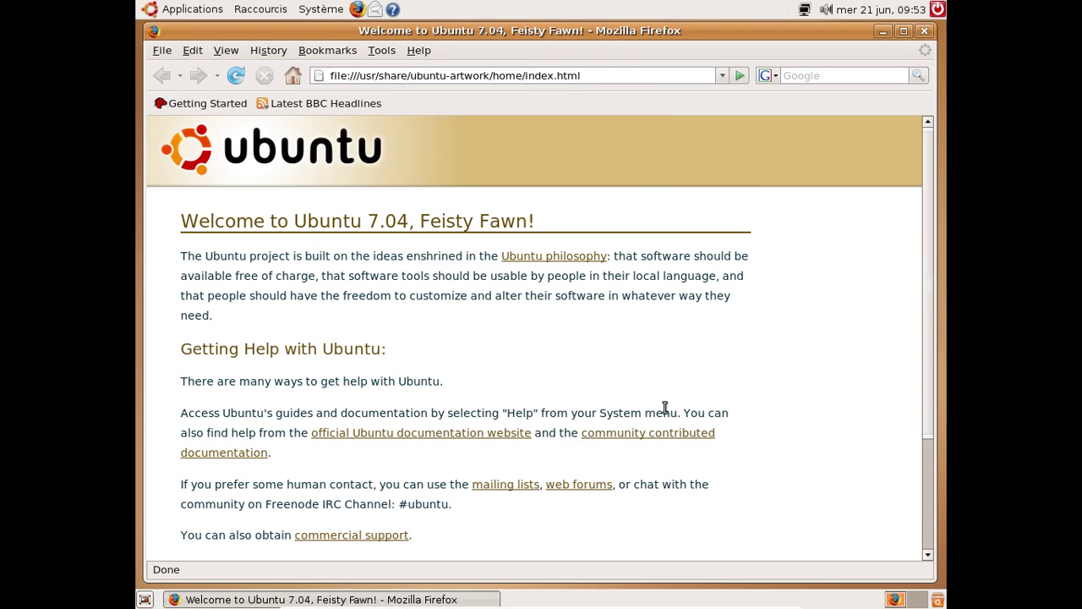
pyautogui.click(925, 32)
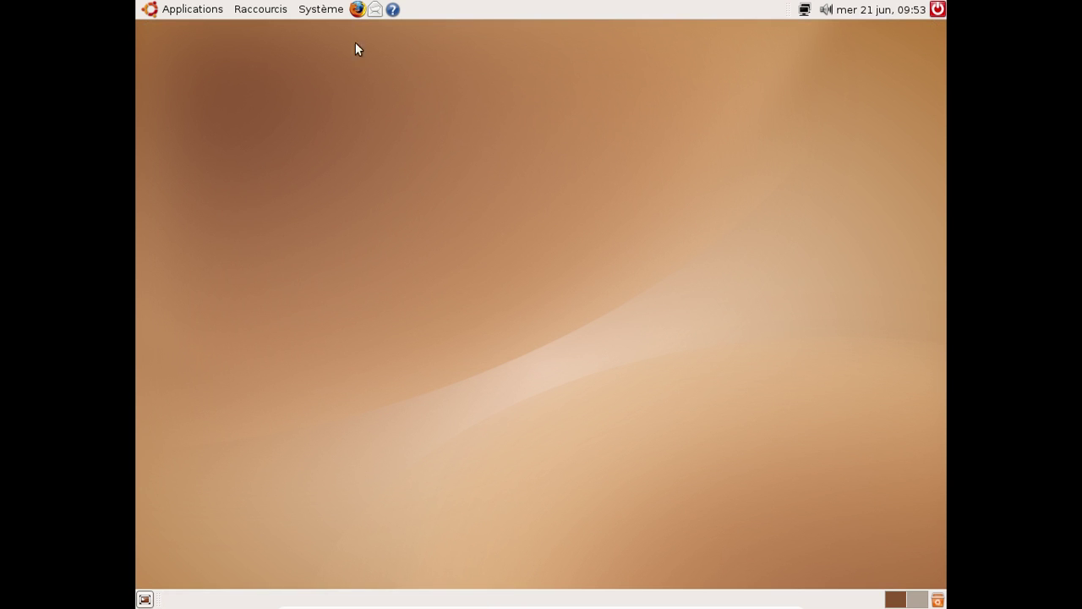
# Open Language Support from System > Administration, authenticating with the administrator password
pyautogui.click(320, 10)
pyautogui.moveTo(332, 65)
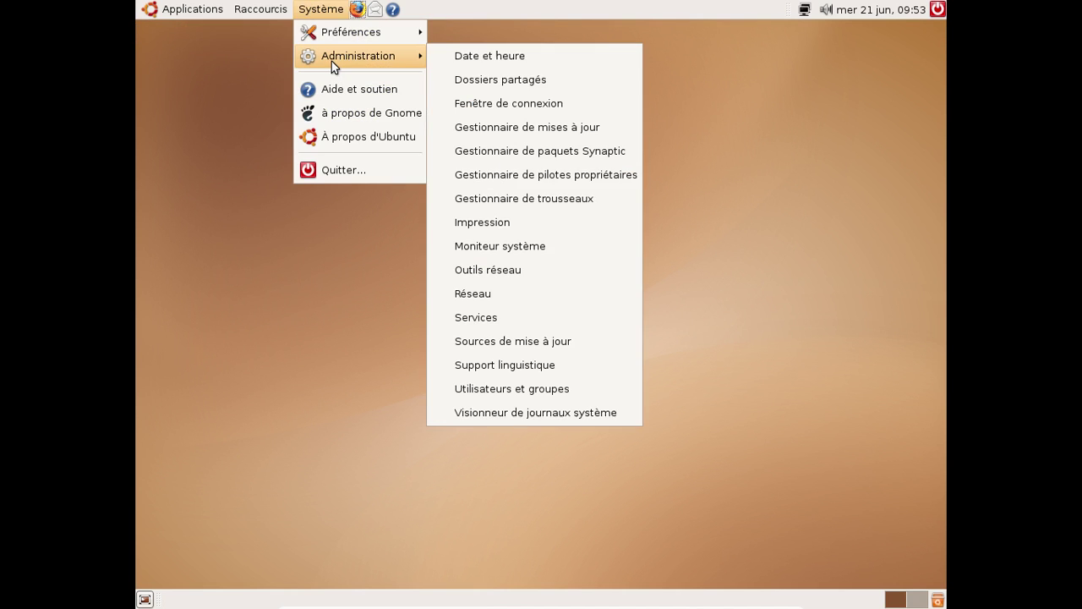
pyautogui.click(593, 359)
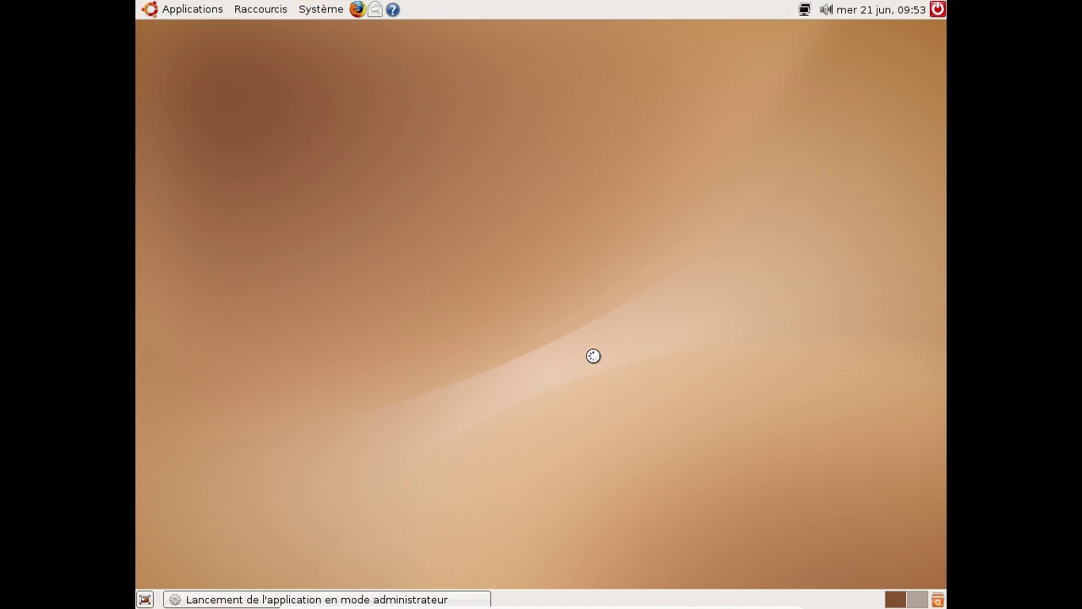
pyautogui.write('••••')
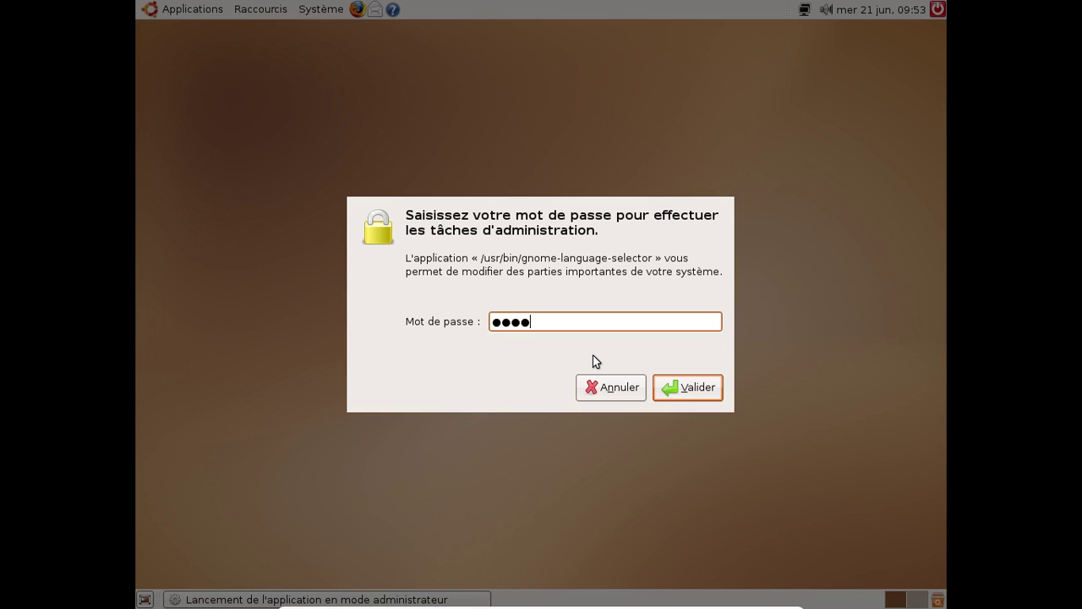
pyautogui.write('••••')
pyautogui.press('Return')
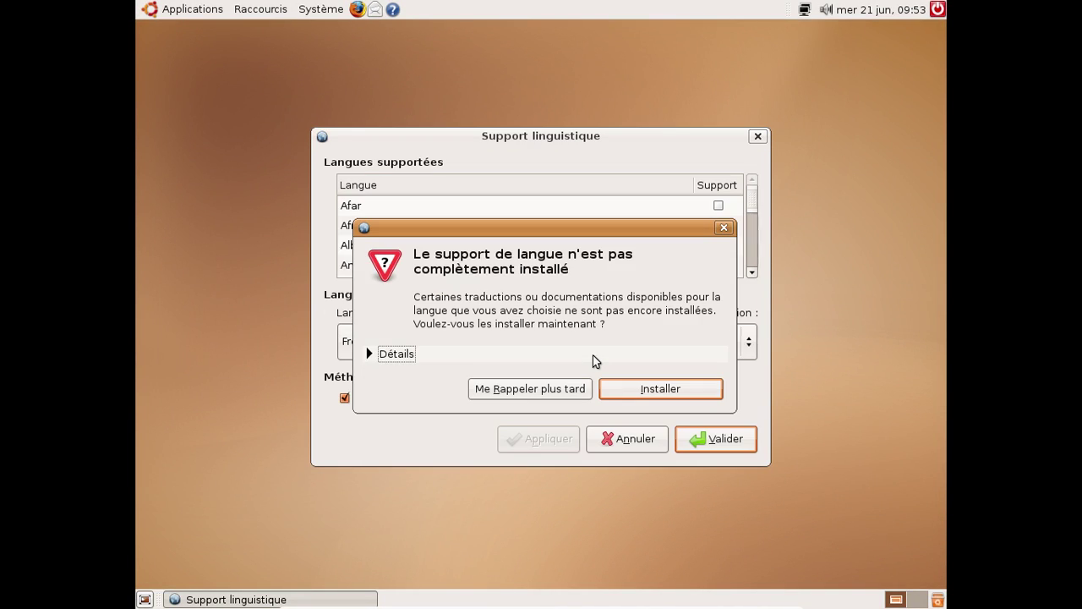
# Install the missing French language packages and dismiss the completion message
pyautogui.click(640, 389)
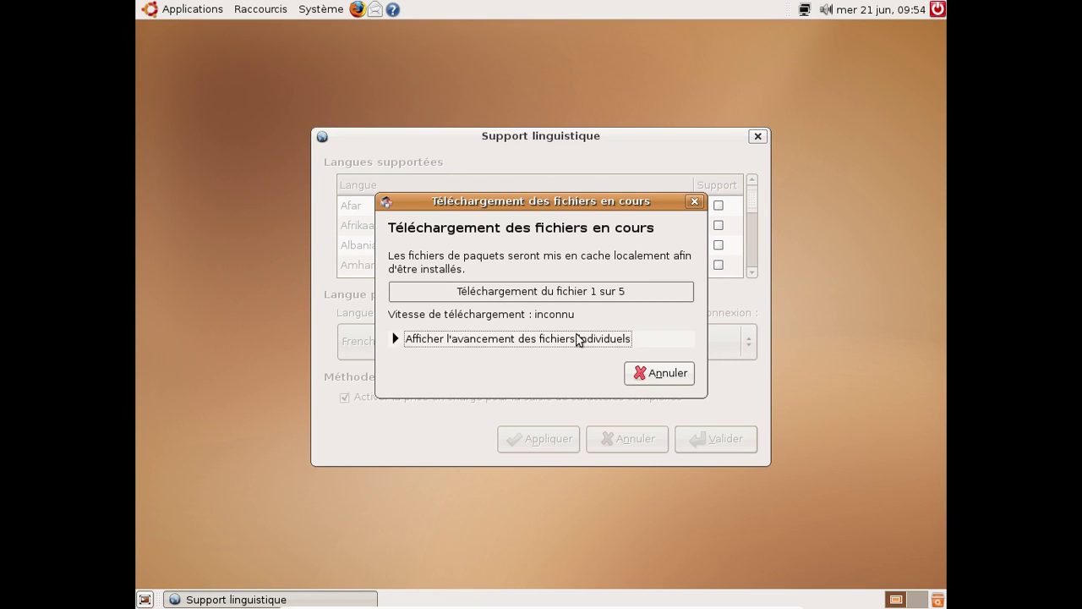
pyautogui.click(572, 337)
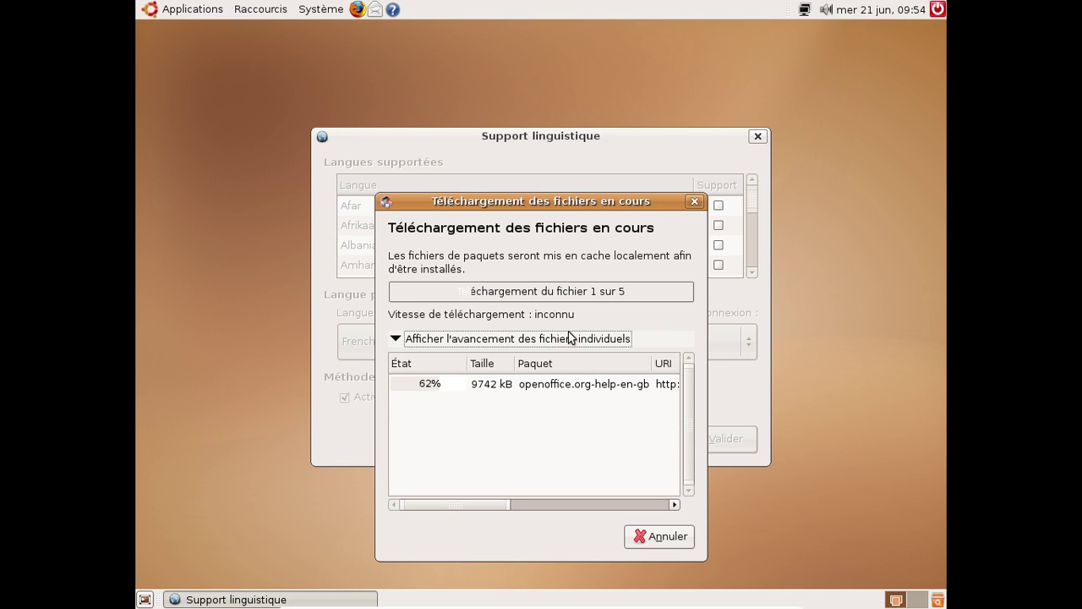
pyautogui.moveTo(495, 504); pyautogui.dragTo(672, 504)
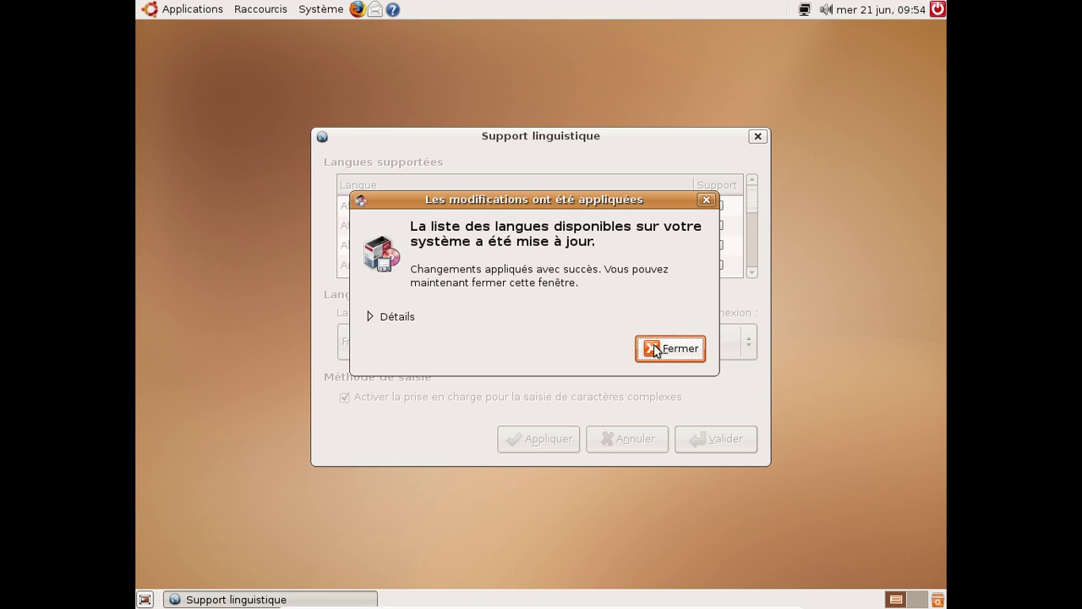
pyautogui.click(668, 345)
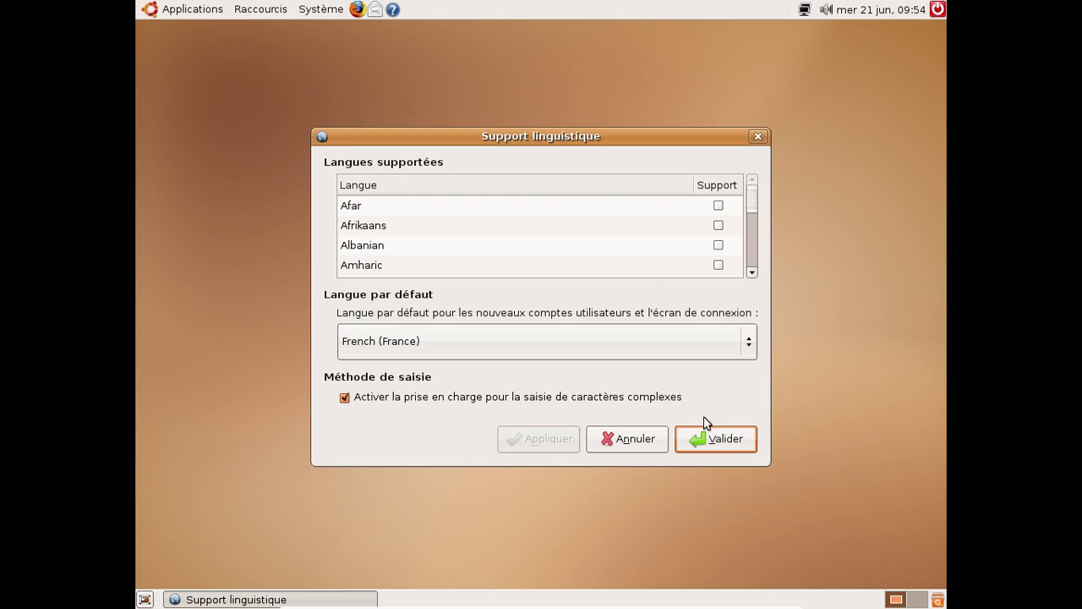
# Enable the 3D desktop effects, then exit full screen and move the VM window right
pyautogui.click(756, 137)
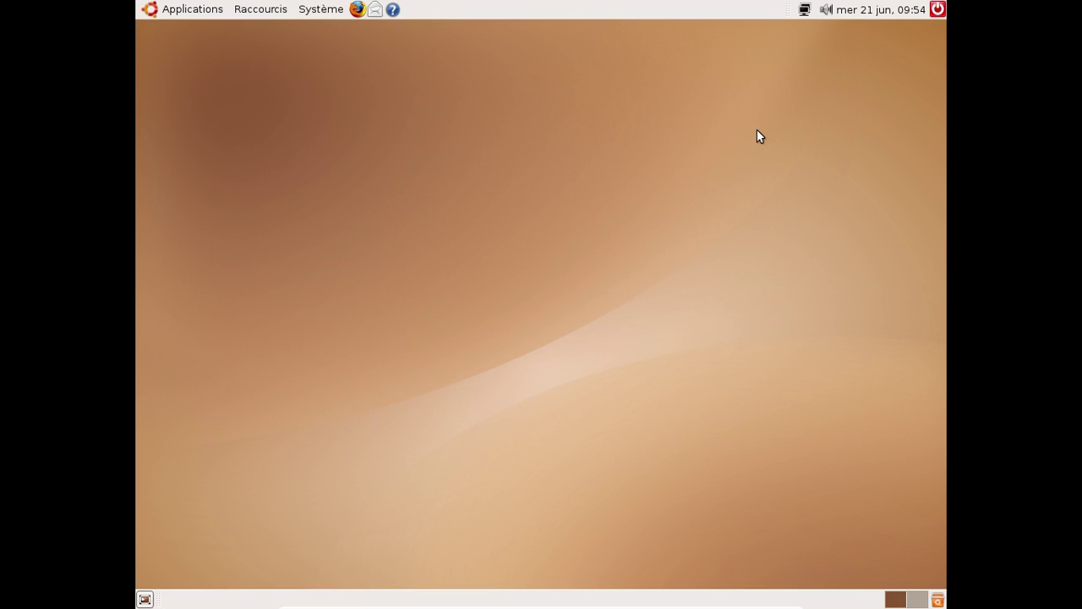
pyautogui.click(326, 10)
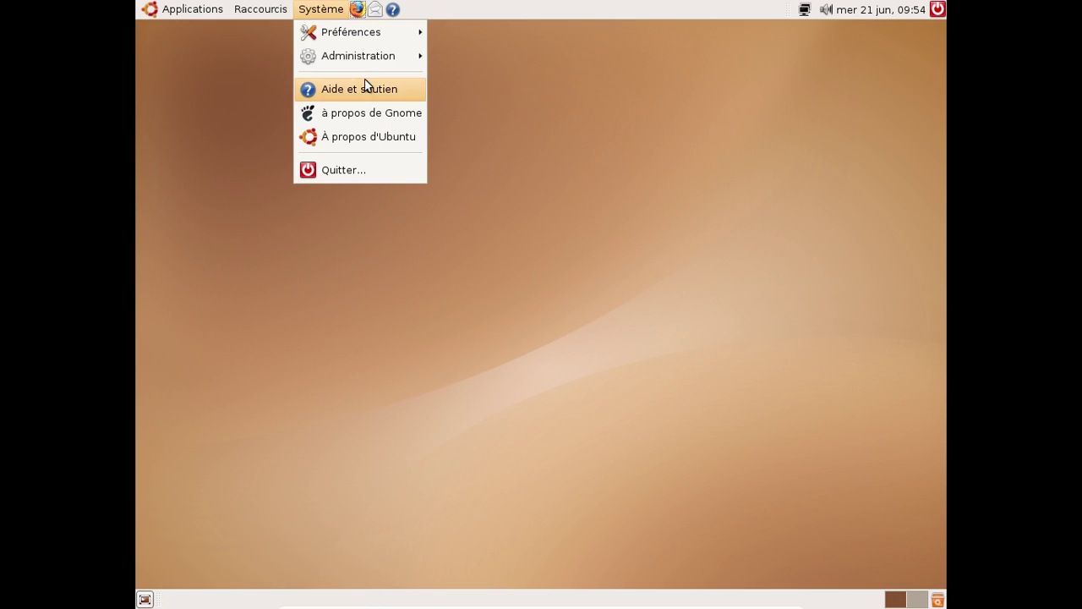
pyautogui.moveTo(355, 67)
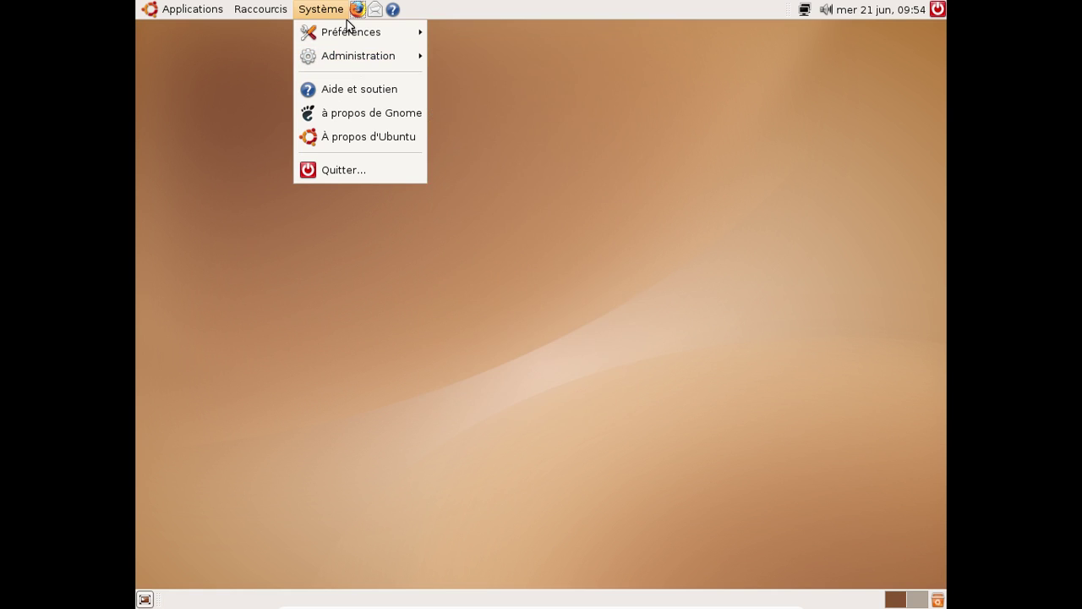
pyautogui.moveTo(351, 34)
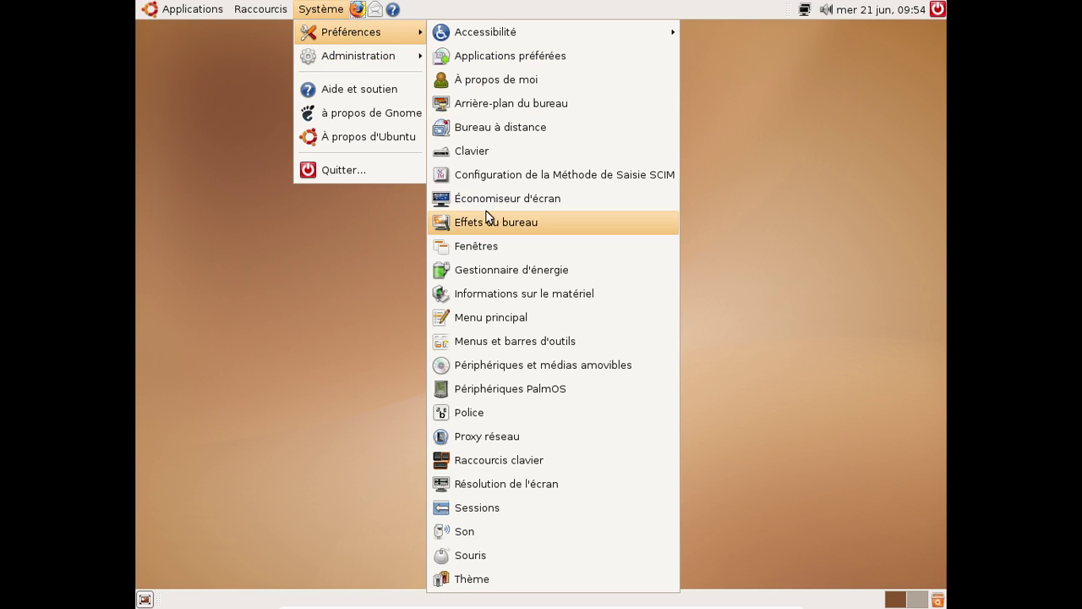
pyautogui.click(457, 222)
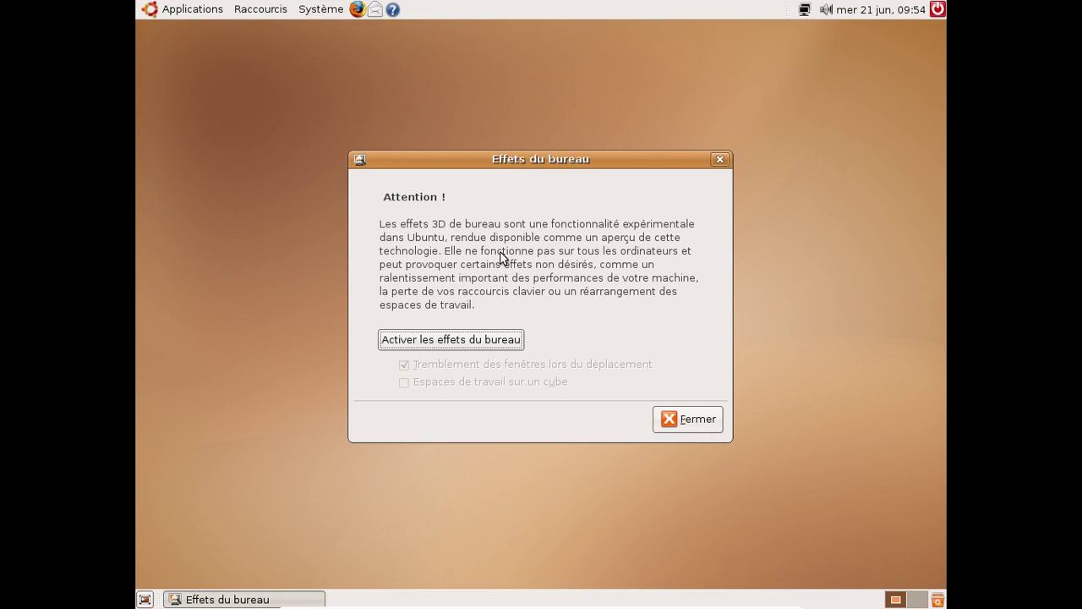
pyautogui.click(473, 340)
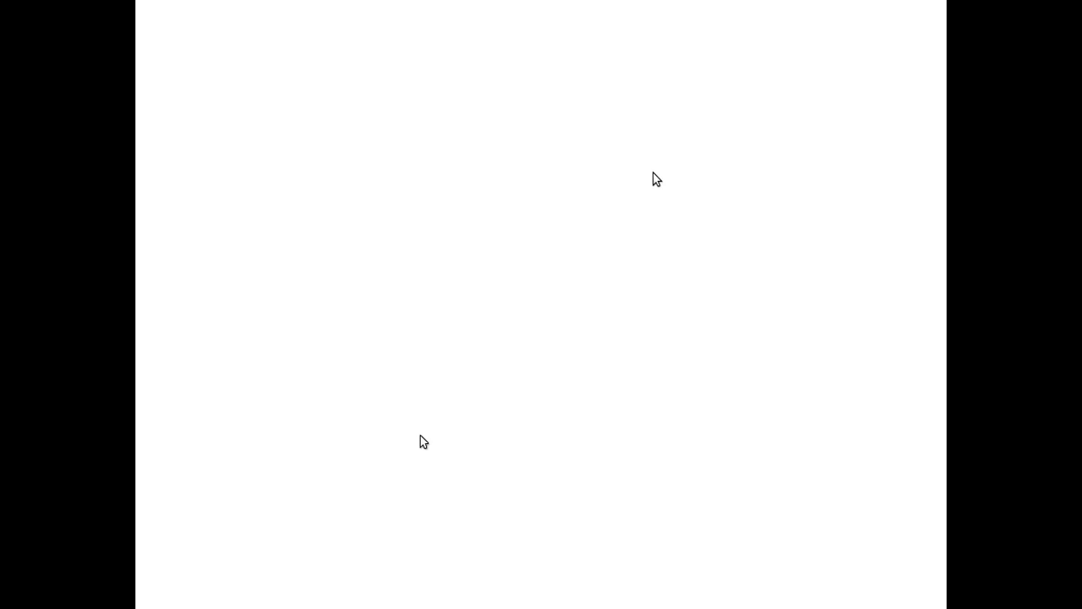
pyautogui.press('Control_R+f')
pyautogui.moveTo(566, 34); pyautogui.dragTo(736, 34)
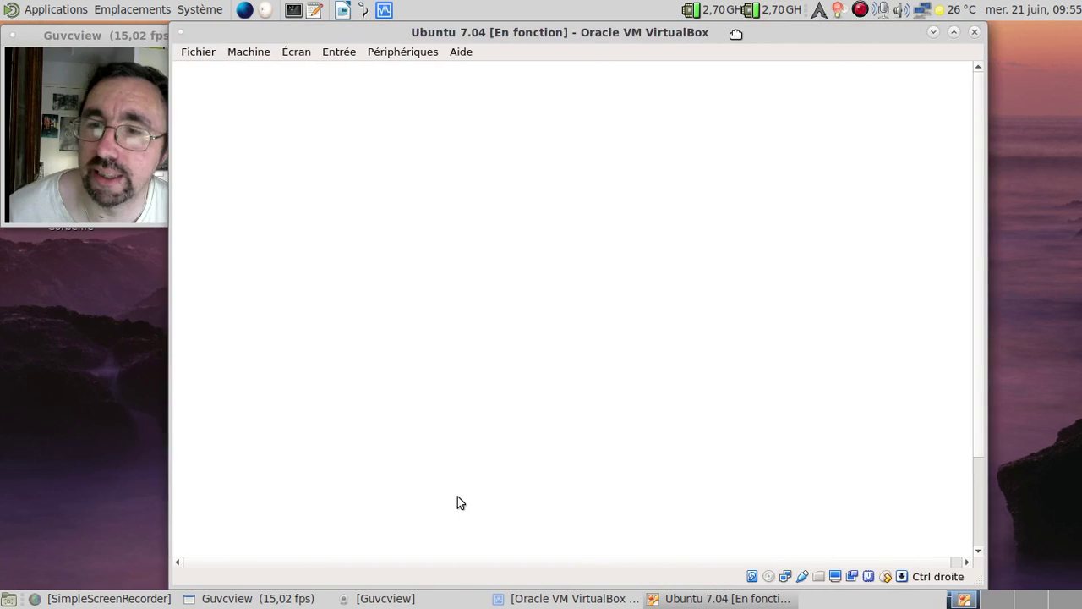
# Restart the Ubuntu 7.04 virtual machine via Machine > Redémarrage and confirm
pyautogui.click(420, 53)
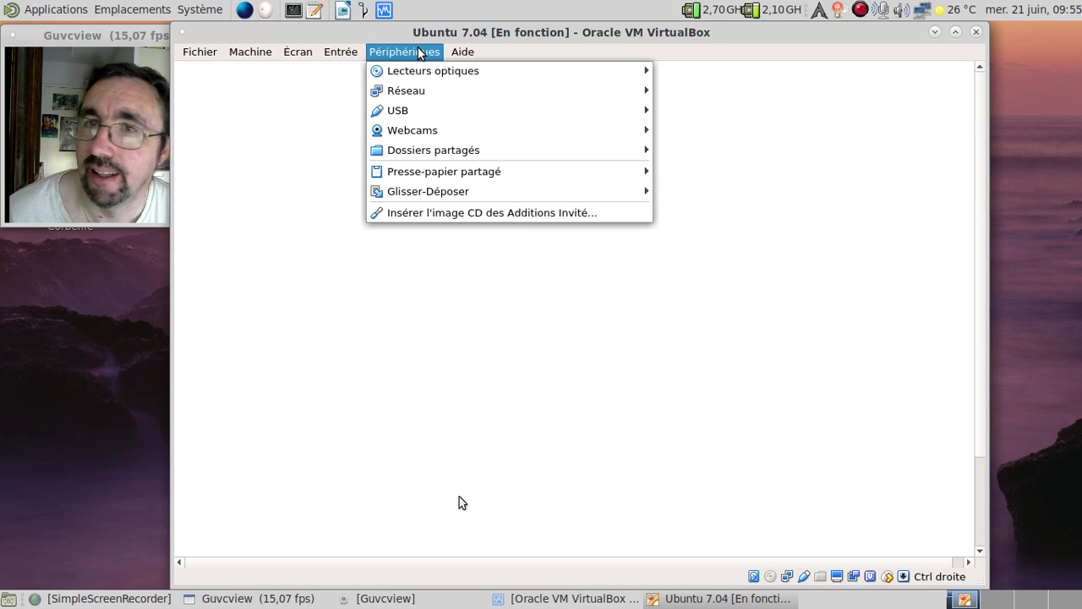
pyautogui.moveTo(201, 52)
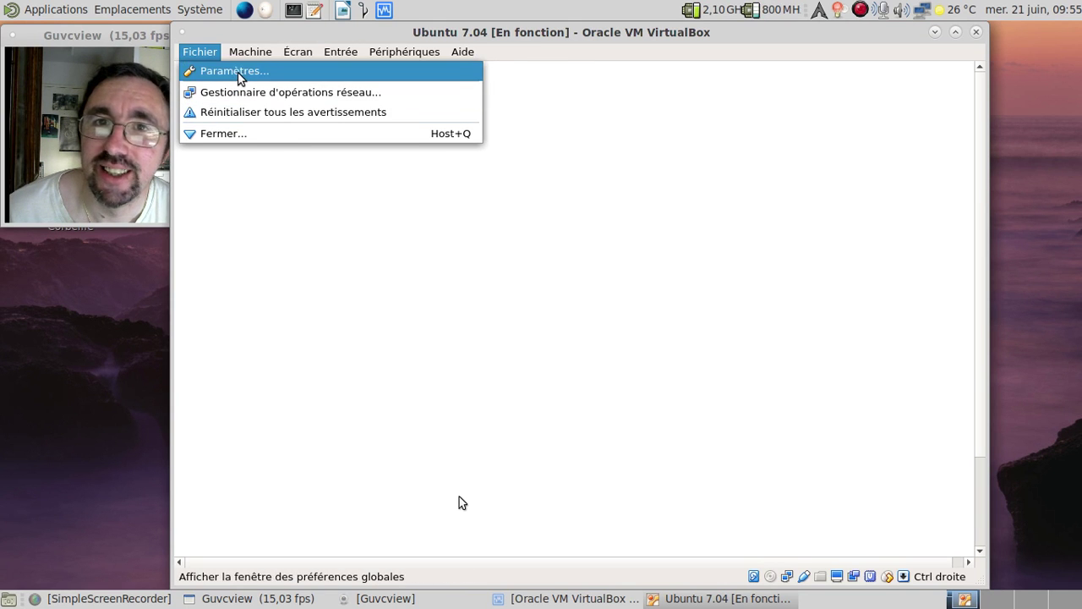
pyautogui.moveTo(245, 59)
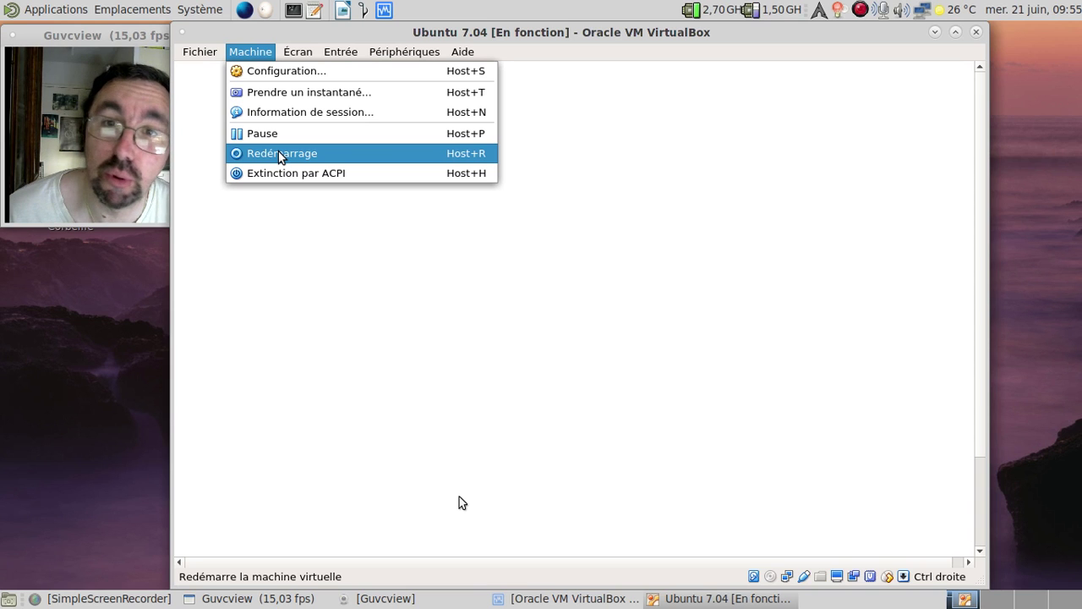
pyautogui.click(279, 154)
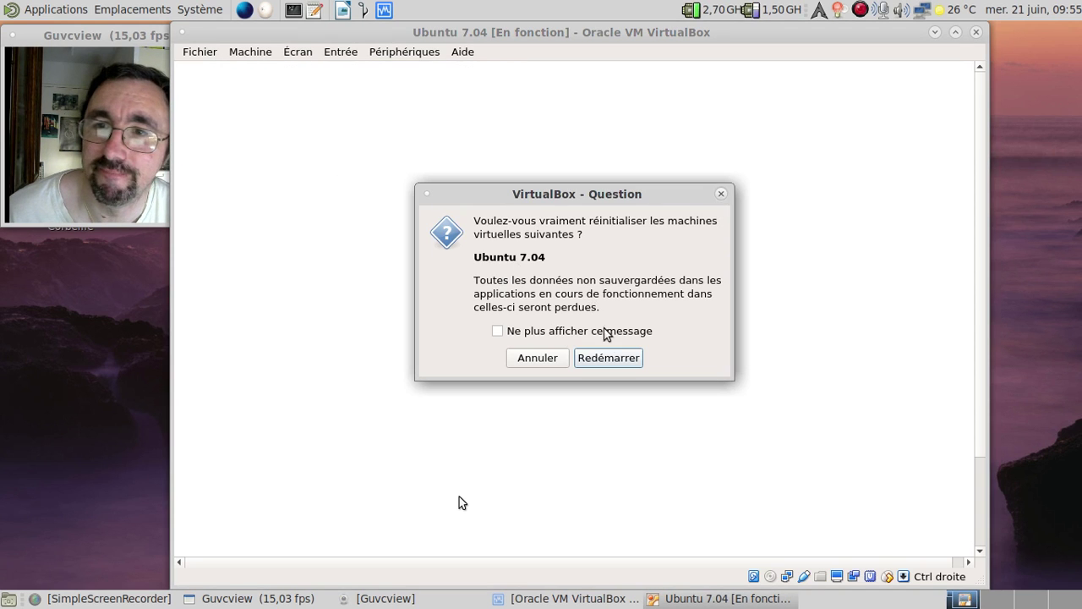
pyautogui.click(615, 357)
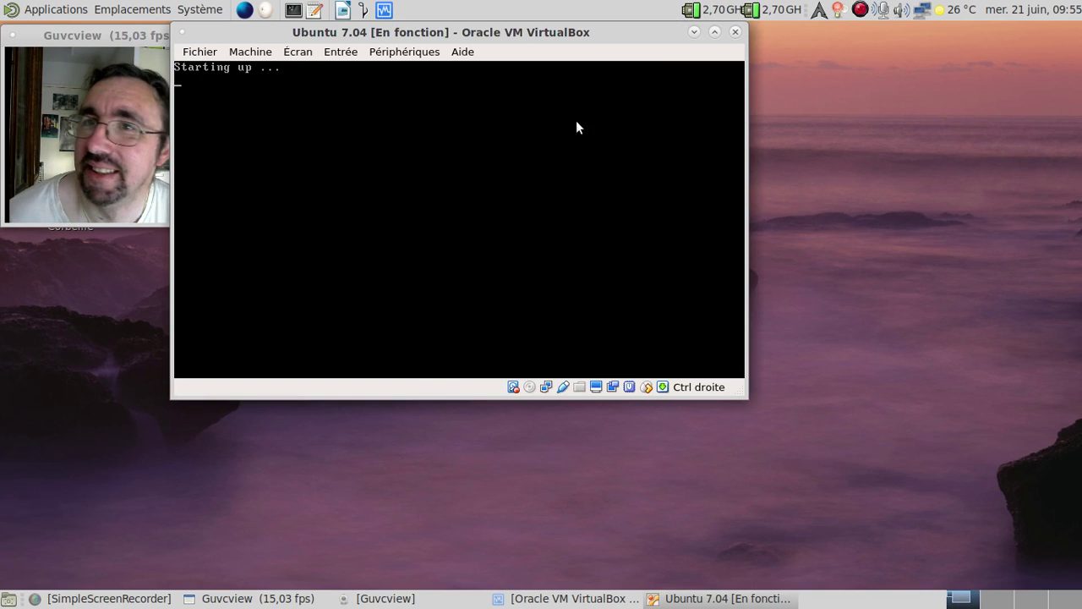
# Move, maximize and restore the VM window, then switch it to full screen
pyautogui.moveTo(502, 34); pyautogui.dragTo(592, 41)
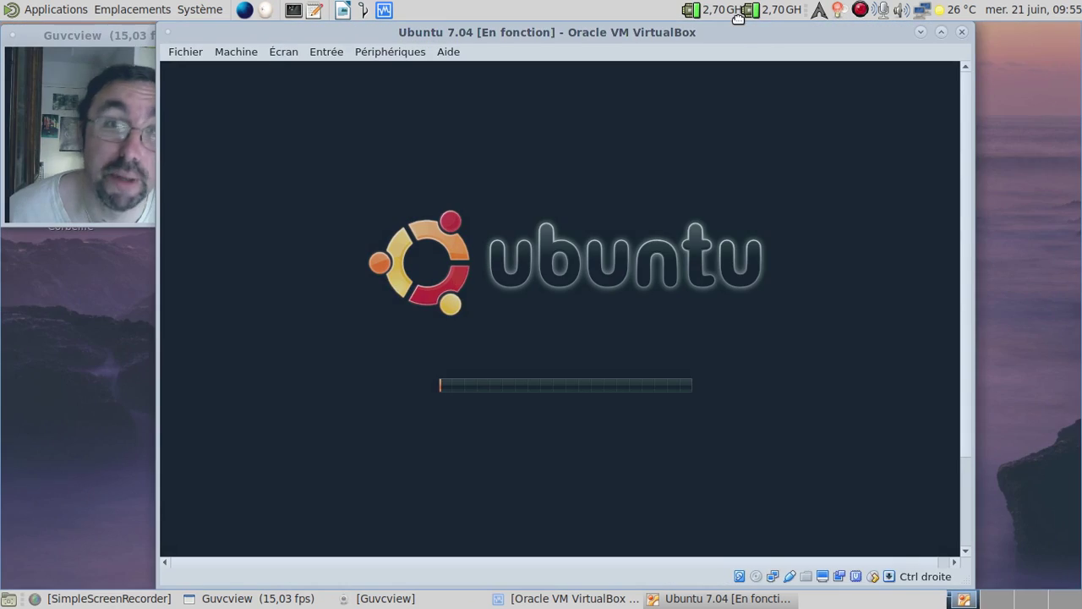
pyautogui.doubleClick(676, 31)
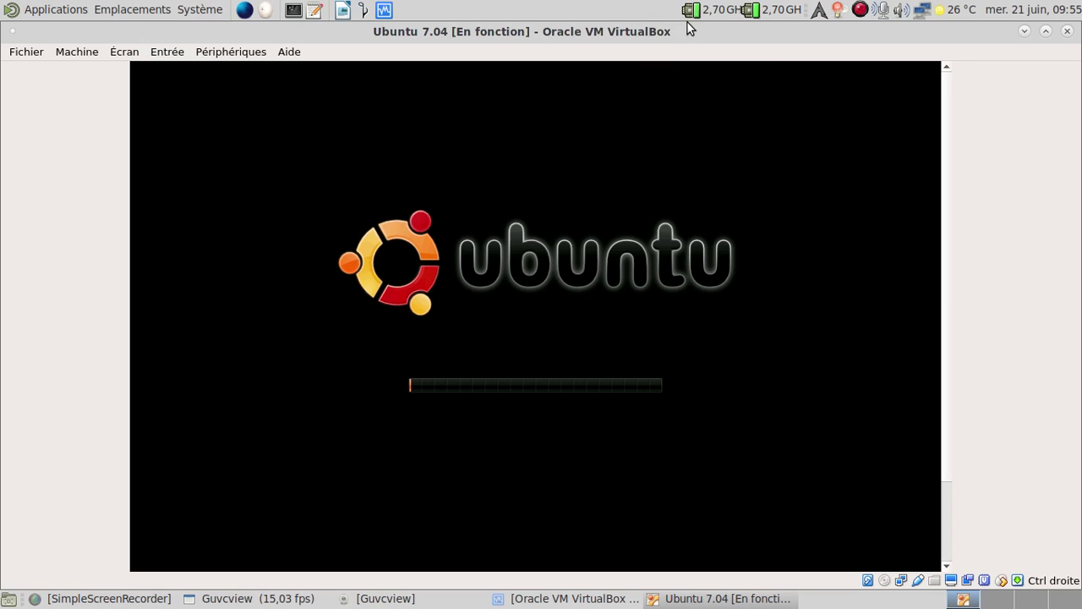
pyautogui.doubleClick(676, 30)
pyautogui.press('Control_R+f')
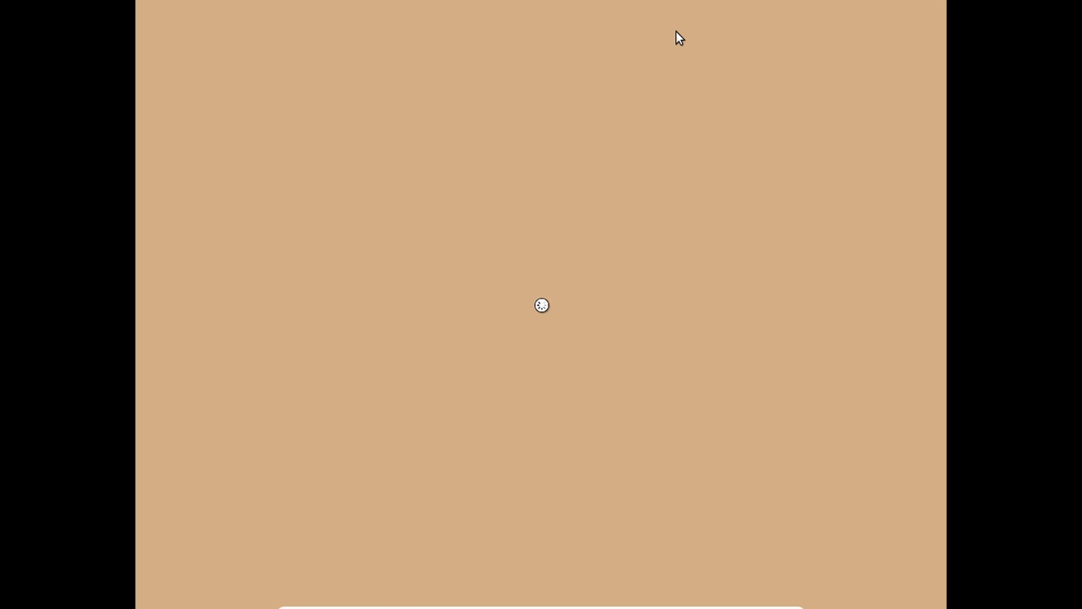
# Log into the guest desktop with the user's username and password
pyautogui.write('fredo')
pyautogui.press('Return')
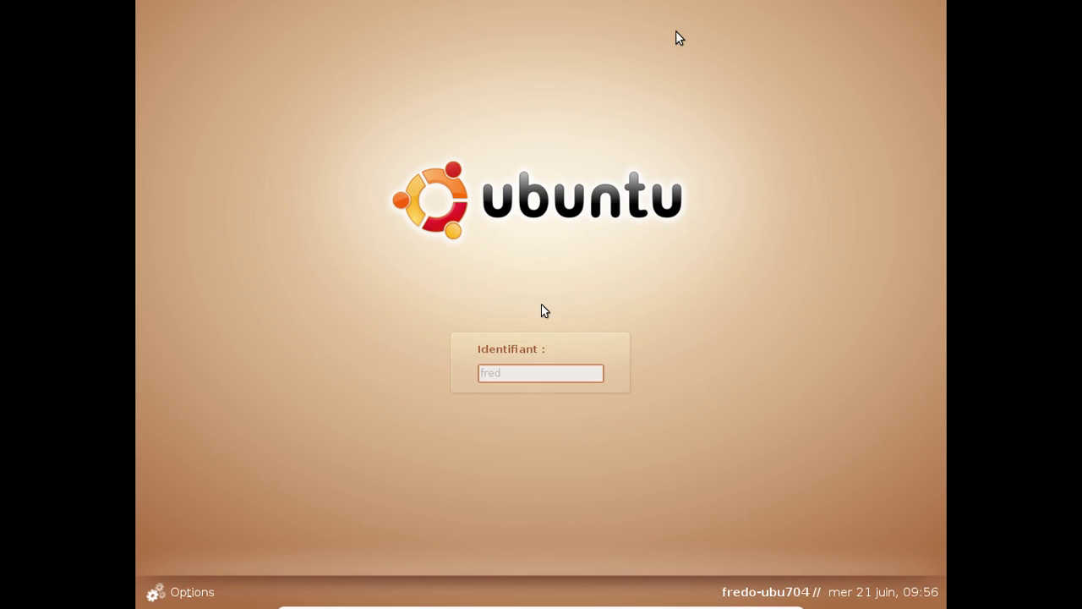
pyautogui.write('*******')
pyautogui.press('Return')
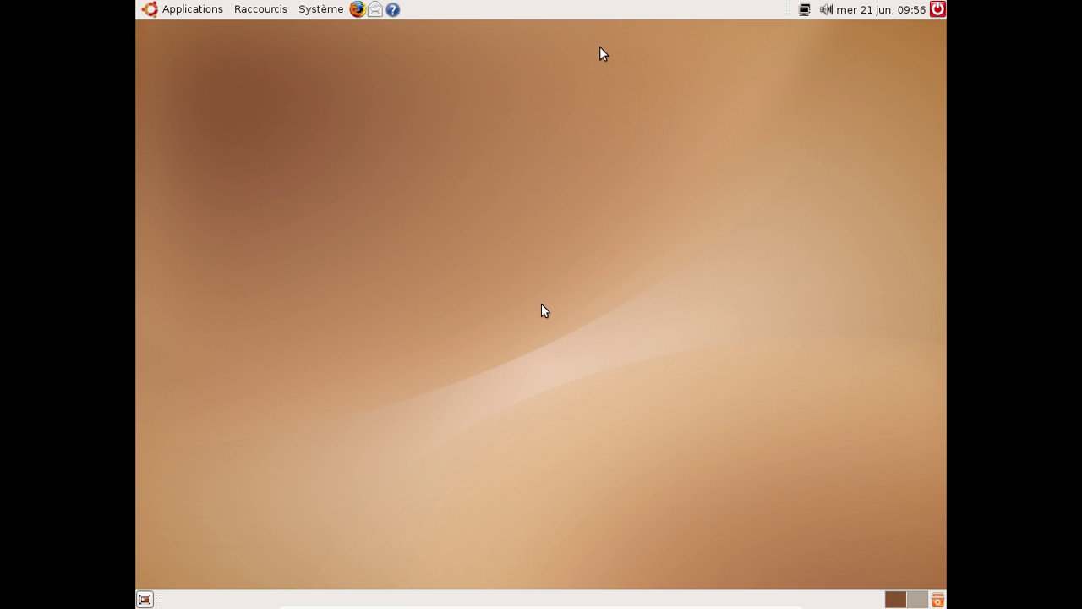
# Launch GIMP from Applications > Images
pyautogui.click(198, 10)
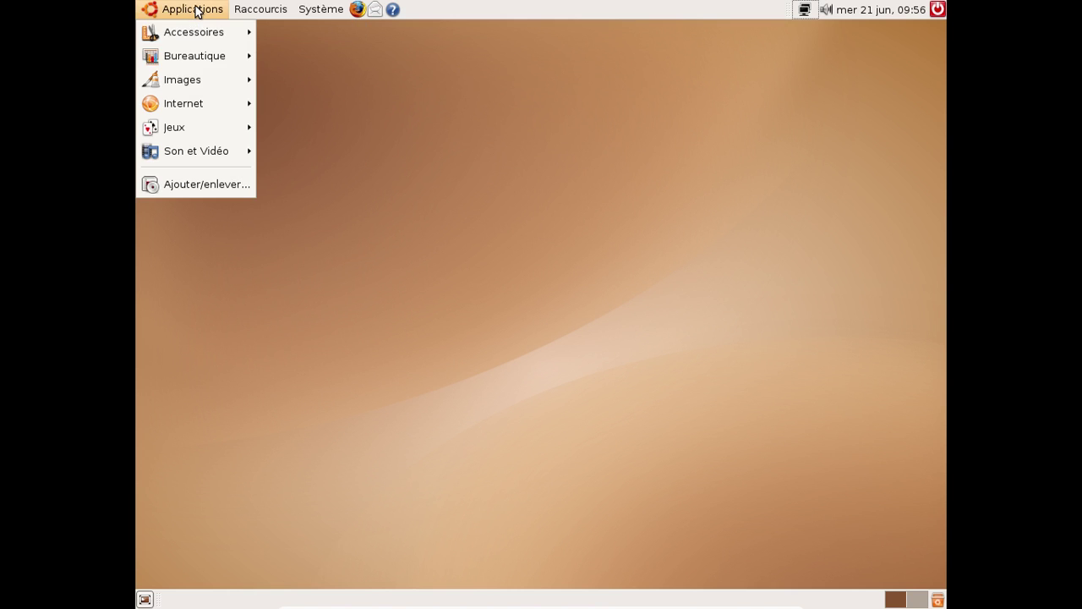
pyautogui.moveTo(191, 78)
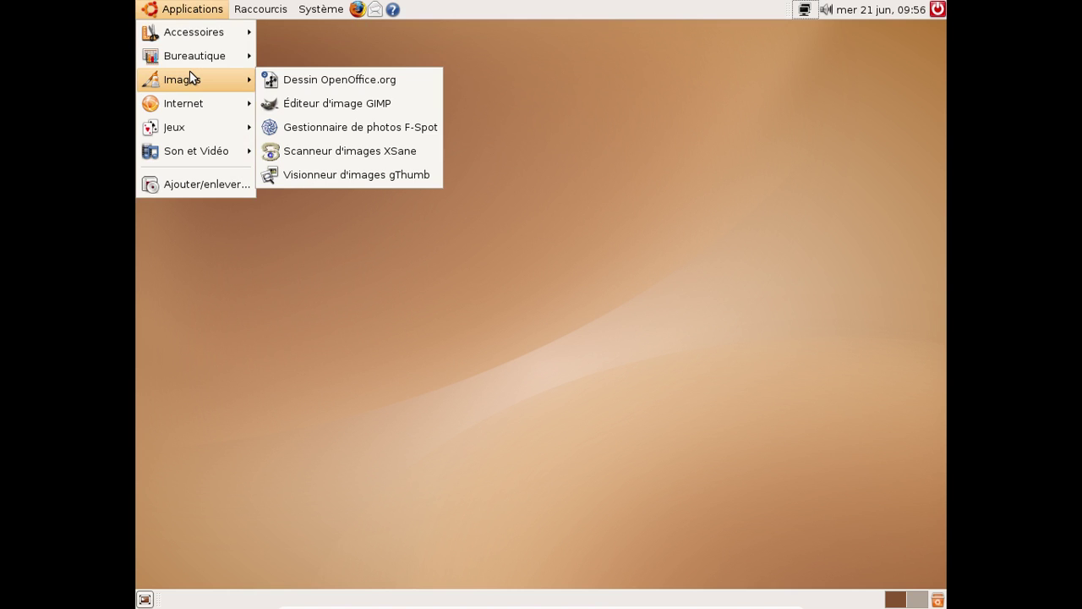
pyautogui.click(390, 102)
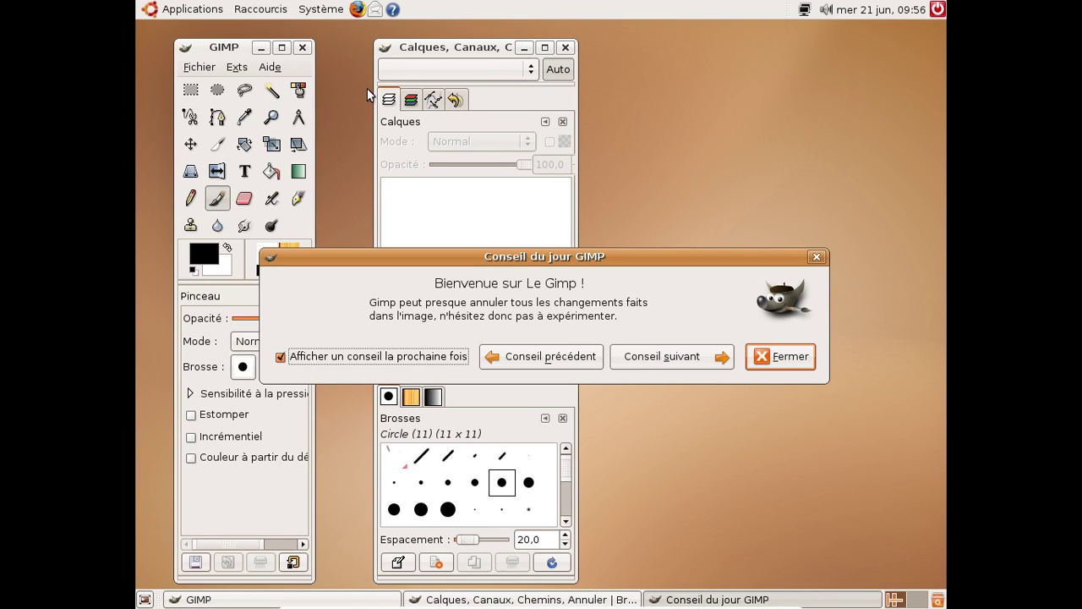
# Dismiss the tip of the day and create a new 420x300 image
pyautogui.click(782, 355)
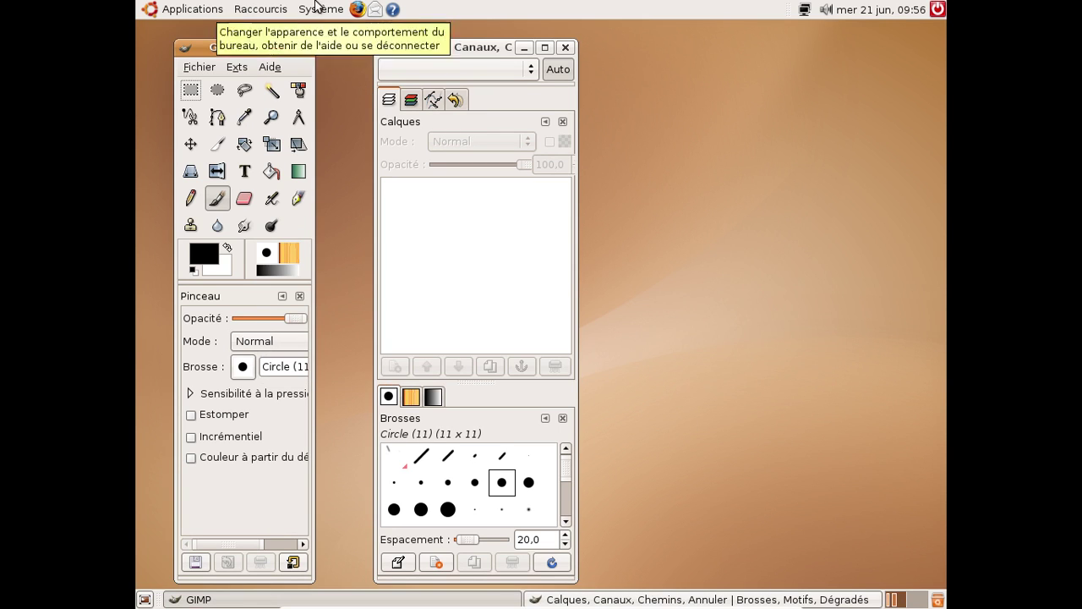
pyautogui.moveTo(779, 23)
pyautogui.mouseDown()
pyautogui.moveTo(829, 37)
pyautogui.moveTo(788, 40)
pyautogui.mouseUp()
pyautogui.click(197, 70)
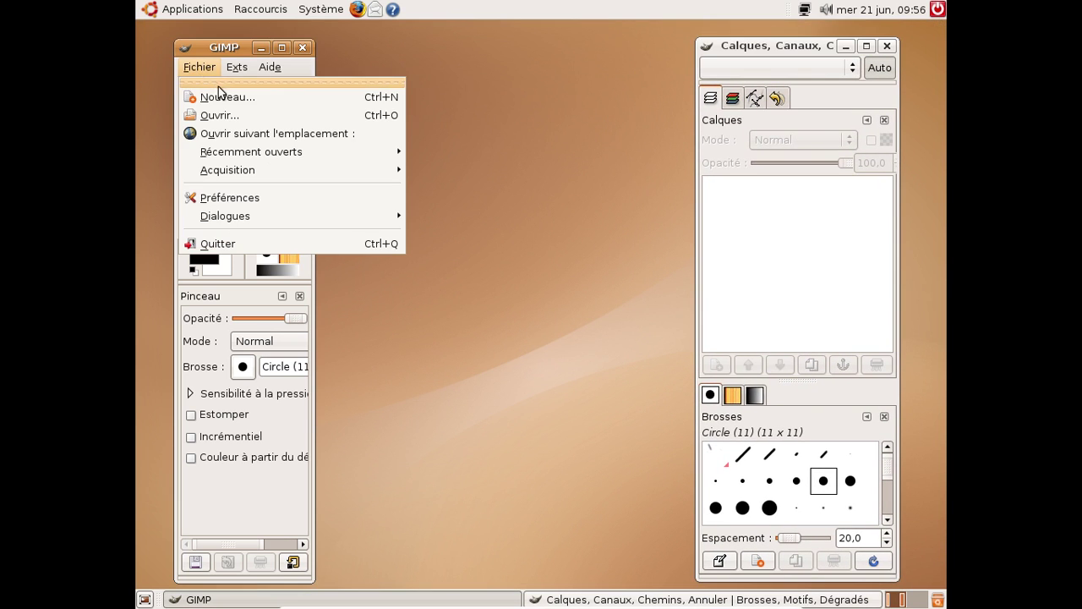
pyautogui.click(227, 97)
pyautogui.click(695, 390)
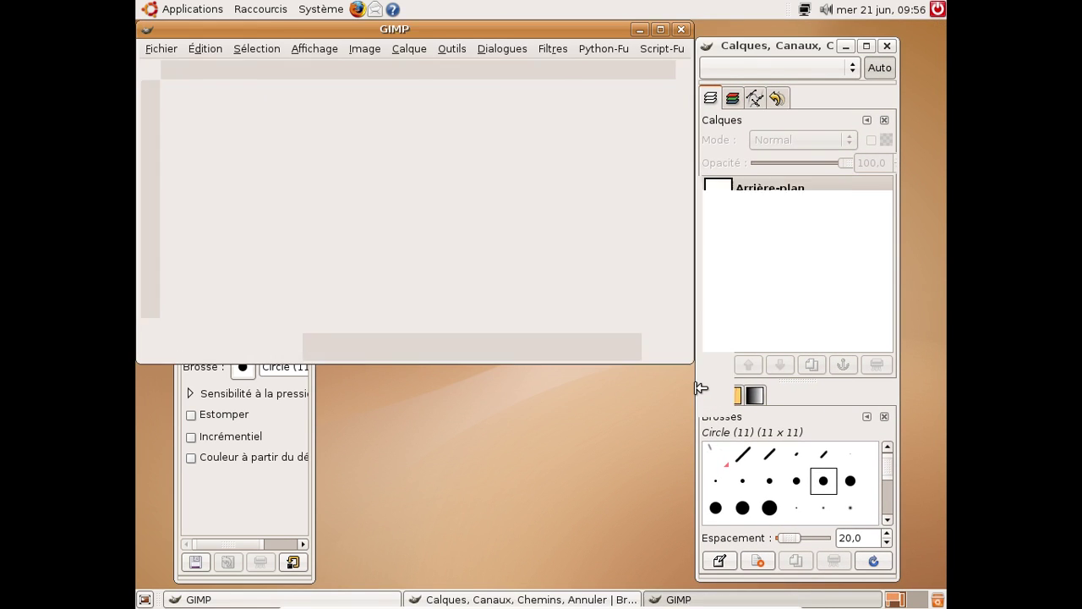
# Apply the Script-Fu Coffee Stains decoration with 3 stains and enlarge the image window
pyautogui.click(651, 49)
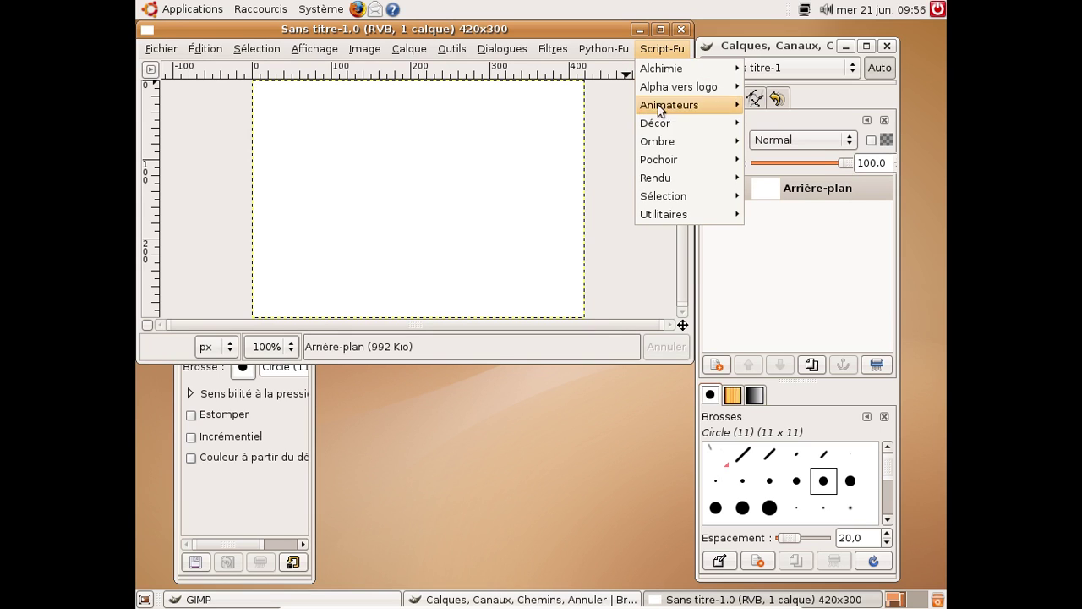
pyautogui.moveTo(673, 167)
pyautogui.moveTo(673, 148)
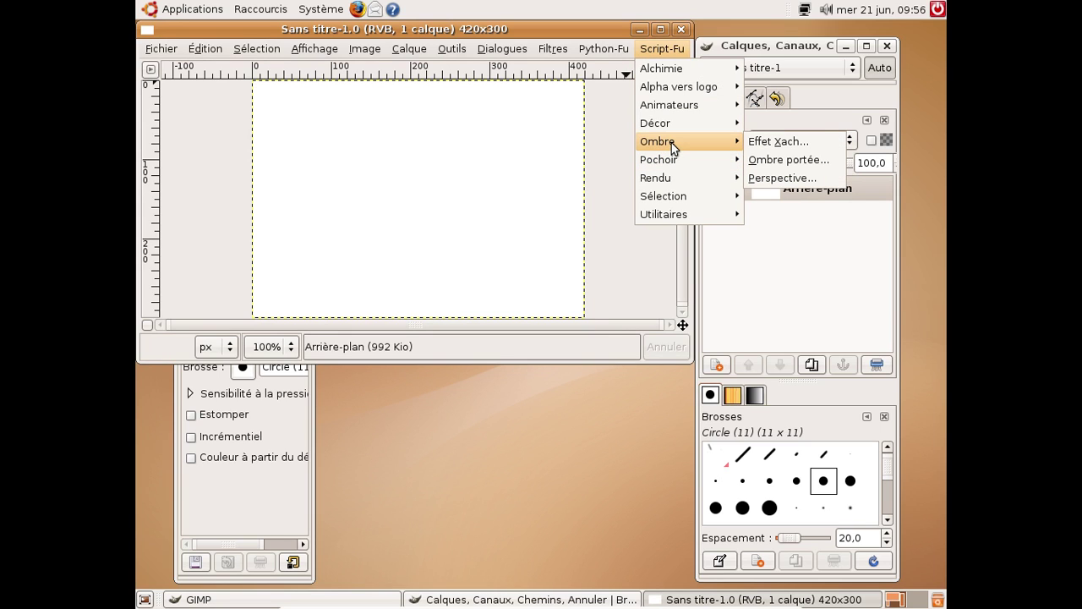
pyautogui.moveTo(665, 127)
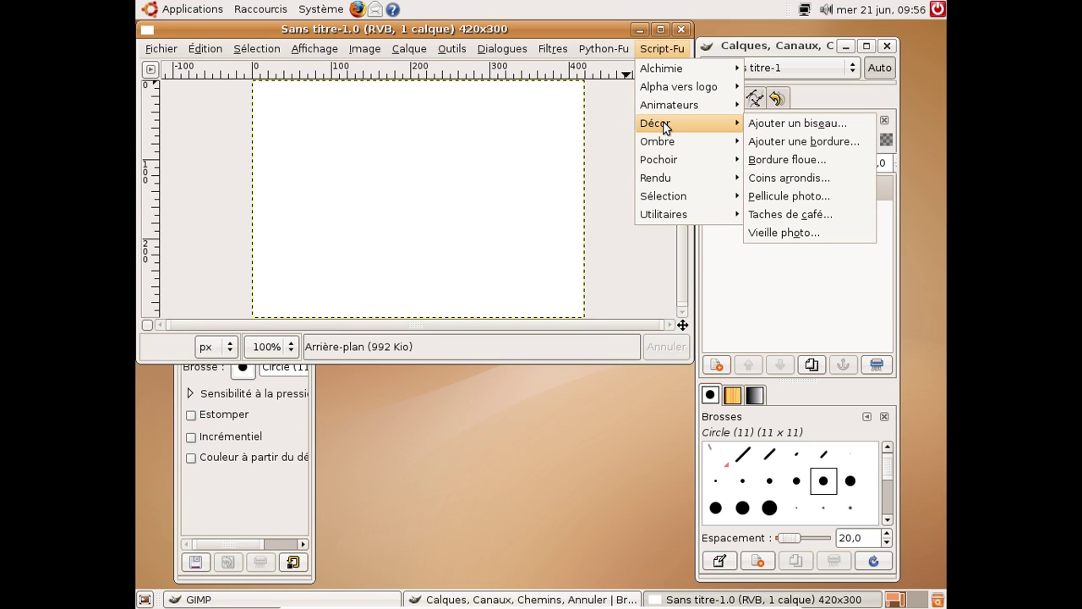
pyautogui.click(799, 213)
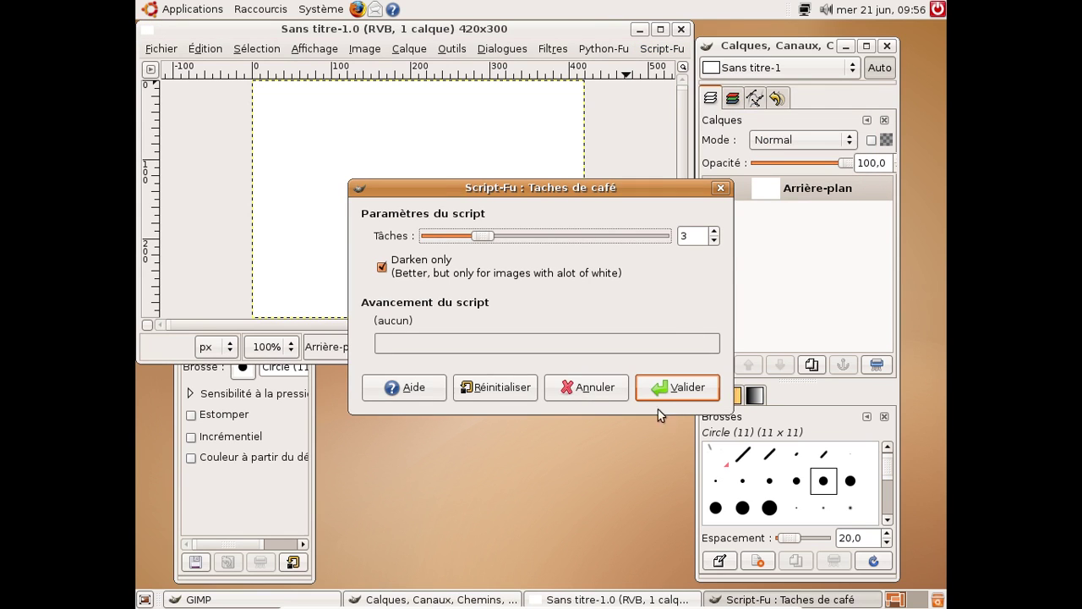
pyautogui.click(660, 394)
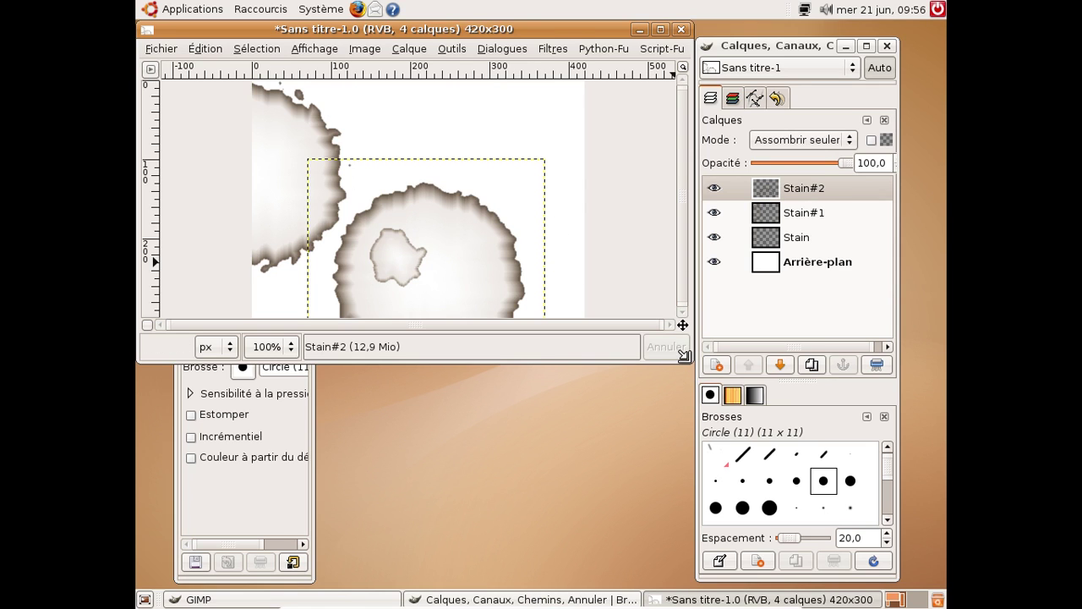
pyautogui.moveTo(692, 369); pyautogui.dragTo(827, 461)
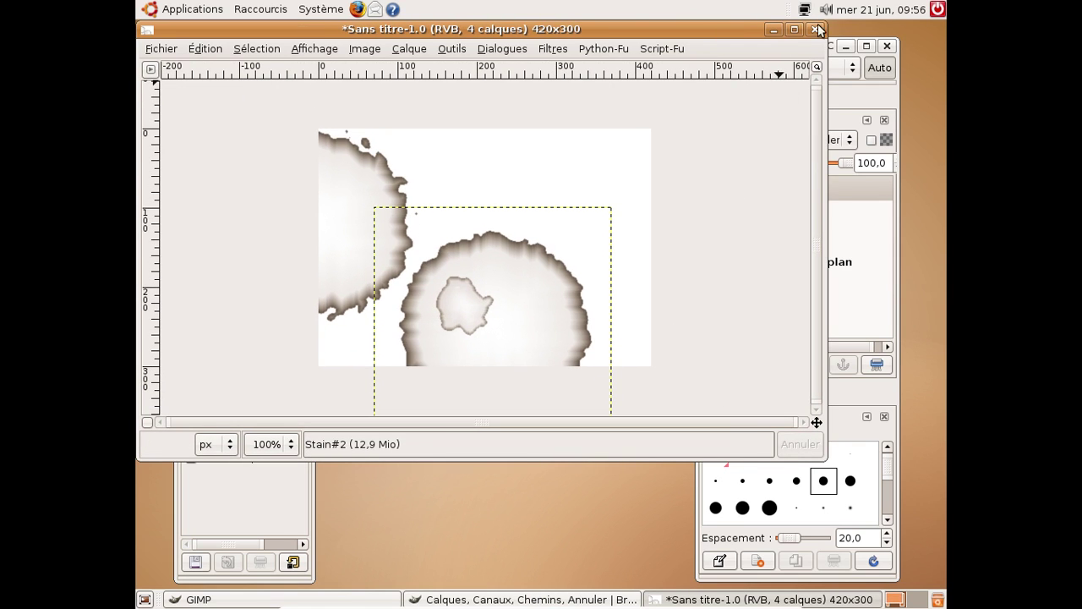
# Apply the Python-Fu Clothify cloth texture to the stained image
pyautogui.click(606, 51)
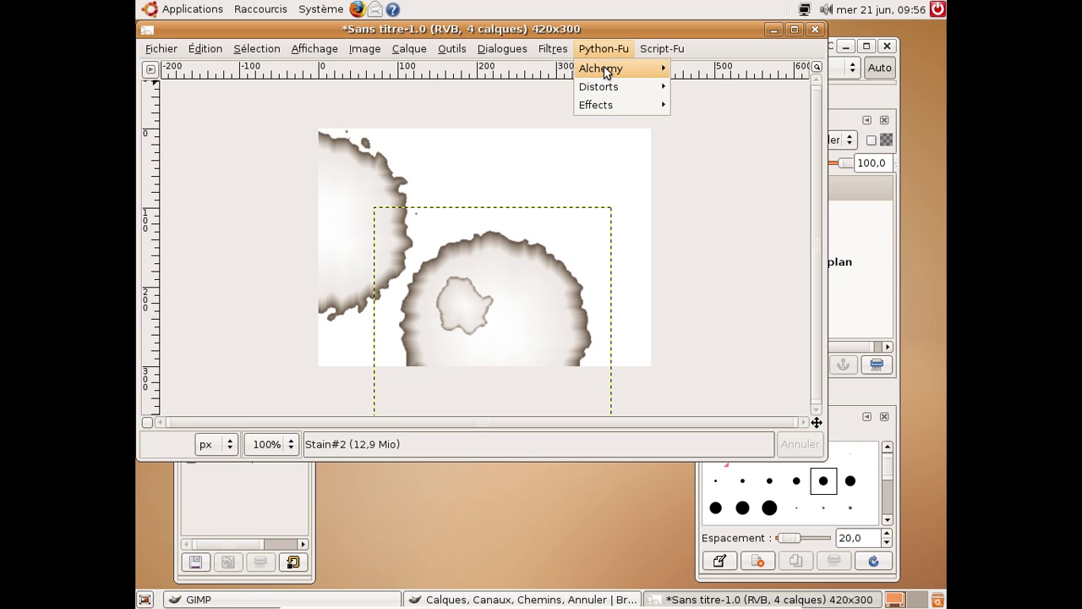
pyautogui.moveTo(605, 74)
pyautogui.click(706, 68)
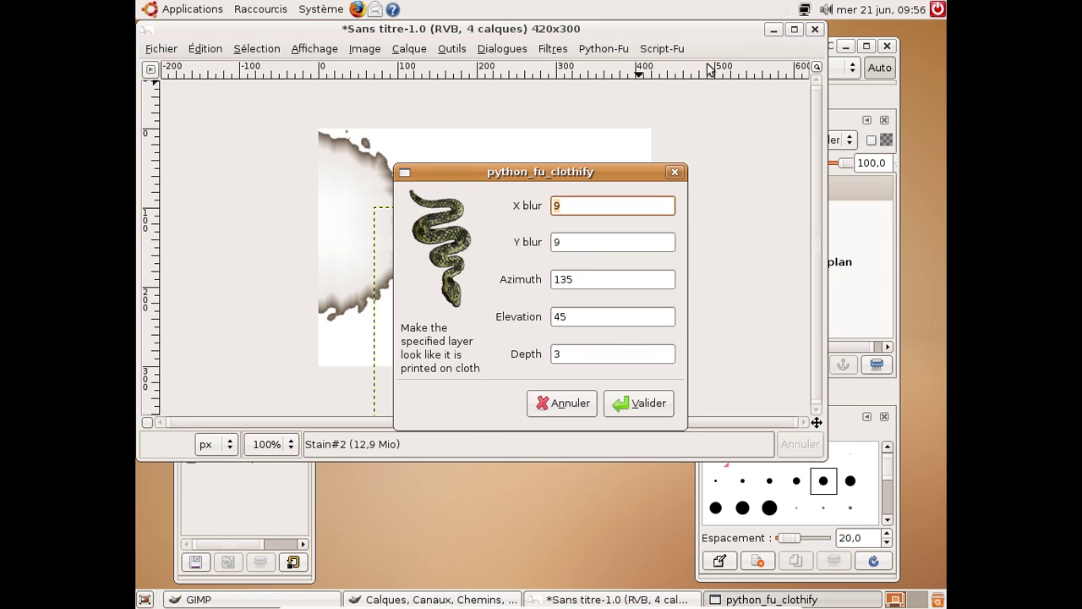
pyautogui.click(614, 414)
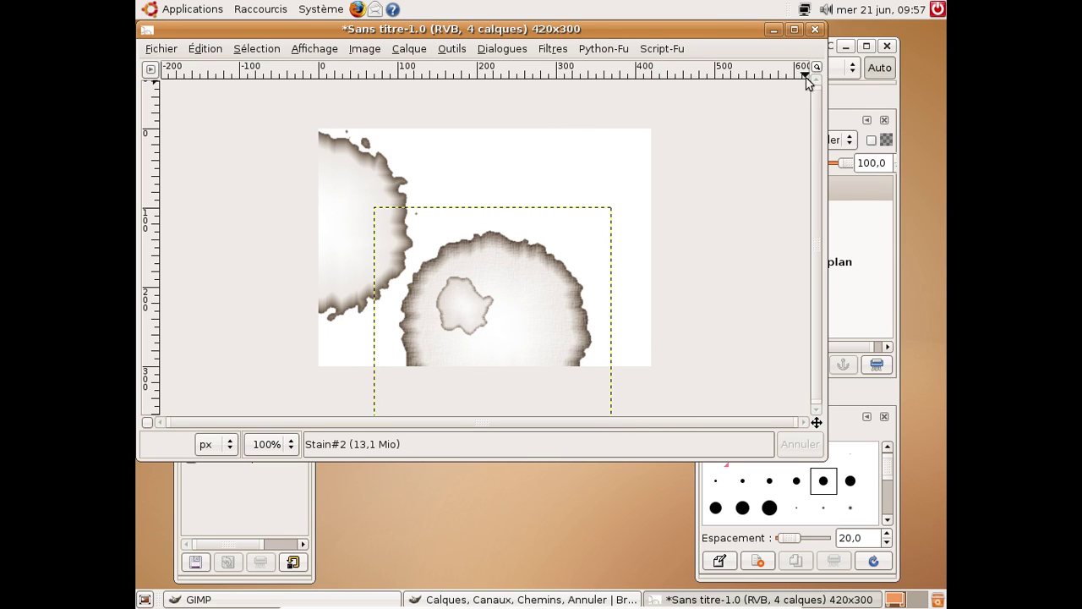
# Discard the image without saving and check the About GIMP version 2.2.13
pyautogui.click(815, 30)
pyautogui.click(396, 313)
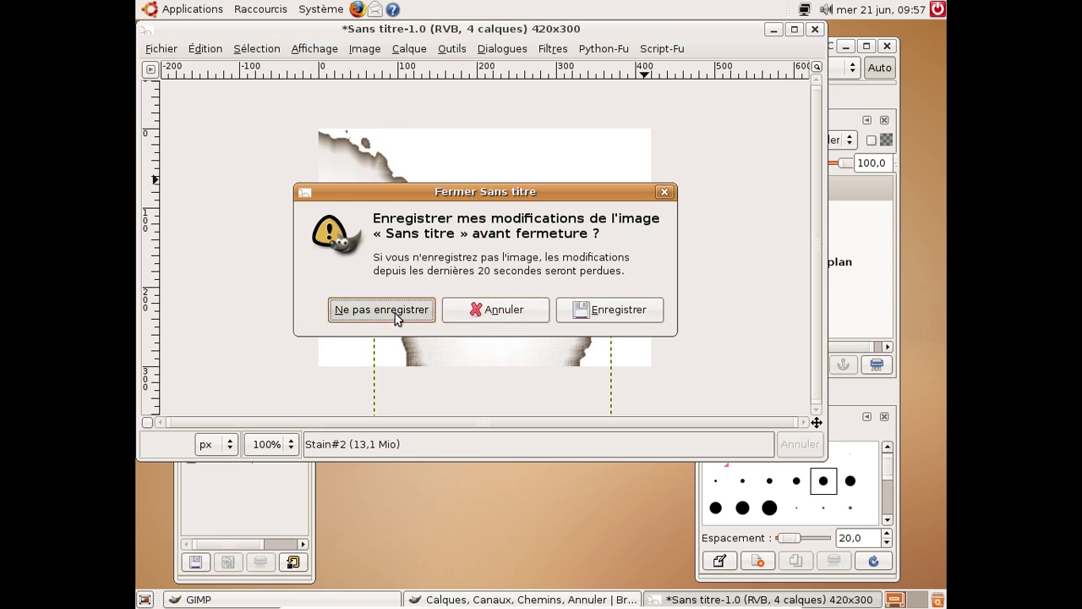
pyautogui.click(270, 67)
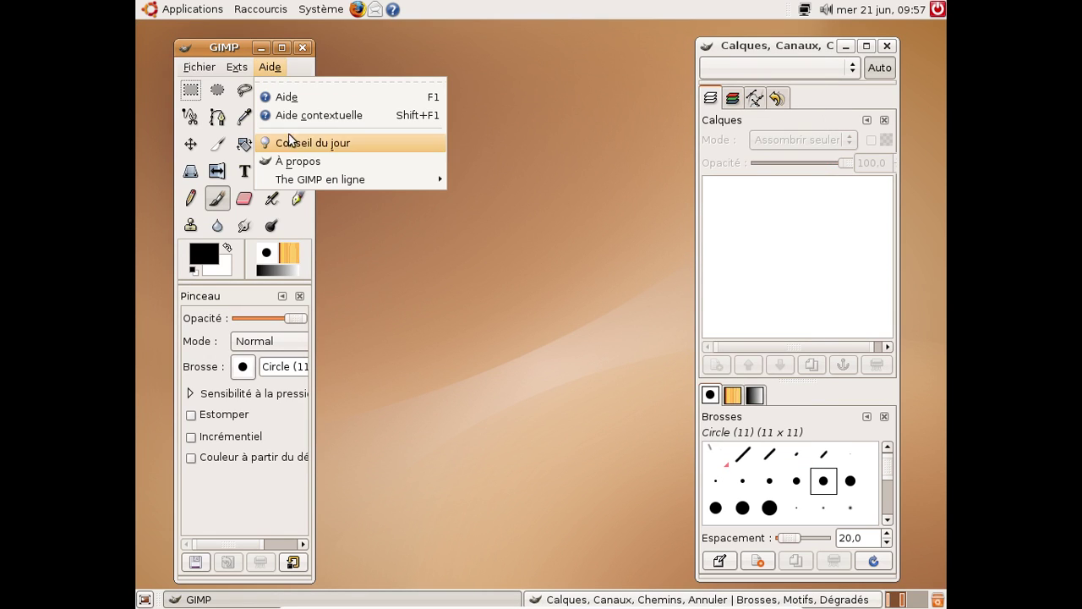
pyautogui.click(297, 160)
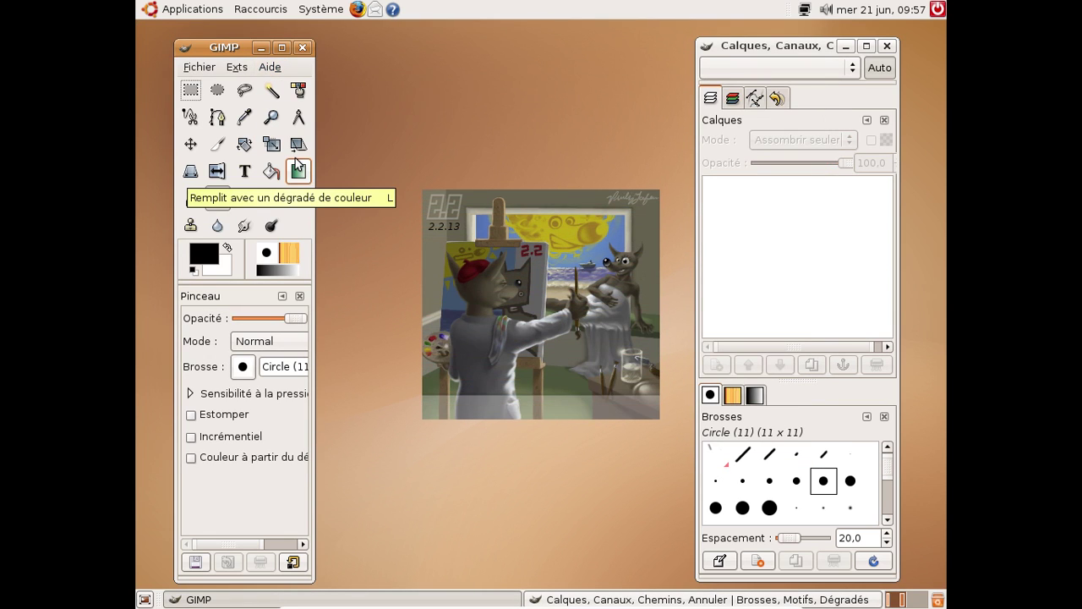
pyautogui.click(571, 280)
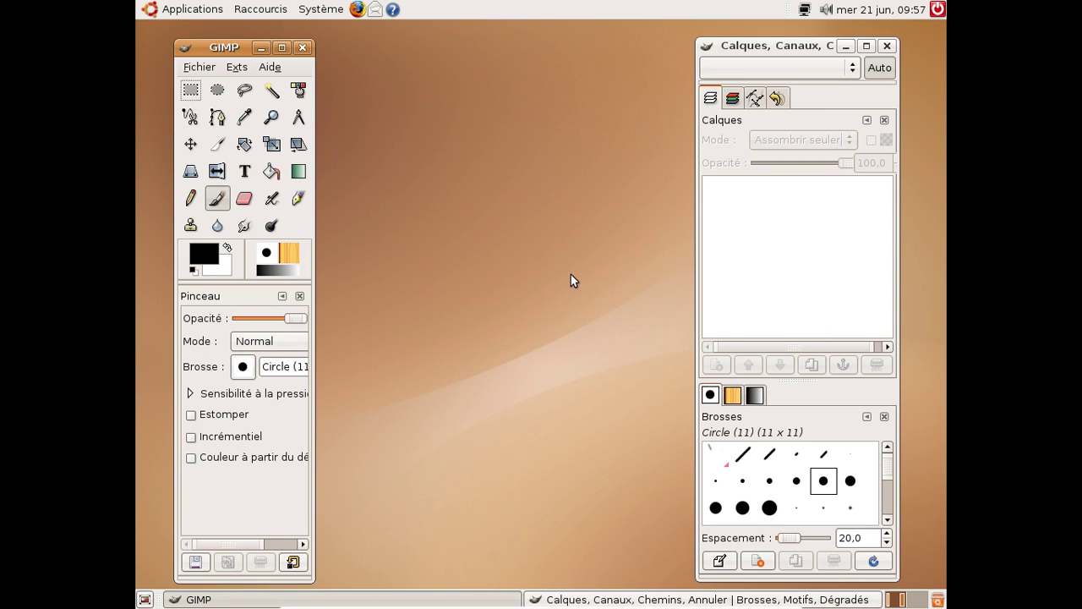
# Quit GIMP and launch Rhythmbox from Applications > Son et Vidéo
pyautogui.click(303, 47)
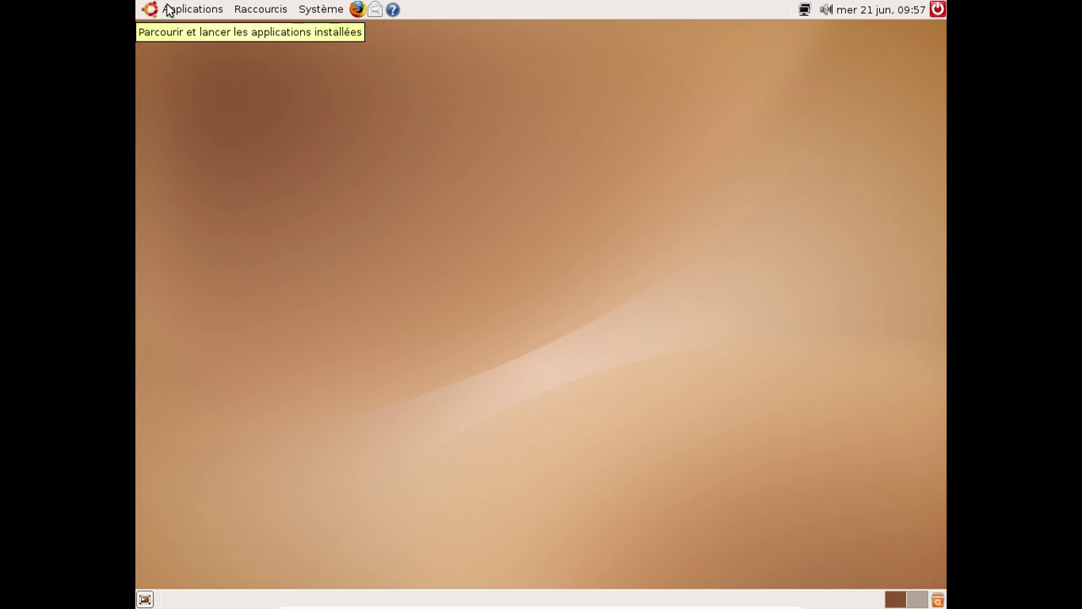
pyautogui.click(169, 9)
pyautogui.moveTo(182, 103)
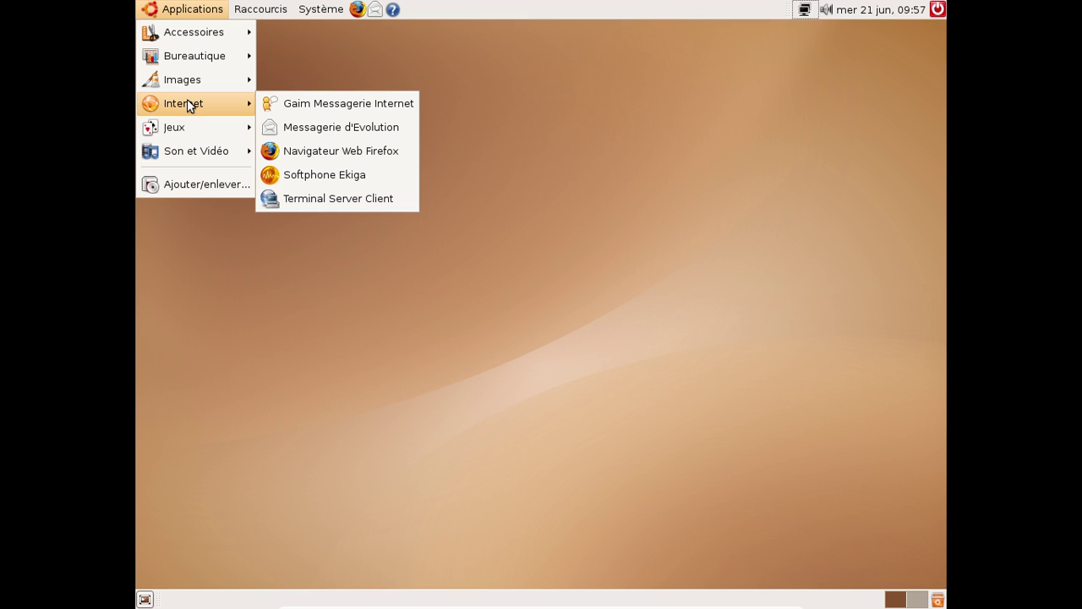
pyautogui.moveTo(184, 136)
pyautogui.moveTo(177, 154)
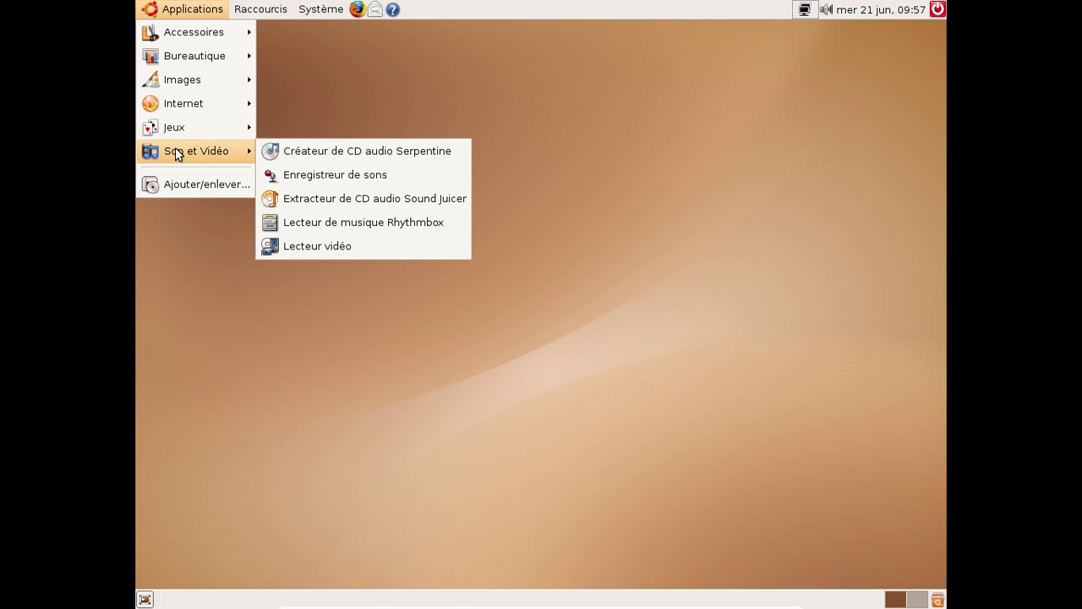
pyautogui.click(286, 224)
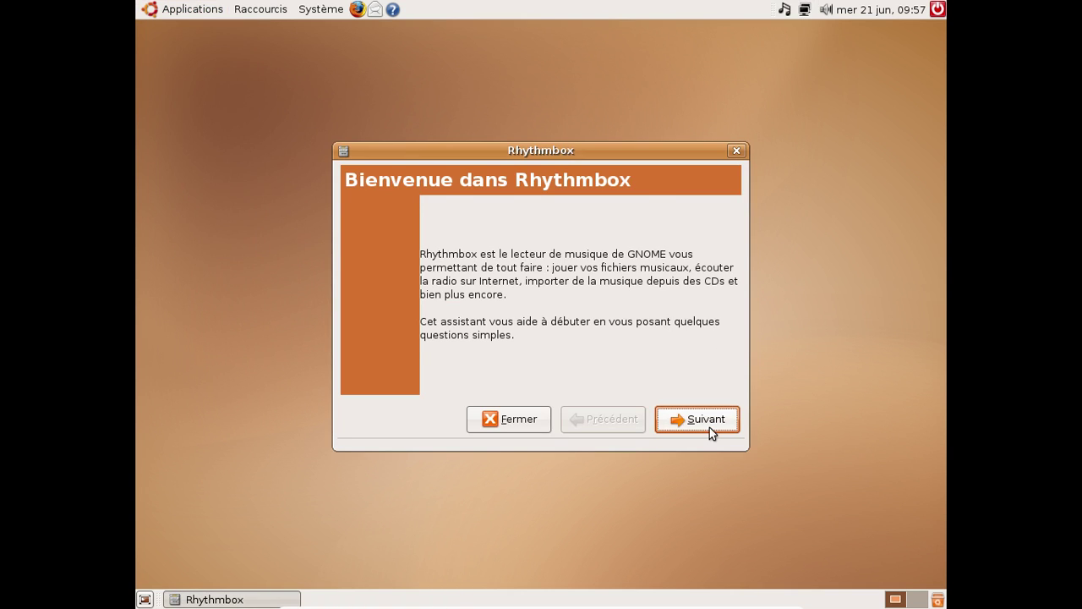
# Complete Rhythmbox's first-run setup, skipping the music library location step
pyautogui.click(710, 423)
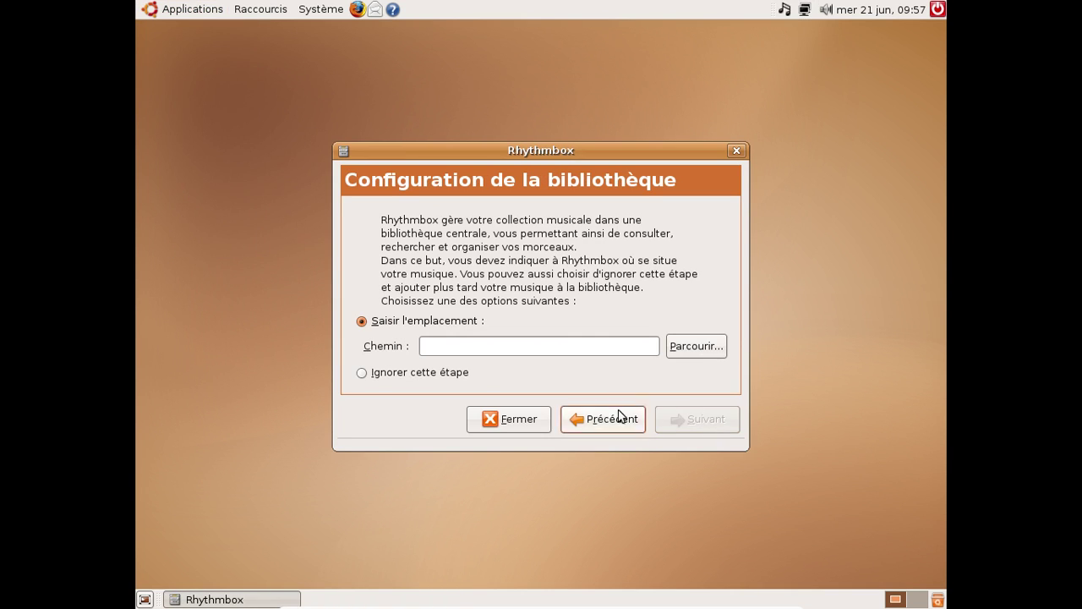
pyautogui.click(427, 377)
pyautogui.click(721, 426)
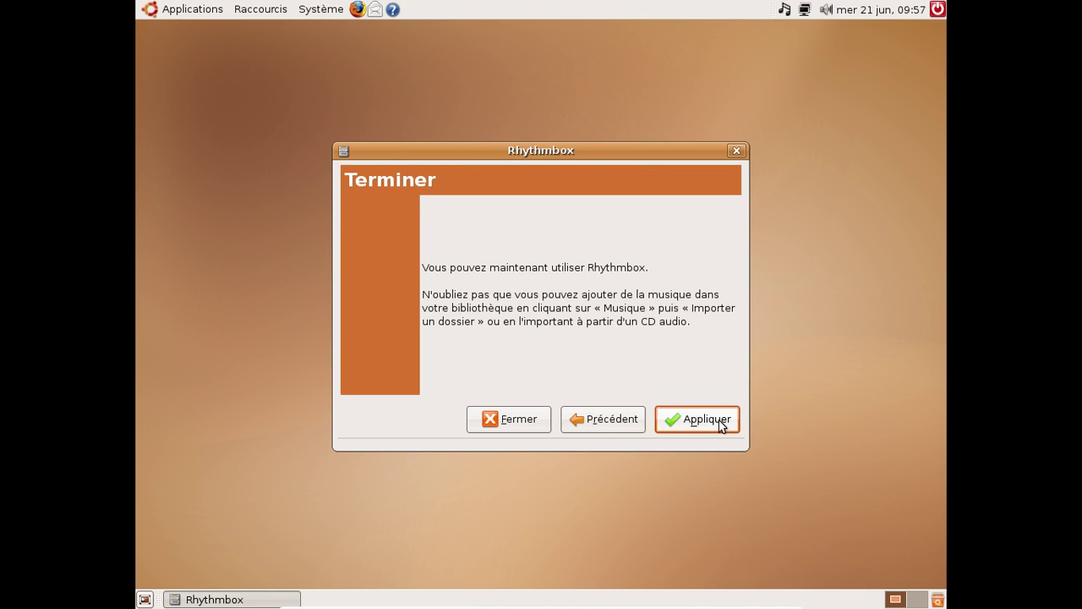
pyautogui.click(721, 426)
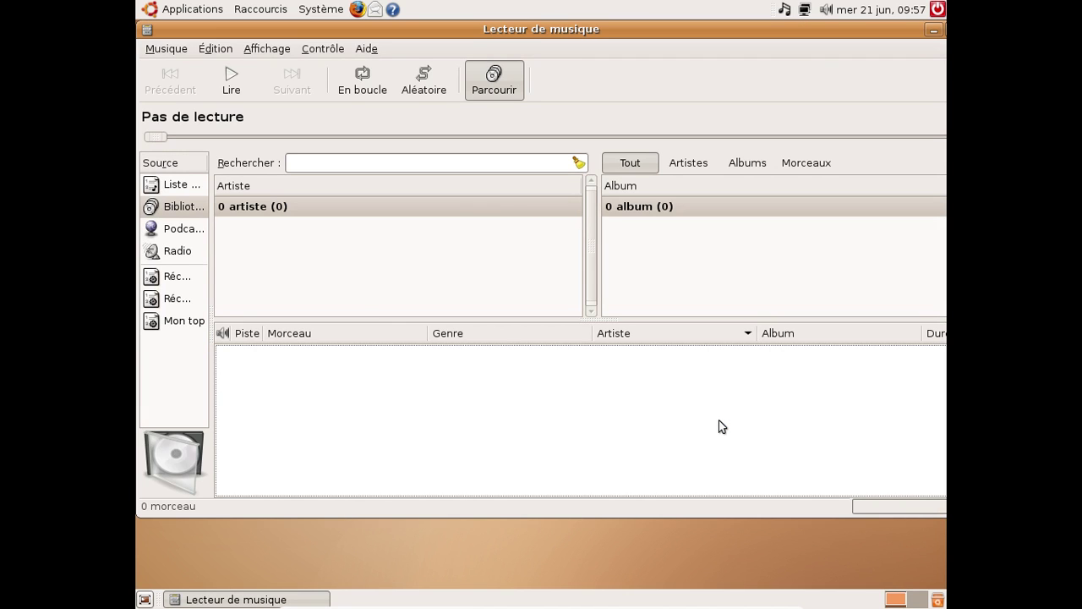
# Confirm Rhythmbox version 0.10.0 in its About box, then close the player
pyautogui.click(366, 48)
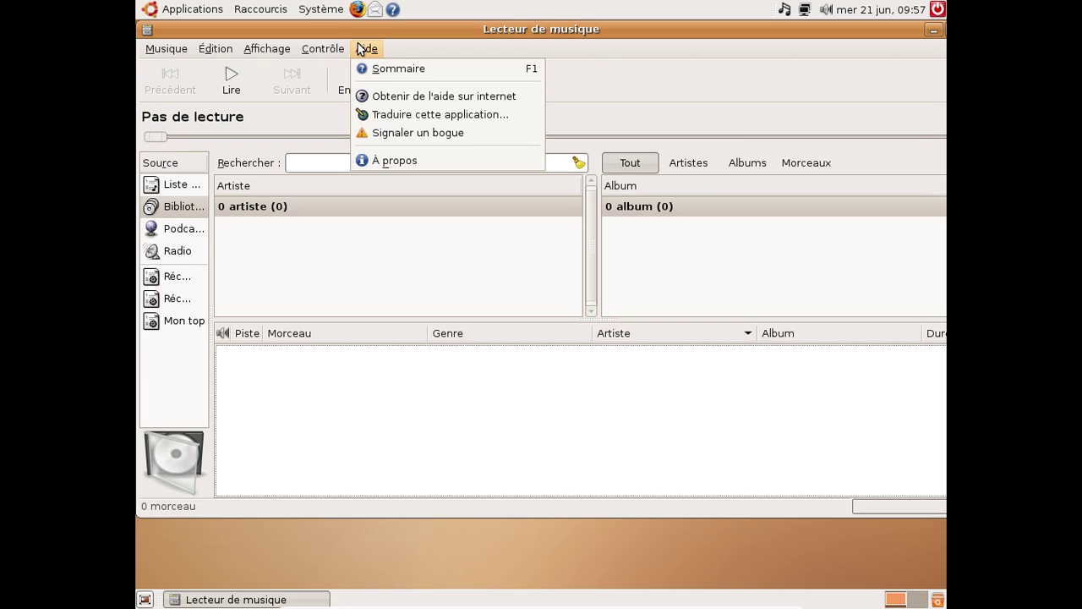
pyautogui.click(382, 161)
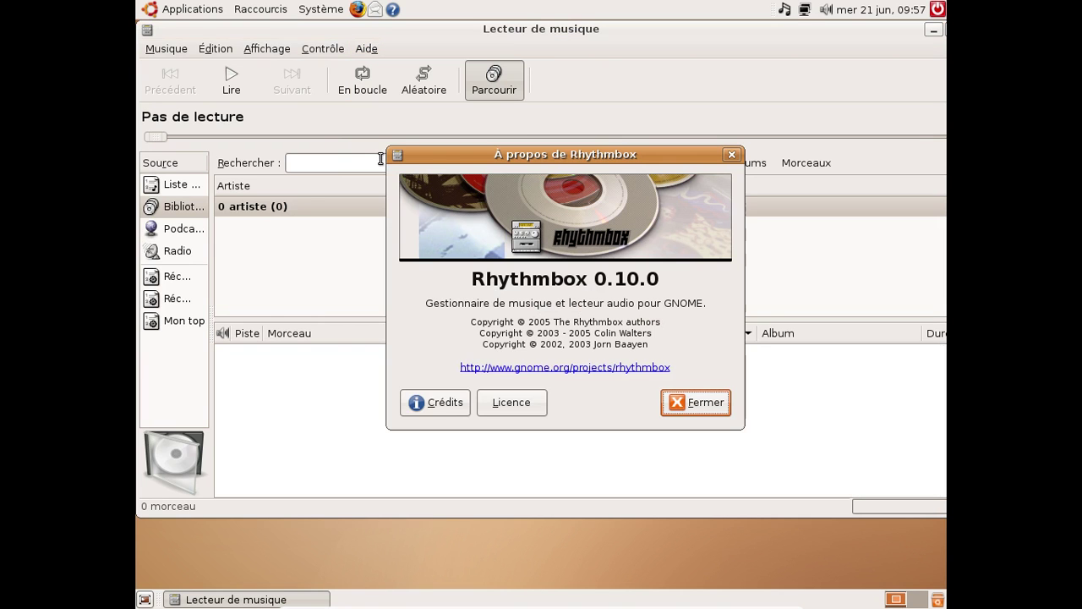
pyautogui.click(706, 404)
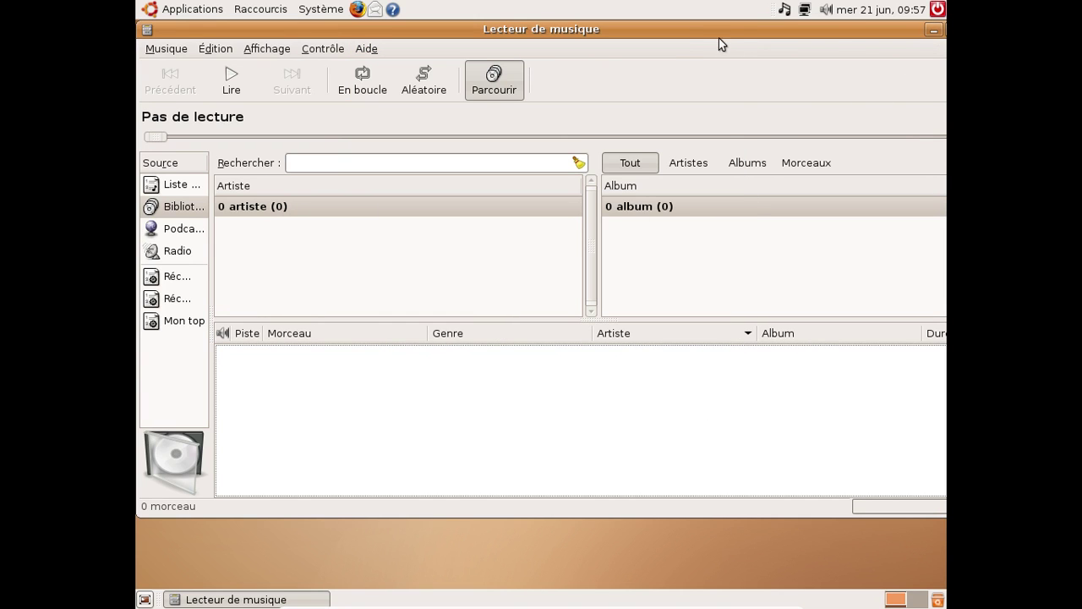
pyautogui.moveTo(678, 30); pyautogui.dragTo(507, 55)
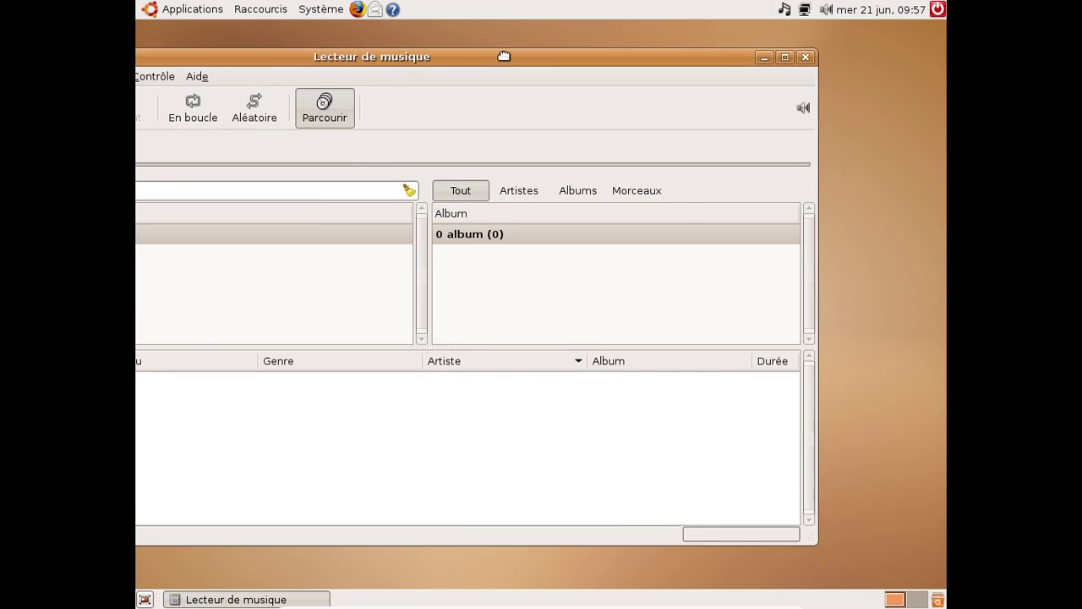
pyautogui.click(803, 58)
pyautogui.click(161, 9)
# Browse the Images, Accessoires and Jeux menus, then start Ajouter/enlever des applications
pyautogui.moveTo(158, 85)
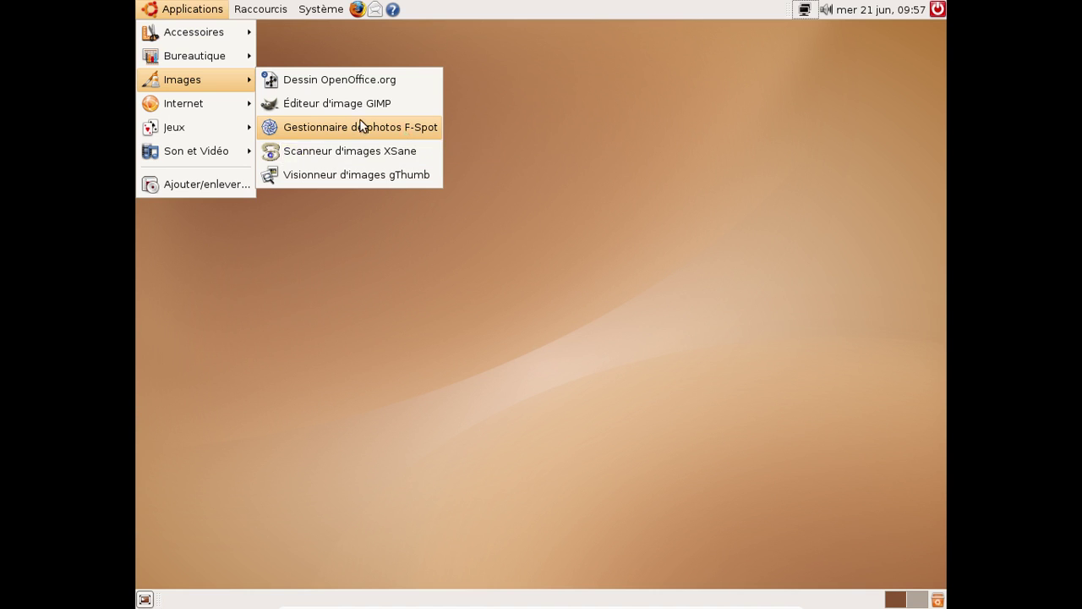
pyautogui.moveTo(186, 31)
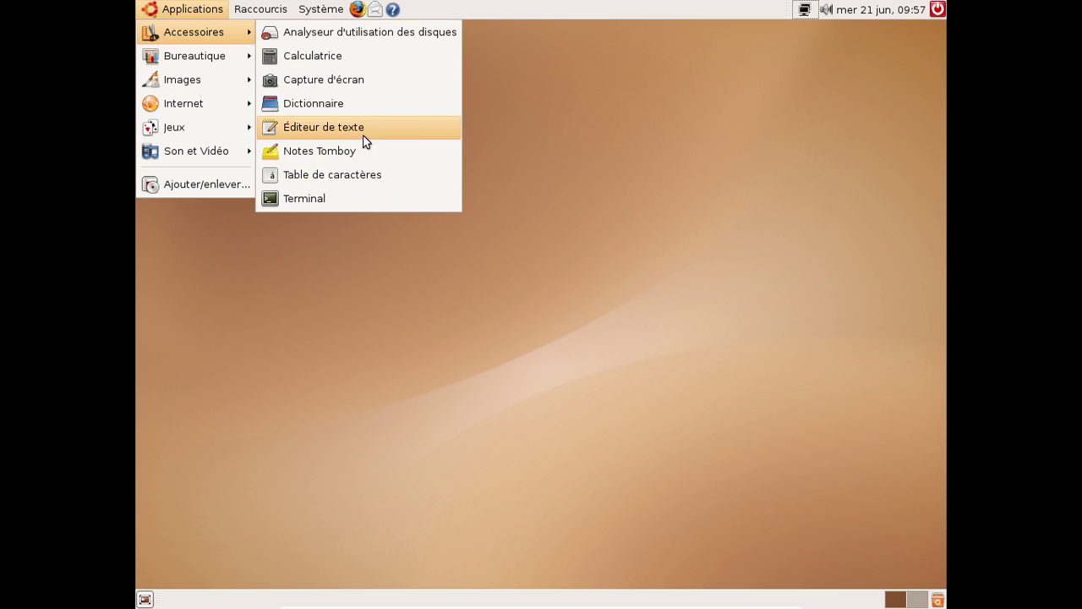
pyautogui.moveTo(157, 66)
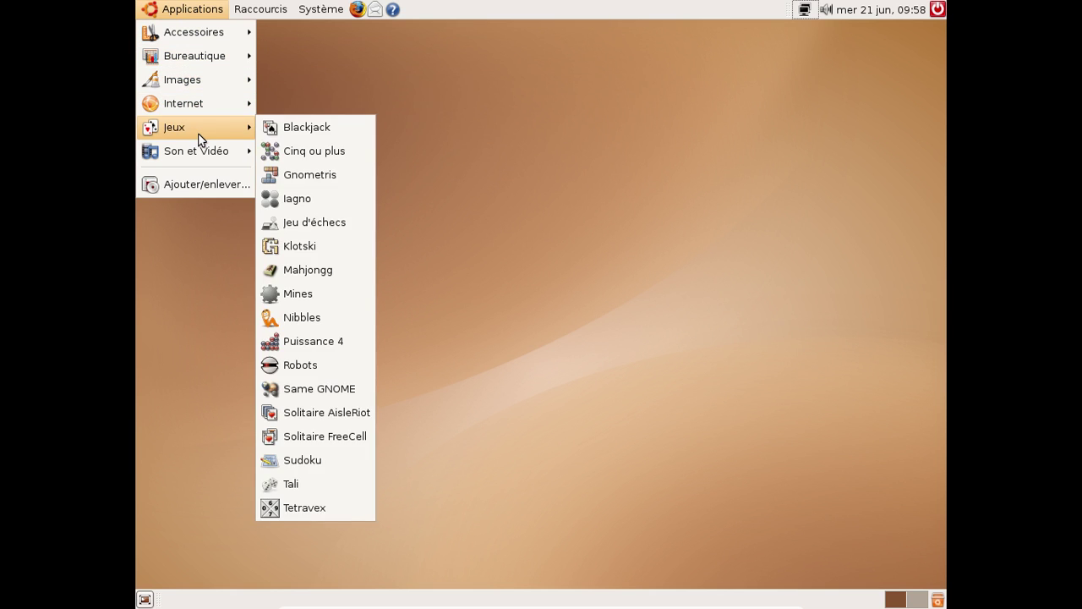
pyautogui.click(205, 179)
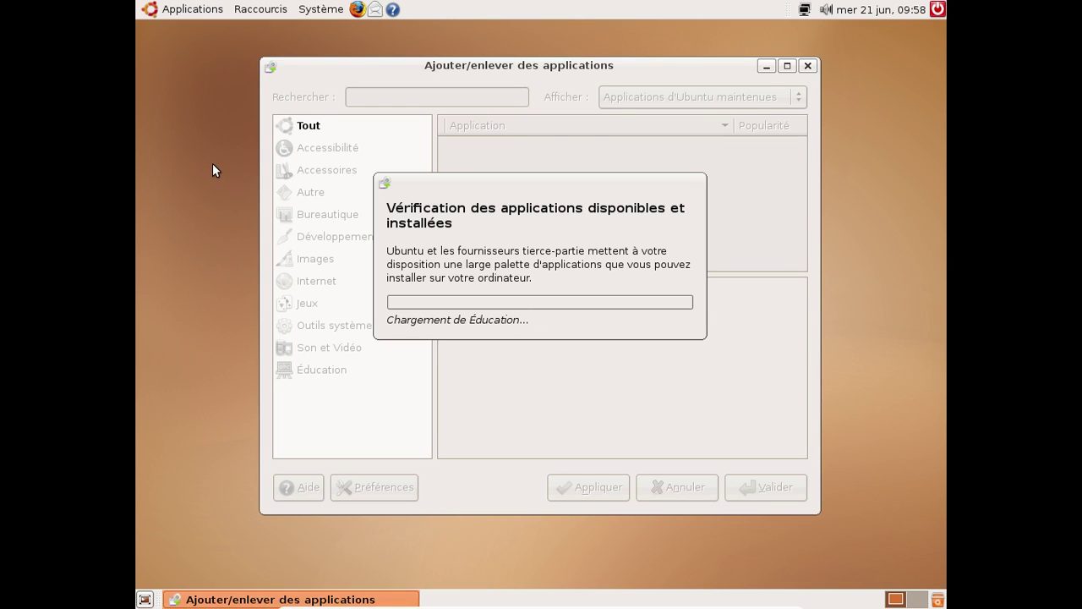
# Search 'chrom' among Toutes les applications disponibles, then show the Bureautique category
pyautogui.click(444, 95)
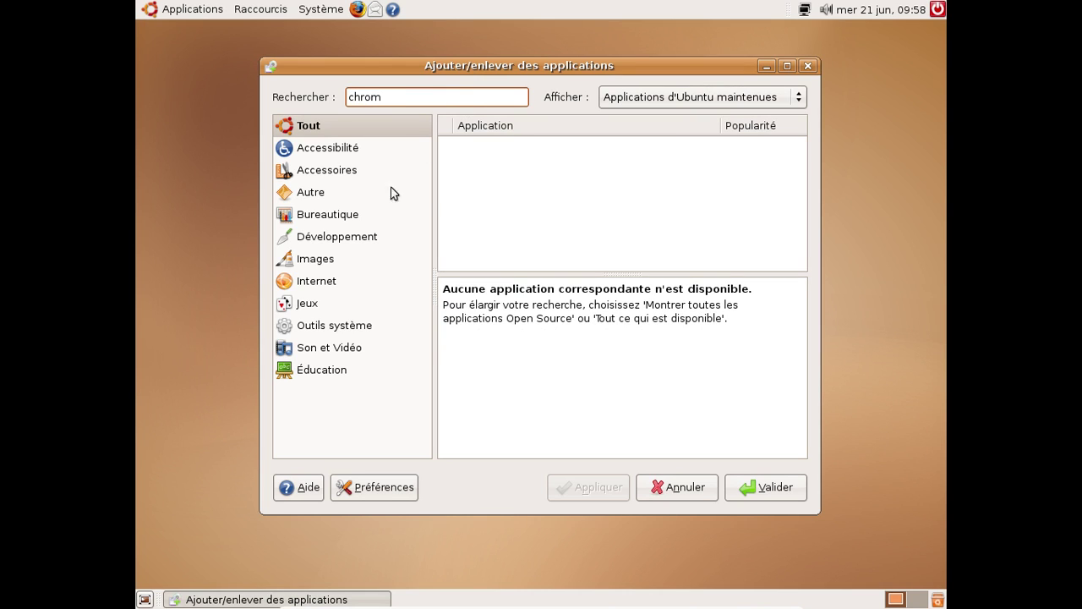
pyautogui.click(693, 93)
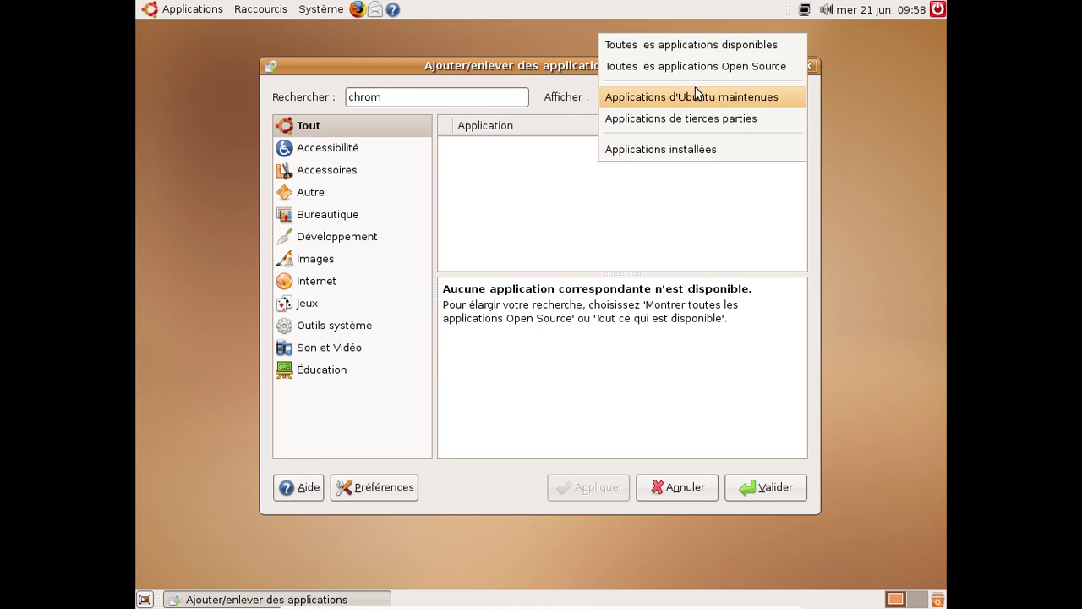
pyautogui.click(690, 46)
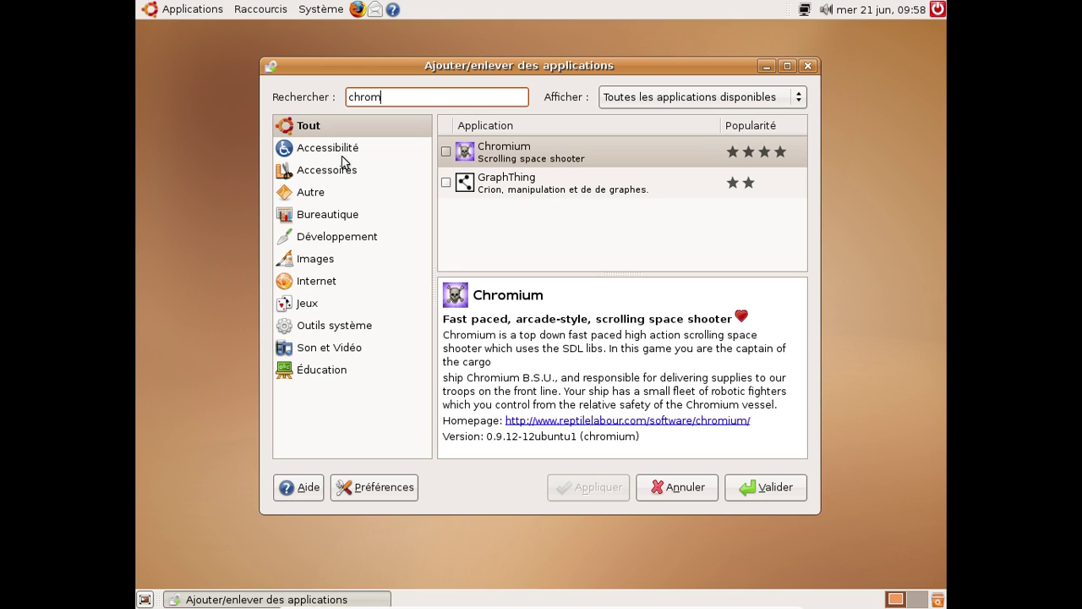
pyautogui.click(335, 216)
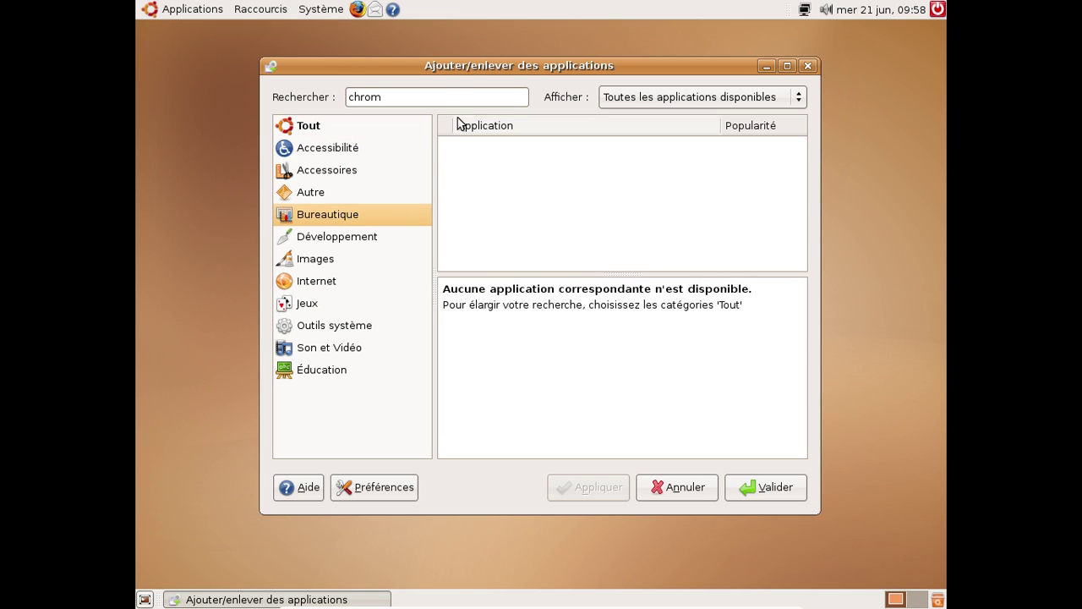
# Clear the search text and mark Grisbi for installation, accepting the community-maintained warning
pyautogui.hotkey('shift', 'Tab')
pyautogui.press('BackSpace')
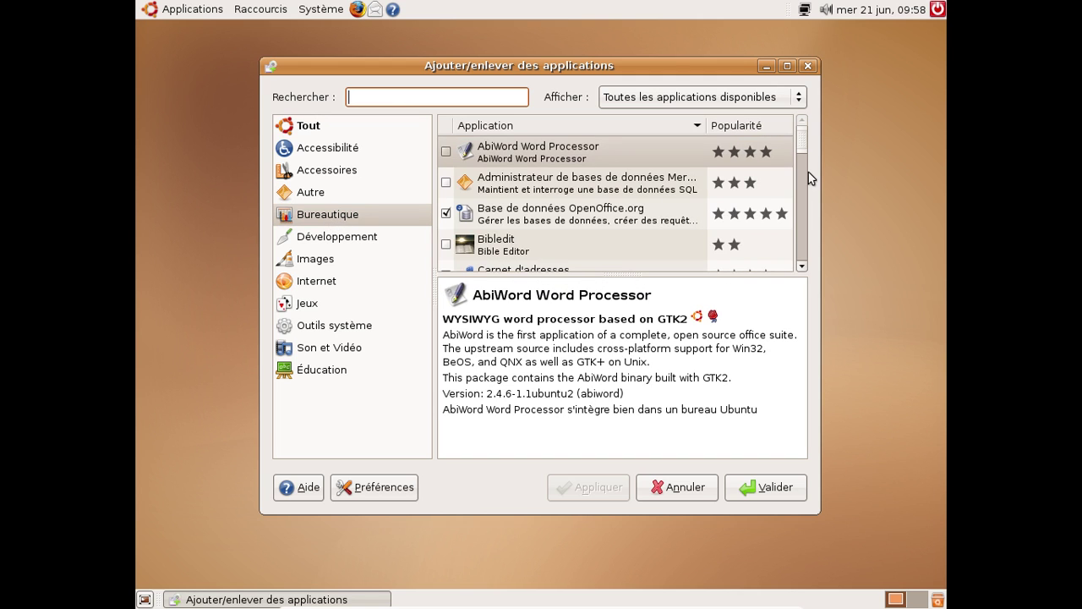
pyautogui.scroll(-5, 685, 172)
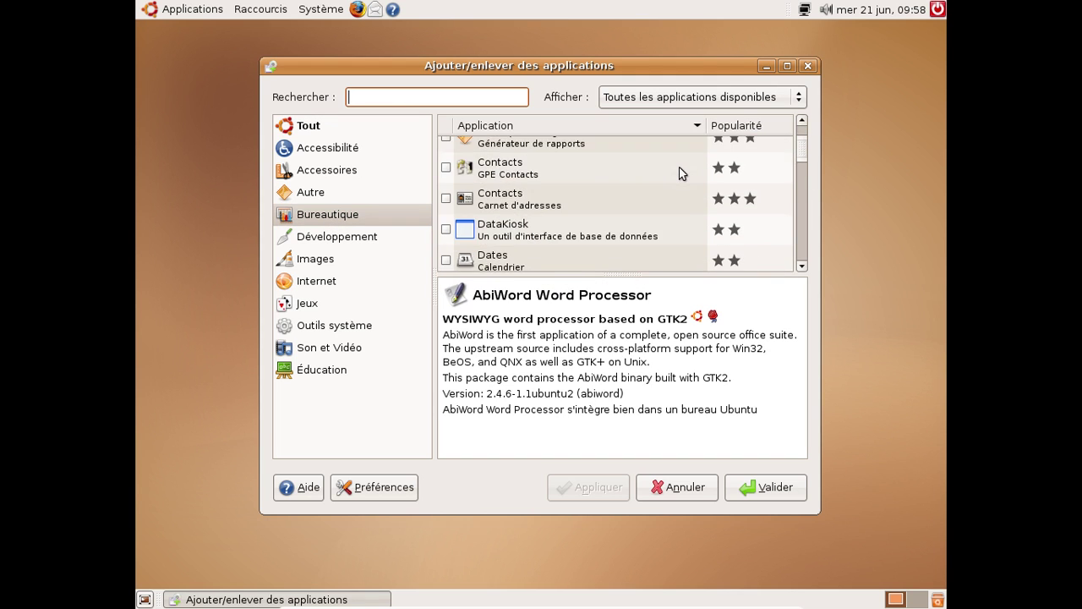
pyautogui.scroll(-3, 683, 174)
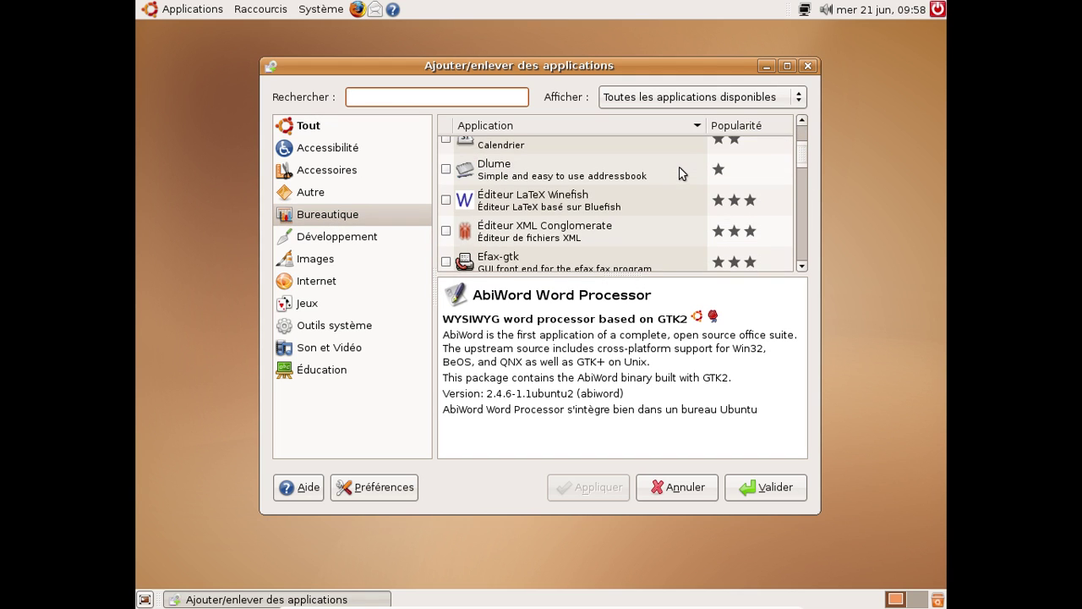
pyautogui.scroll(-7, 683, 173)
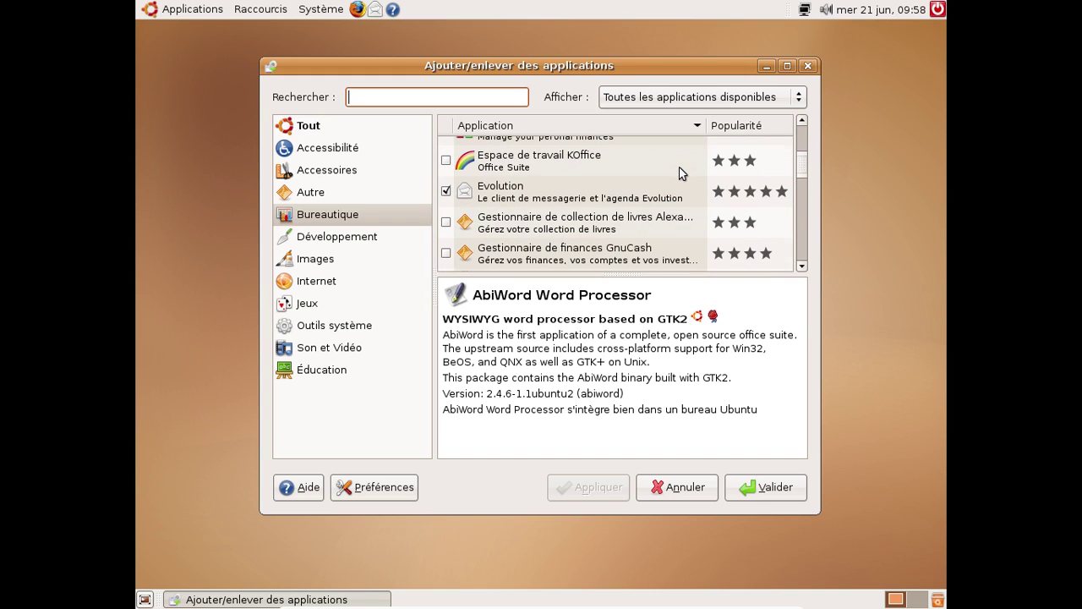
pyautogui.scroll(-6, 683, 174)
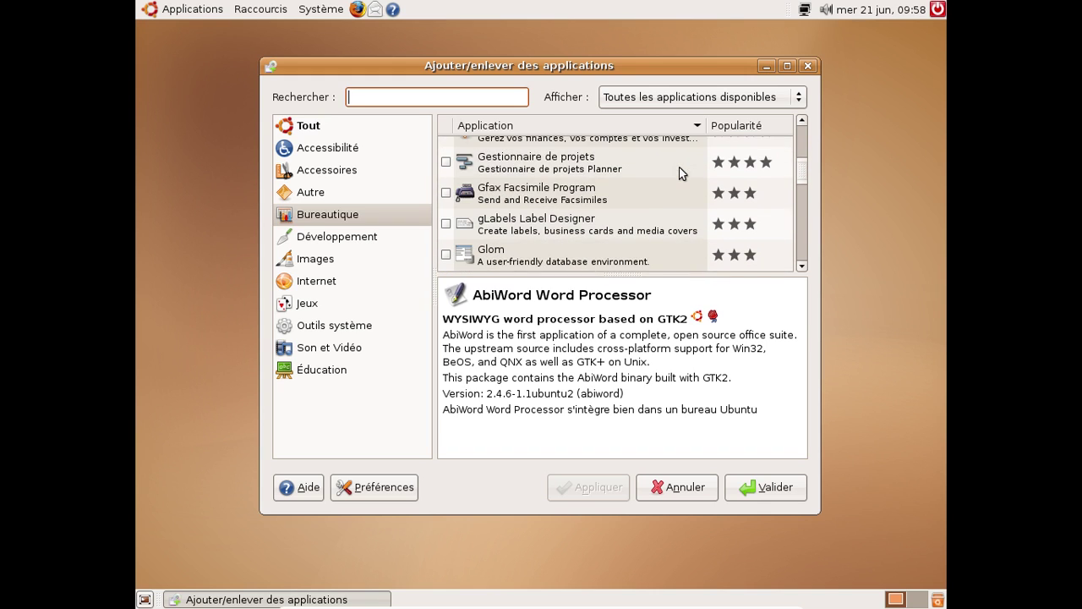
pyautogui.scroll(-1, 683, 173)
pyautogui.scroll(-1, 684, 173)
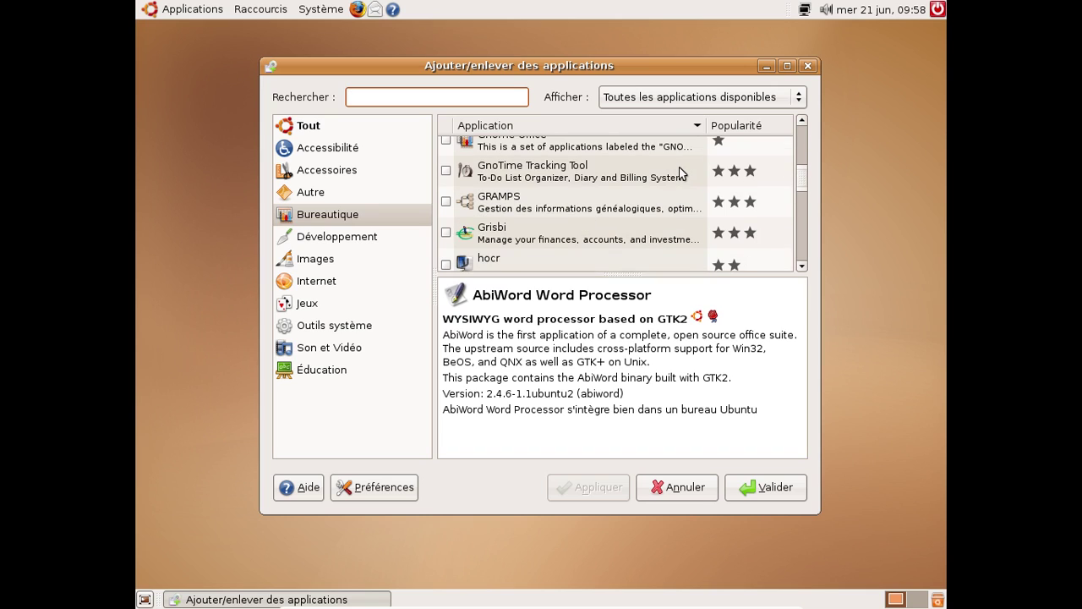
pyautogui.scroll(-1, 683, 173)
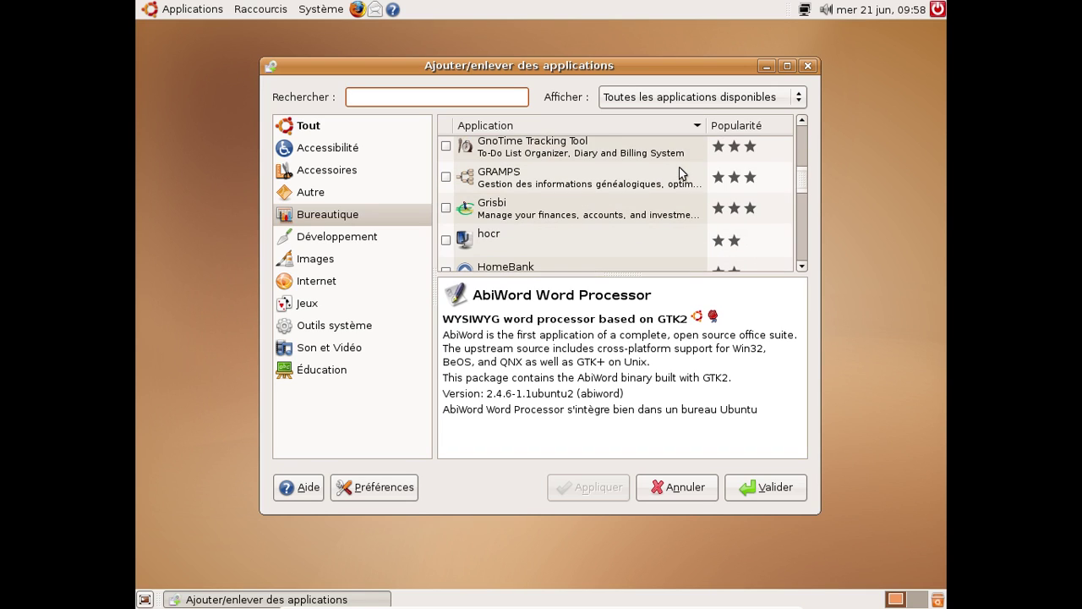
pyautogui.click(445, 209)
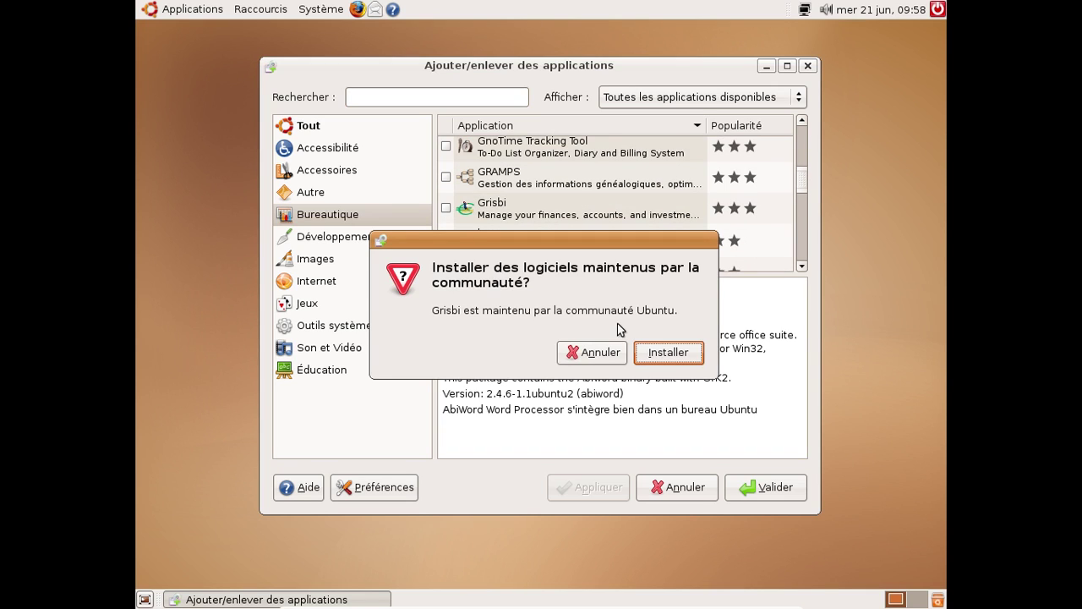
pyautogui.click(680, 359)
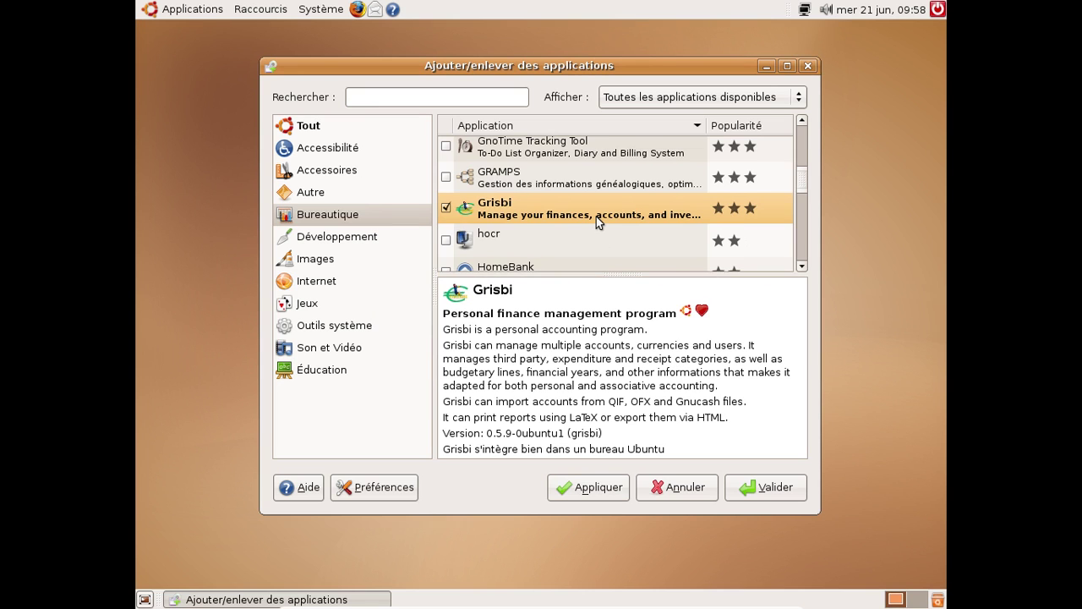
# Move through the categories from Développement to the Images graphics category
pyautogui.scroll(-5, 597, 216)
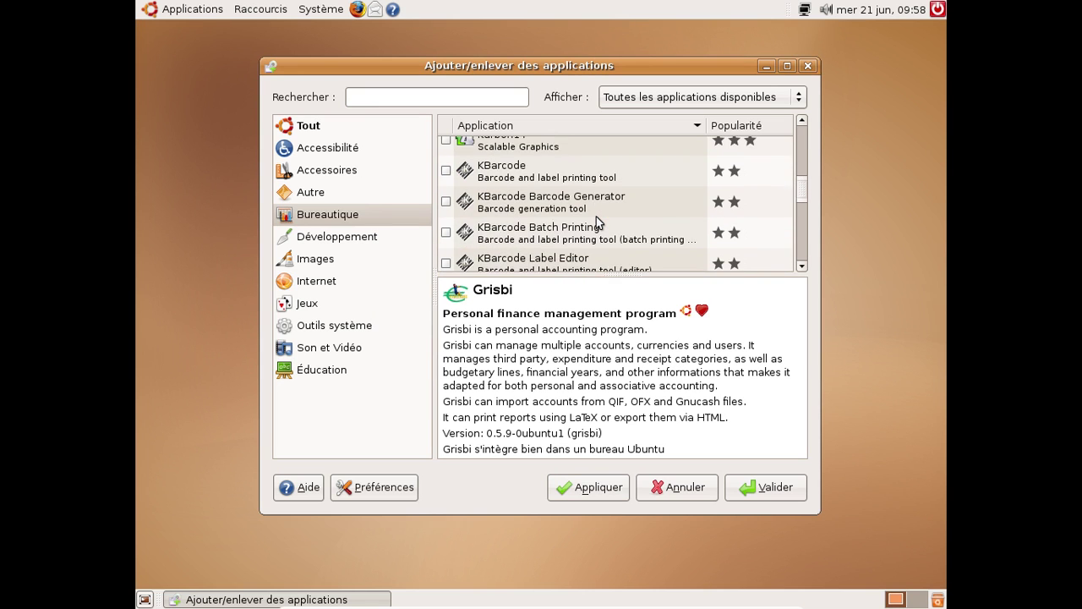
pyautogui.scroll(-5, 596, 217)
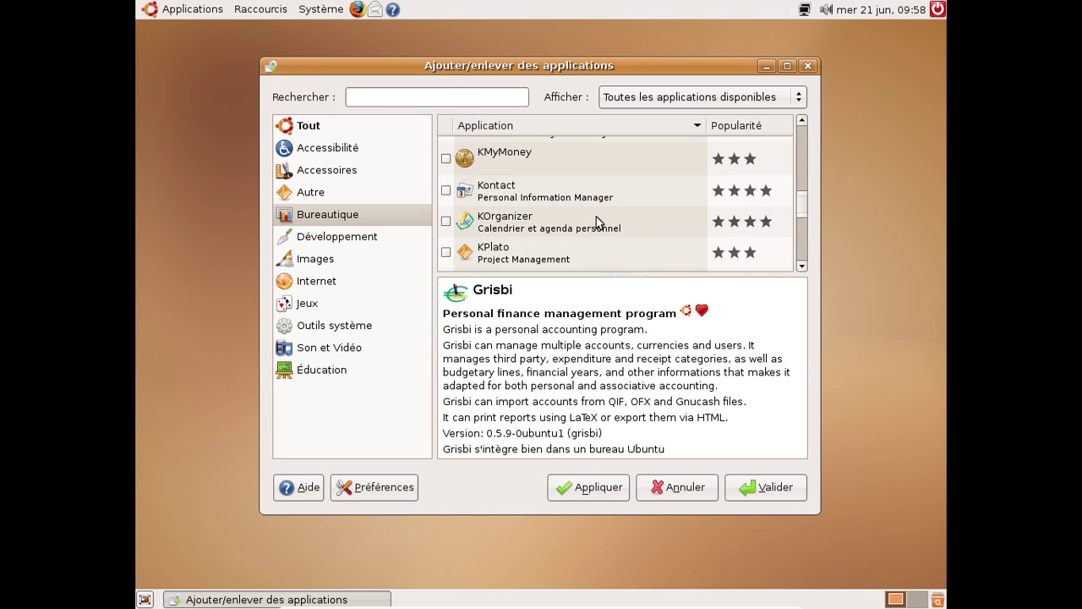
pyautogui.scroll(-6, 596, 217)
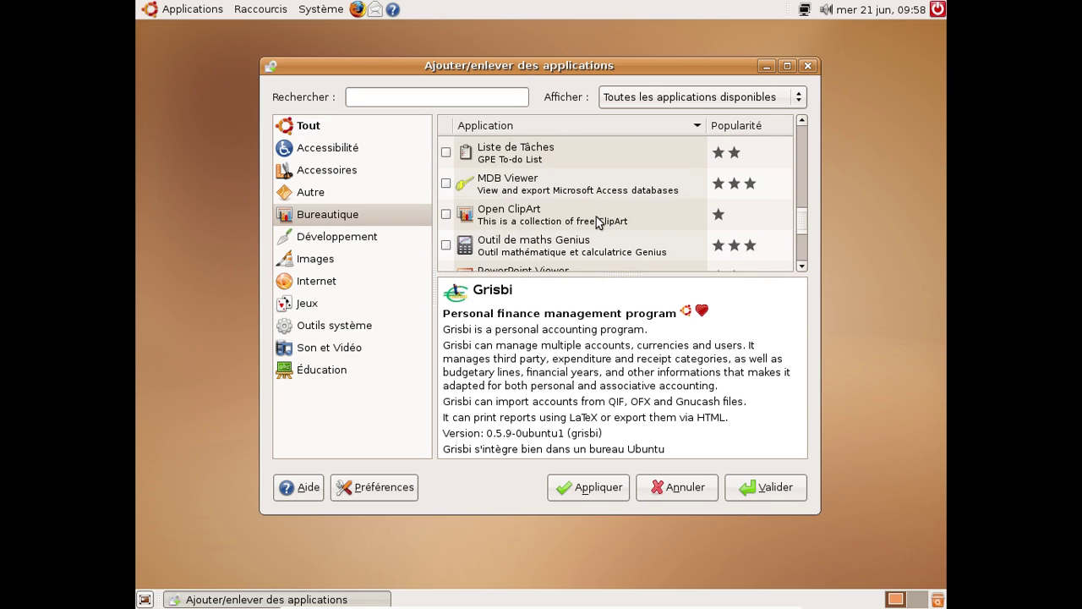
pyautogui.scroll(-6, 597, 222)
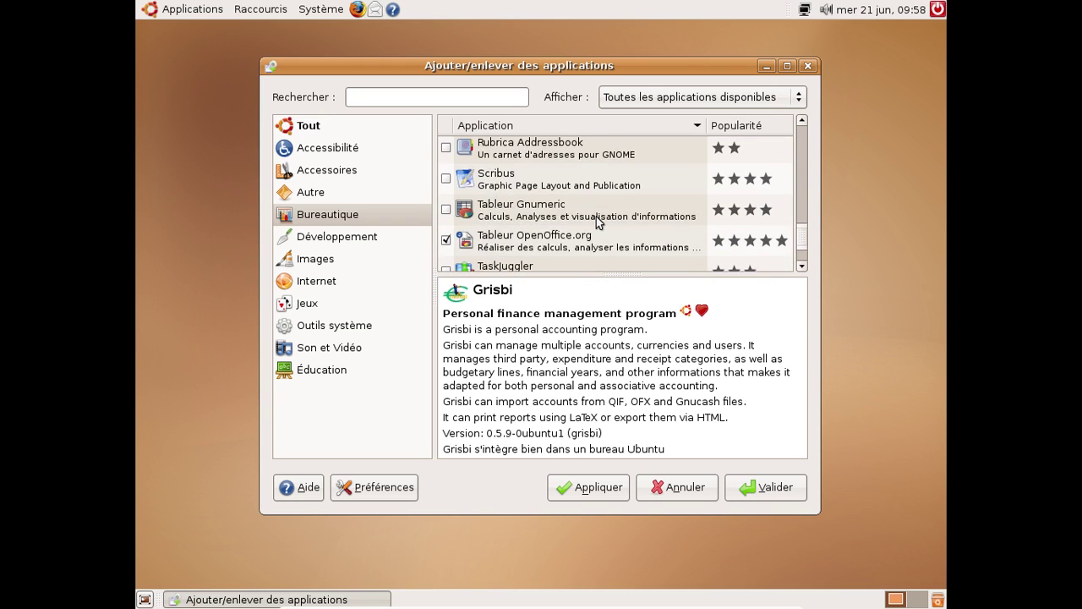
pyautogui.scroll(-4, 596, 217)
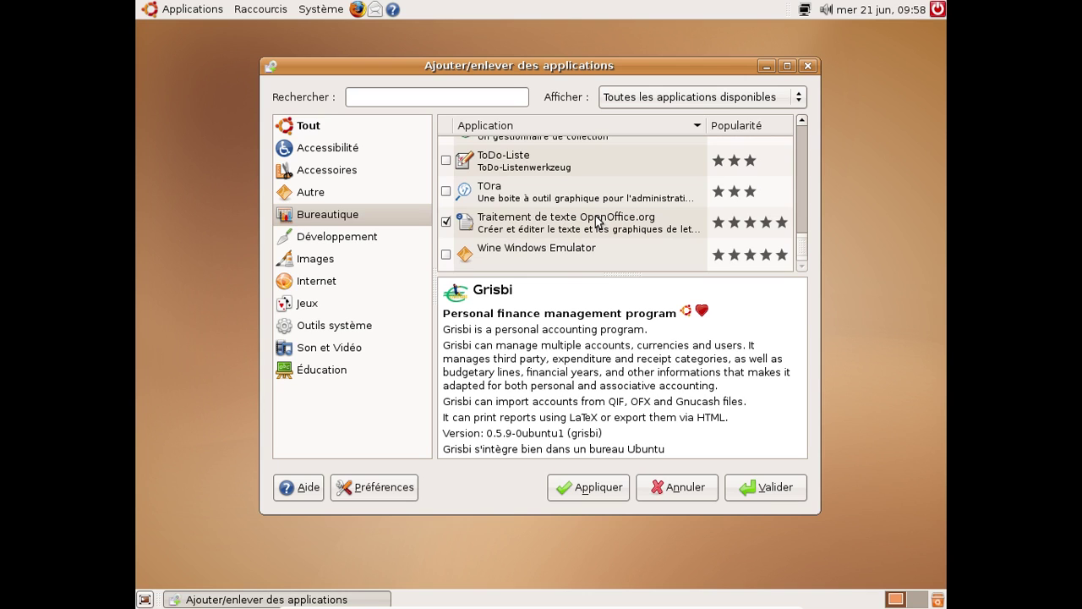
pyautogui.click(352, 240)
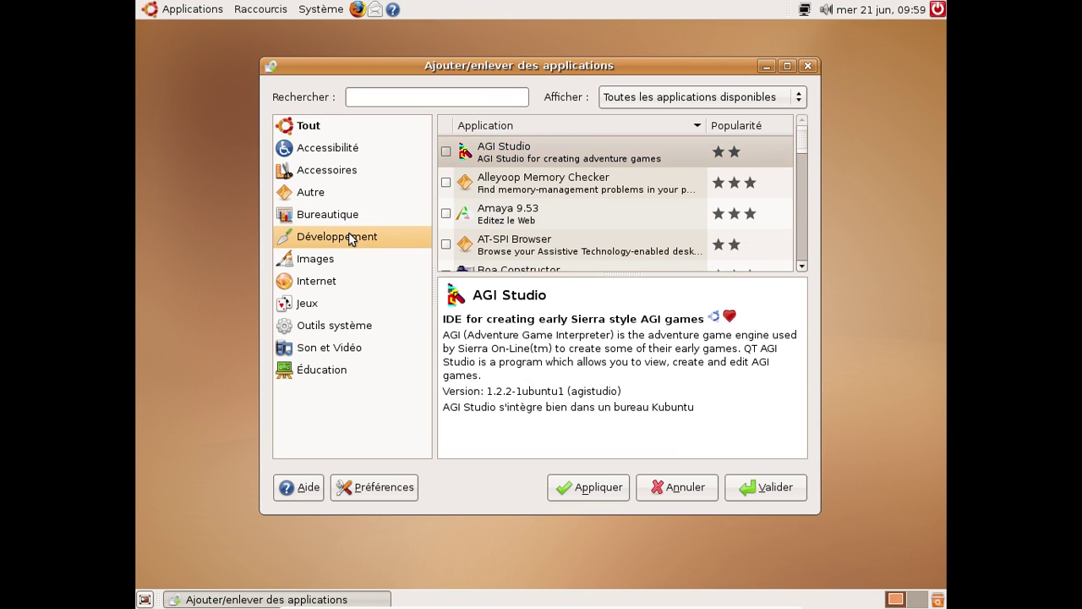
pyautogui.click(303, 264)
# Tick Illustrateur vectoriel Inkscape for installation and confirm the changes with Valider
pyautogui.scroll(-3, 592, 181)
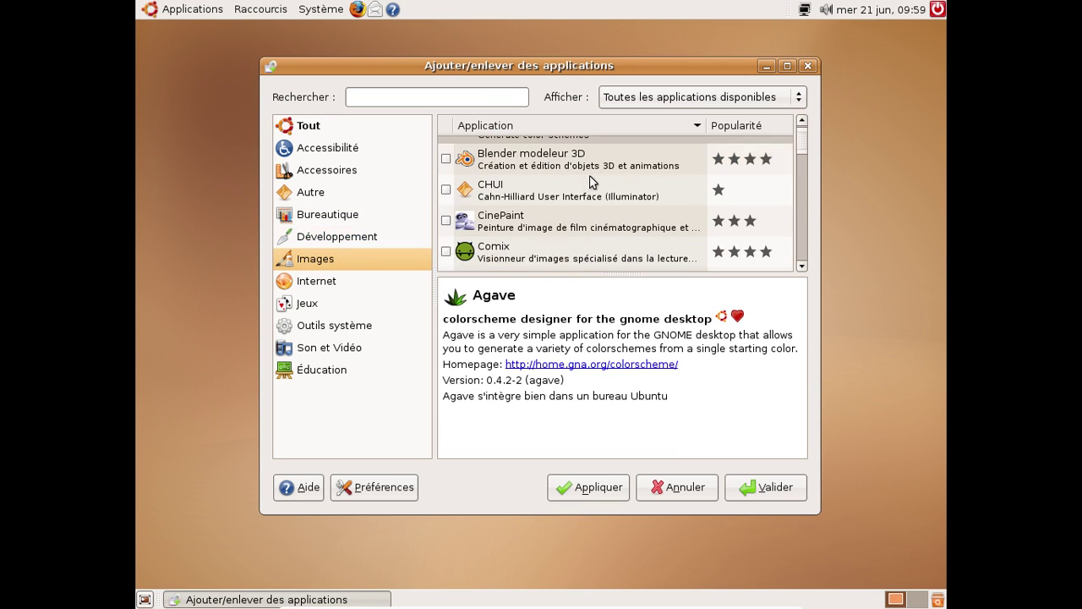
pyautogui.scroll(-5, 592, 182)
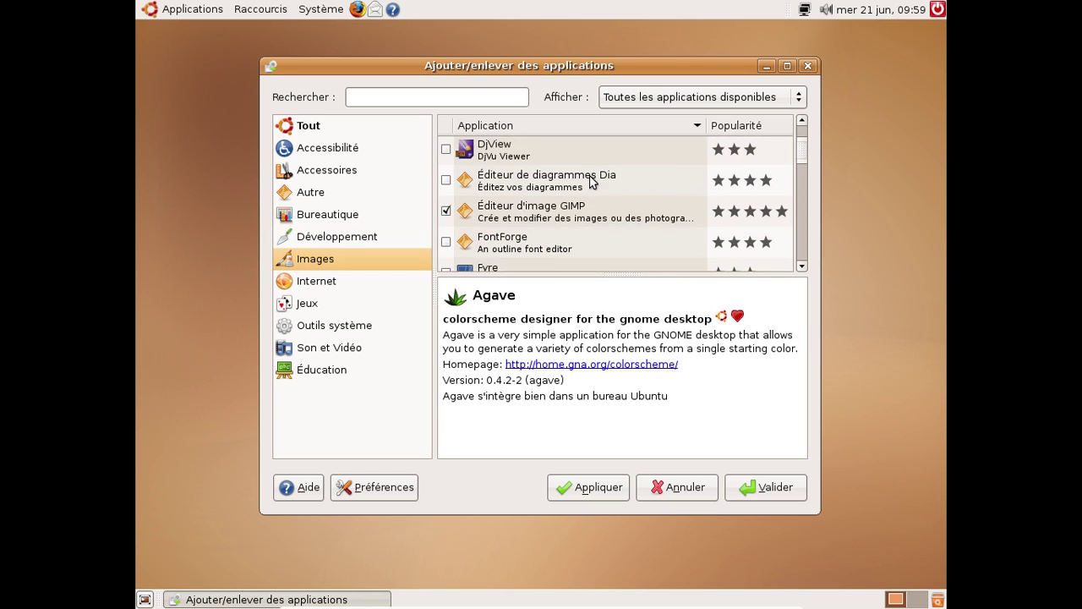
pyautogui.scroll(-2, 591, 182)
pyautogui.scroll(-3, 592, 182)
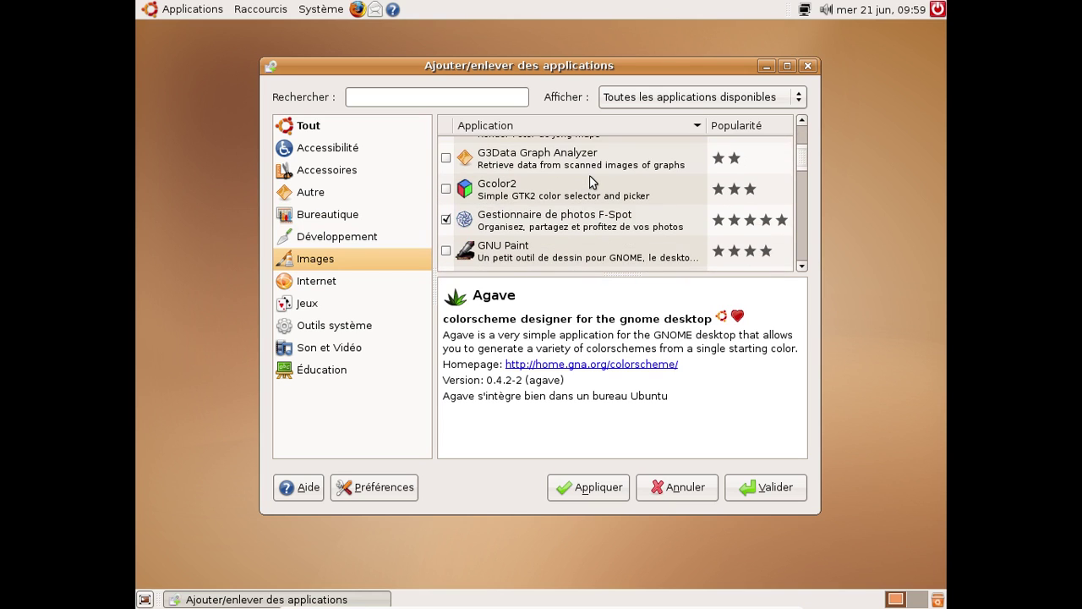
pyautogui.scroll(-5, 592, 182)
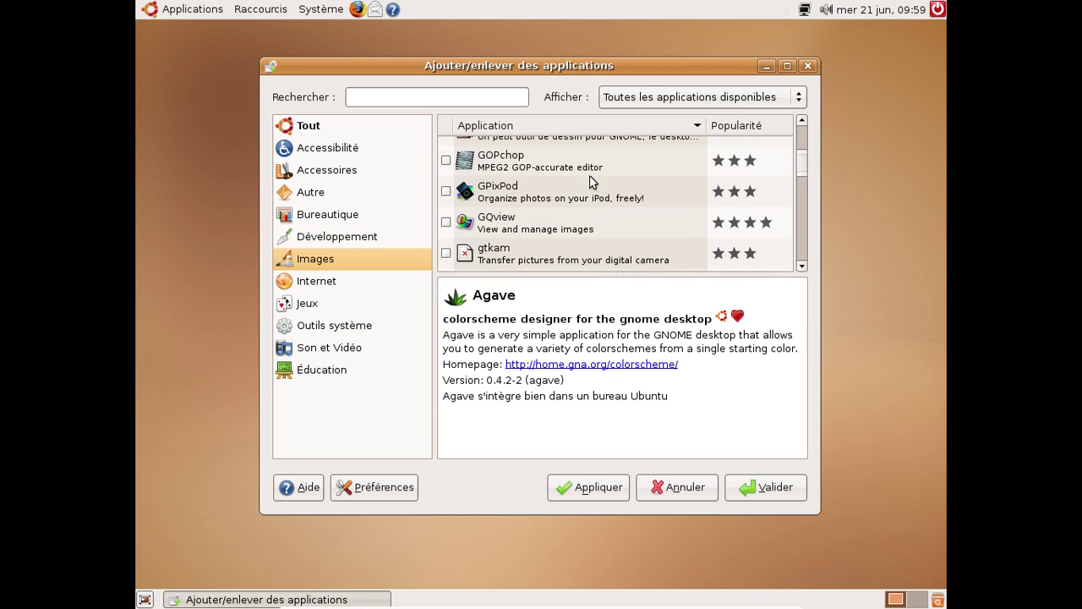
pyautogui.scroll(-1, 592, 182)
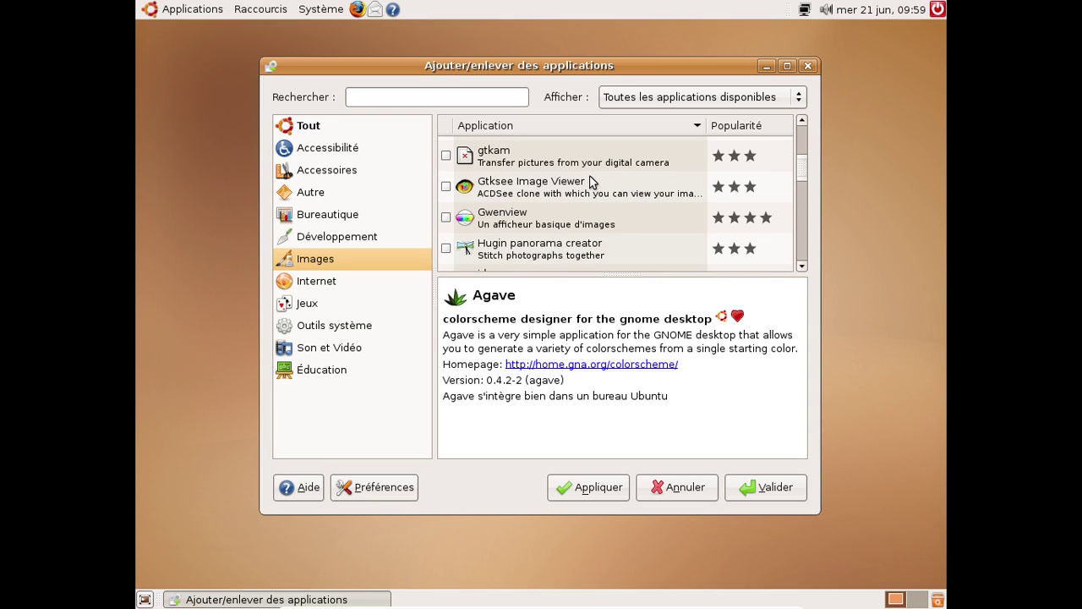
pyautogui.scroll(-3, 592, 182)
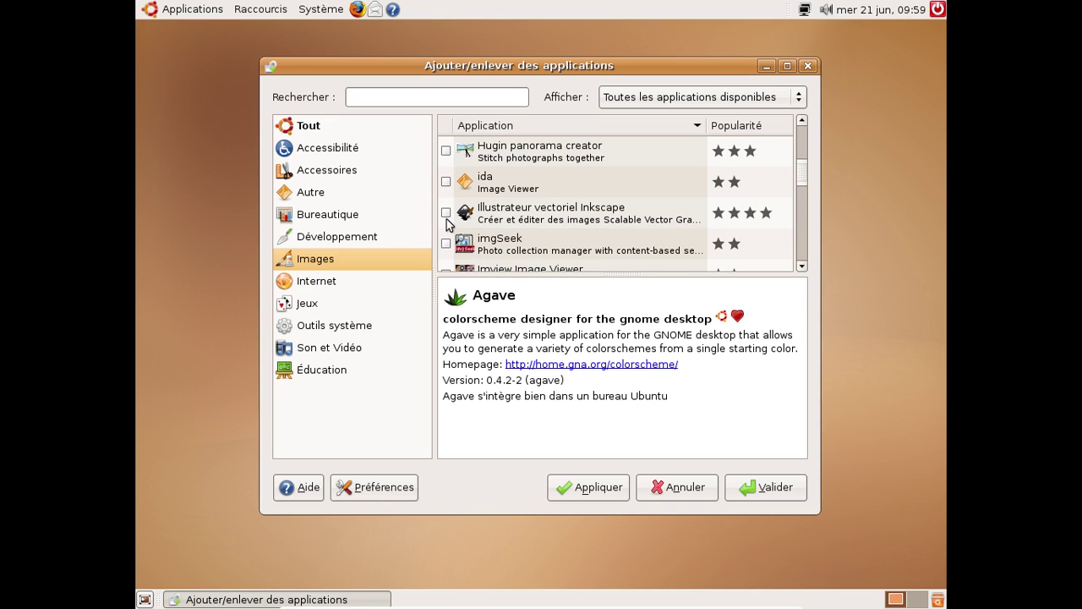
pyautogui.click(445, 212)
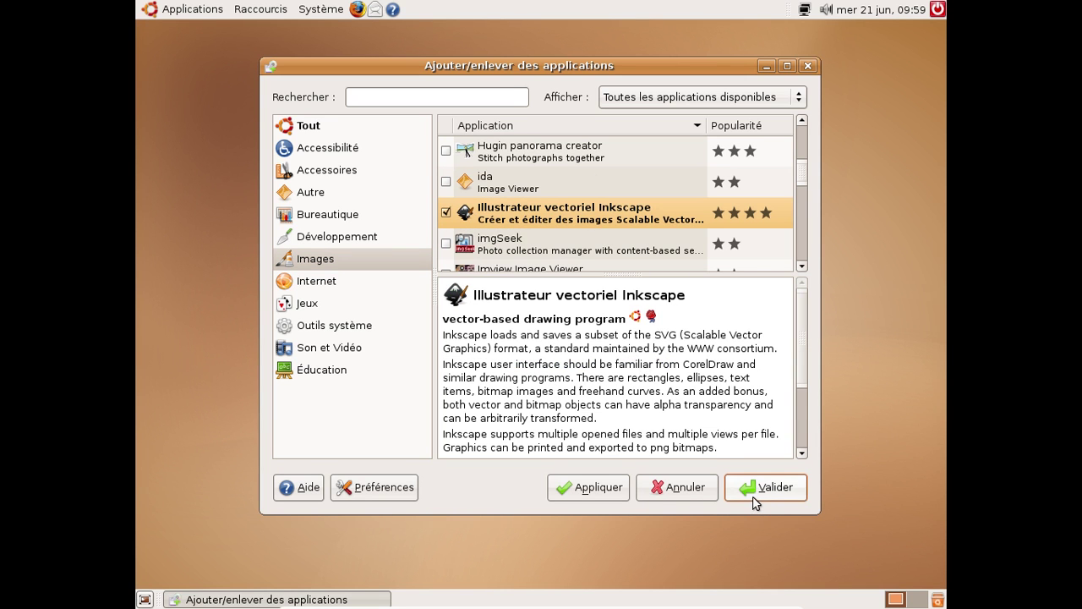
pyautogui.click(755, 503)
# Apply the changes with the administrator password, then launch Firefox while packages download
pyautogui.click(664, 394)
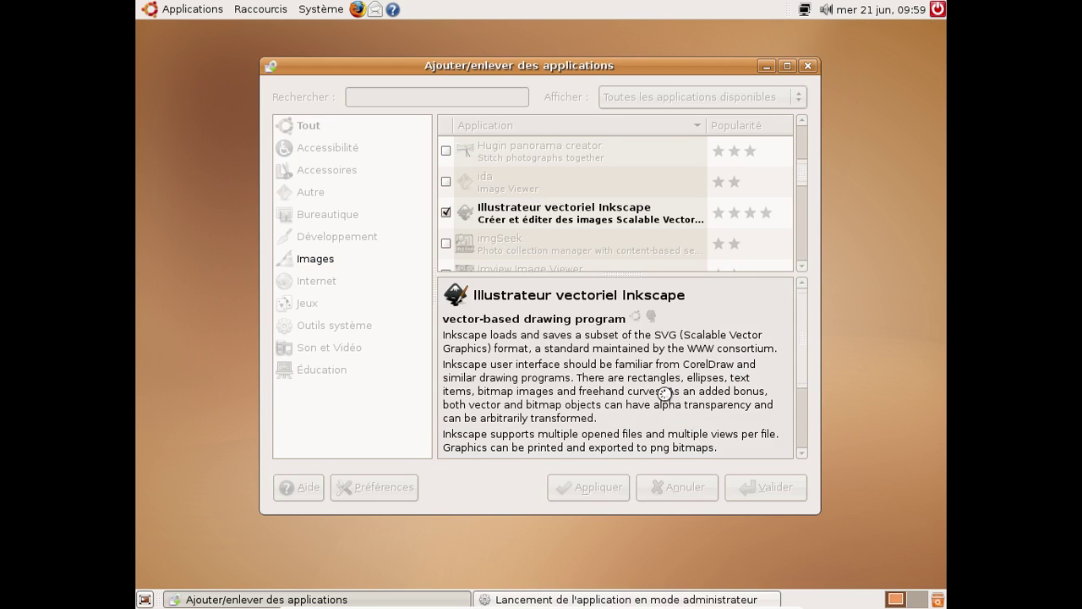
pyautogui.write('••••••••')
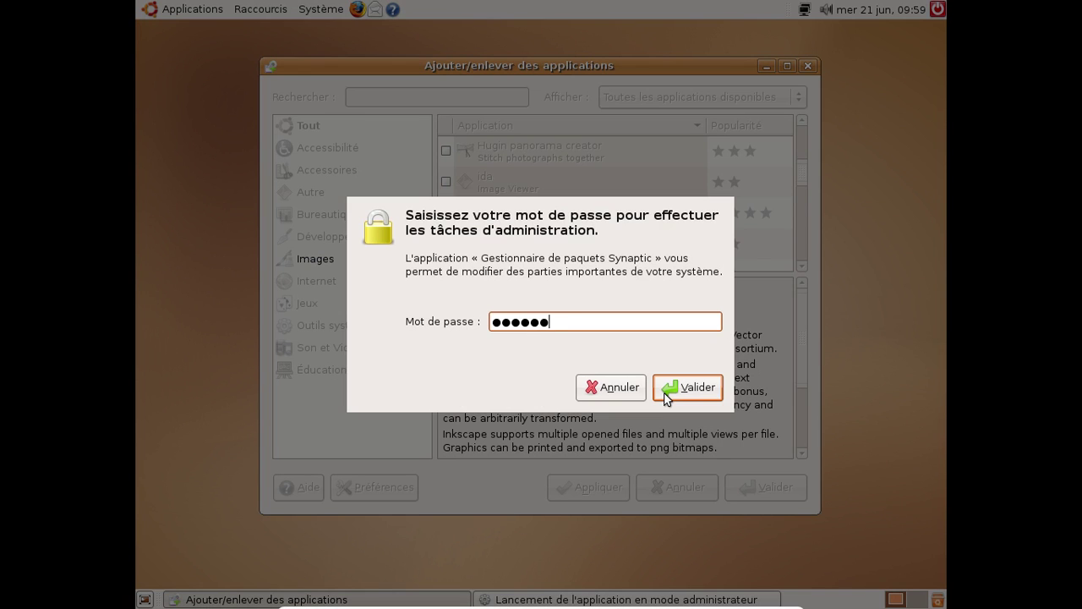
pyautogui.press('Return')
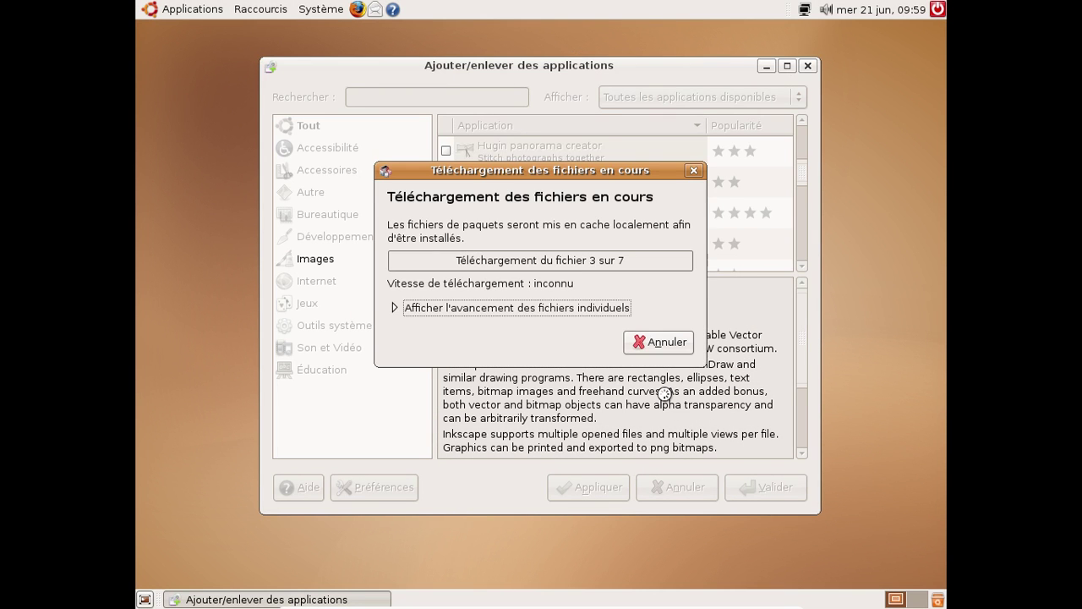
pyautogui.click(358, 9)
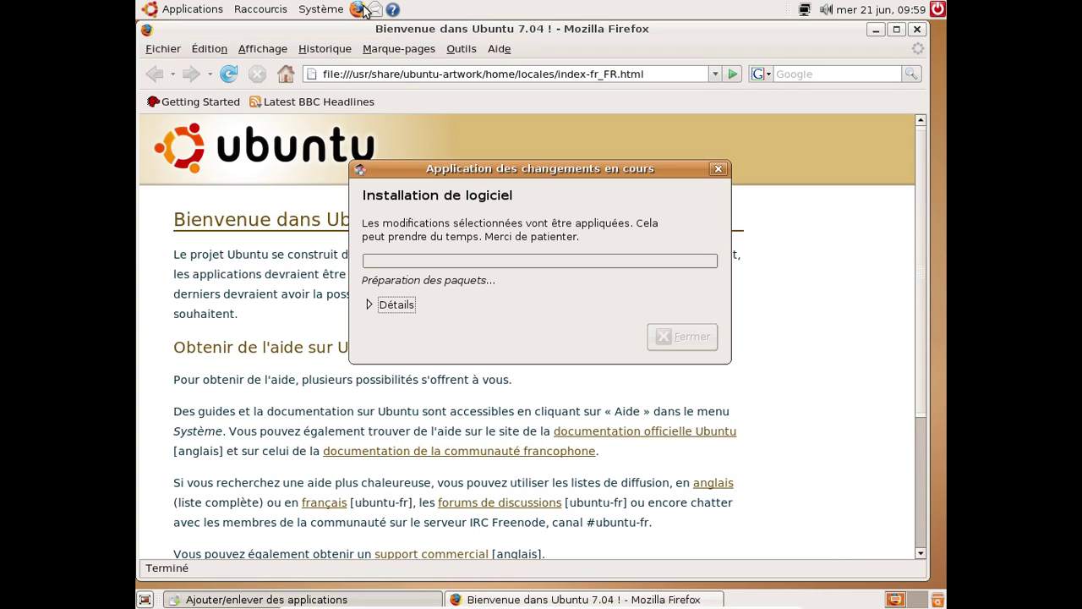
# Load the Google France homepage (google.fr) in Firefox
pyautogui.click(650, 74)
pyautogui.doubleClick(649, 73)
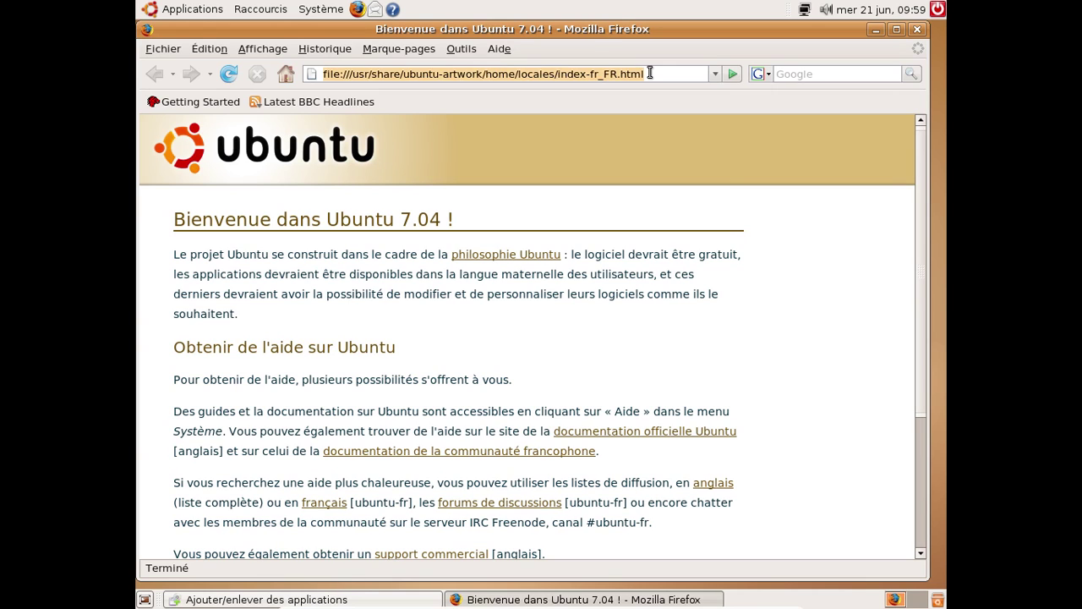
pyautogui.write('google.fr')
pyautogui.press('Return')
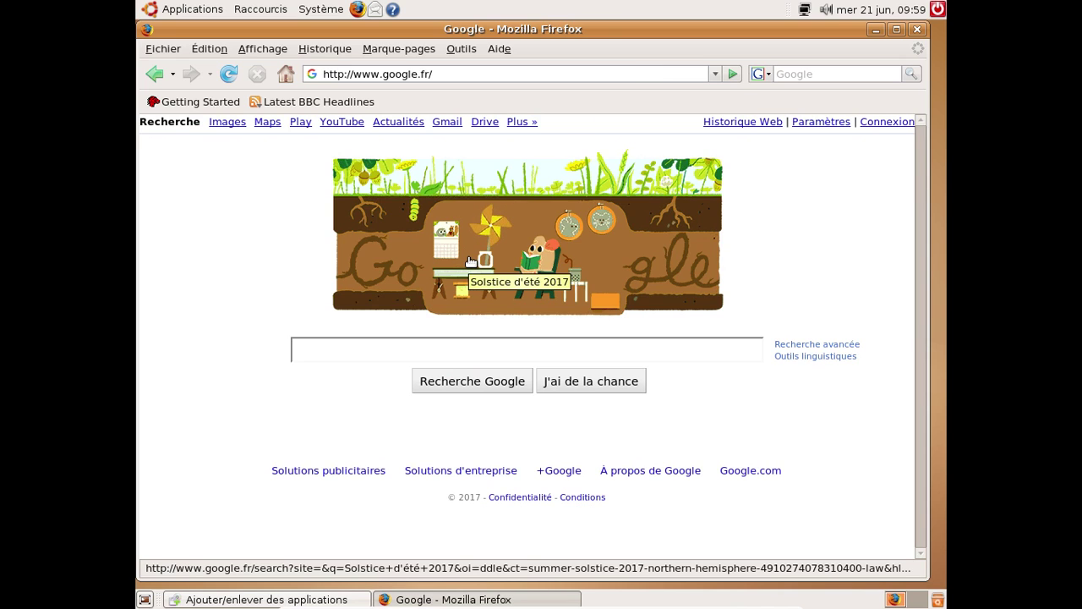
# Open the personal weblog at its free.fr /blog/ address
pyautogui.click(445, 73)
pyautogui.write('freder')
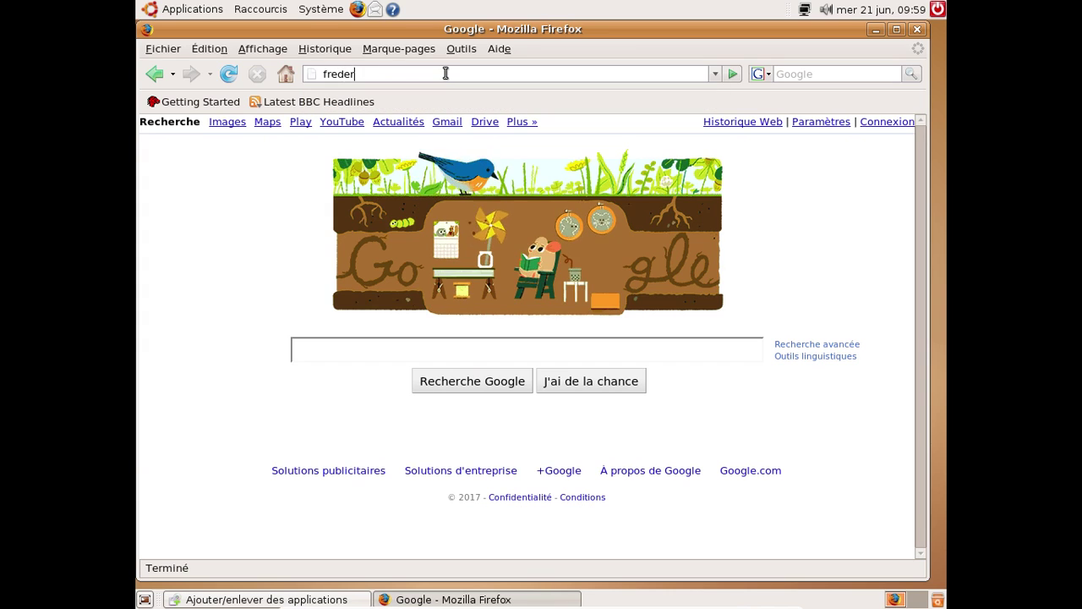
pyautogui.write('ic.bezies.fr')
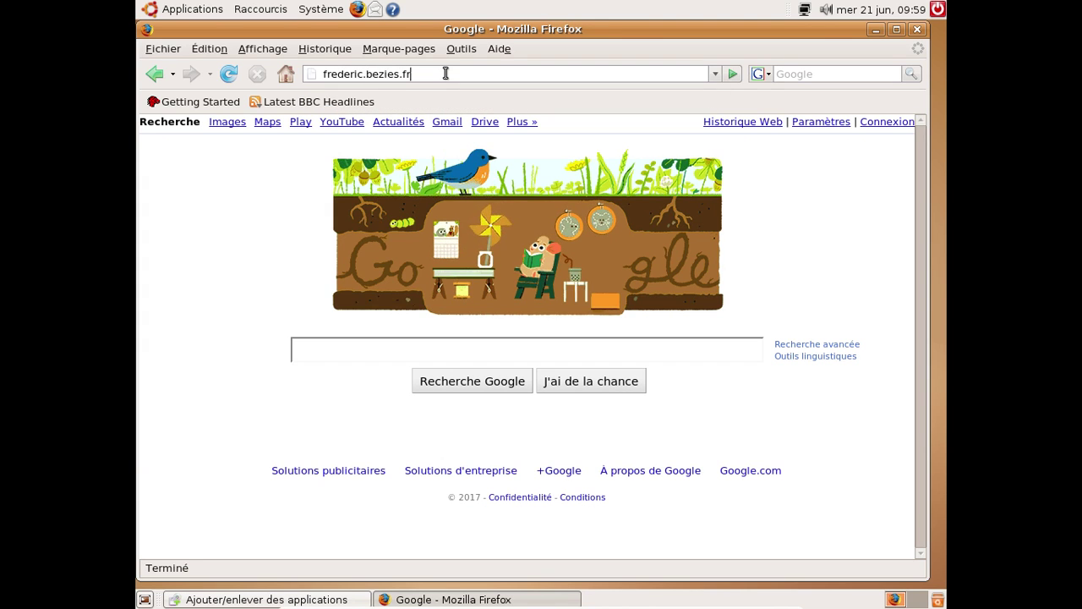
pyautogui.write('ee.fr/blog/')
pyautogui.press('Return')
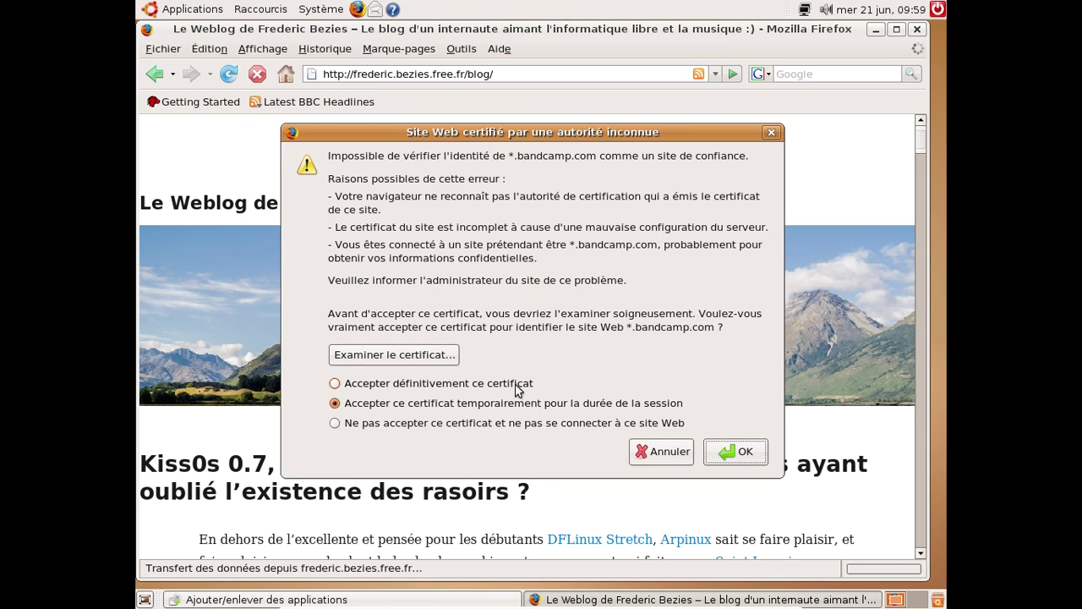
# Permanently accept the *.bandcamp.com certificate, scroll through the blog, and replace its tab with a blank one
pyautogui.click(516, 384)
pyautogui.click(747, 451)
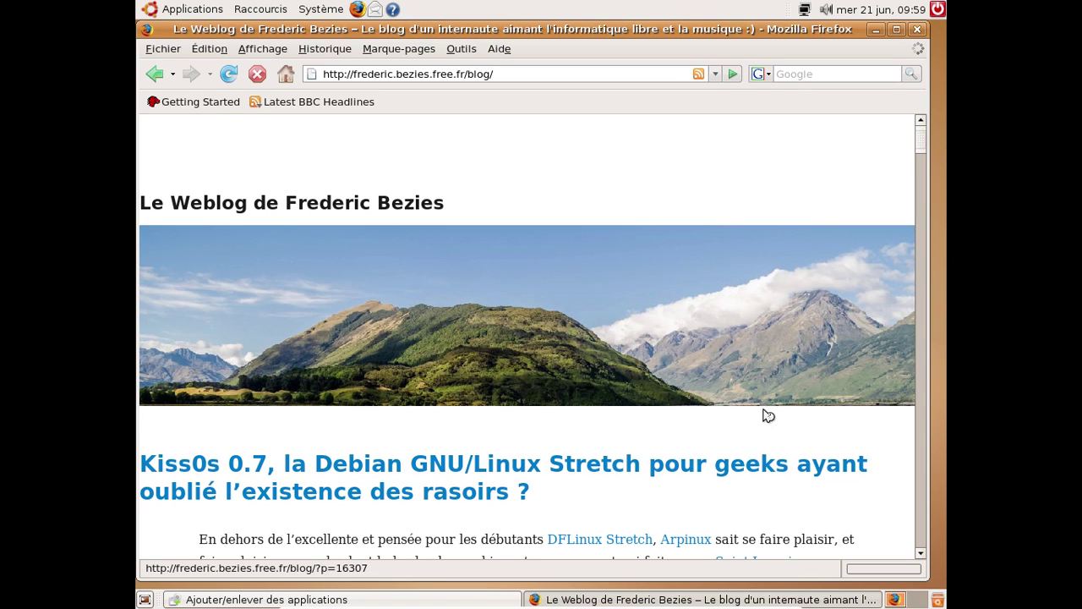
pyautogui.scroll(-2, 764, 389)
pyautogui.scroll(-15, 765, 362)
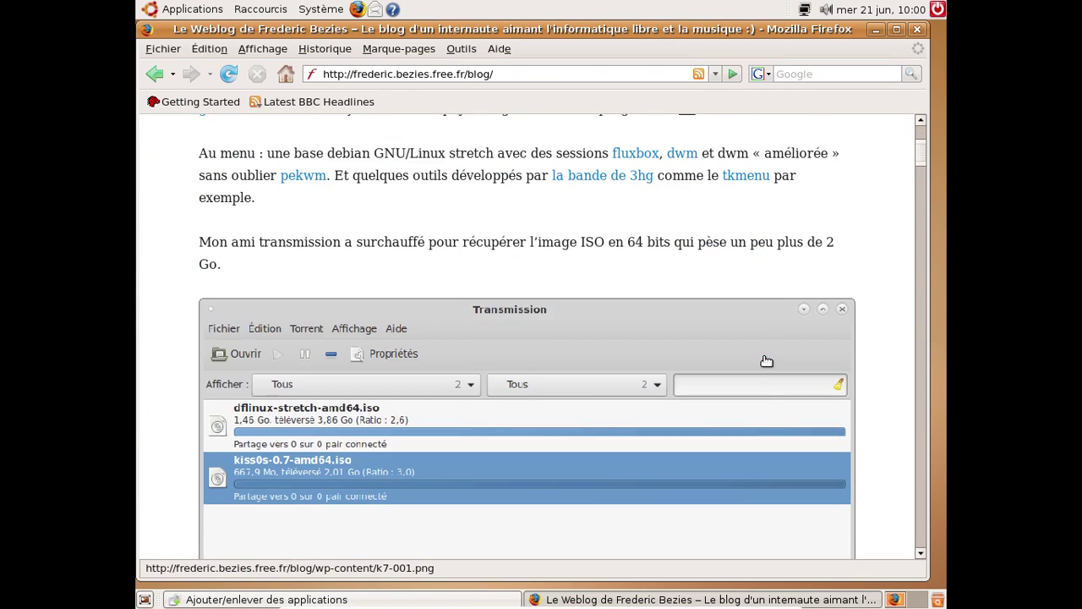
pyautogui.scroll(-15, 767, 361)
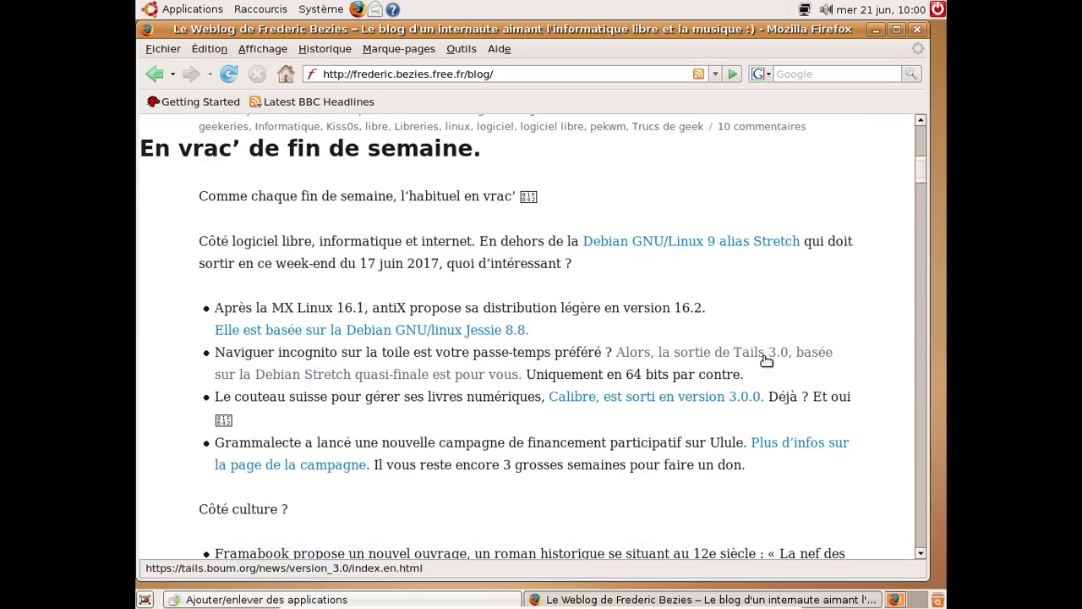
pyautogui.scroll(-1, 767, 361)
pyautogui.scroll(-20, 767, 362)
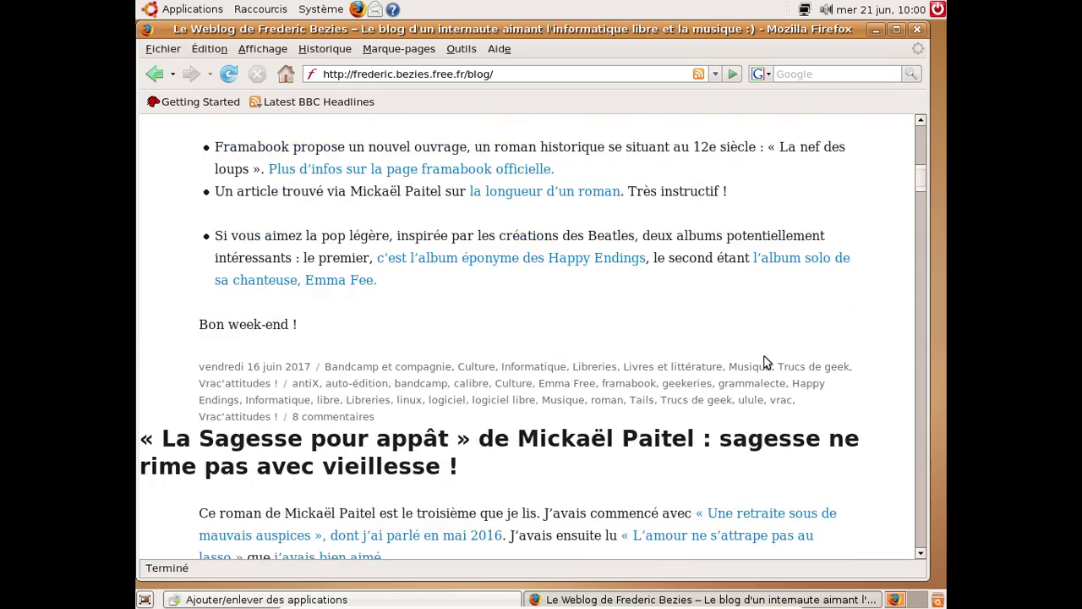
pyautogui.scroll(-8, 767, 362)
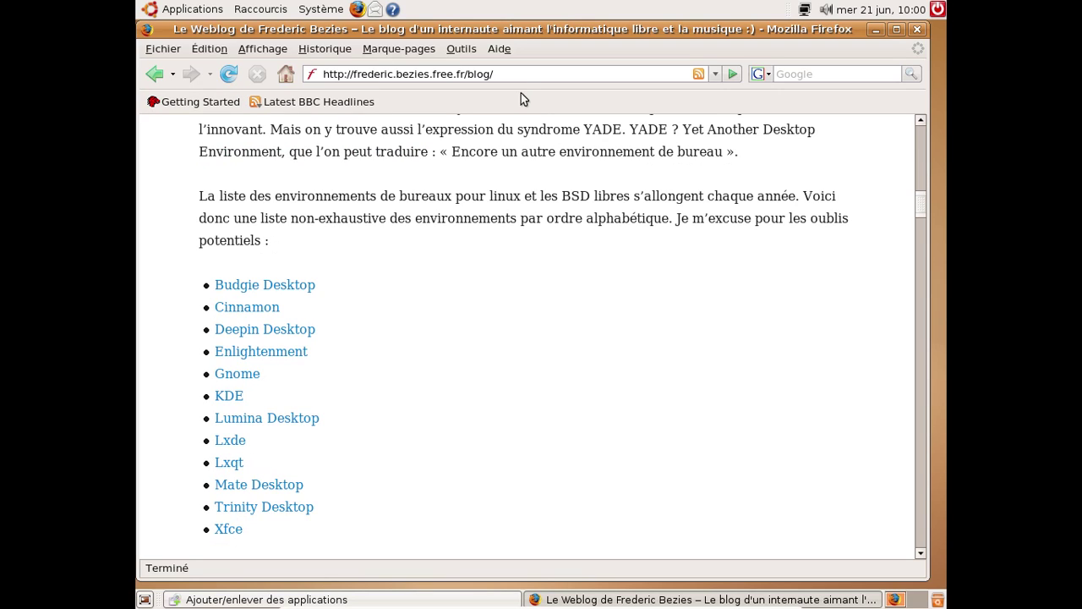
pyautogui.hotkey('ctrl', 't')
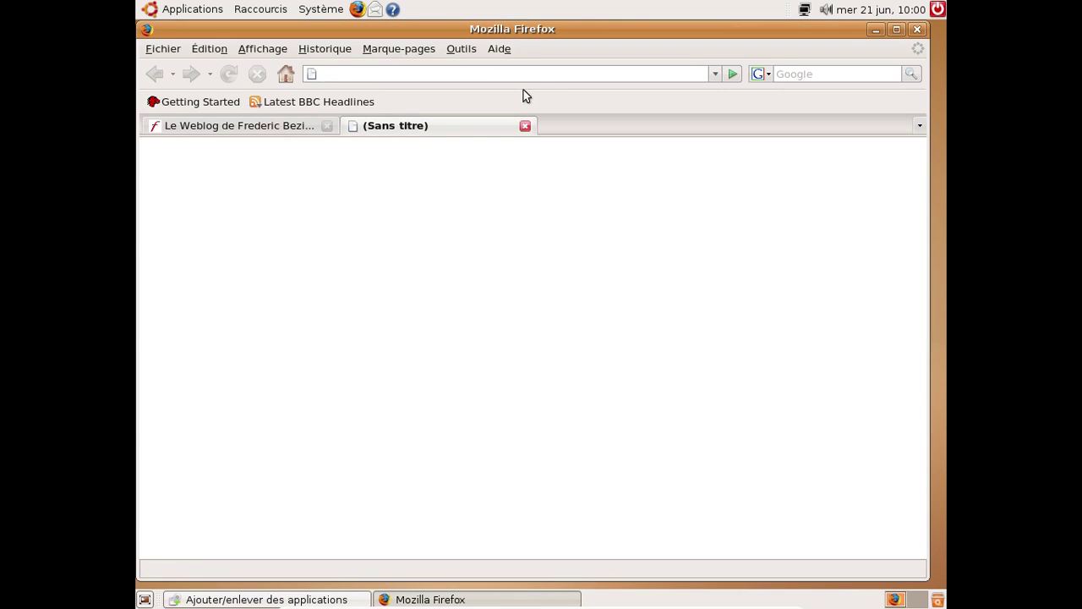
pyautogui.click(327, 125)
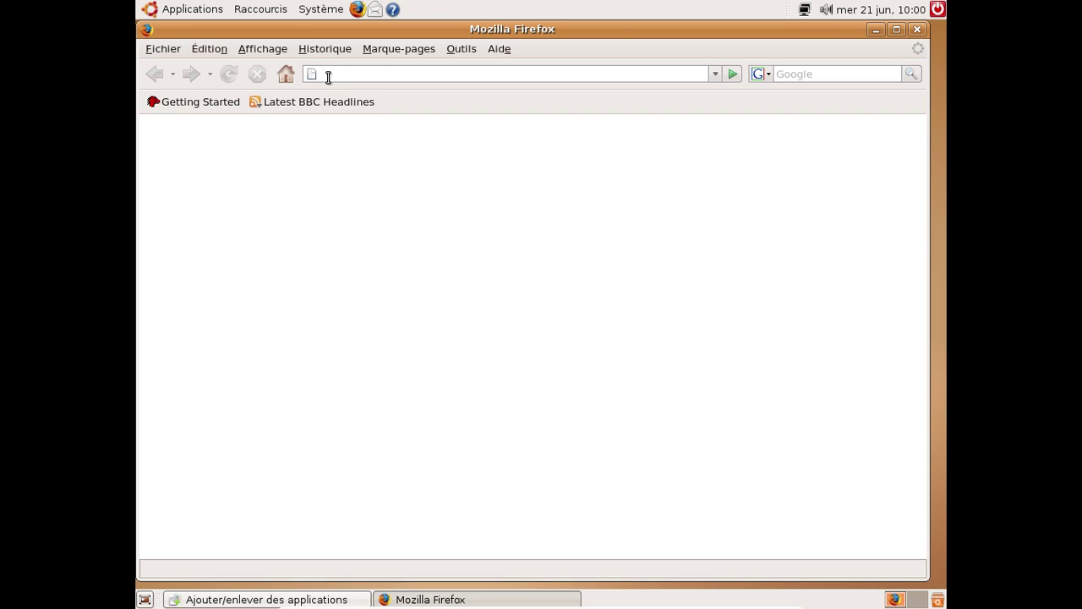
# Load distrowatch.com and scroll through its latest news and distribution popularity ranking
pyautogui.click(328, 76)
pyautogui.write('gstrowatch.com')
pyautogui.press('Return')
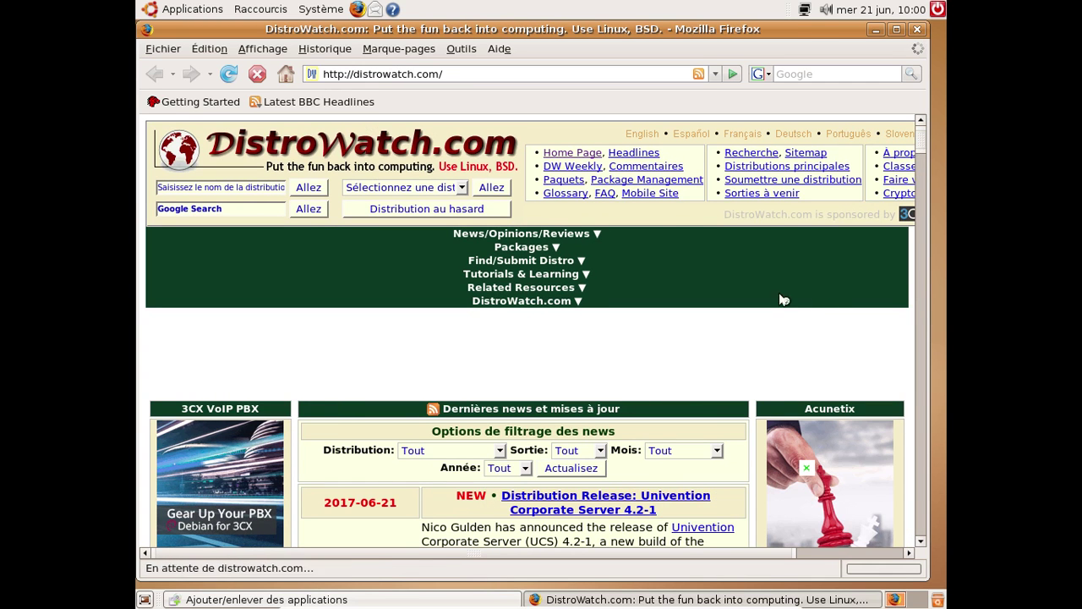
pyautogui.scroll(-13, 757, 291)
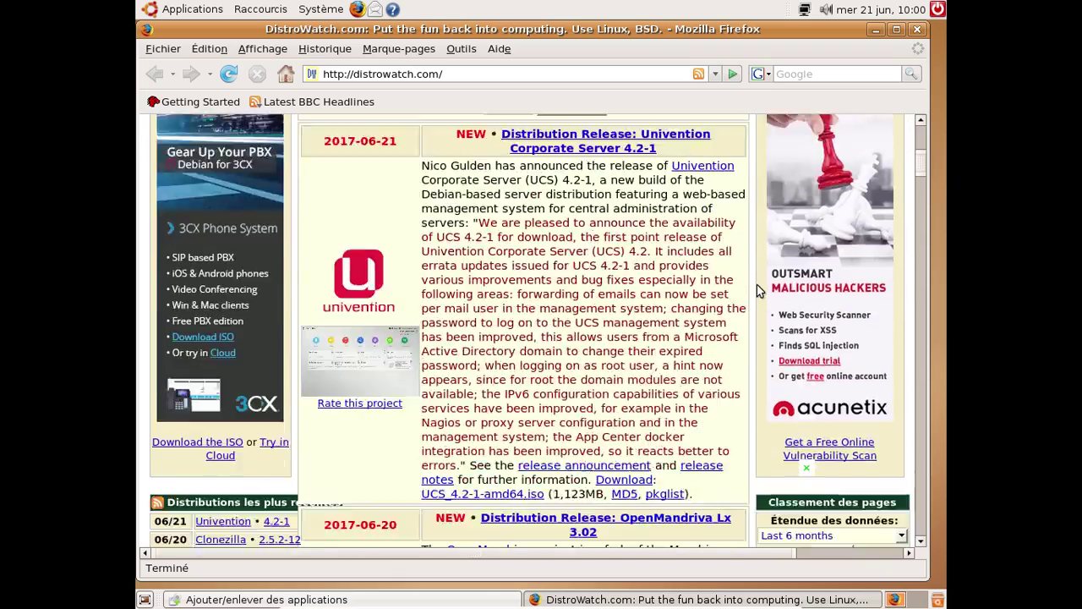
pyautogui.scroll(-5, 757, 290)
pyautogui.scroll(7, 757, 290)
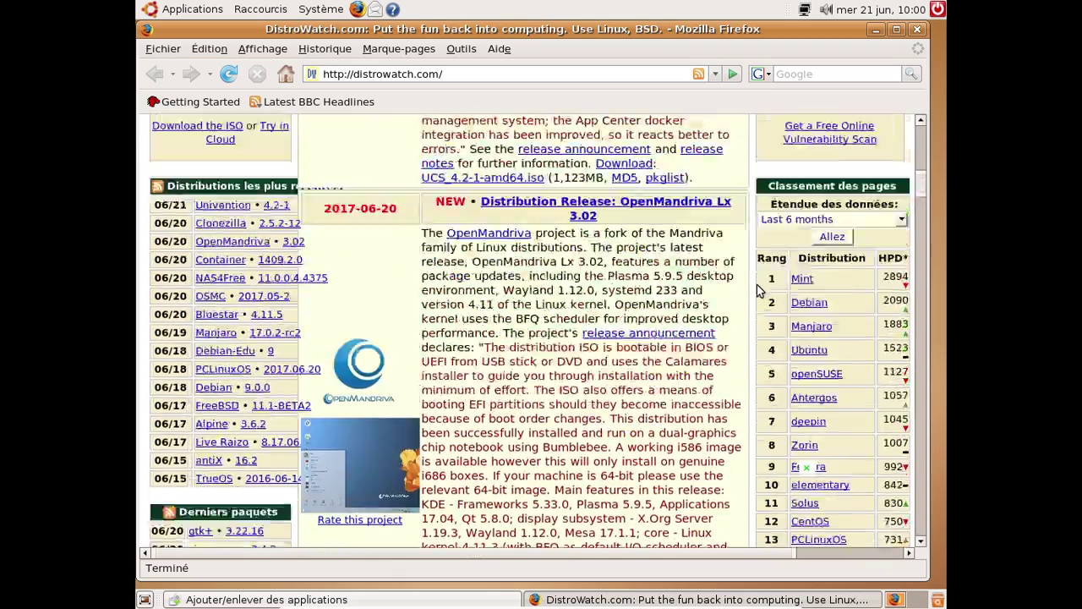
pyautogui.scroll(4, 757, 290)
pyautogui.scroll(-13, 757, 290)
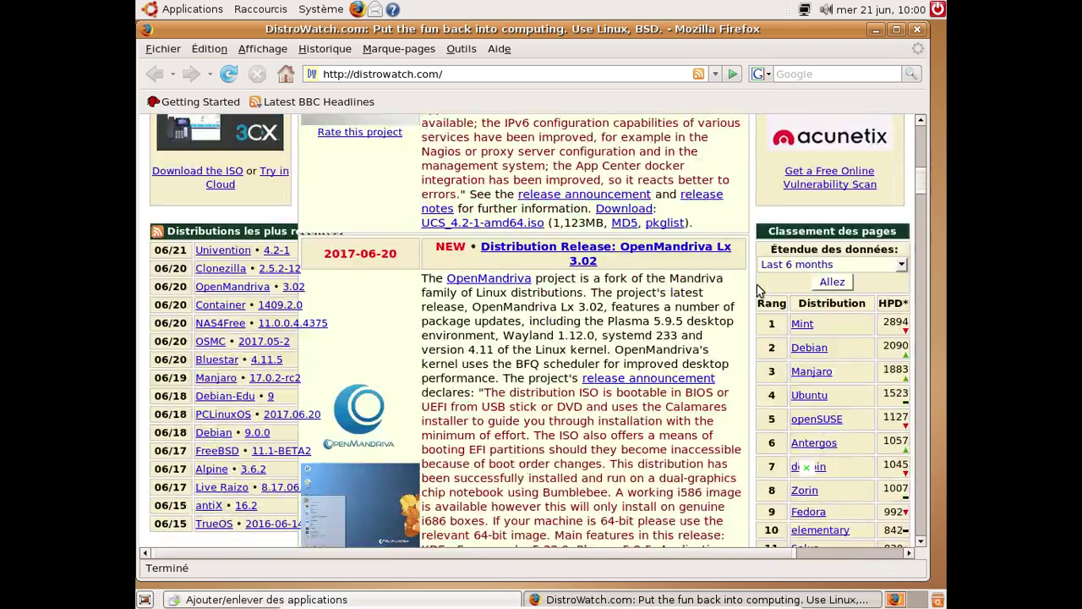
pyautogui.scroll(-17, 757, 290)
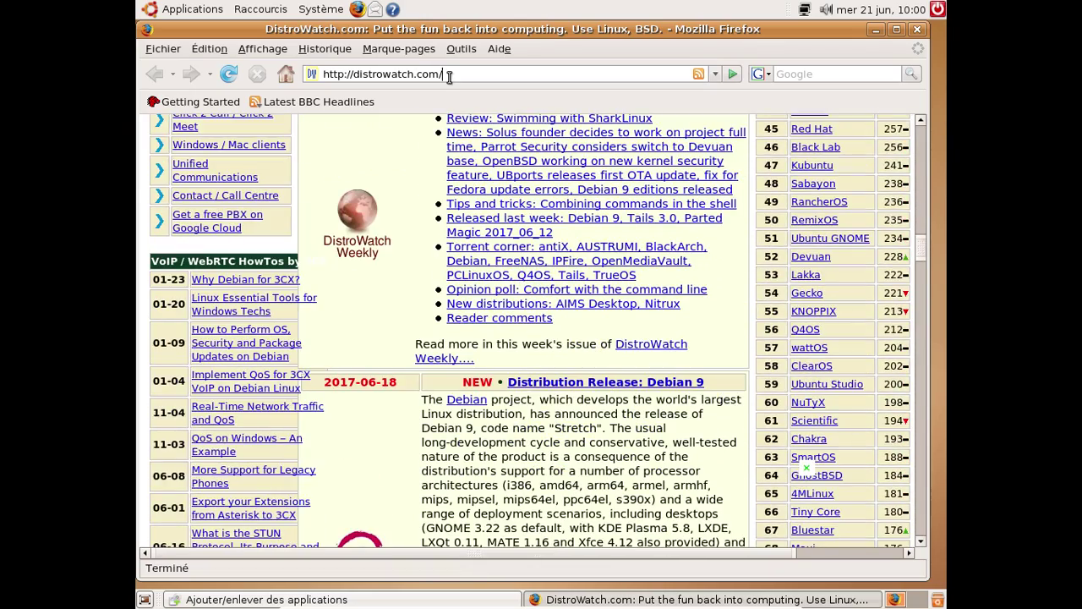
# Go to fr.wikipedia.org and accept the encrypted-page security warning
pyautogui.click(449, 75)
pyautogui.write('fr.wik')
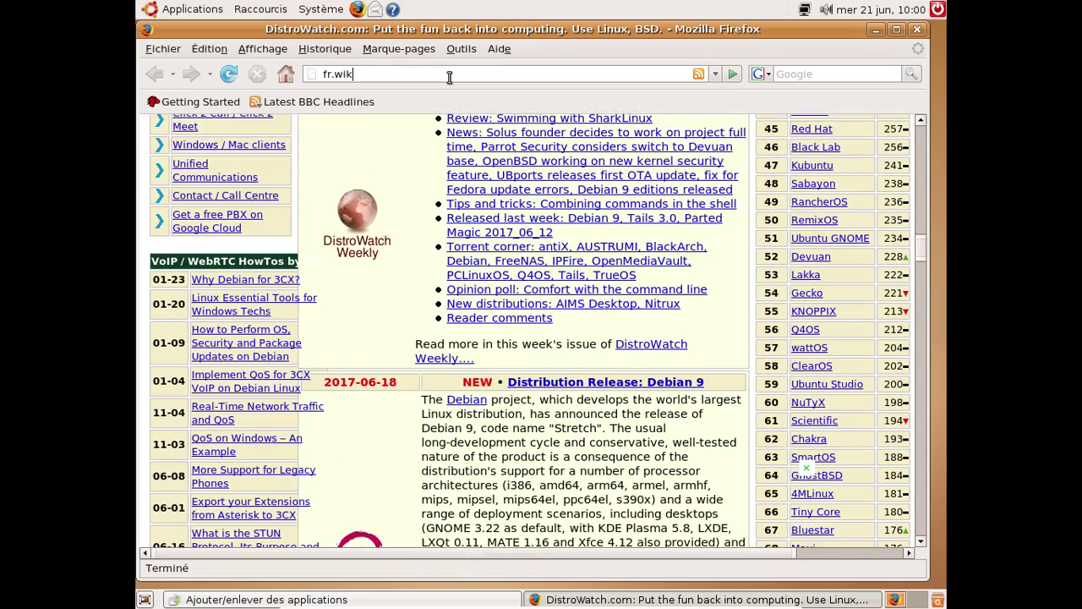
pyautogui.write('ipedia.org')
pyautogui.press('Return')
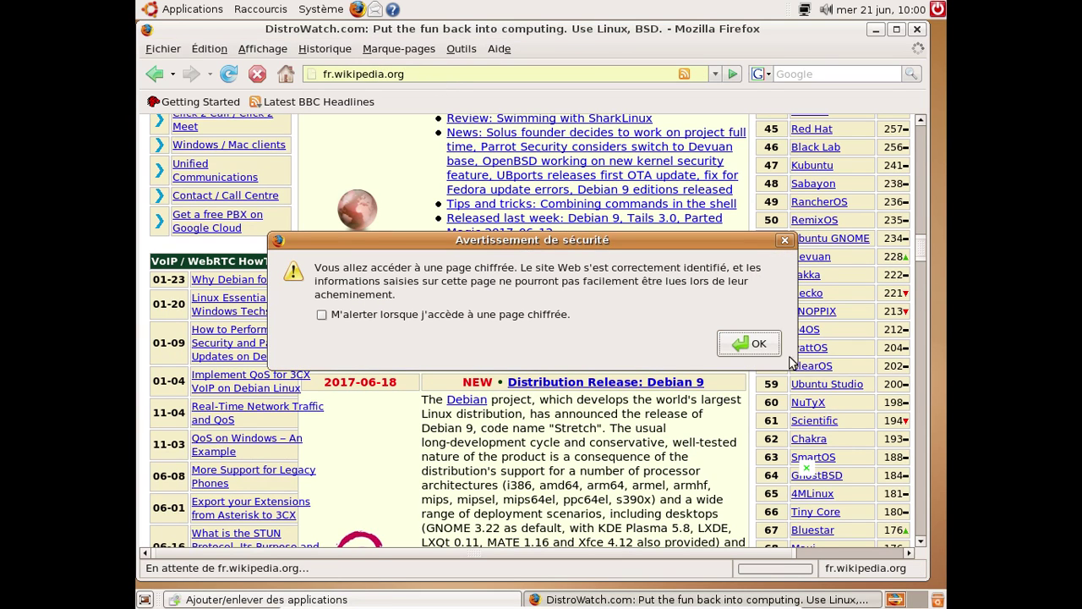
pyautogui.click(769, 349)
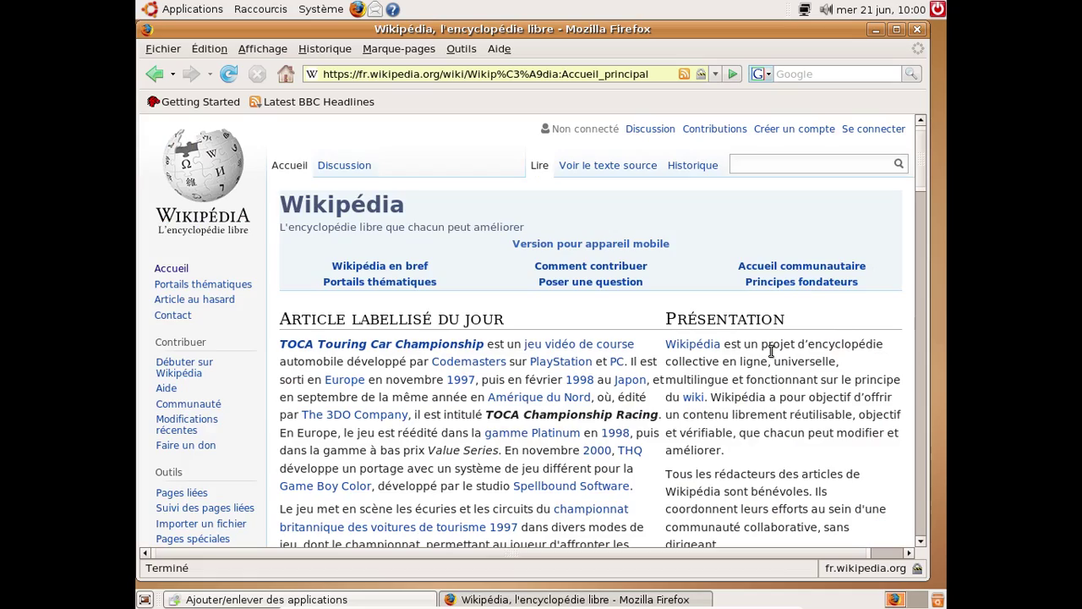
# Search French Wikipedia for 'google chrome'
pyautogui.scroll(-10, 737, 313)
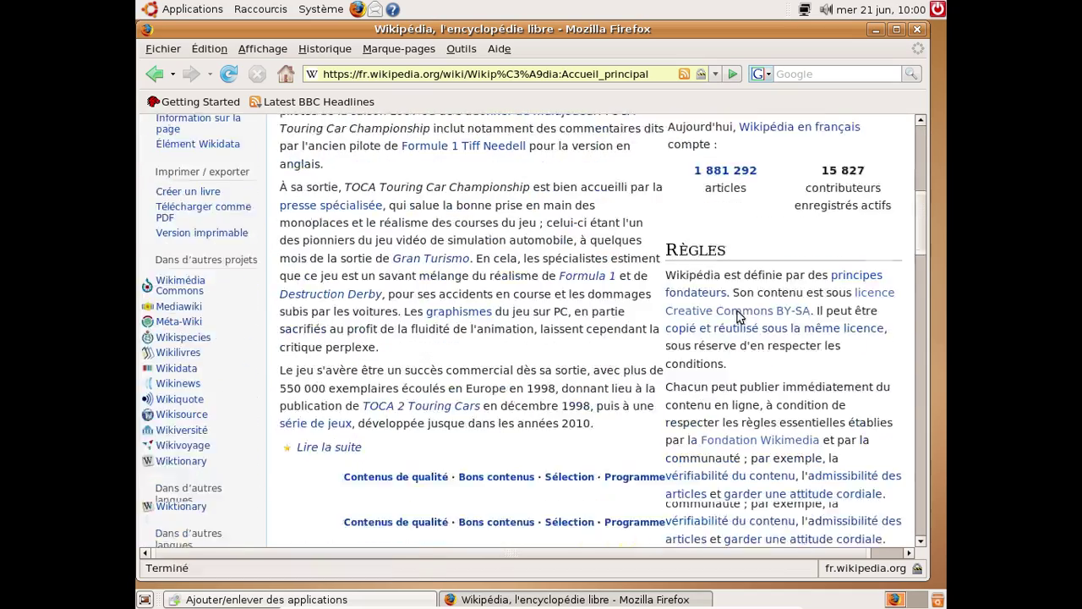
pyautogui.scroll(-5, 737, 314)
pyautogui.scroll(15, 737, 312)
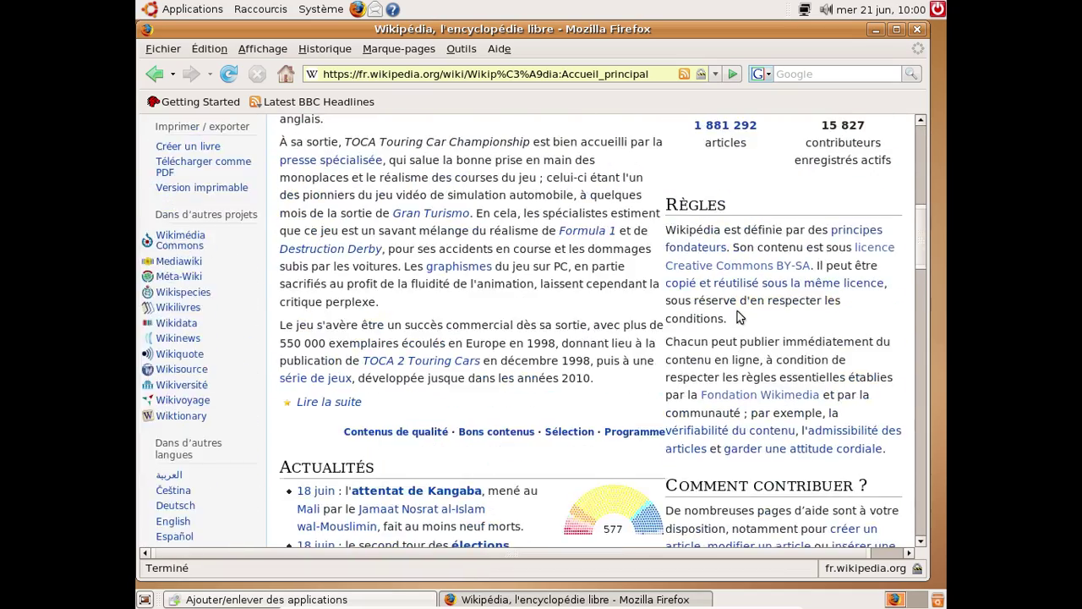
pyautogui.click(746, 164)
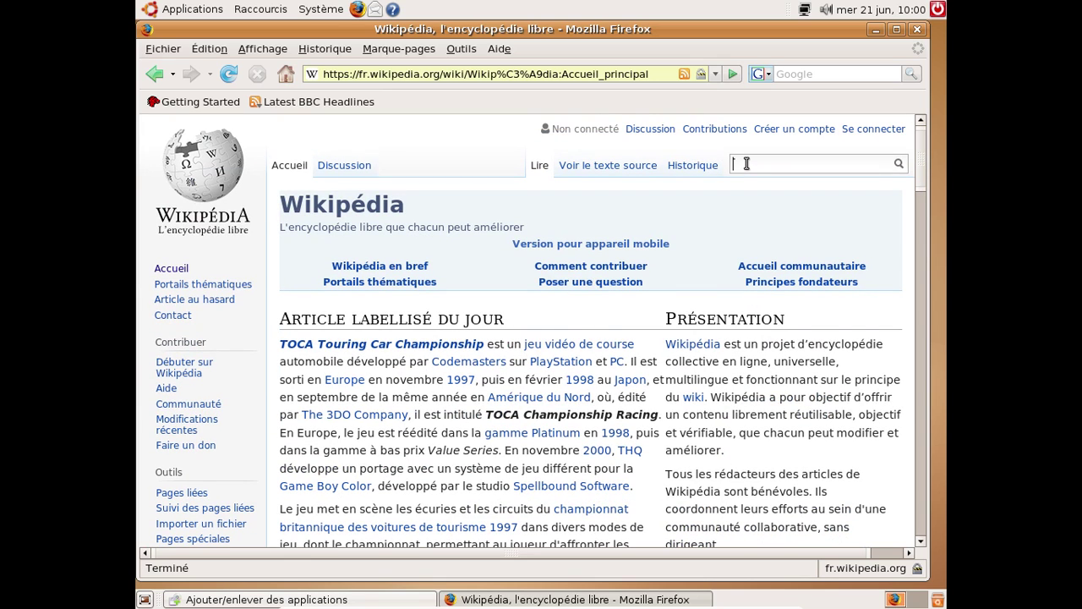
pyautogui.write('google chrome')
pyautogui.press('Return')
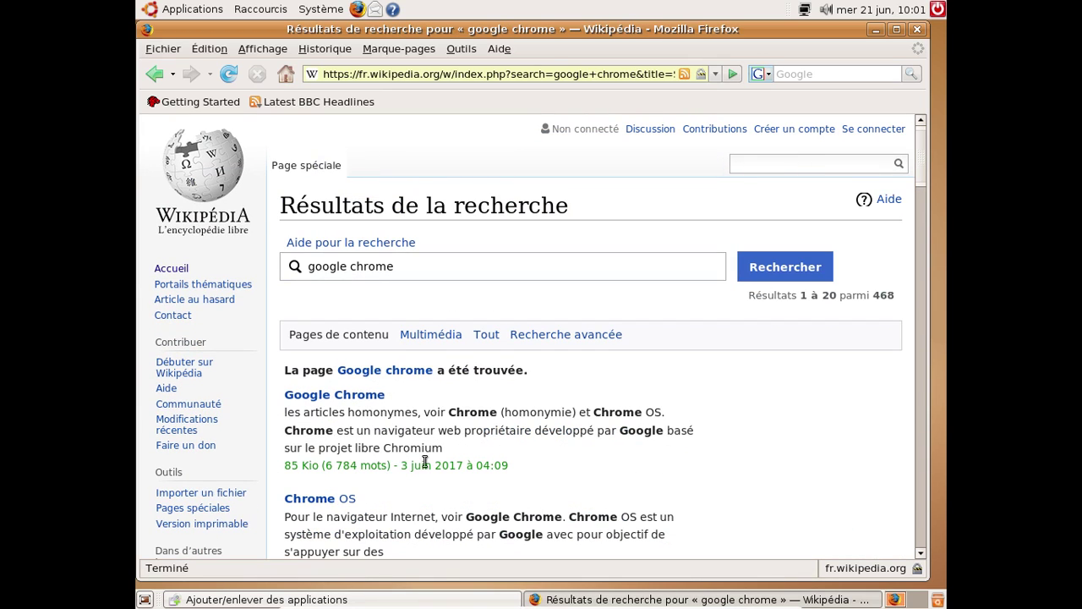
# Open the Google Chrome article from the search results and scroll through it
pyautogui.click(346, 399)
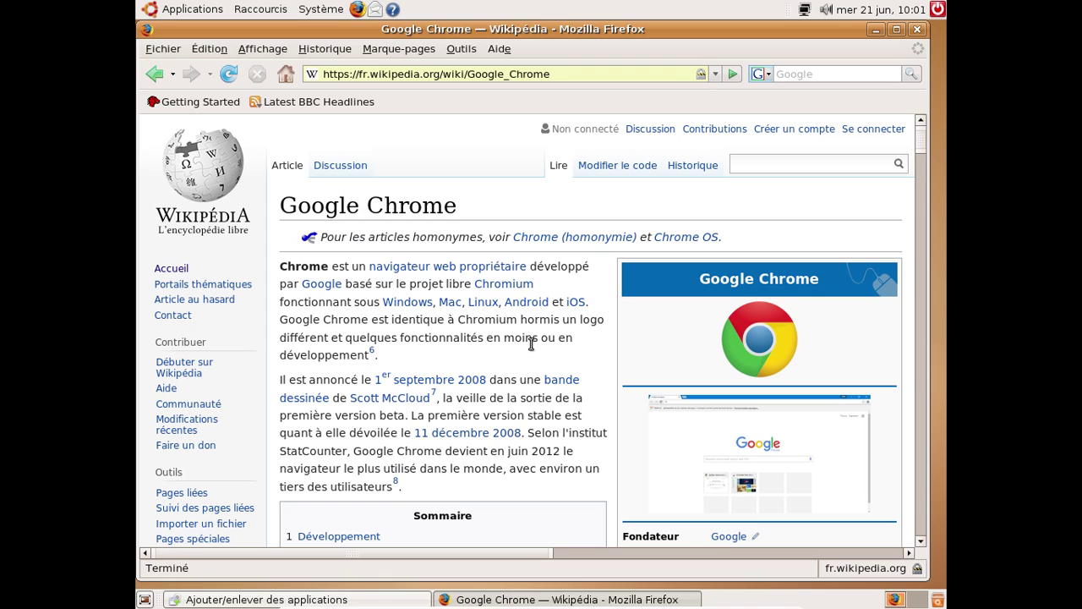
pyautogui.scroll(-1, 533, 346)
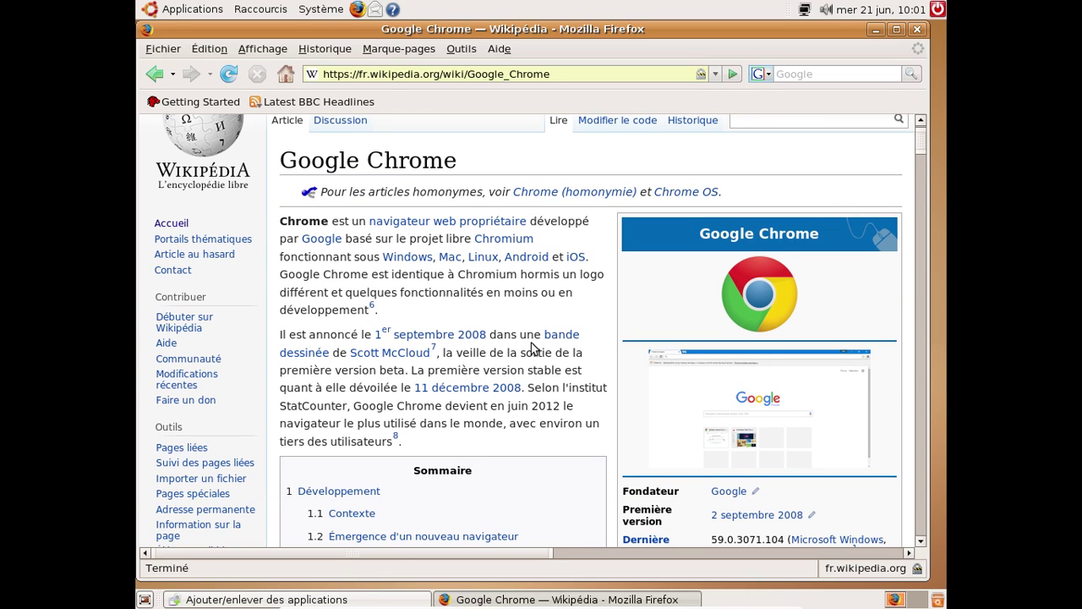
pyautogui.scroll(-4, 531, 343)
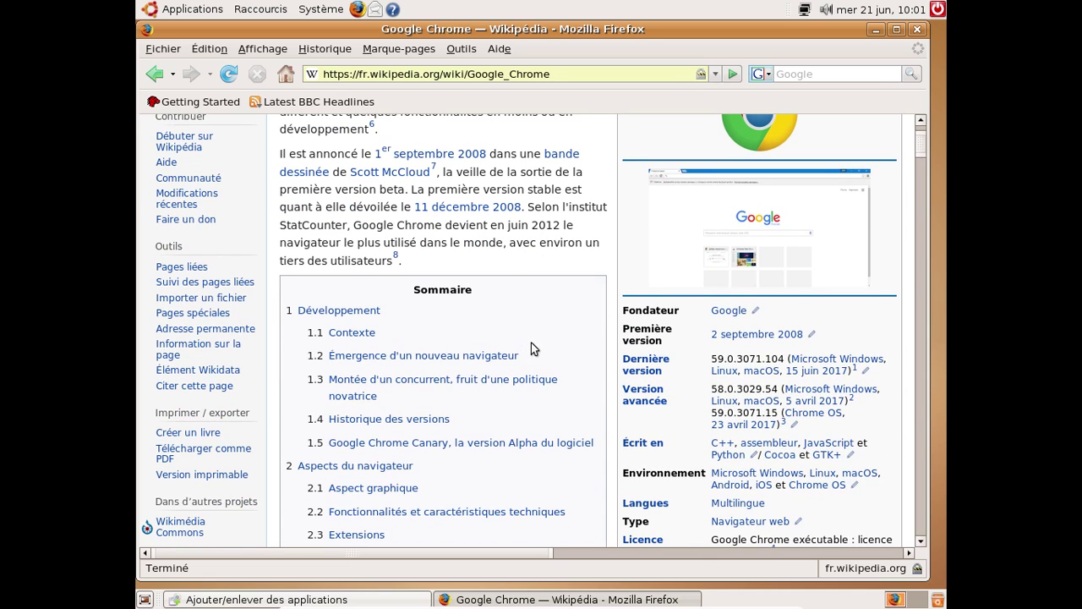
pyautogui.scroll(-5, 531, 342)
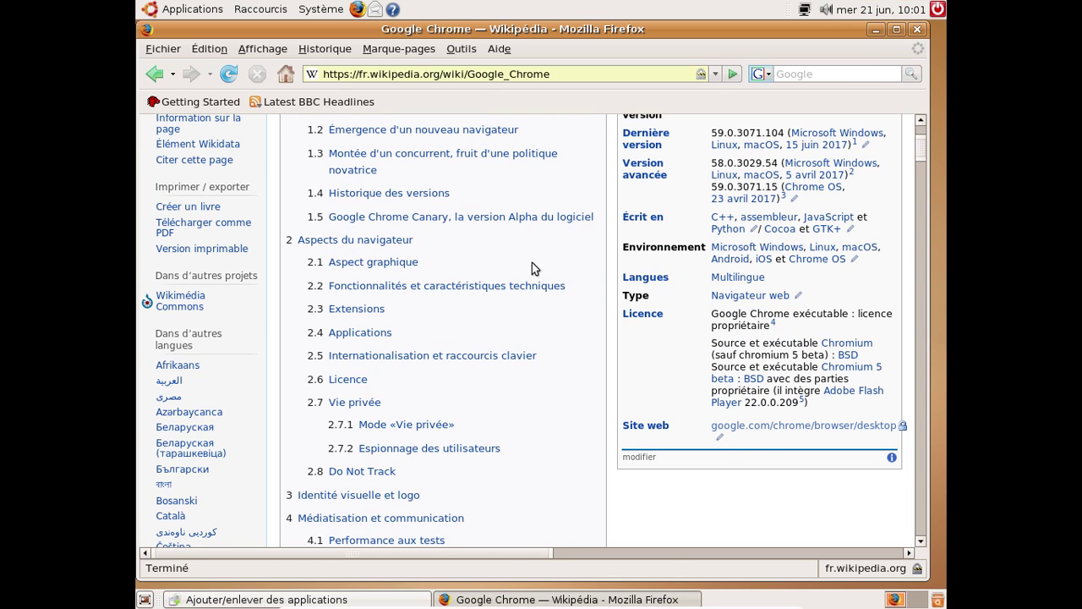
pyautogui.scroll(3, 535, 268)
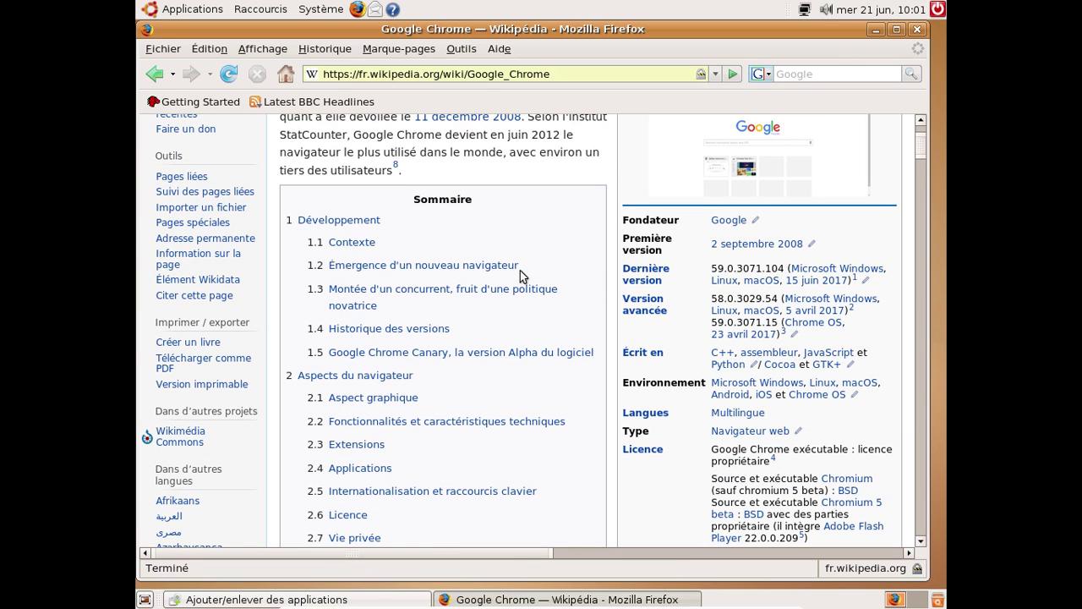
pyautogui.scroll(-15, 520, 275)
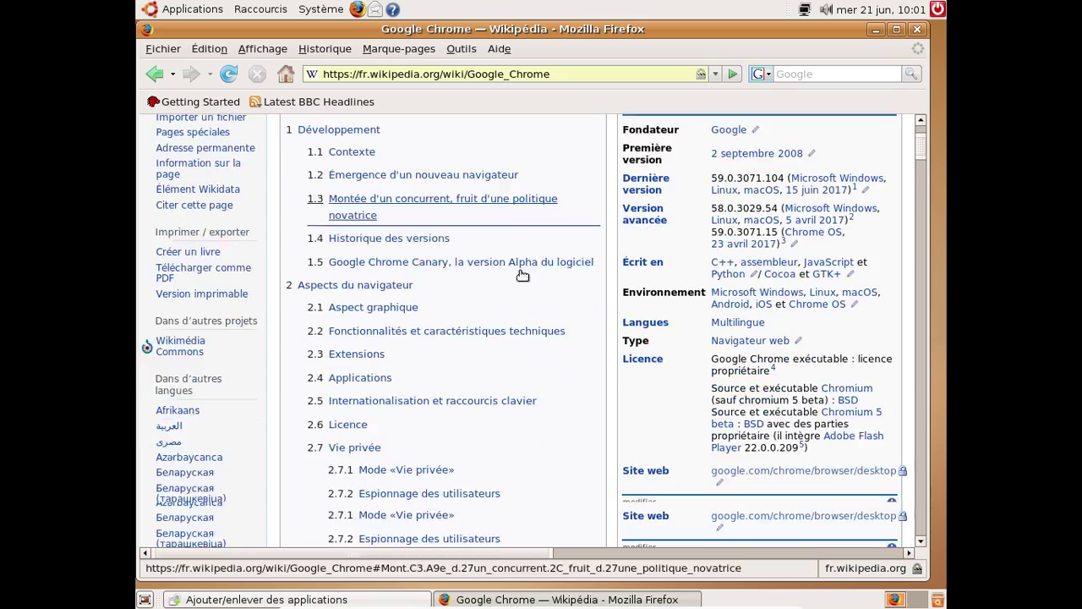
pyautogui.scroll(-7, 520, 275)
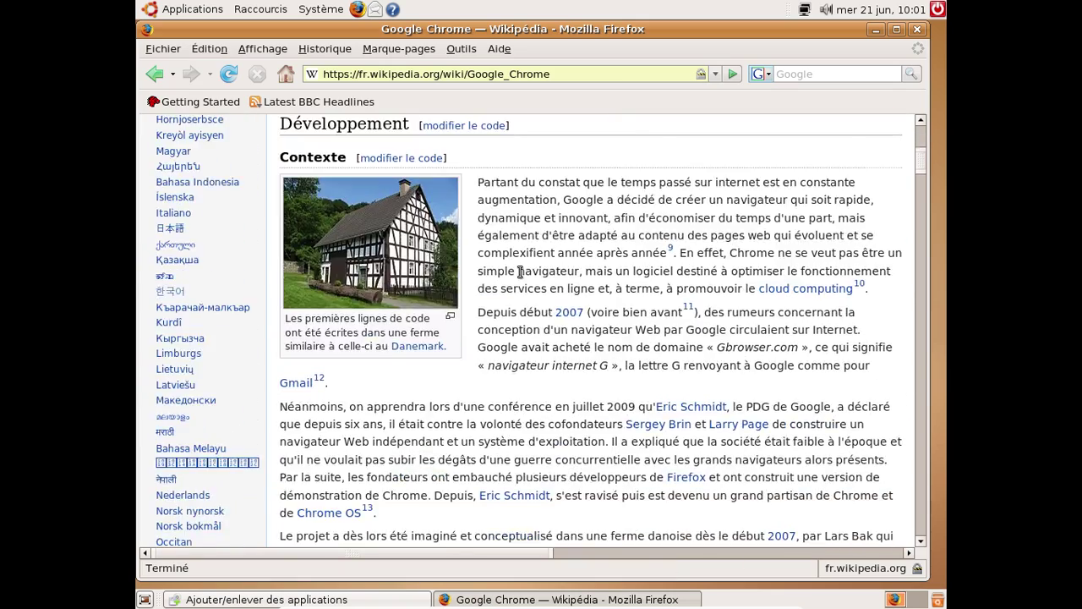
pyautogui.scroll(1, 520, 272)
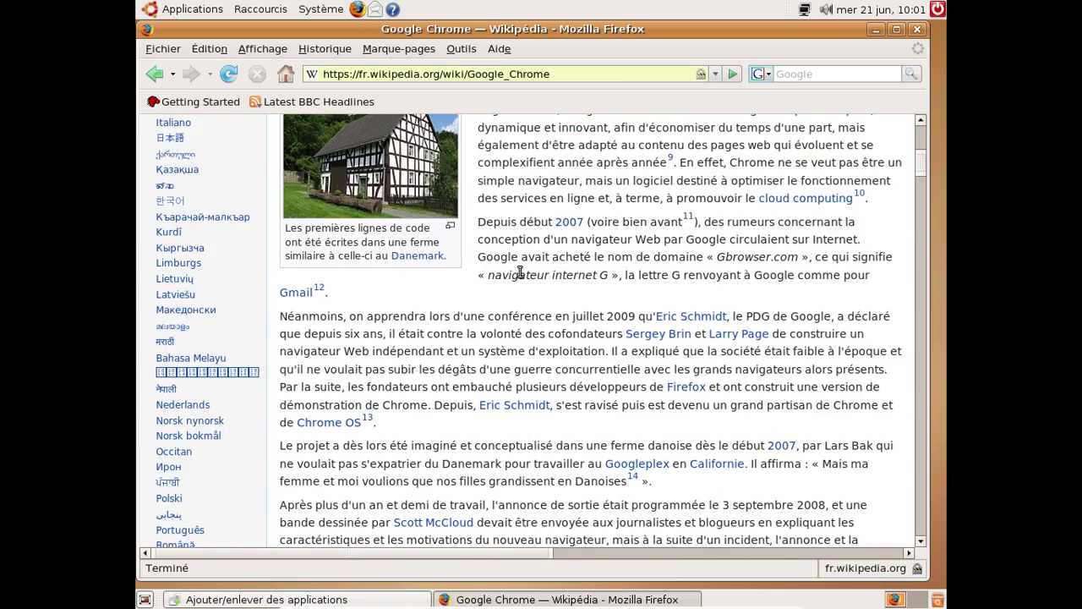
pyautogui.scroll(-10, 520, 272)
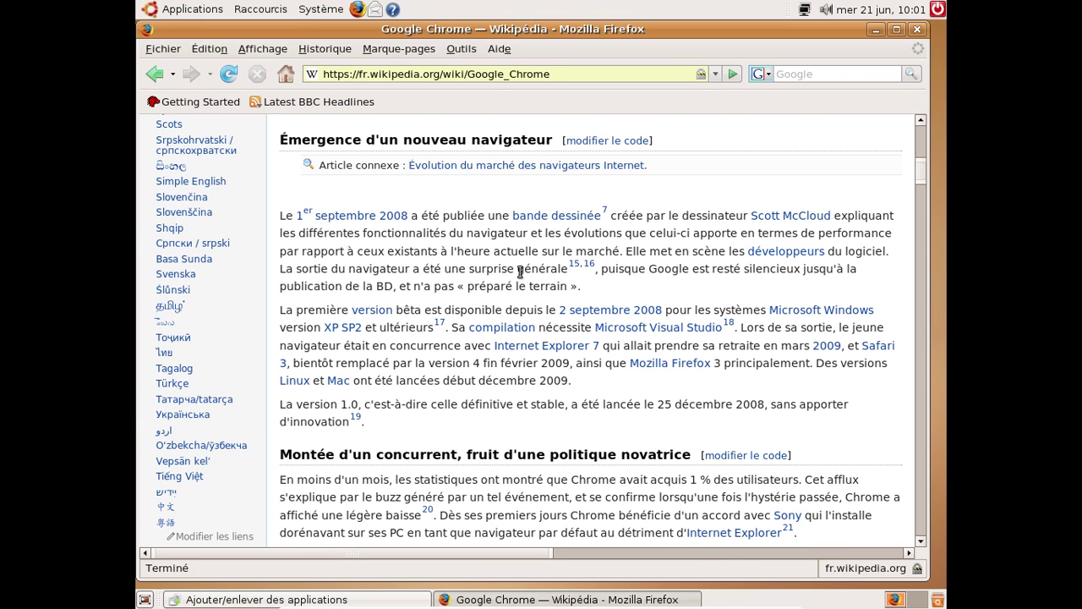
# Scroll to the 'Historique des versions' table and adjust the scrollbars to show versions 4.0.249–5.0.375
pyautogui.scroll(-5, 520, 273)
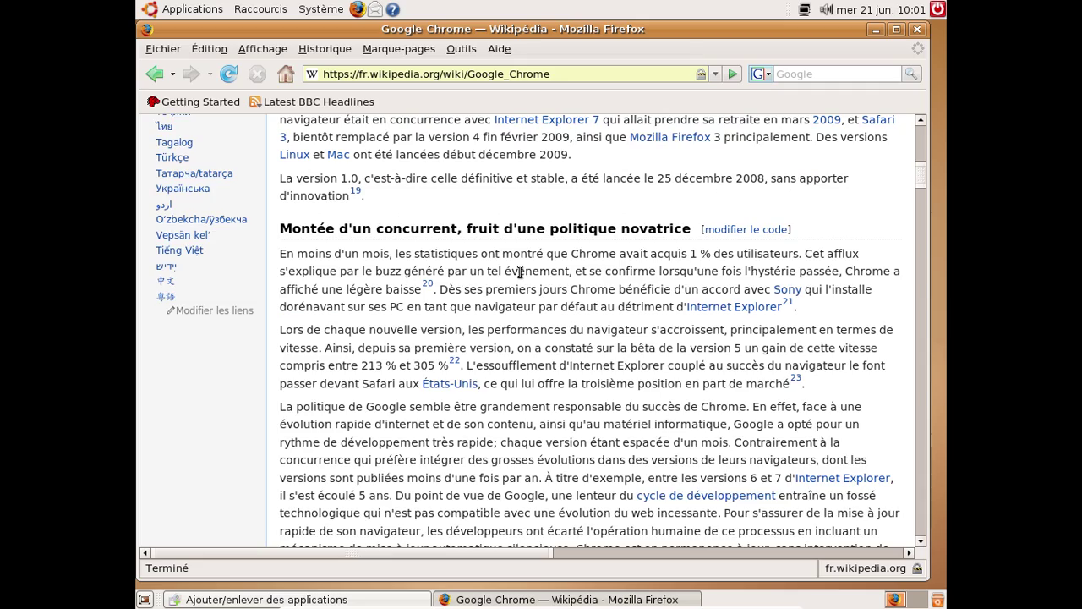
pyautogui.scroll(-15, 520, 273)
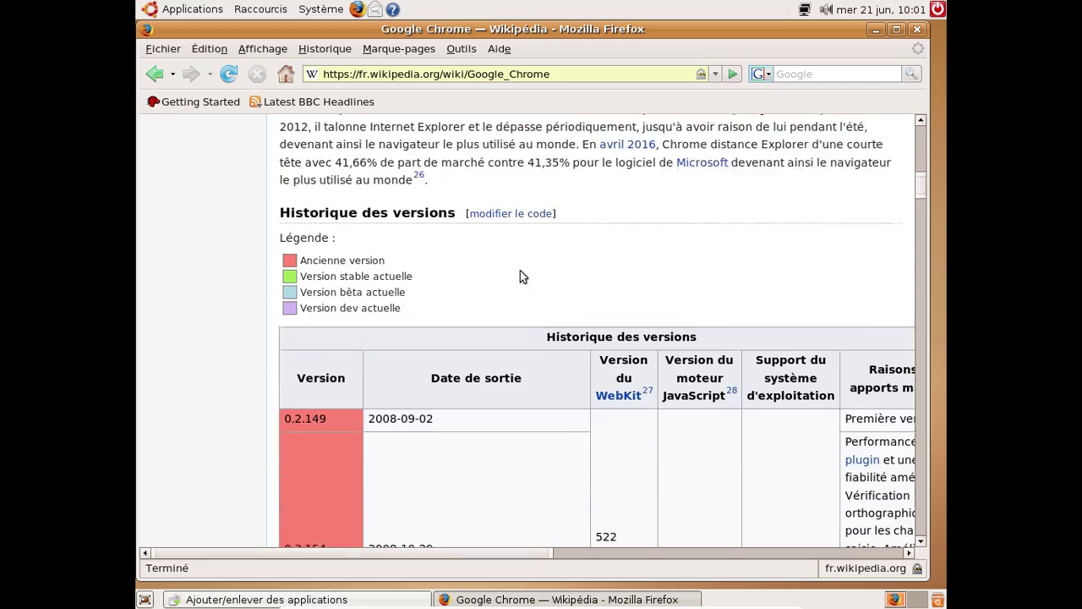
pyautogui.scroll(-14, 520, 277)
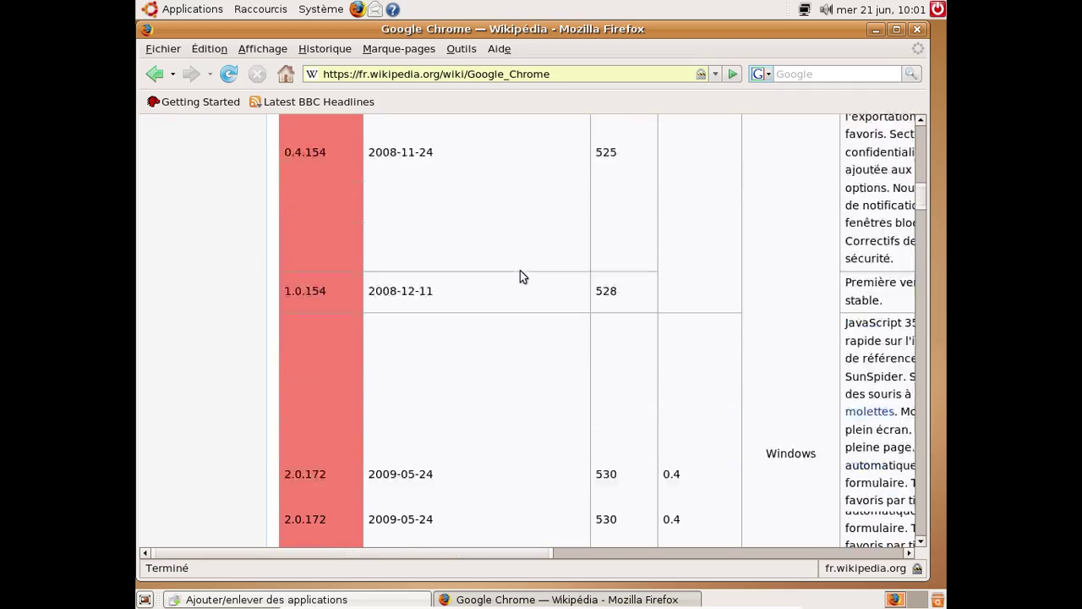
pyautogui.scroll(-14, 520, 277)
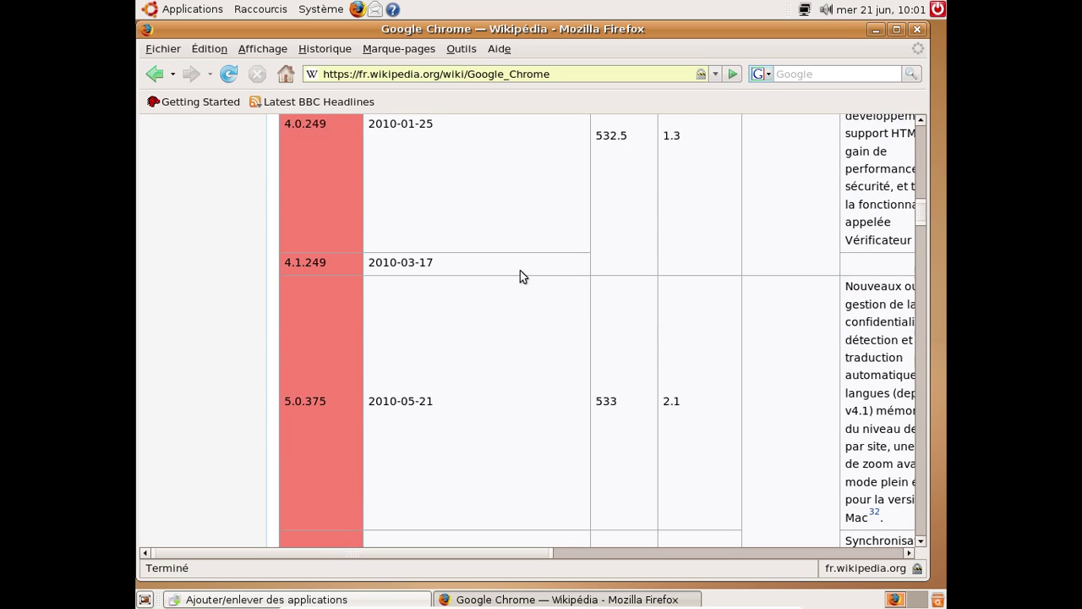
pyautogui.scroll(-14, 520, 276)
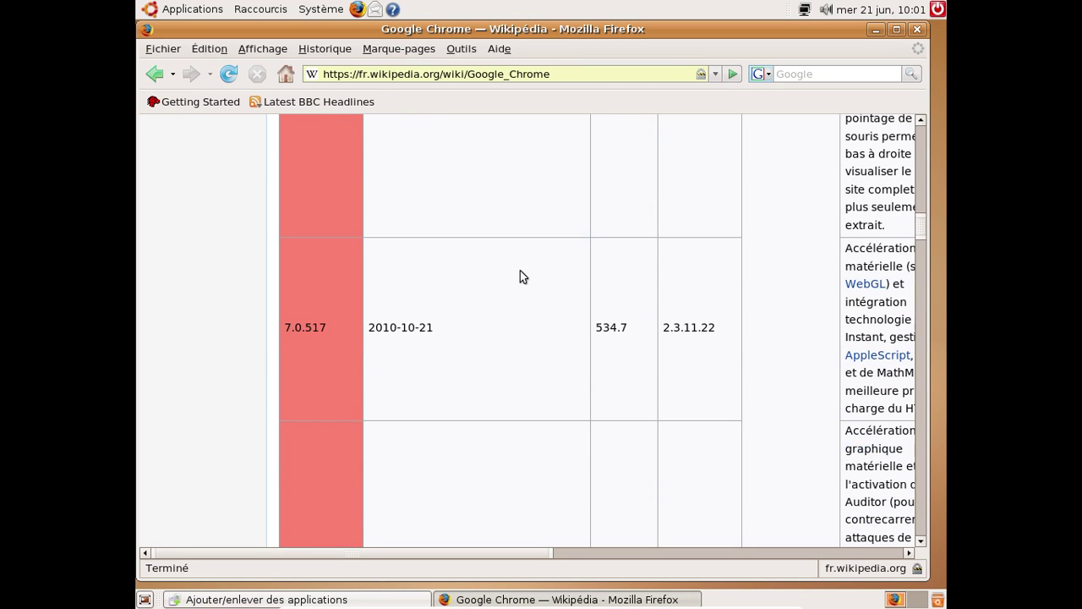
pyautogui.scroll(-10, 520, 277)
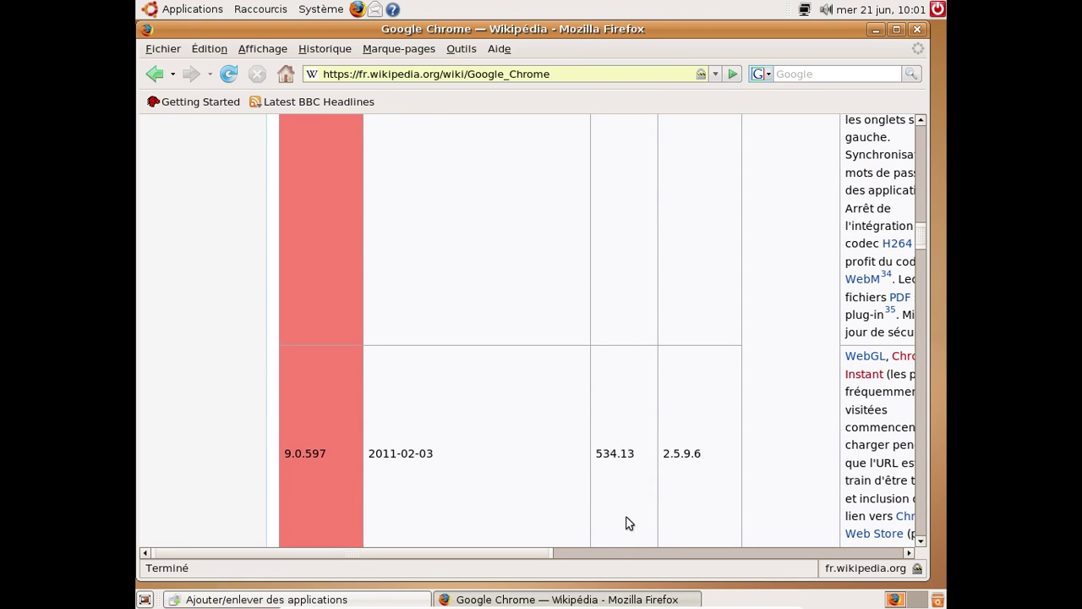
pyautogui.hscroll(5, 490, 558)
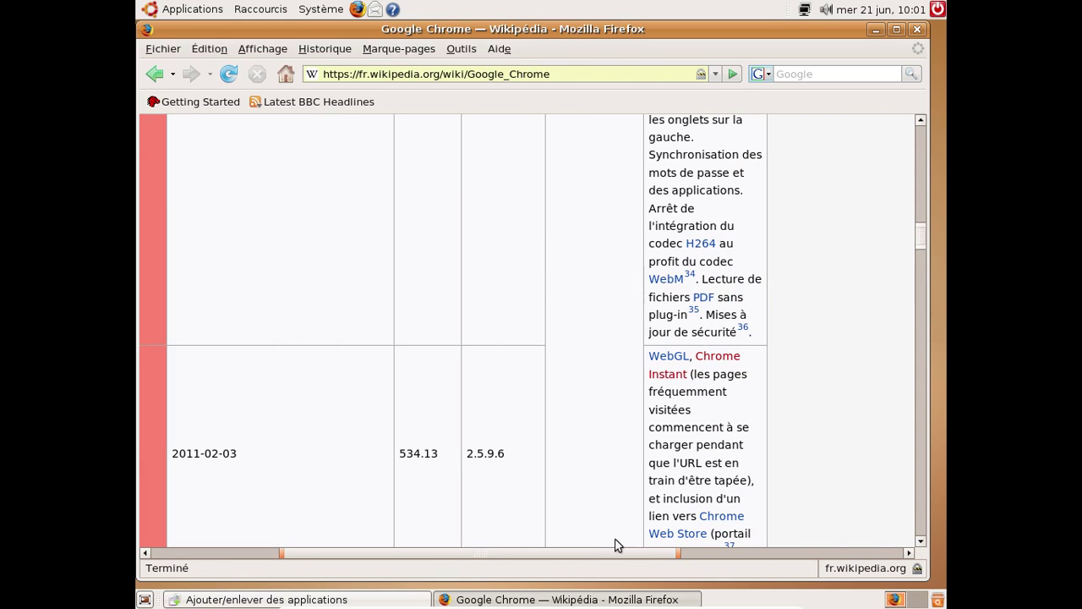
pyautogui.moveTo(919, 237); pyautogui.dragTo(904, 212)
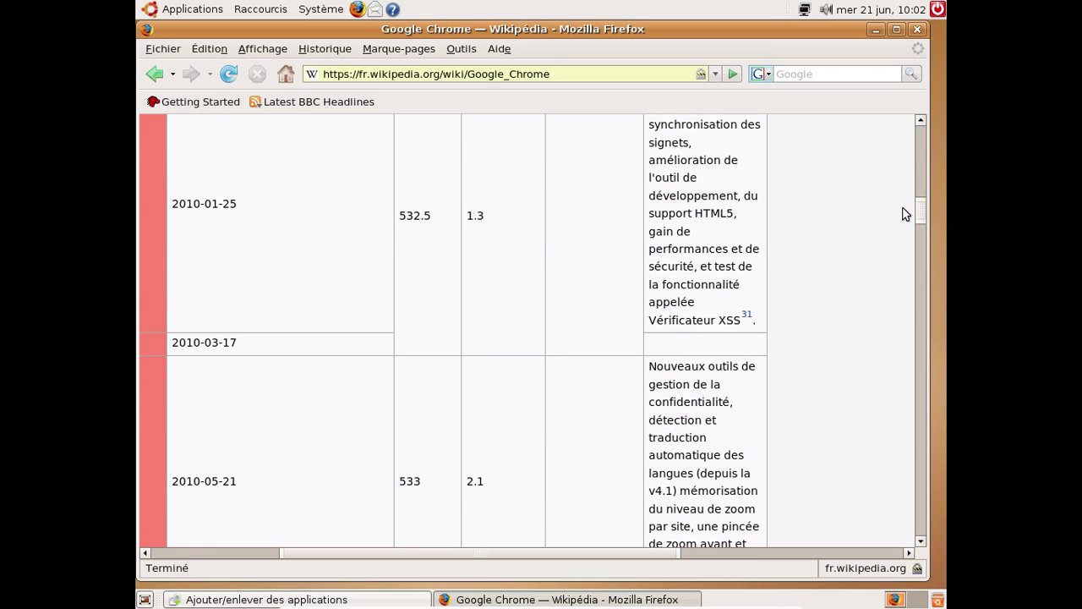
pyautogui.moveTo(417, 555); pyautogui.dragTo(175, 556)
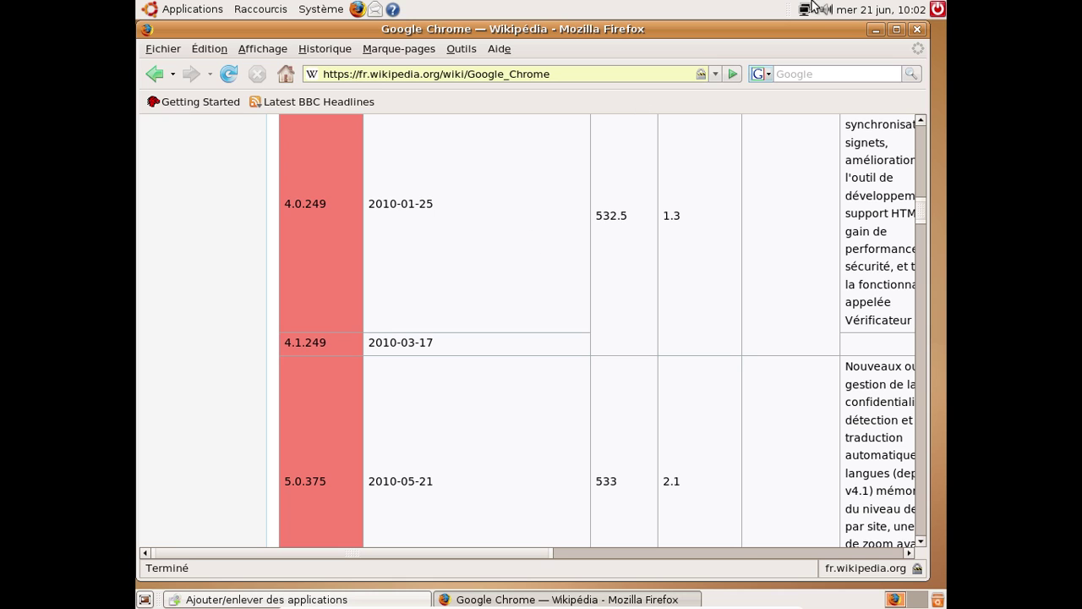
# Close Firefox and the changes-applied dialog, then launch Inkscape from Applications > Images
pyautogui.click(925, 27)
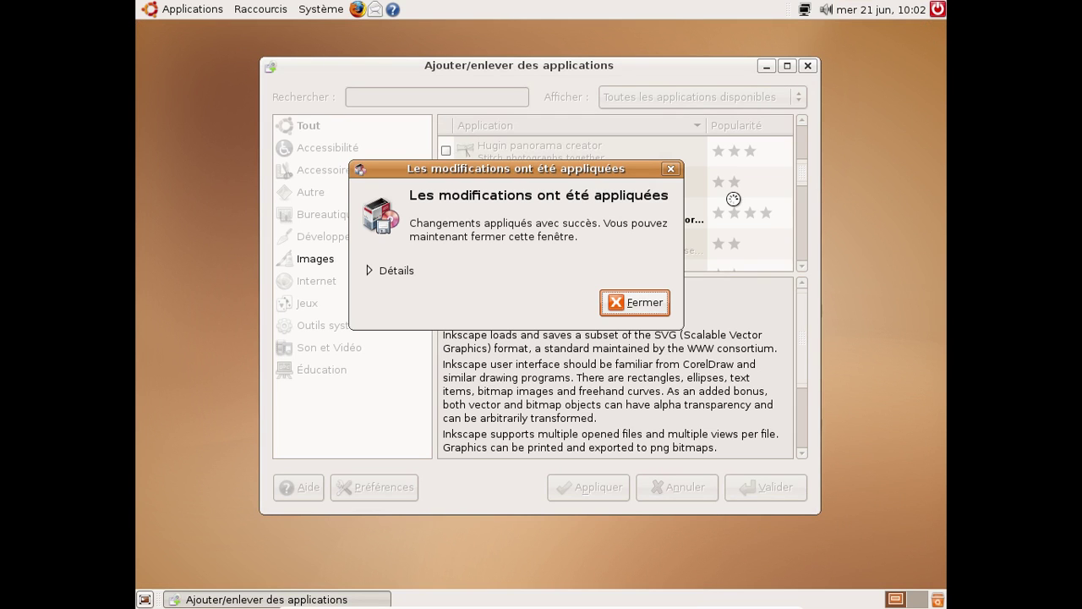
pyautogui.click(633, 296)
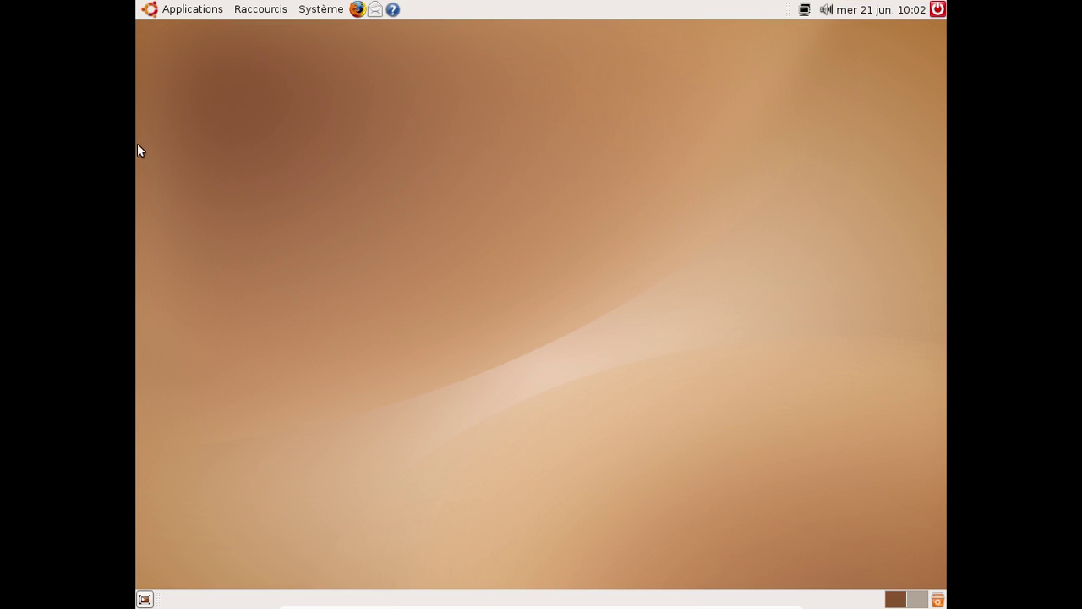
pyautogui.click(181, 9)
pyautogui.moveTo(184, 99)
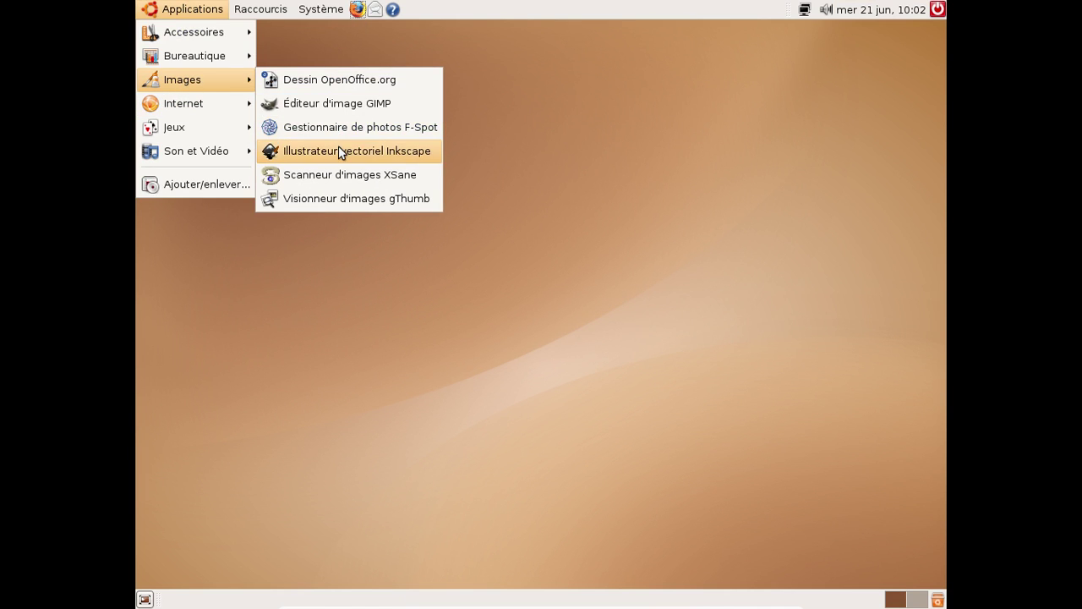
pyautogui.click(338, 152)
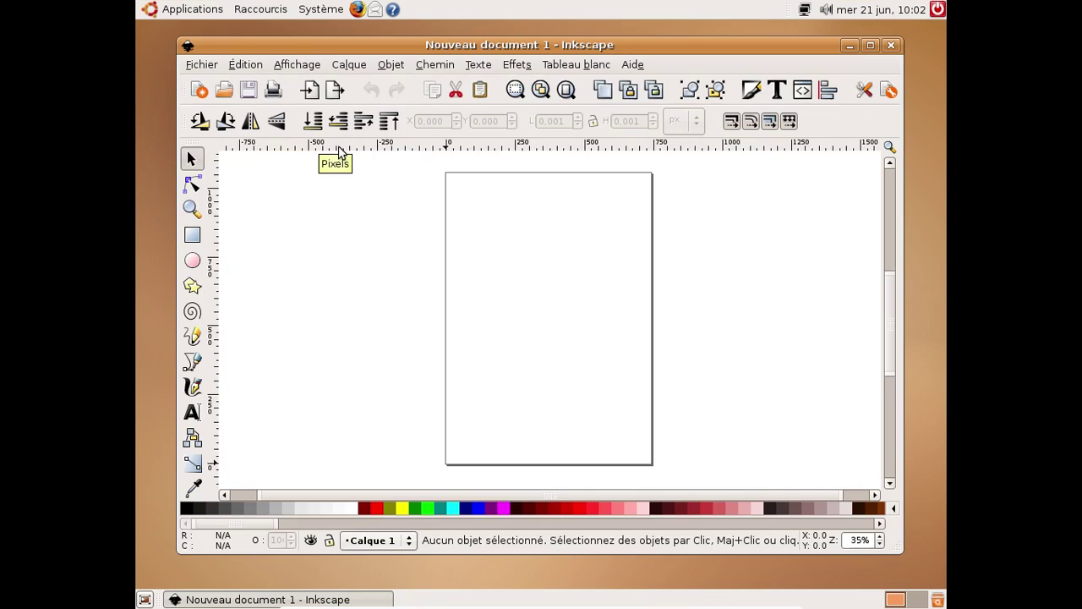
# View Inkscape's About dialog showing version 0.45, then quit Inkscape
pyautogui.click(635, 66)
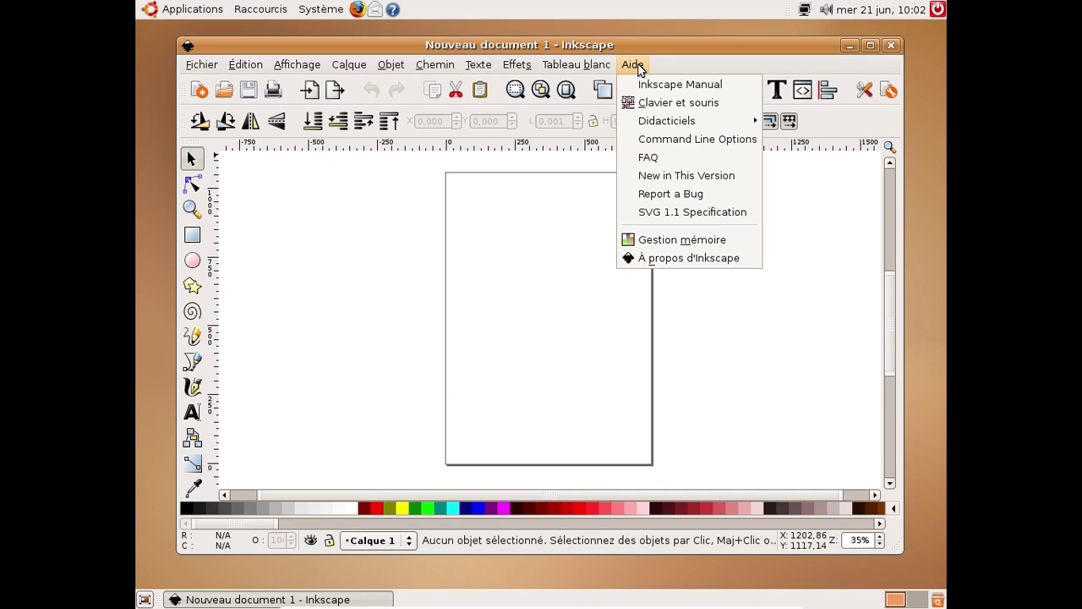
pyautogui.click(707, 257)
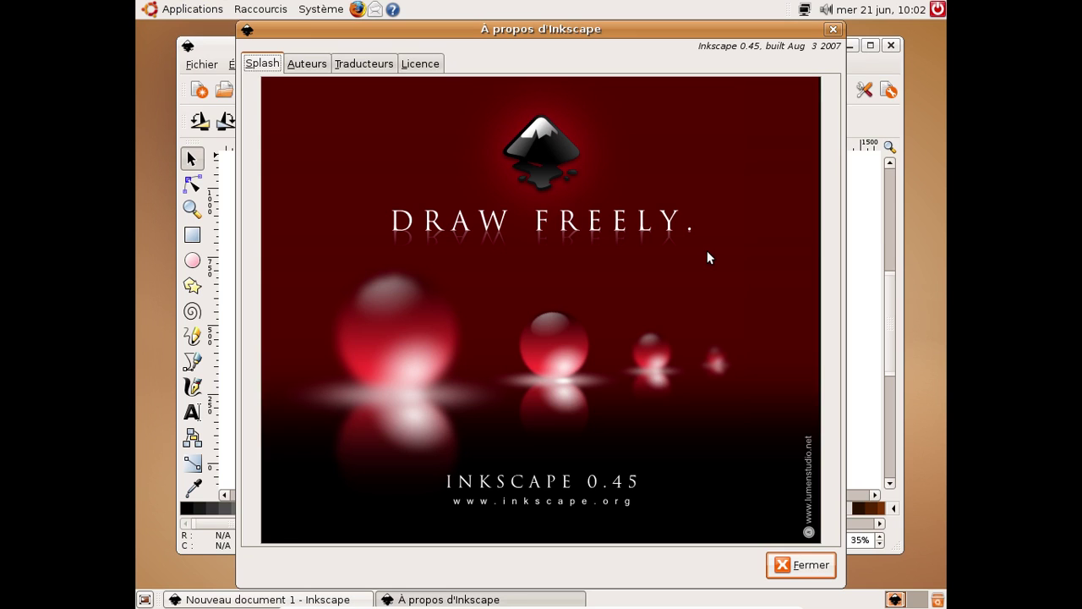
pyautogui.click(833, 28)
pyautogui.click(892, 45)
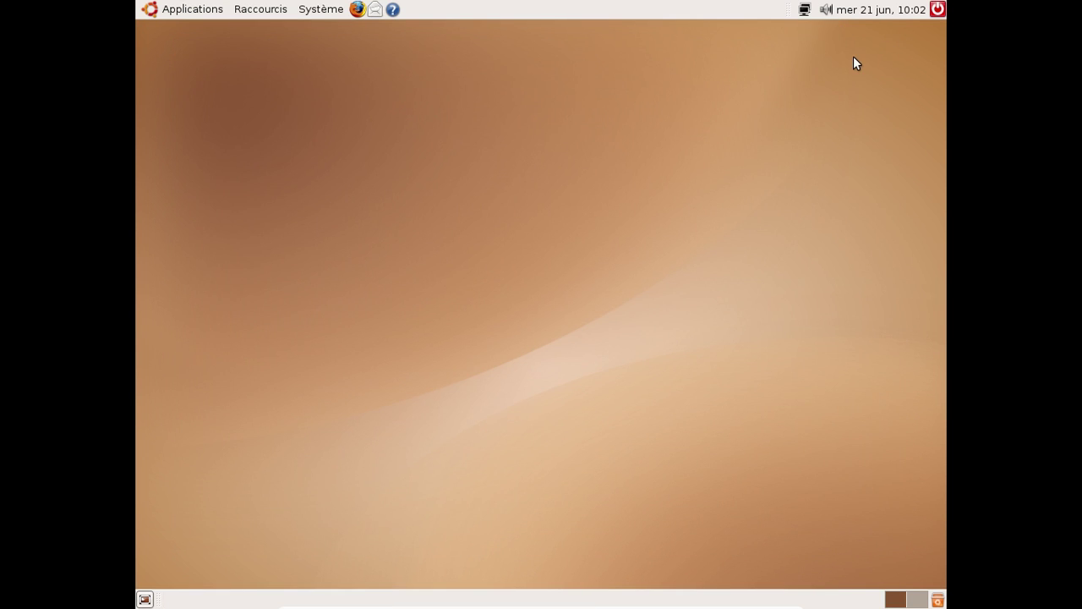
# Launch Grisbi and create a new account file of type Compte bancaire
pyautogui.click(182, 10)
pyautogui.moveTo(192, 82)
pyautogui.moveTo(189, 58)
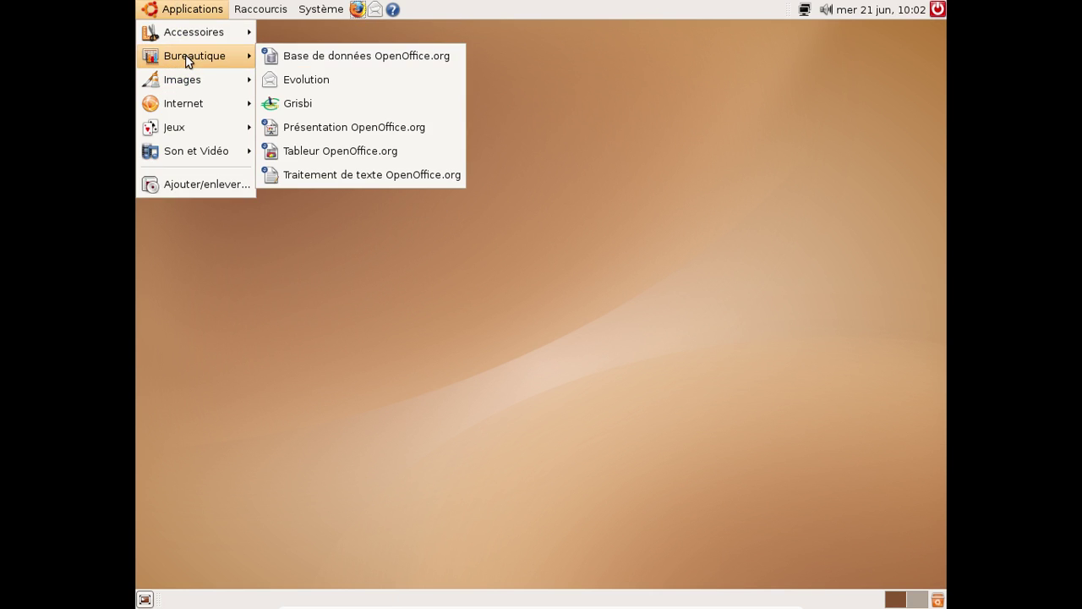
pyautogui.click(343, 102)
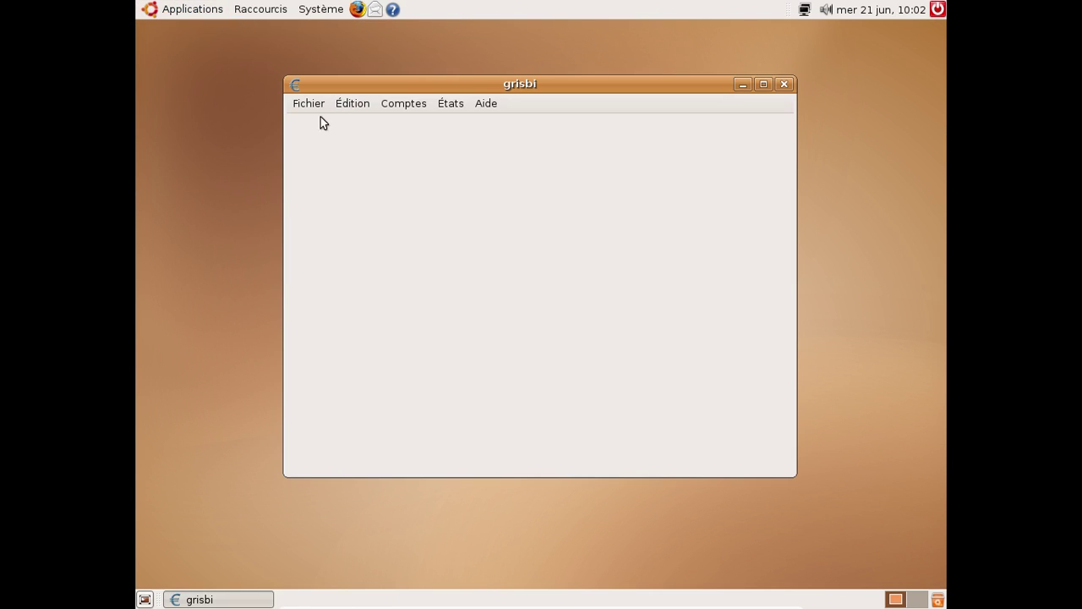
pyautogui.click(311, 106)
pyautogui.click(314, 133)
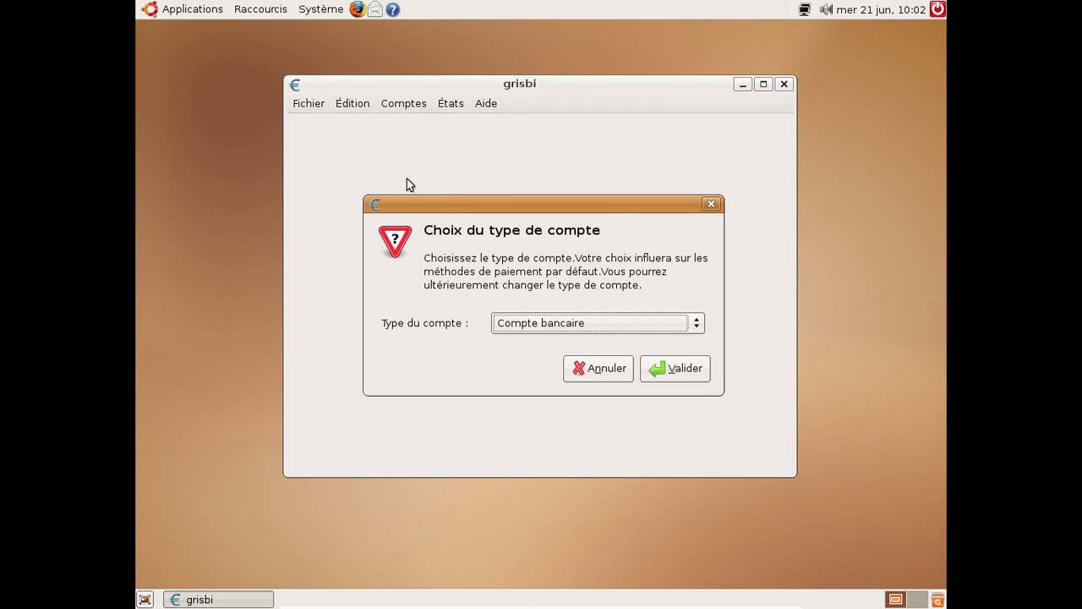
pyautogui.click(668, 380)
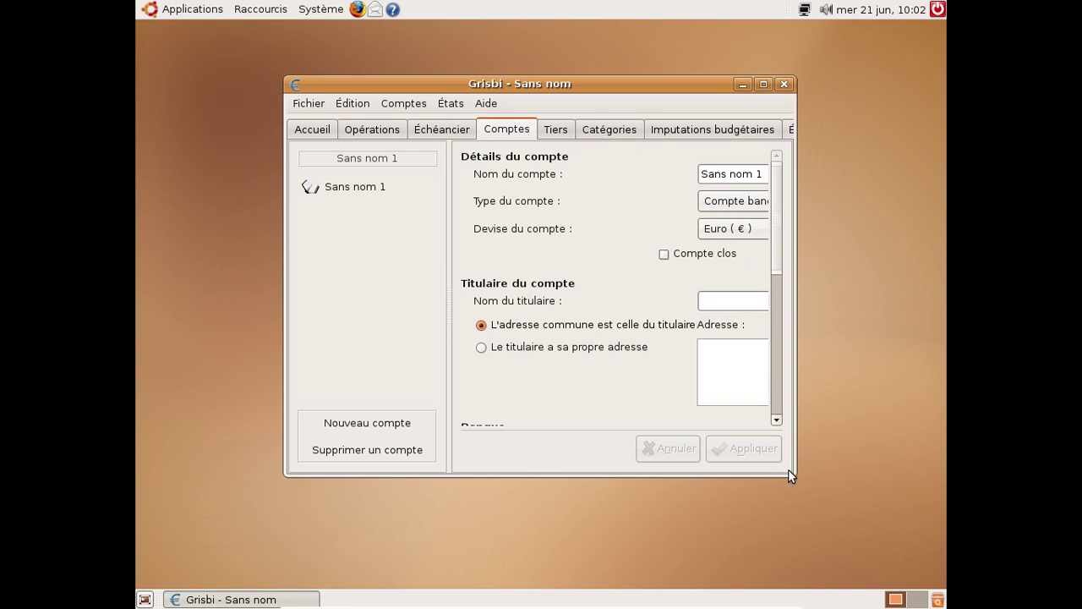
# View Grisbi's About information showing version 0.5.9
pyautogui.click(486, 104)
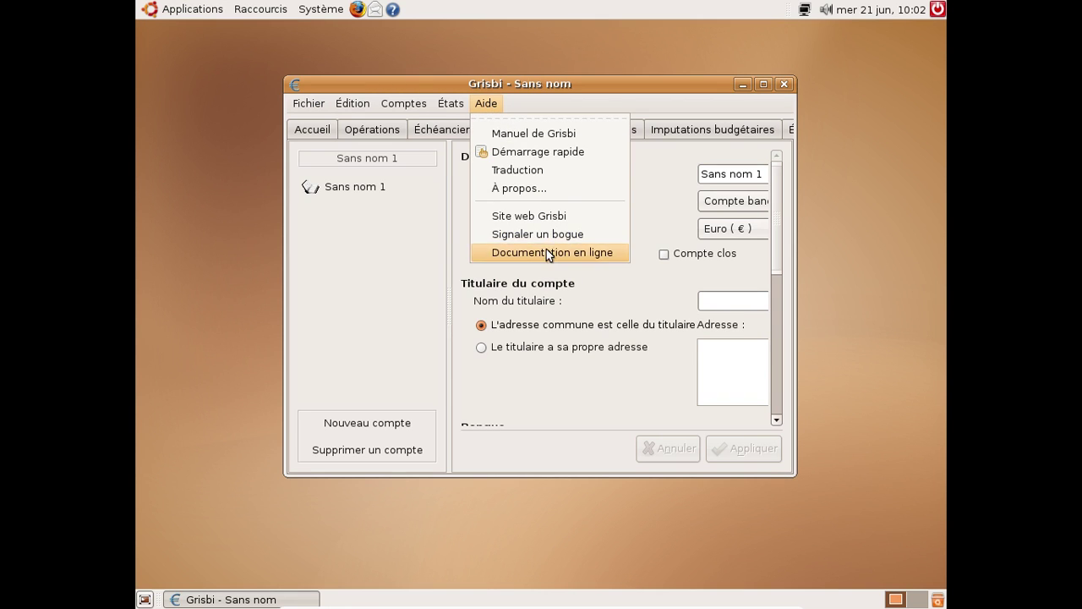
pyautogui.click(537, 189)
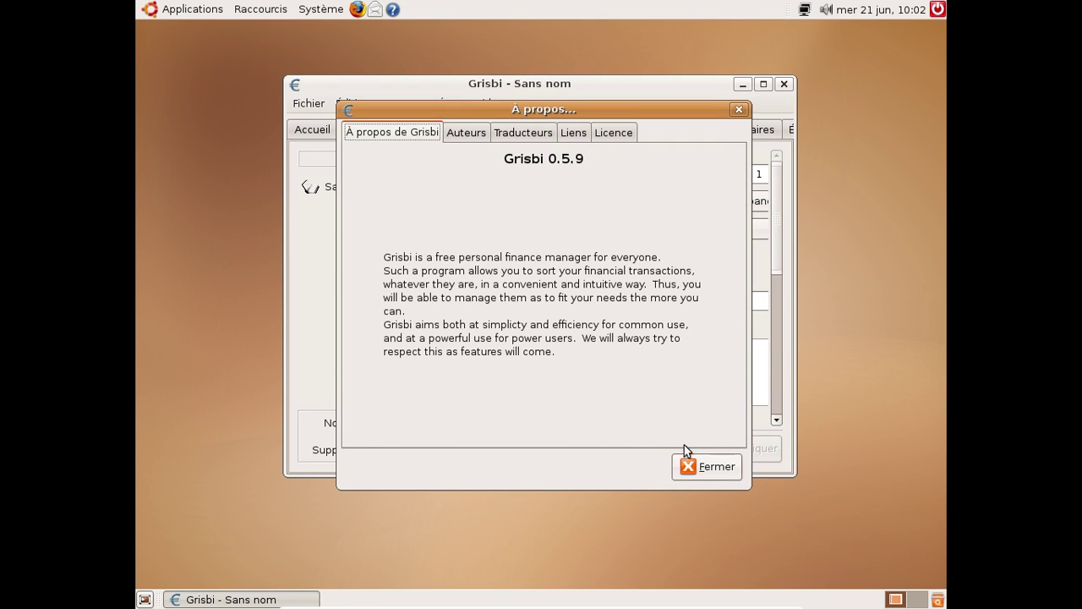
pyautogui.click(696, 467)
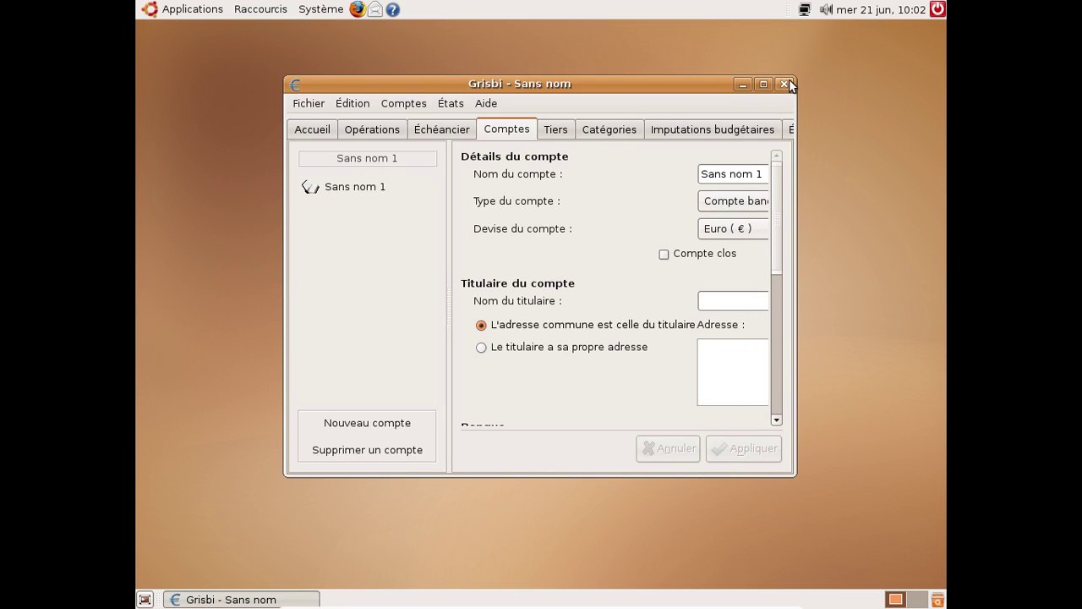
# Browse the summary, Opérations, Échéancier, Comptes, Tiers, Catégories, Imputations and États sections, then close Grisbi
pyautogui.click(313, 131)
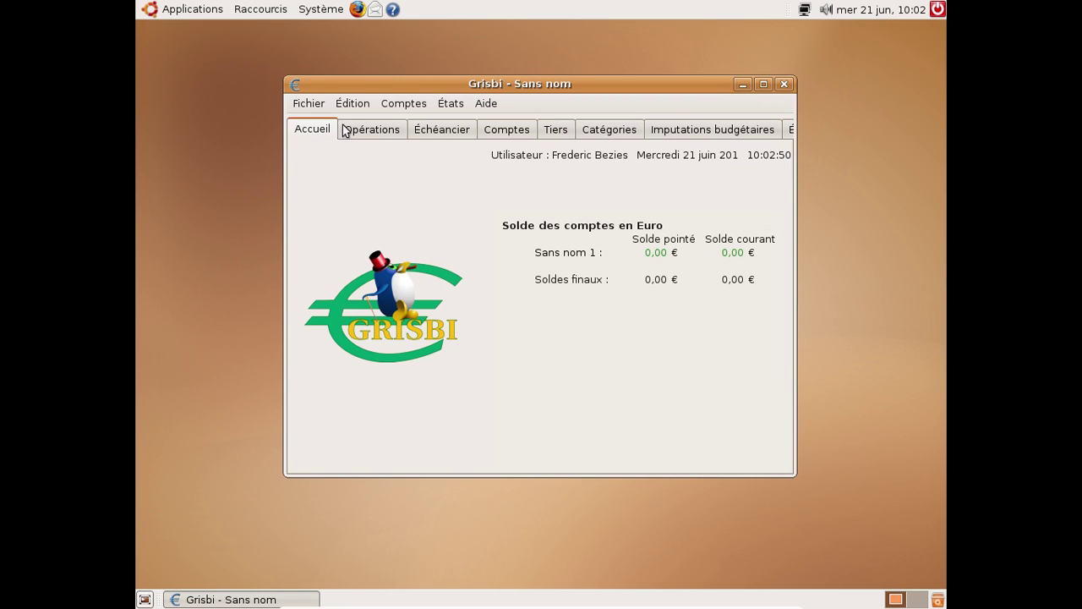
pyautogui.click(355, 128)
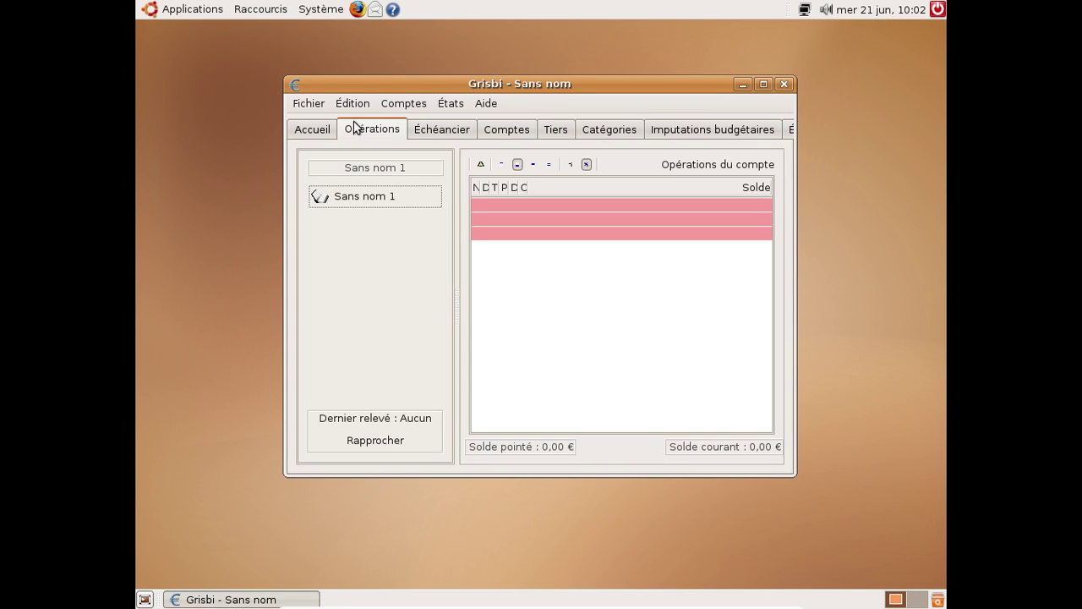
pyautogui.click(437, 132)
pyautogui.click(489, 133)
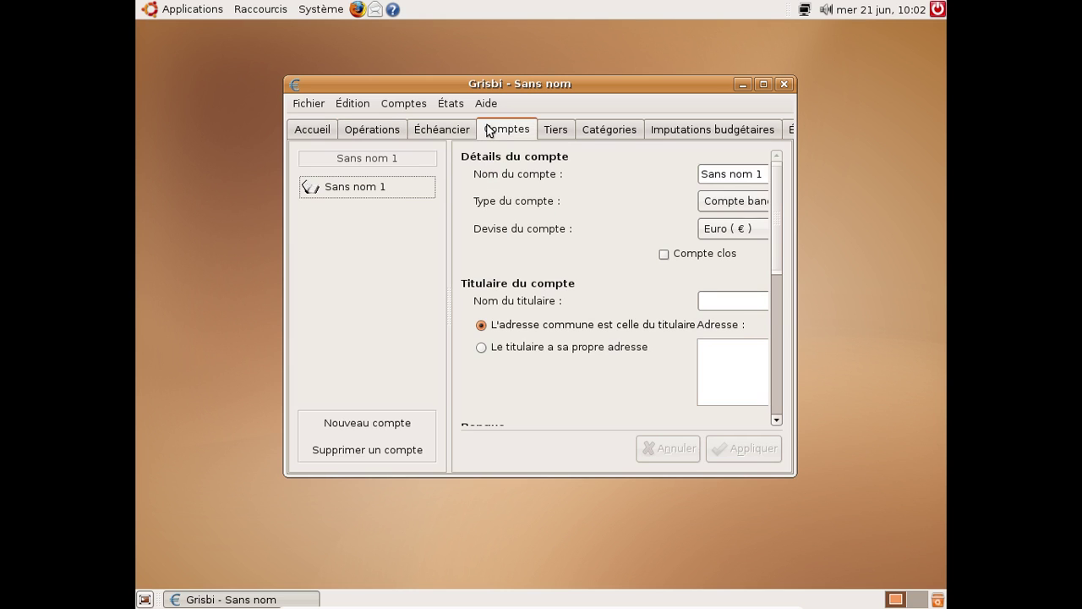
pyautogui.click(545, 133)
pyautogui.click(612, 131)
pyautogui.click(681, 131)
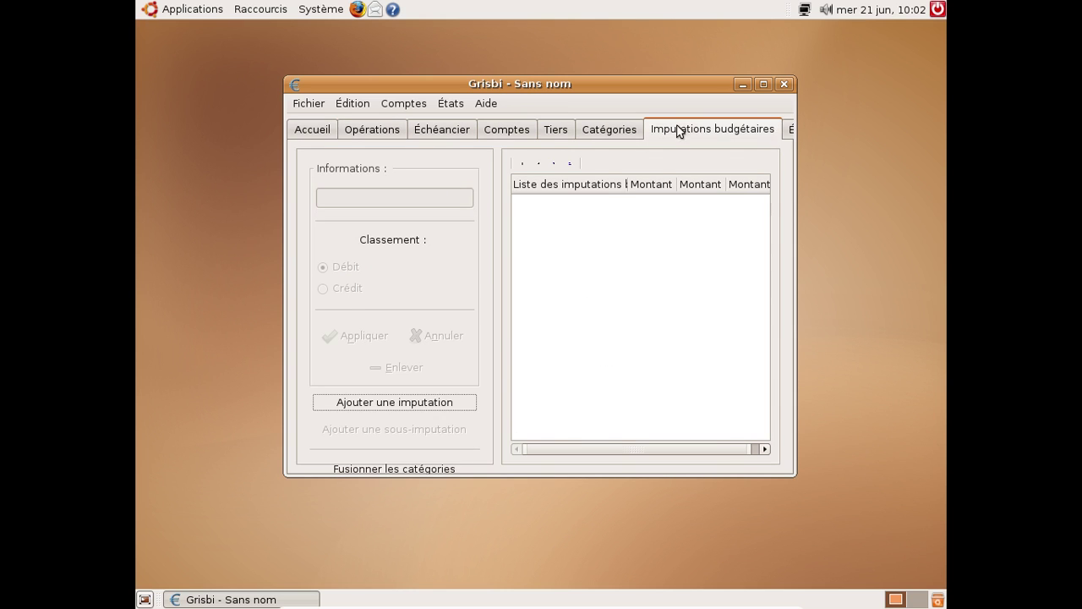
pyautogui.click(787, 134)
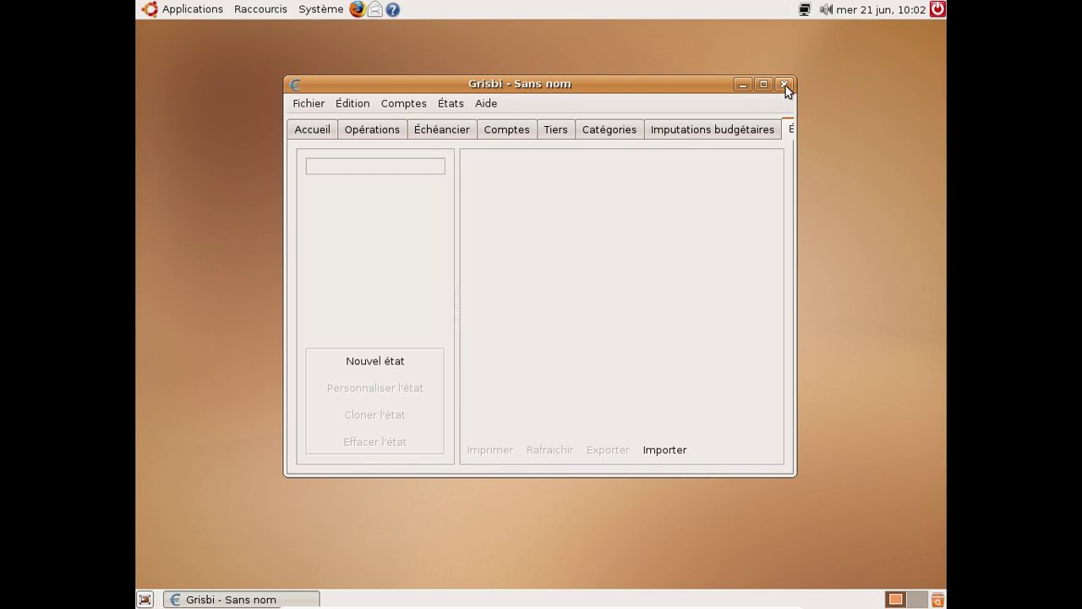
pyautogui.click(786, 85)
# Quit Grisbi without saving, look through Système > Administration, then show Applications > Images
pyautogui.click(410, 349)
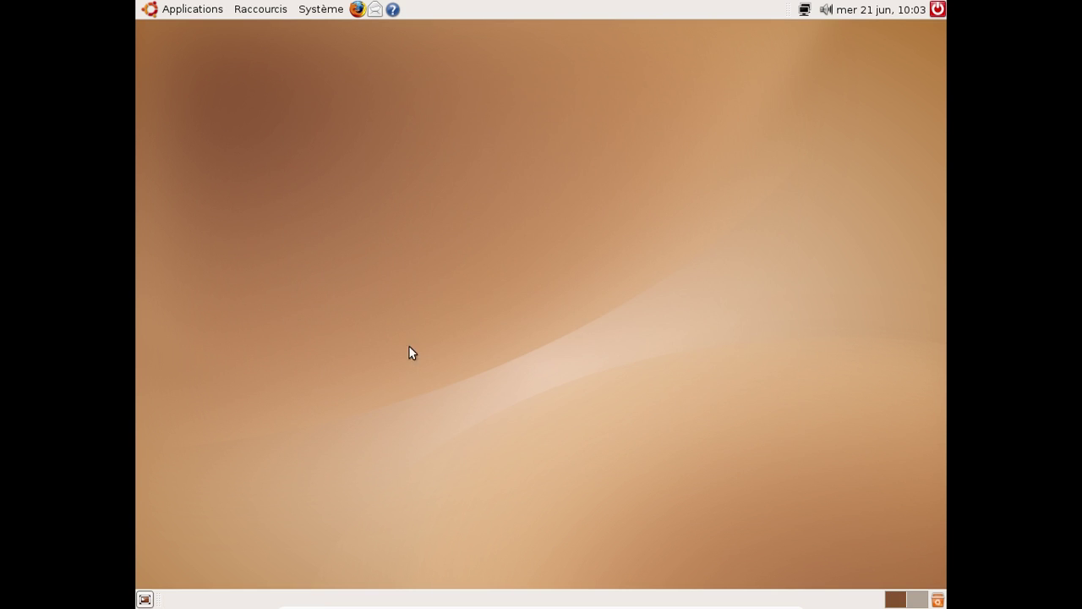
pyautogui.click(304, 11)
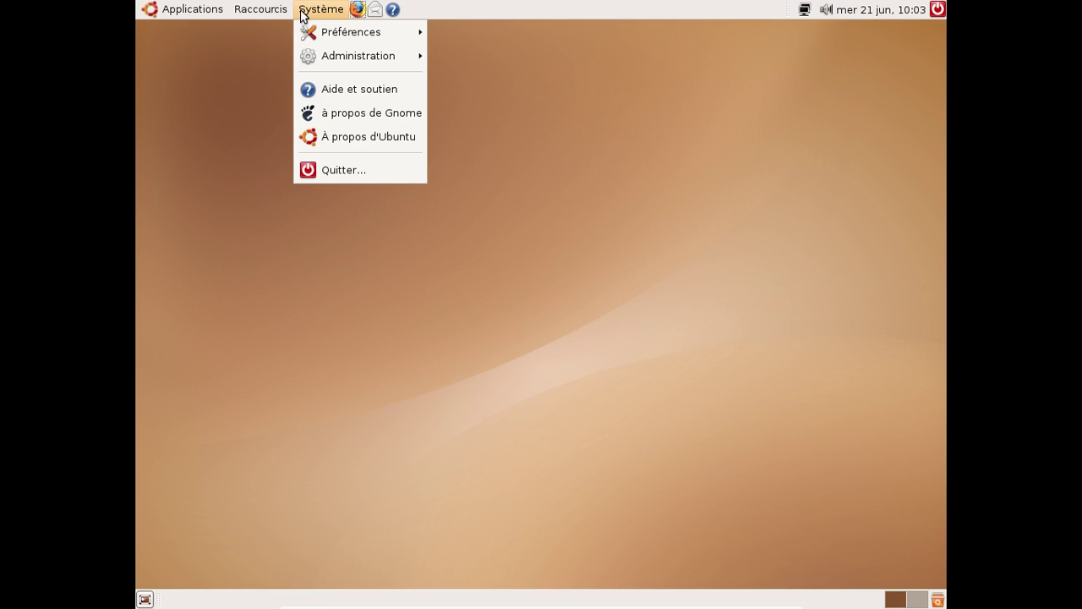
pyautogui.moveTo(331, 49)
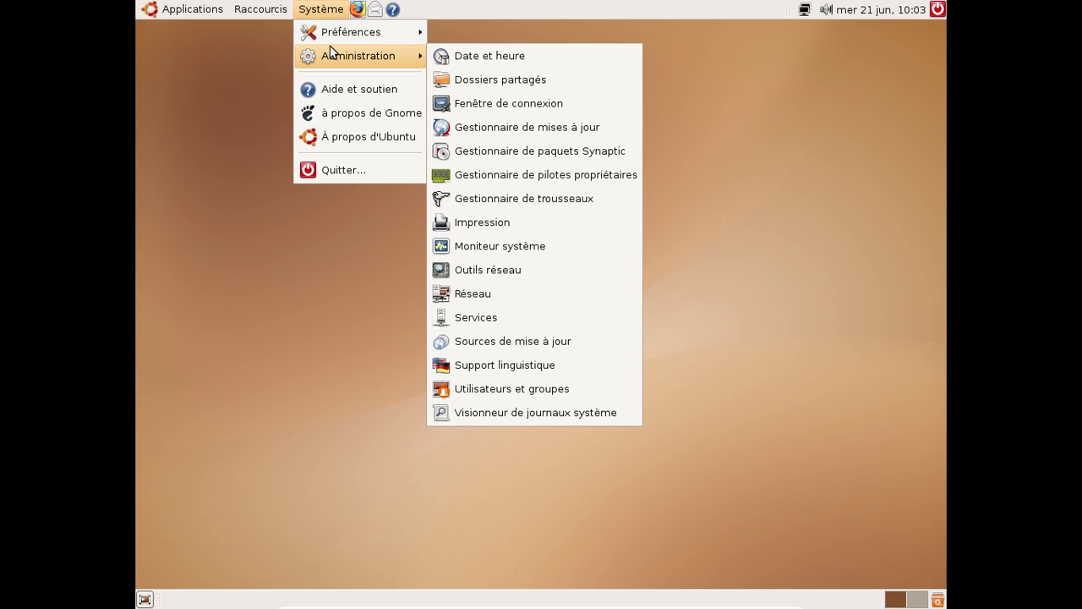
pyautogui.moveTo(169, 11)
pyautogui.moveTo(196, 87)
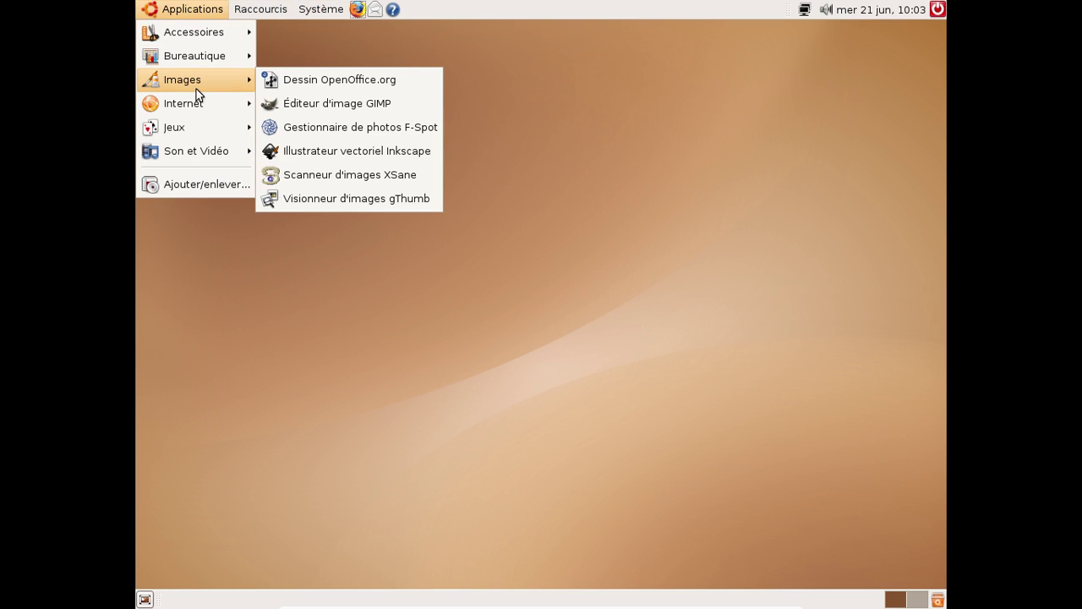
# Launch F-Spot, cancel the photo import, check its About showing version 0.3.5, and close it
pyautogui.click(374, 128)
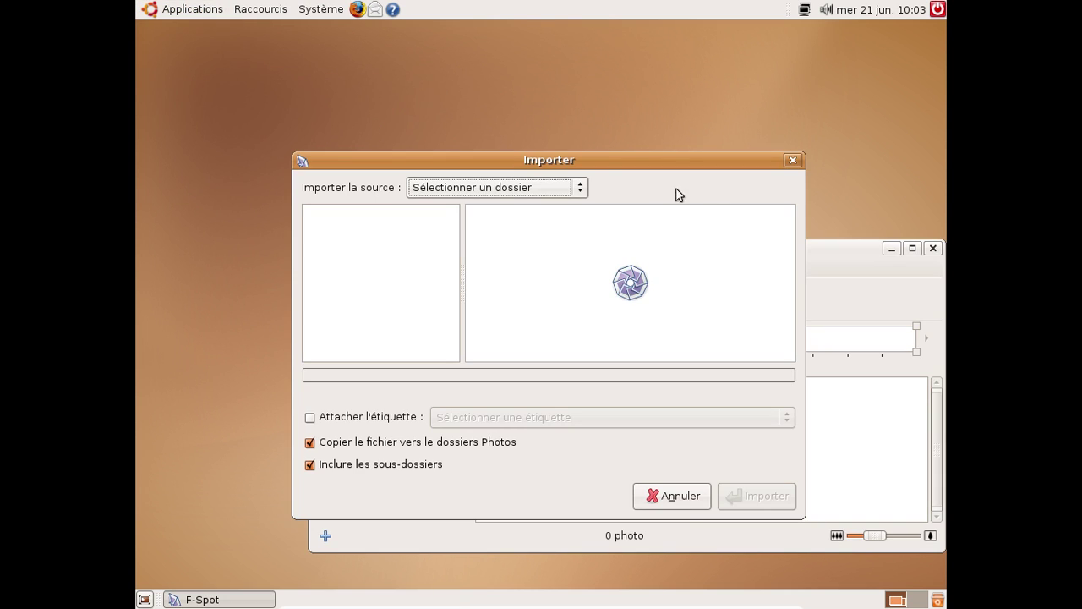
pyautogui.click(682, 498)
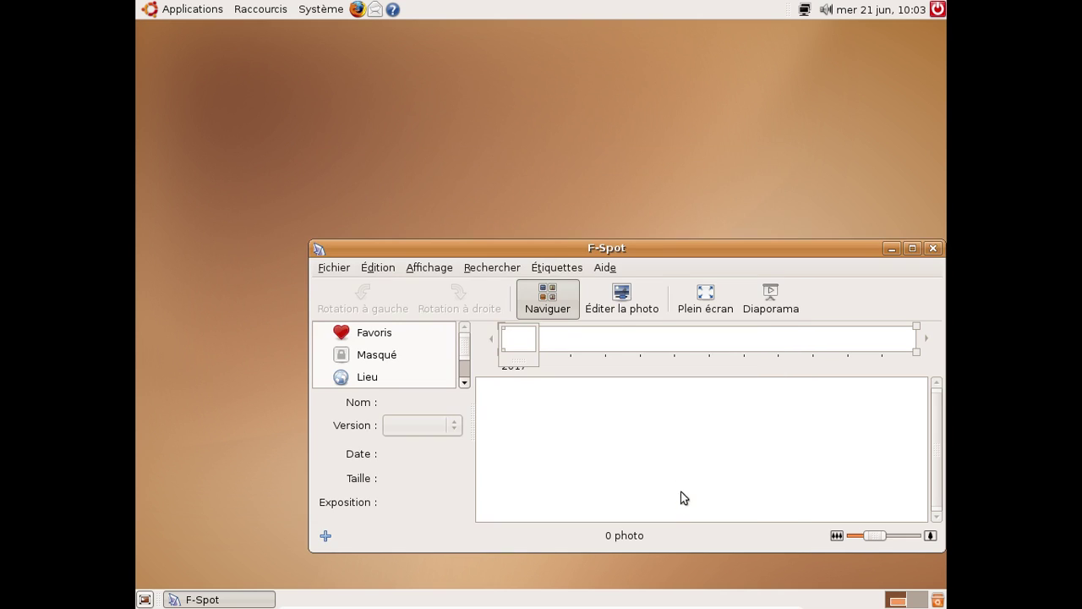
pyautogui.click(605, 268)
pyautogui.click(629, 309)
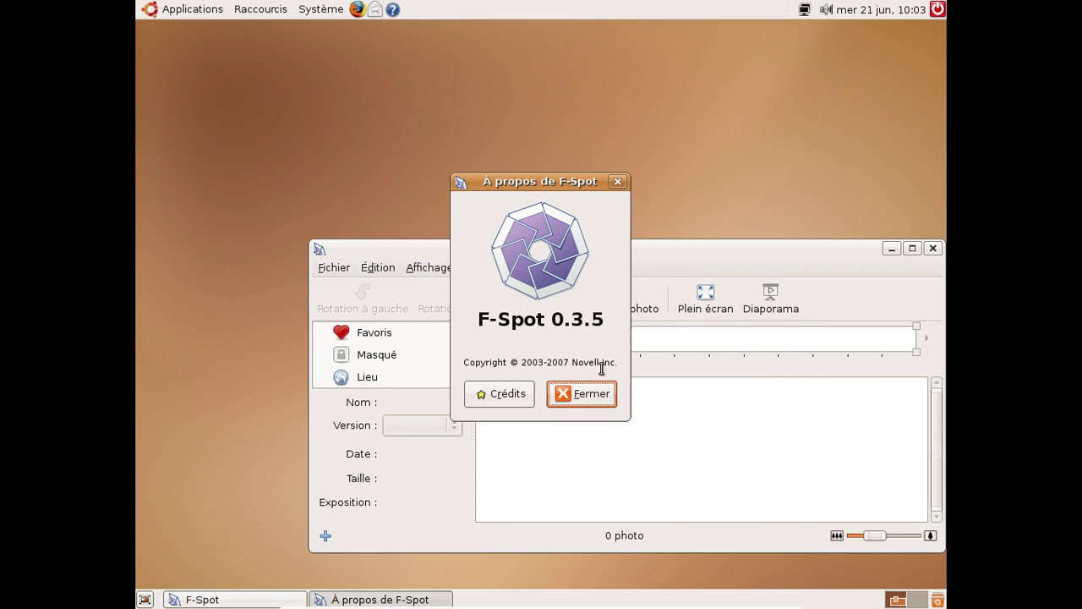
pyautogui.click(595, 393)
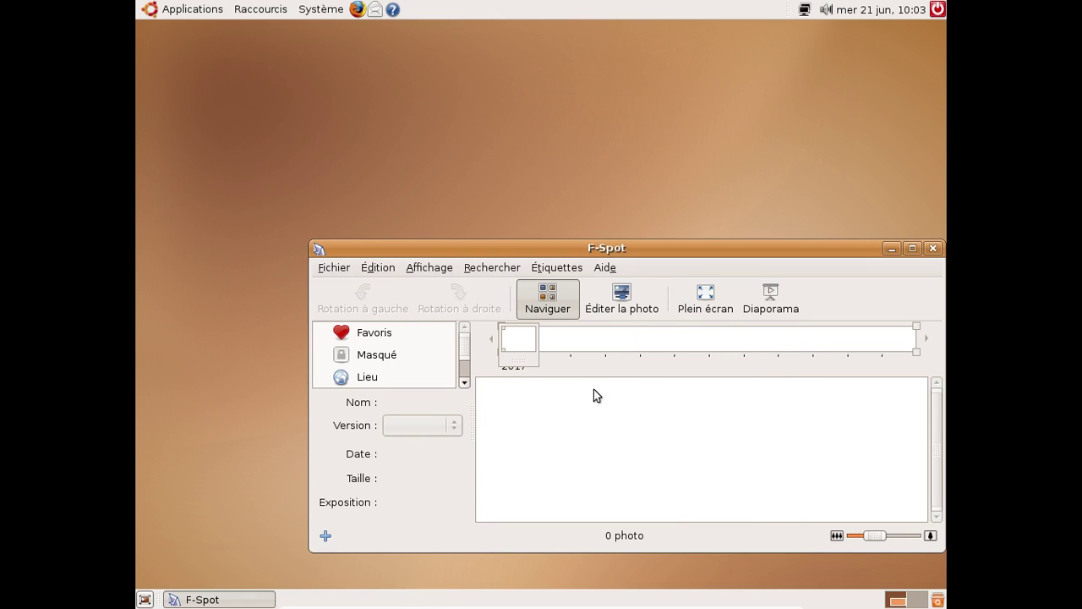
pyautogui.click(932, 247)
pyautogui.click(184, 7)
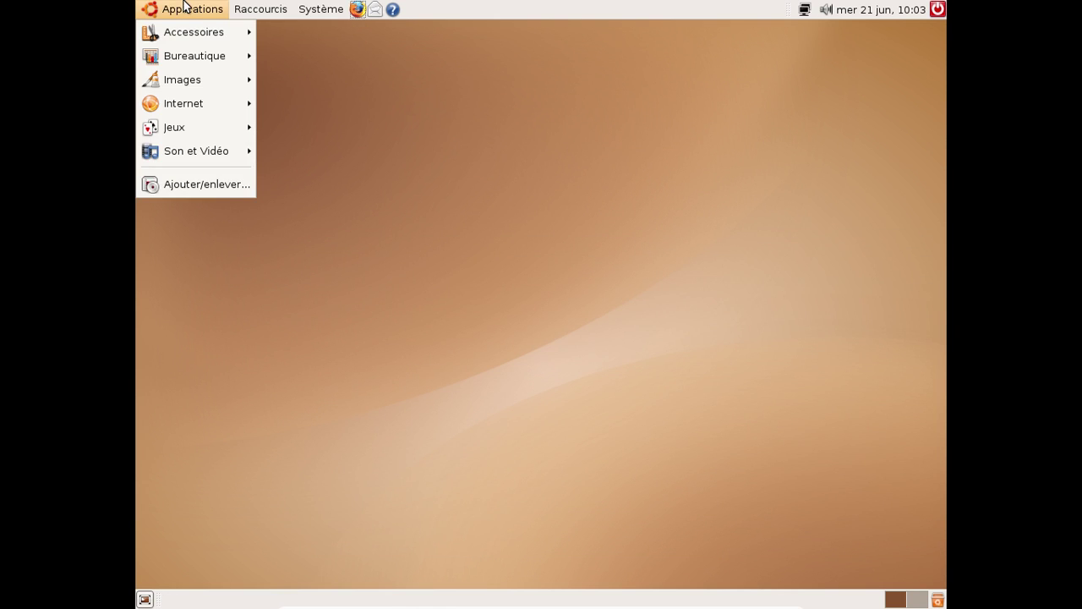
# Launch Synaptic, search packages for 'xdg-utils' finding no matches, then close it
pyautogui.moveTo(338, 55)
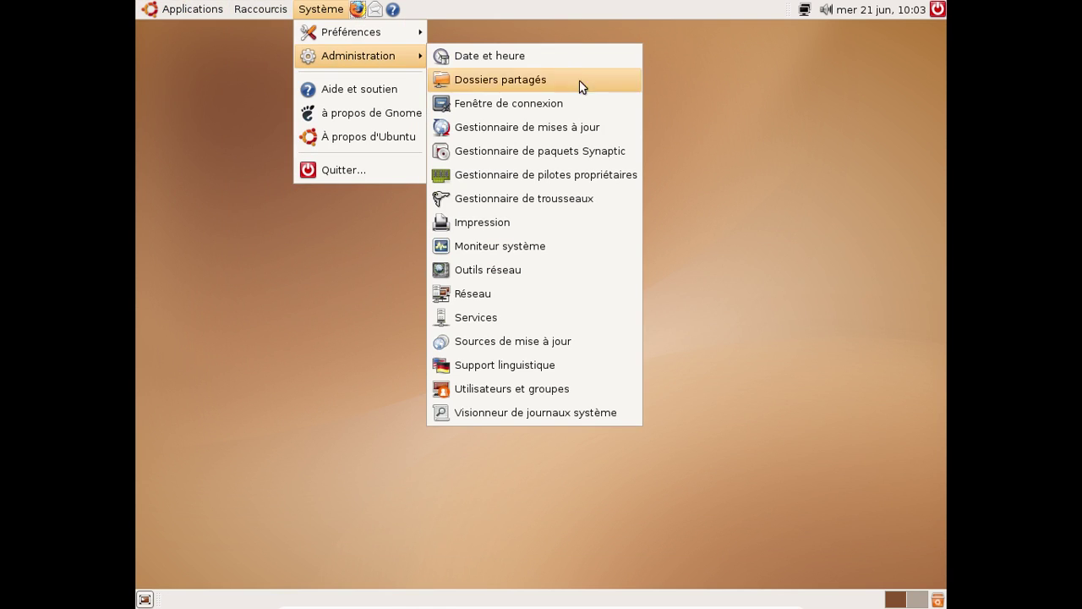
pyautogui.click(605, 149)
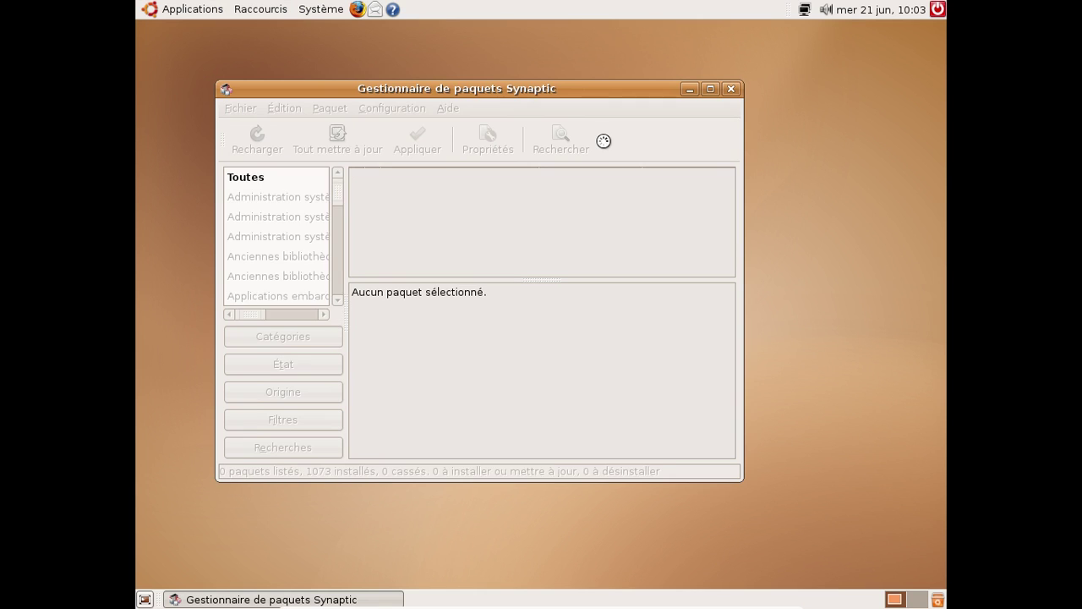
pyautogui.click(702, 463)
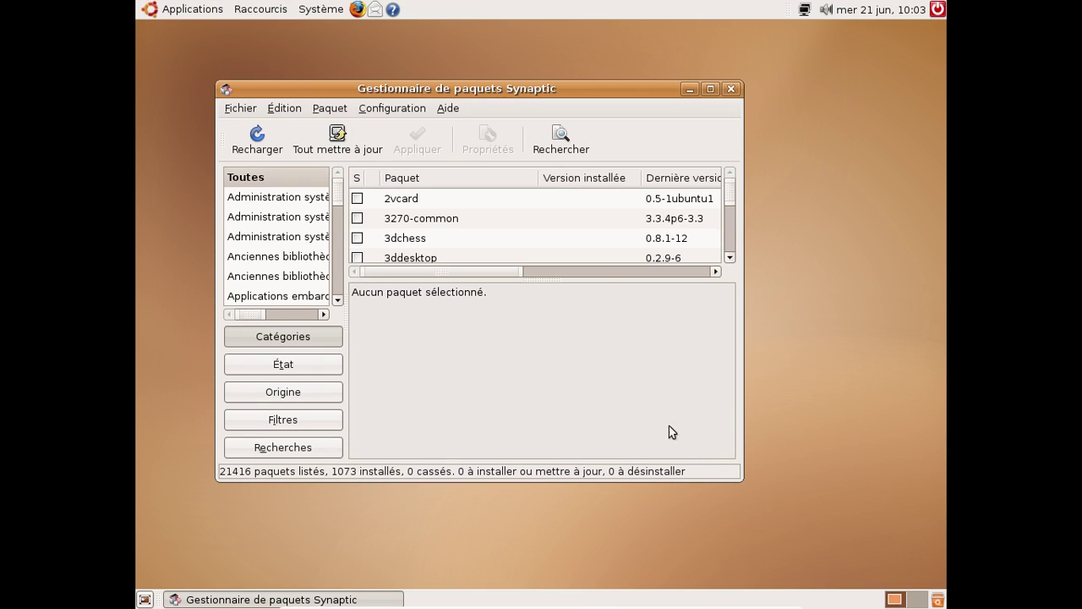
pyautogui.click(561, 135)
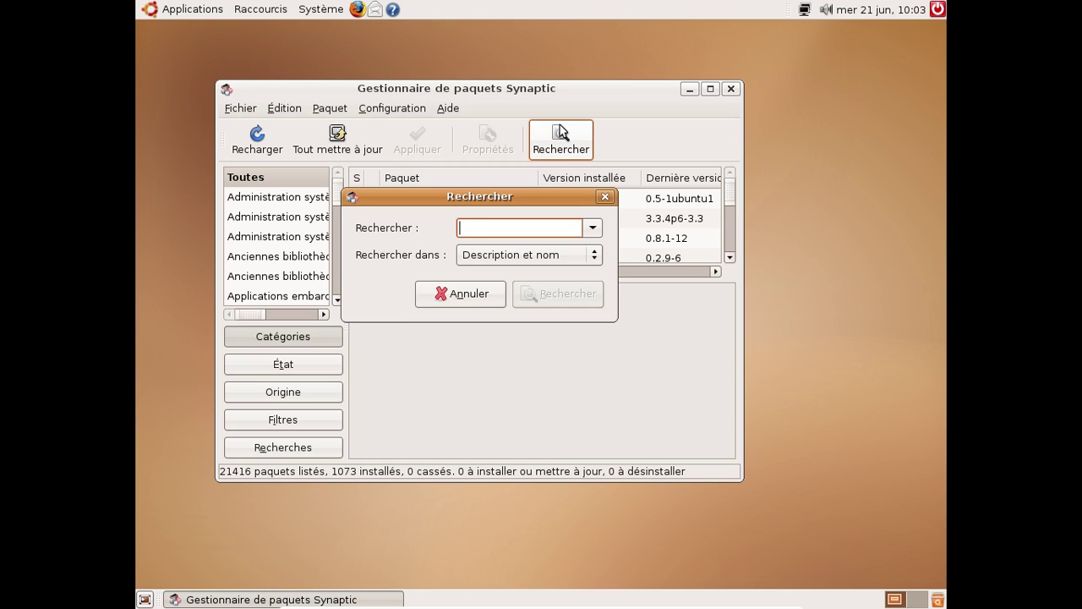
pyautogui.write('xdg-utils')
pyautogui.press('Return')
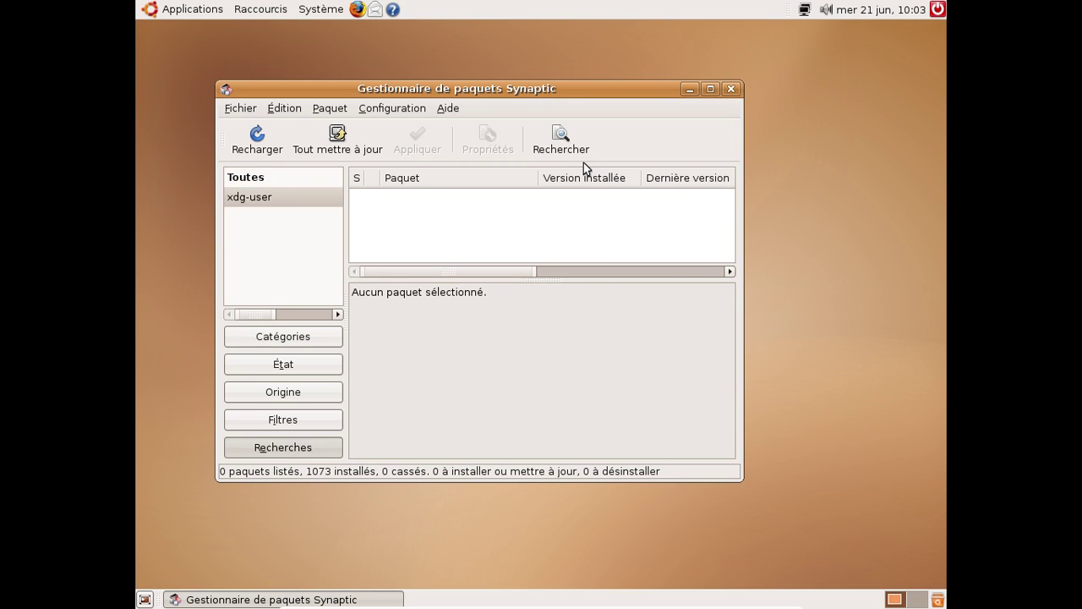
pyautogui.click(732, 90)
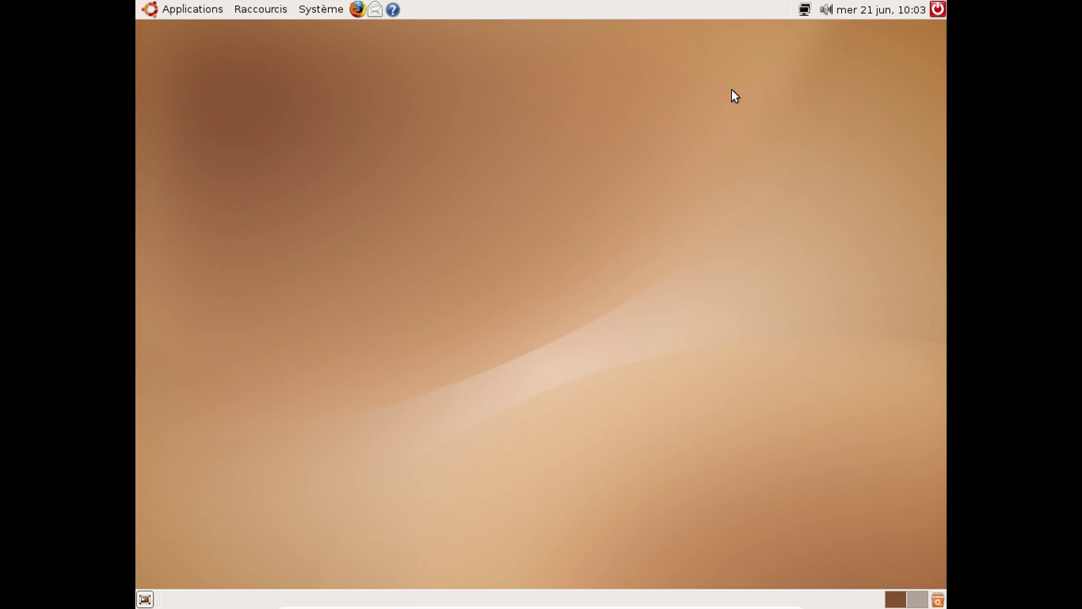
# Choose Arrêter in the top-panel shutdown dialog to power off the Ubuntu VM
pyautogui.click(937, 10)
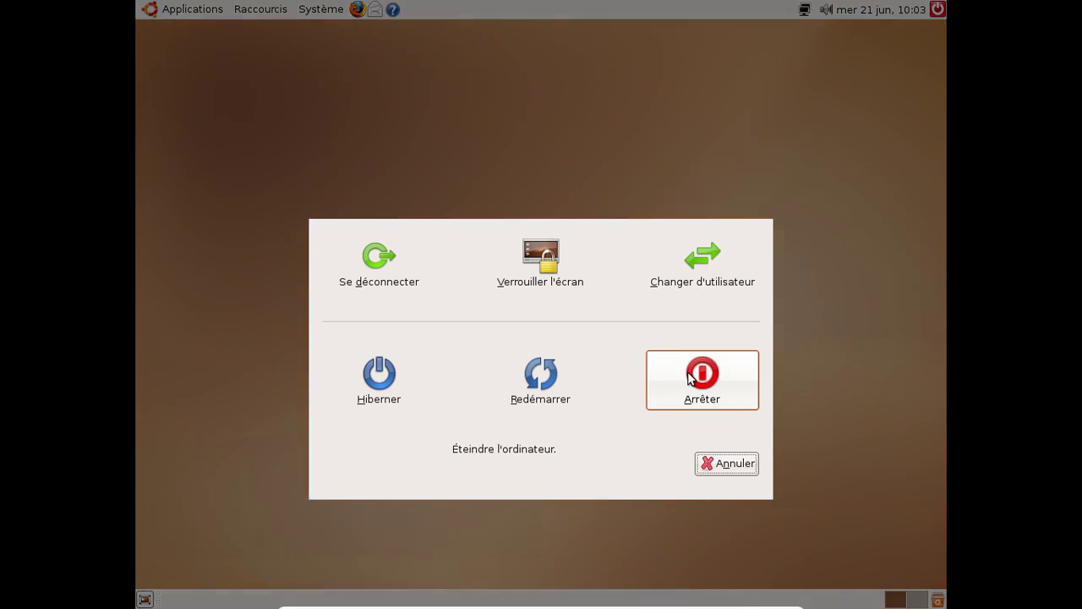
pyautogui.click(689, 377)
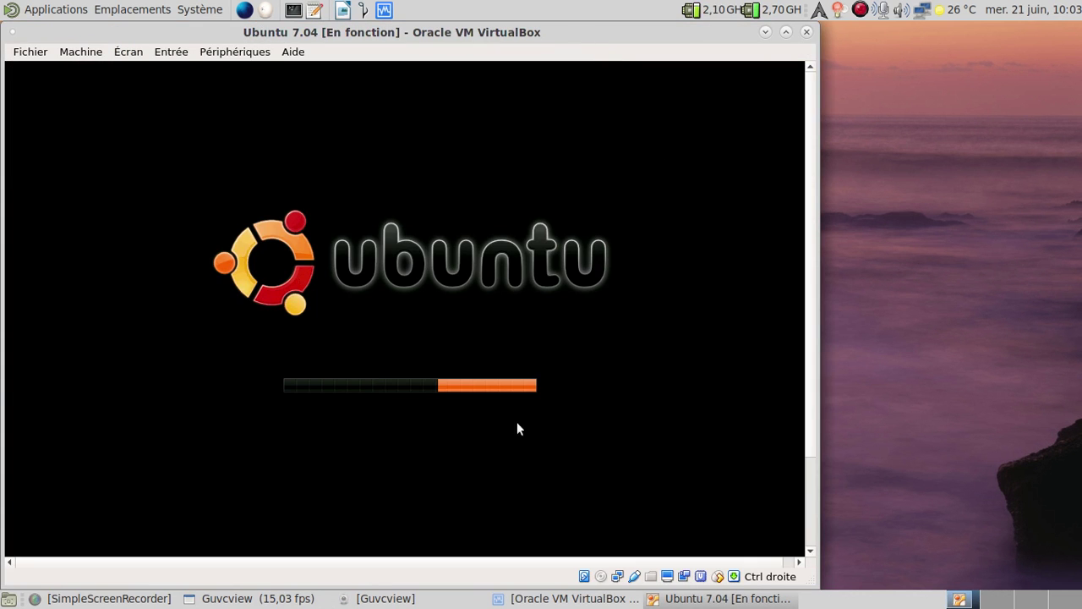
pyautogui.click(406, 600)
pyautogui.click(410, 597)
pyautogui.click(311, 600)
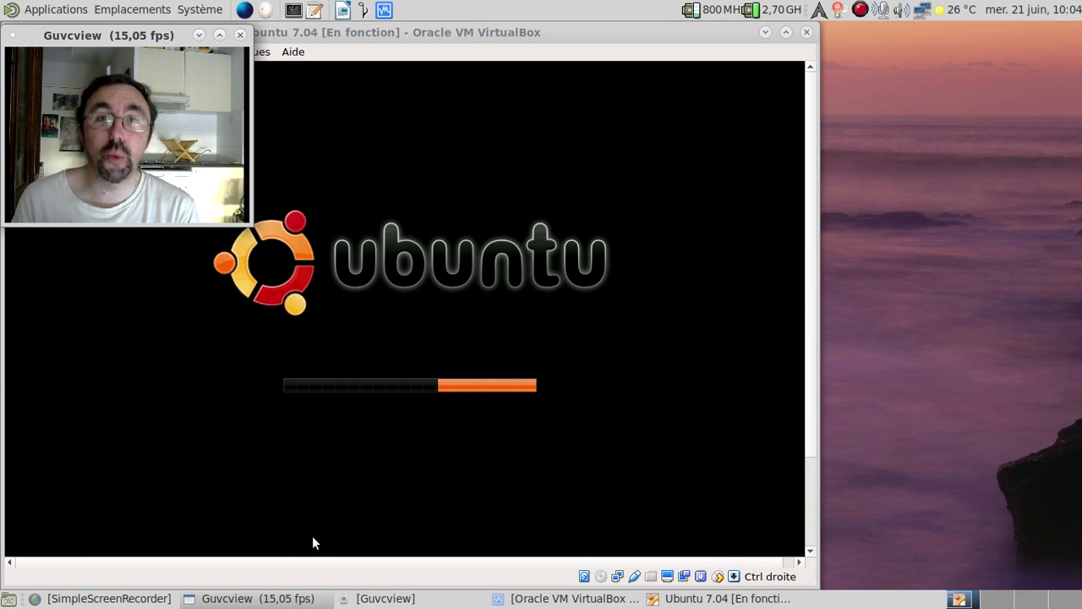